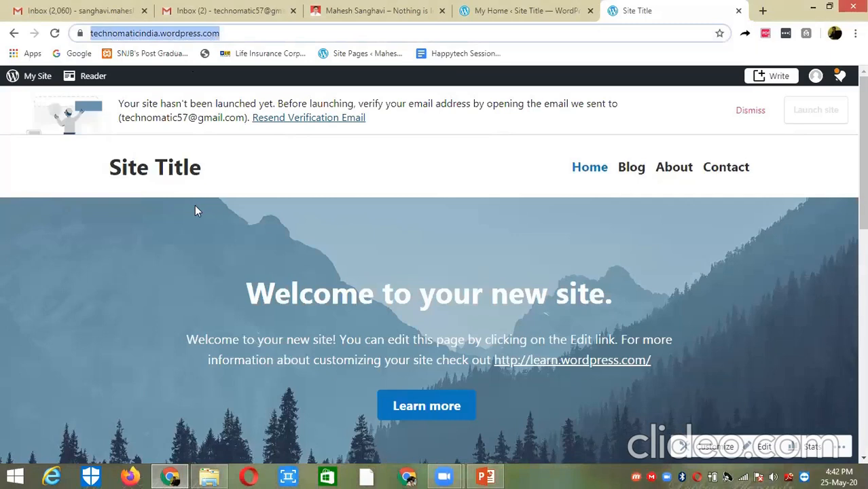
text(https://technomaticindia.wordpress.com/)
click(461, 468)
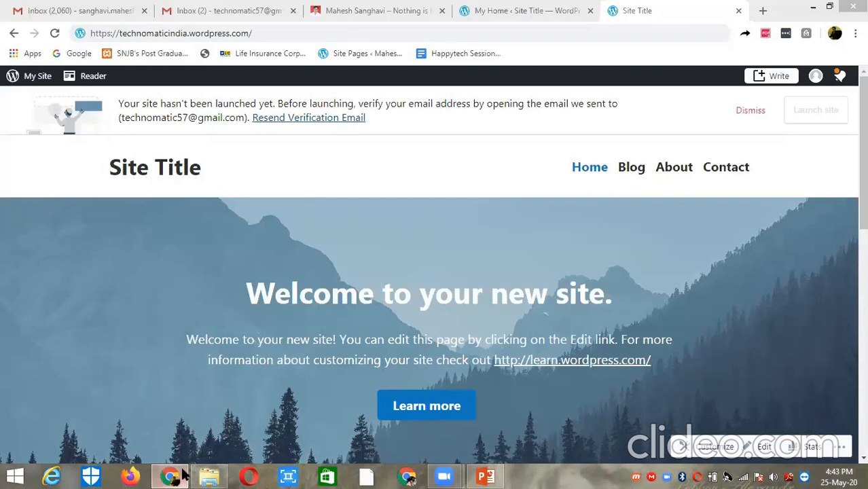
mouse_move(183, 474)
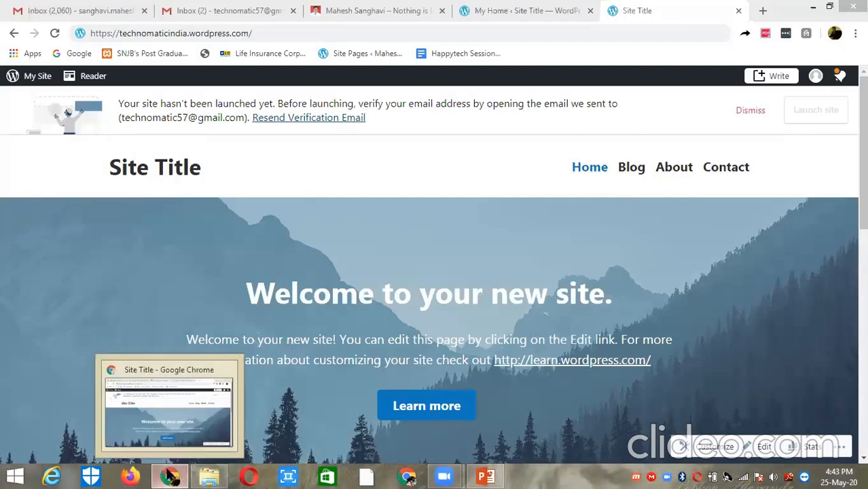
Open the WordPress.com activation email for technomaticindia in the Gmail inbox and confirm the account's email address.
click(221, 10)
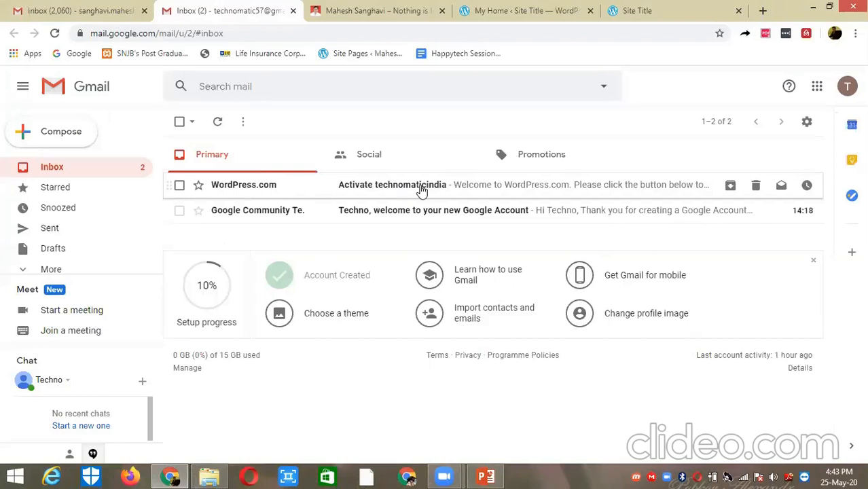
click(421, 190)
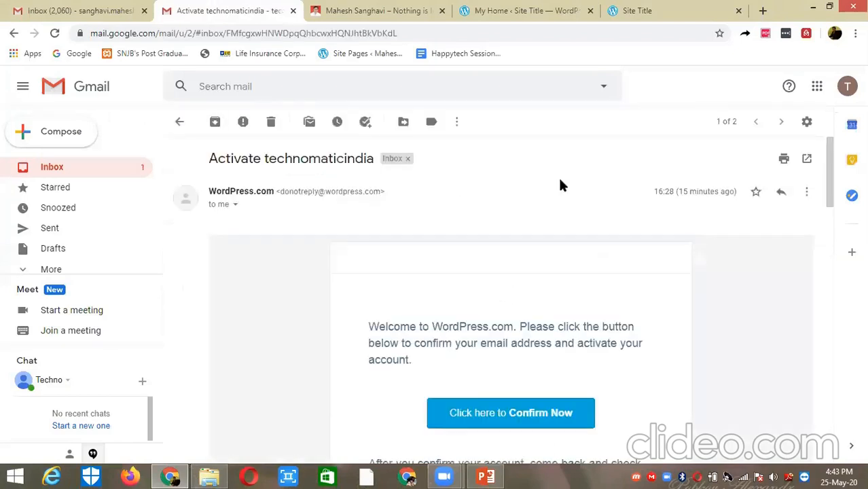
drag(829, 177, 830, 178)
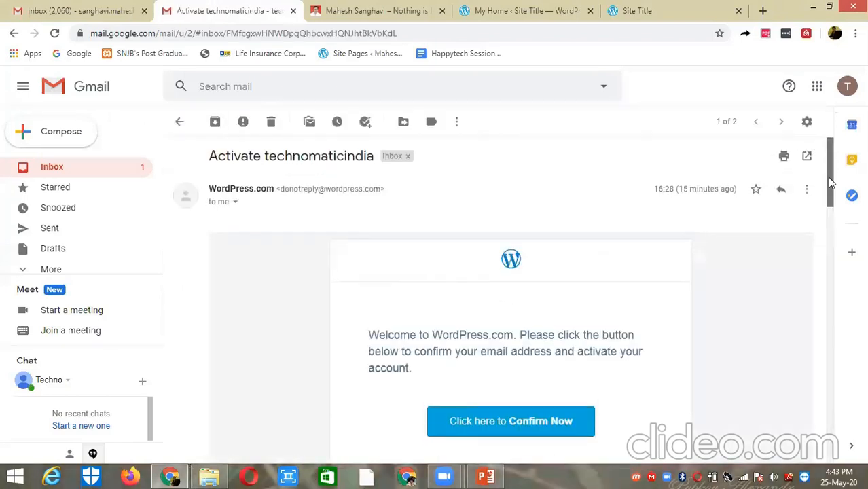
scroll(829, 182, down, 3)
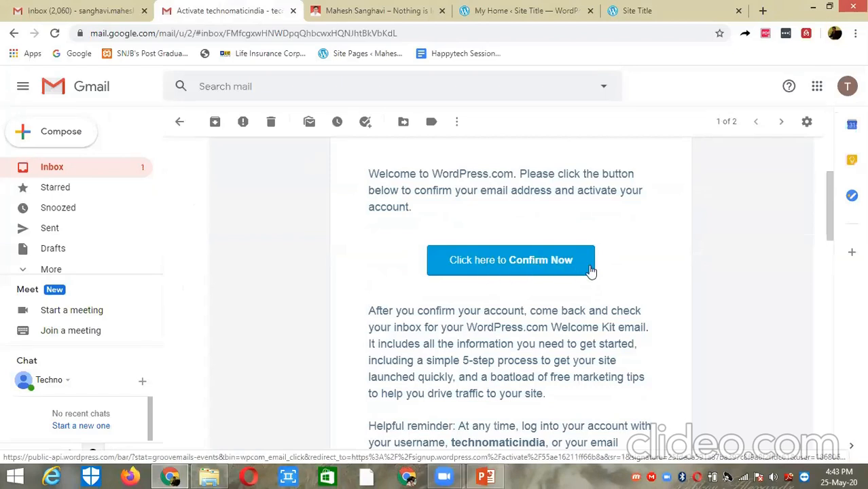
click(506, 267)
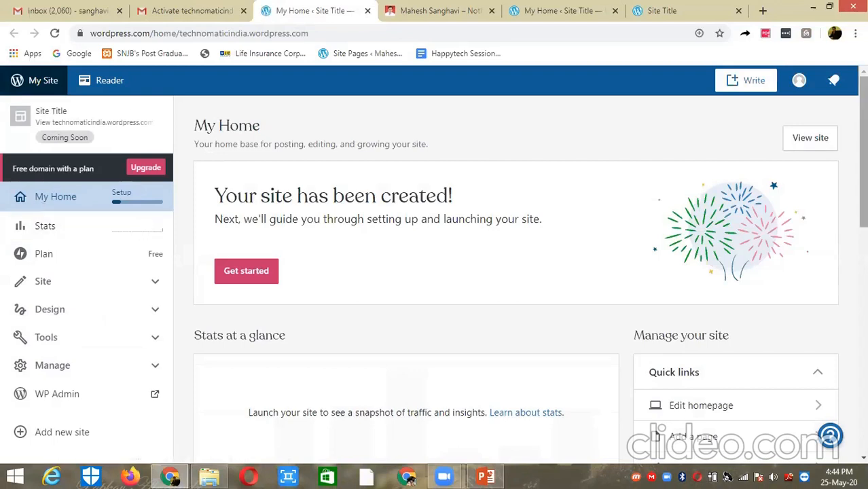
scroll(516, 278, down, 3)
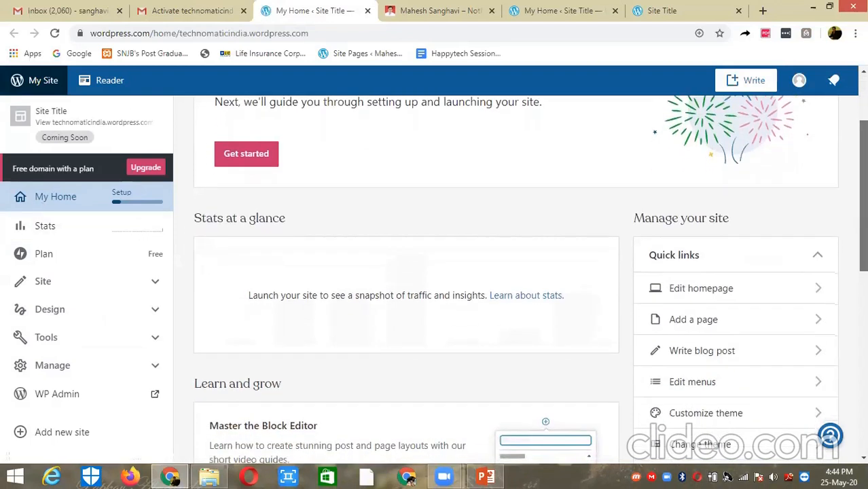
drag(863, 195, 864, 190)
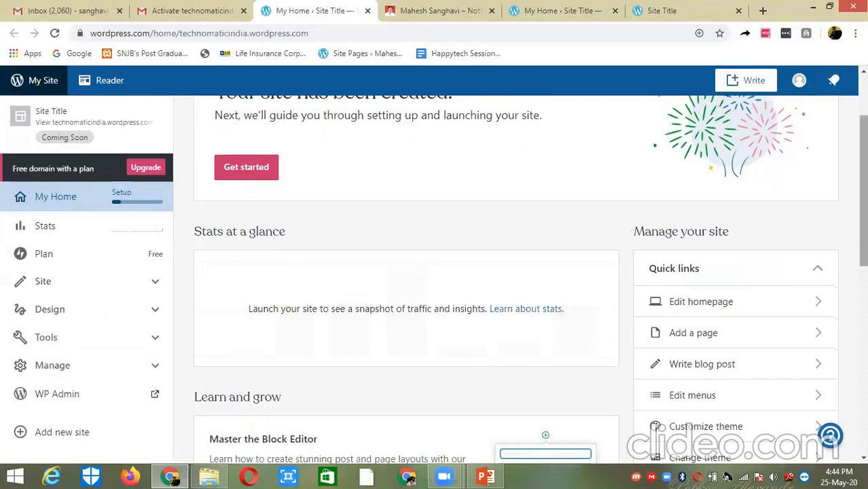
scroll(517, 279, up, 1)
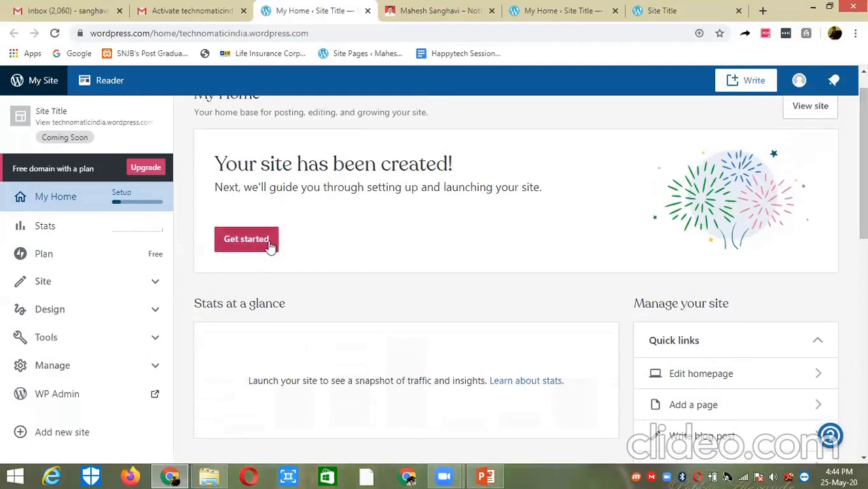
triple_click(285, 165)
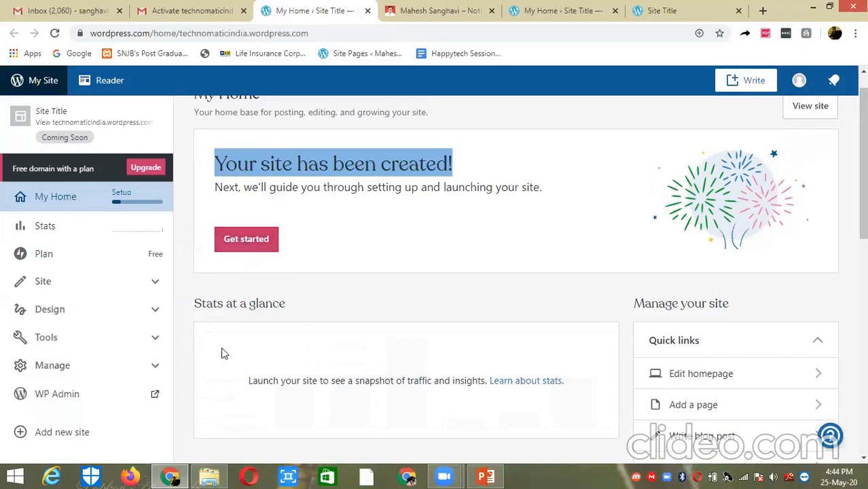
Open a blank Notepad document, make its window taller and write "Get Started" as the first line.
key(super)
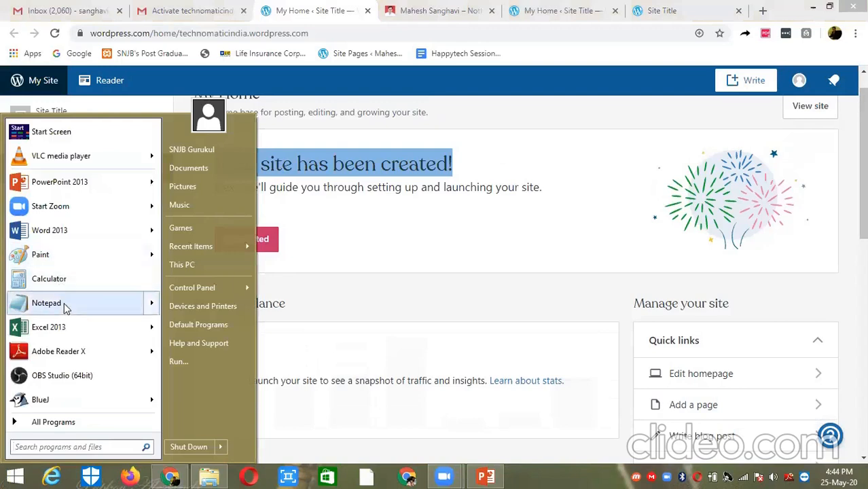
mouse_move(63, 308)
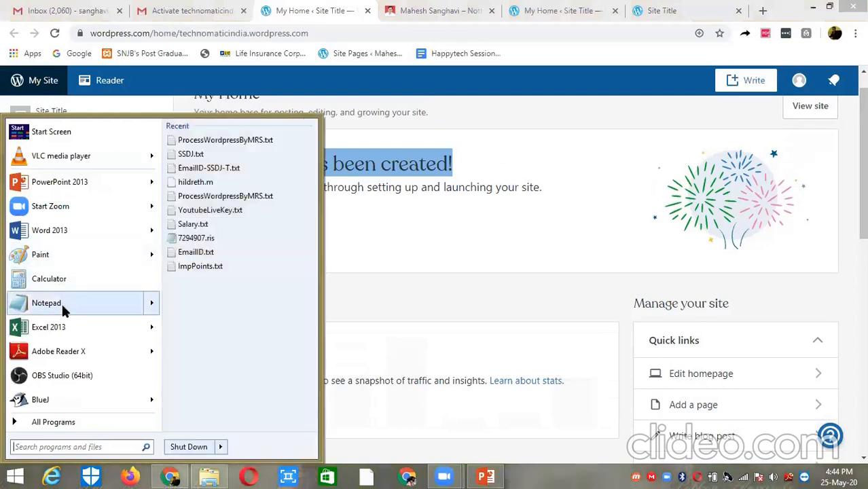
click(62, 307)
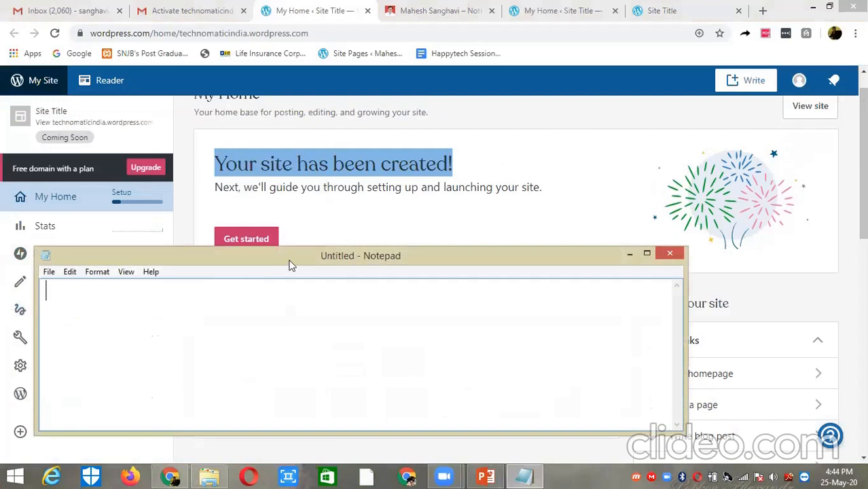
drag(277, 246, 295, 133)
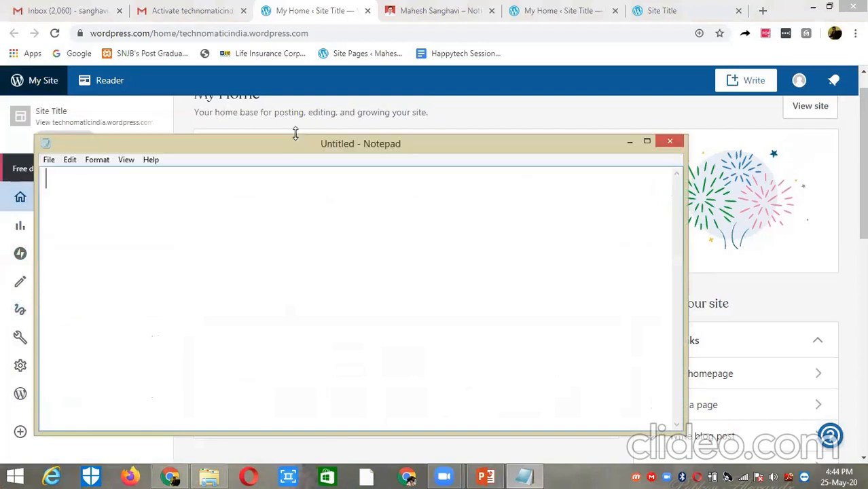
text(Get )
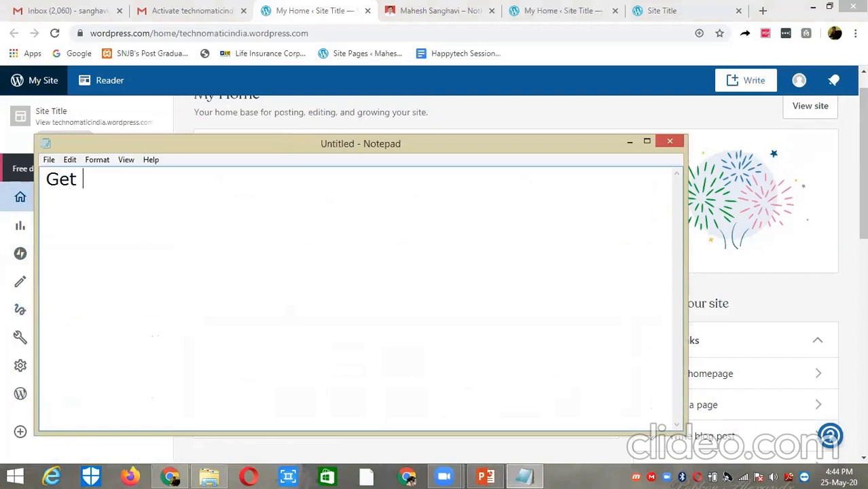
text(Started)
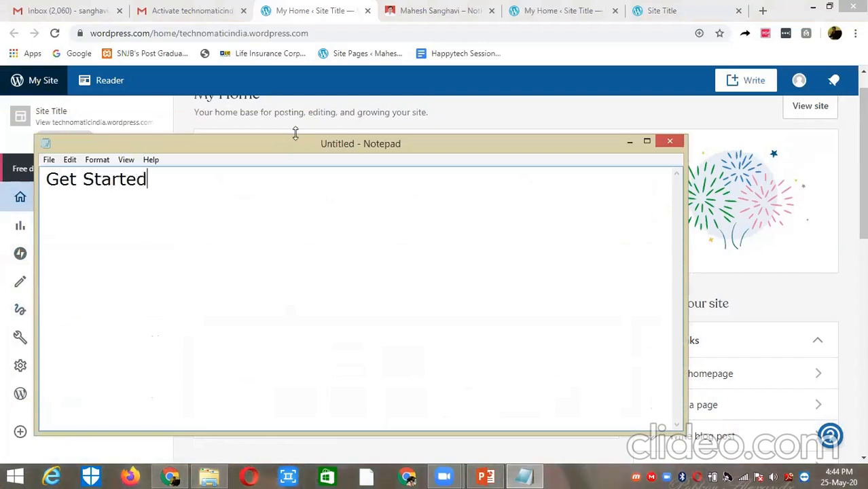
key(Return)
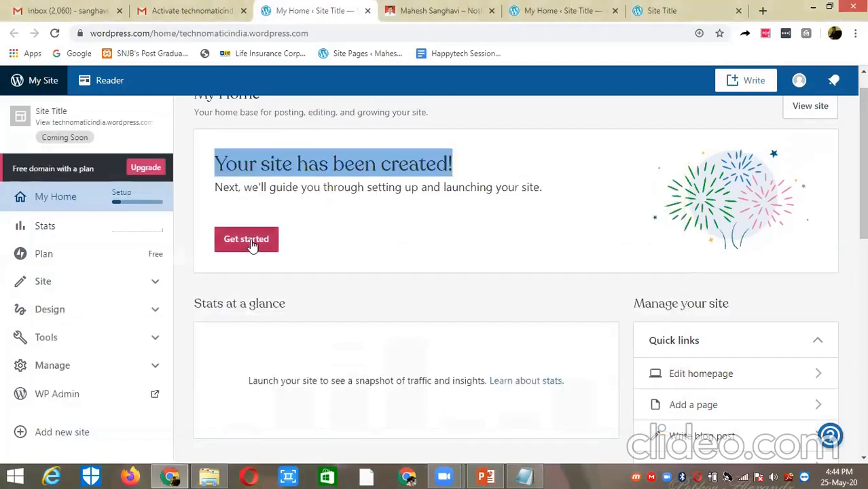
Start the guided site setup from My Home and highlight the site's domain in the page address.
click(250, 241)
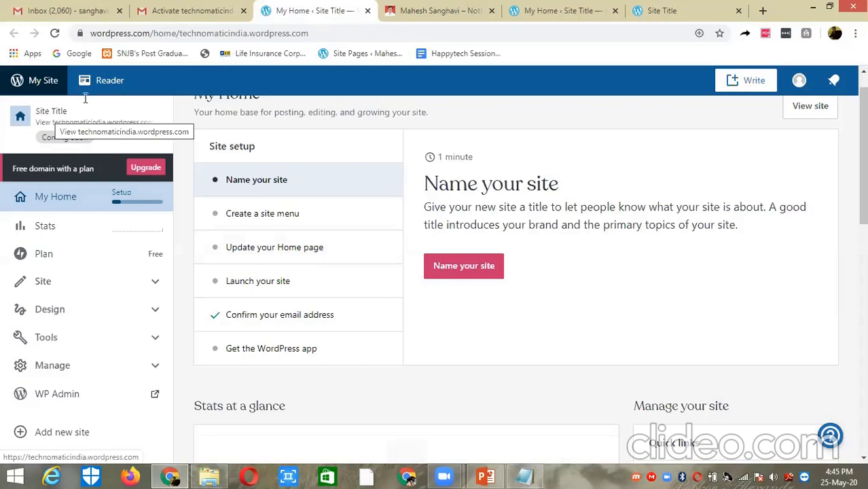
drag(185, 33, 355, 33)
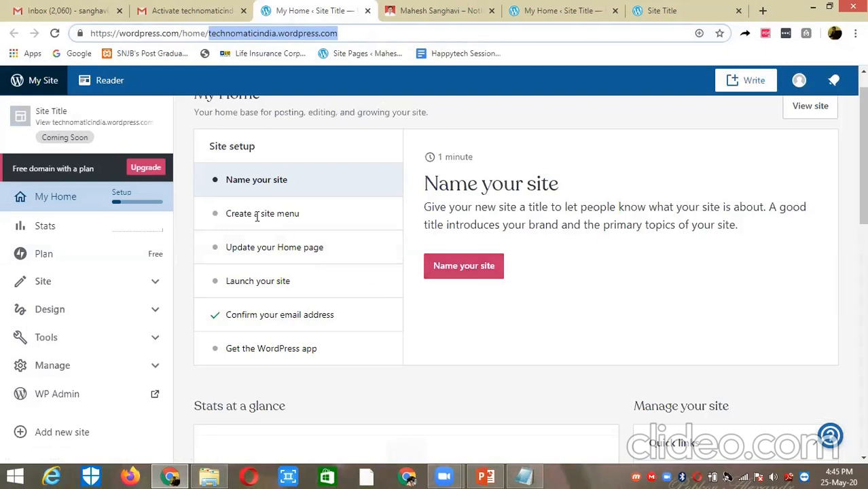
Switch to Notepad and add "Name your site" as the second line of the notes.
key(alt+Tab)
text(Name )
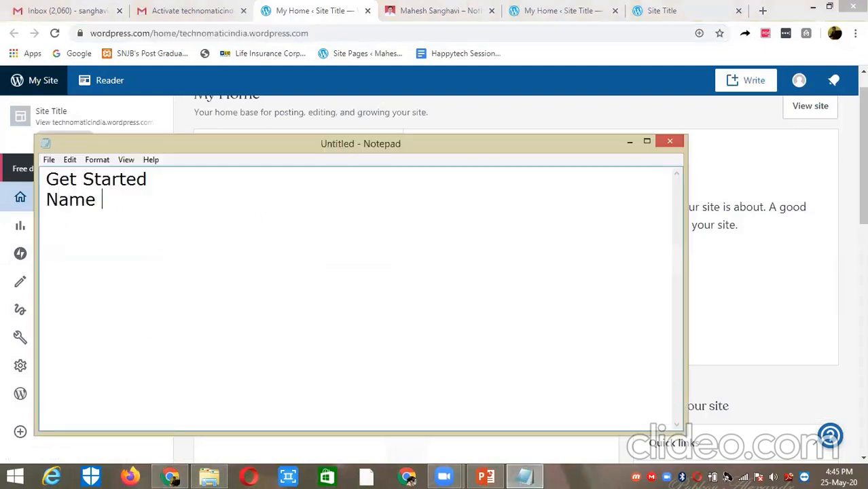
text(your site)
key(Return)
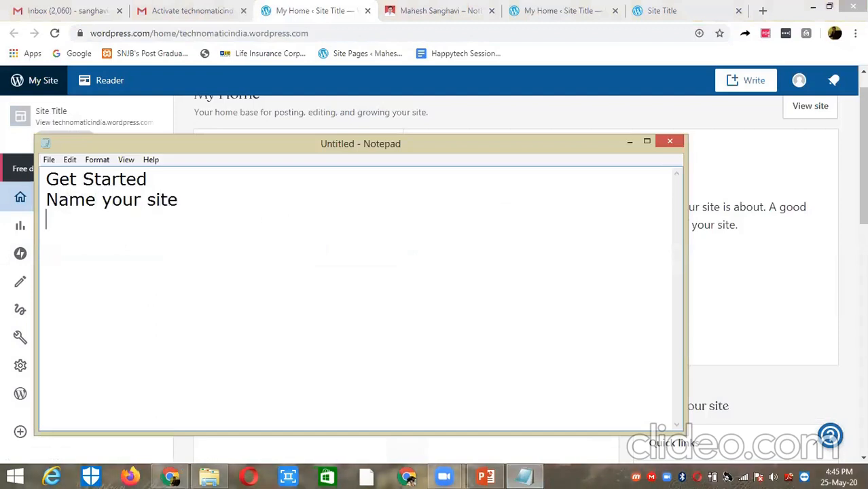
Number the two note lines "1." and "2.", and narrow and minimise the Notepad window.
key(Up)
key(Up)
text(1.)
key(Left)
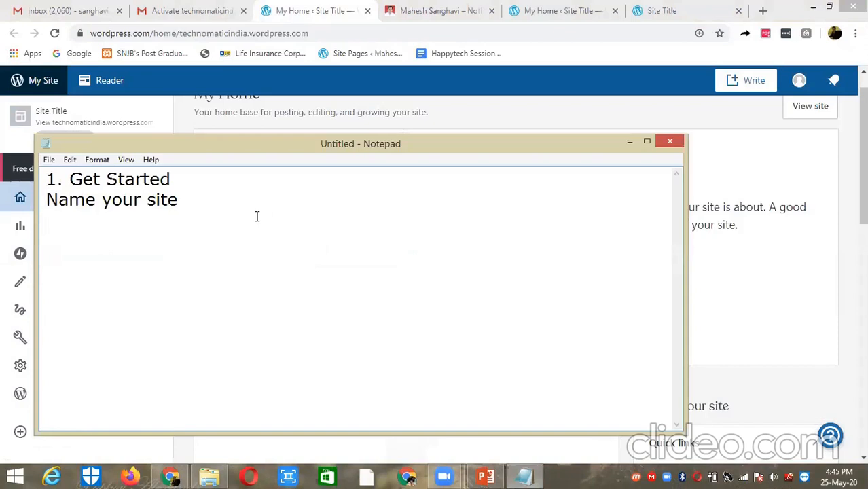
text(2.)
key(End)
key(Return)
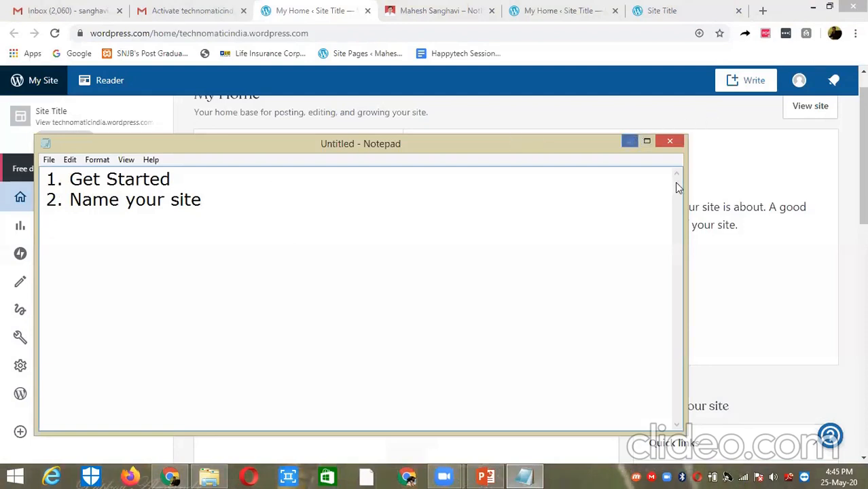
drag(686, 181, 359, 181)
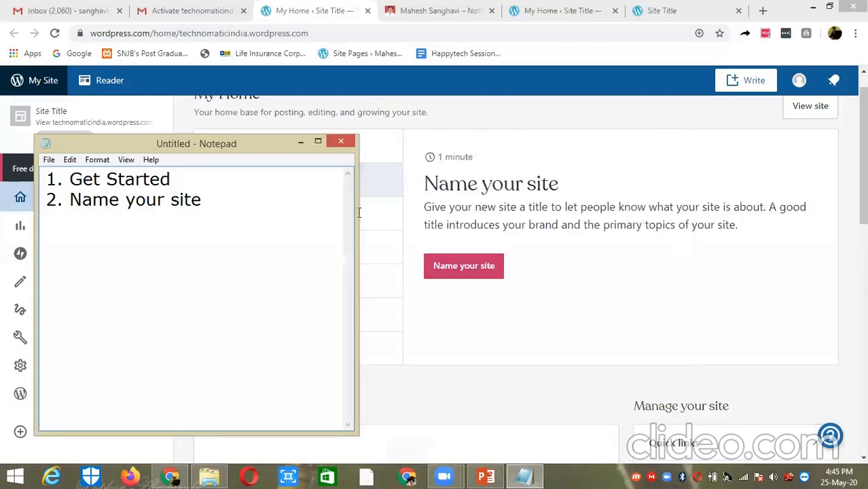
click(302, 144)
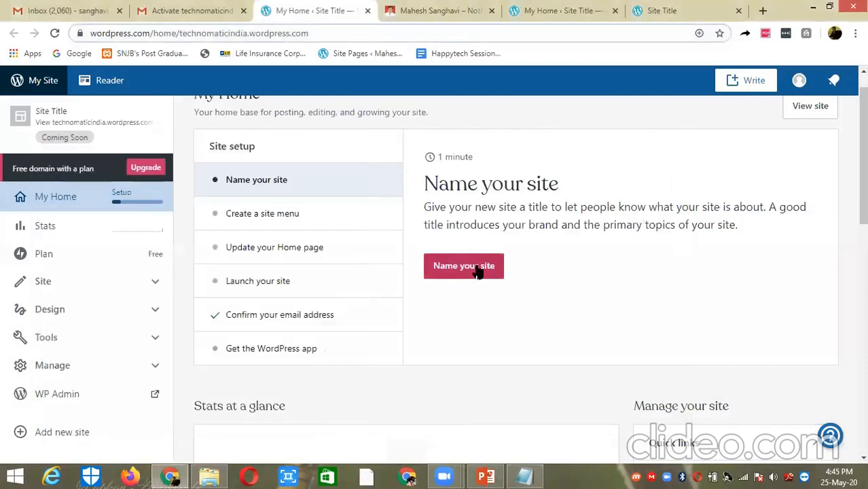
Start the Name your site task, continue past the site title hint and replace the site title with "Technomatic".
click(477, 267)
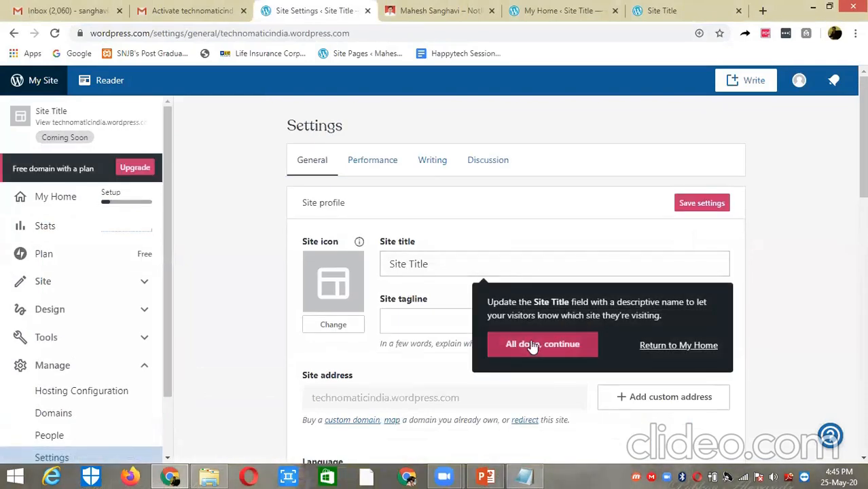
click(534, 346)
click(447, 267)
double_click(446, 267)
click(446, 267)
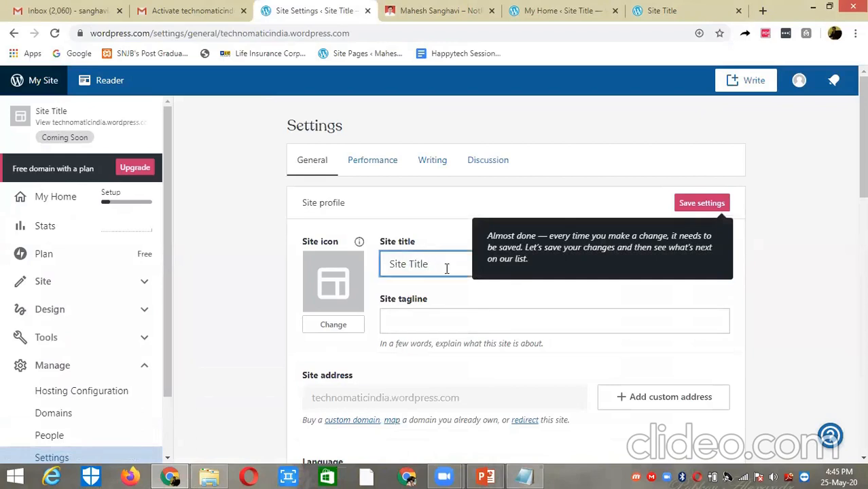
key(BackSpace)
key(BackSpace)
key(BackSpace)
key(BackSpace)
key(BackSpace)
key(BackSpace)
key(BackSpace)
key(BackSpace)
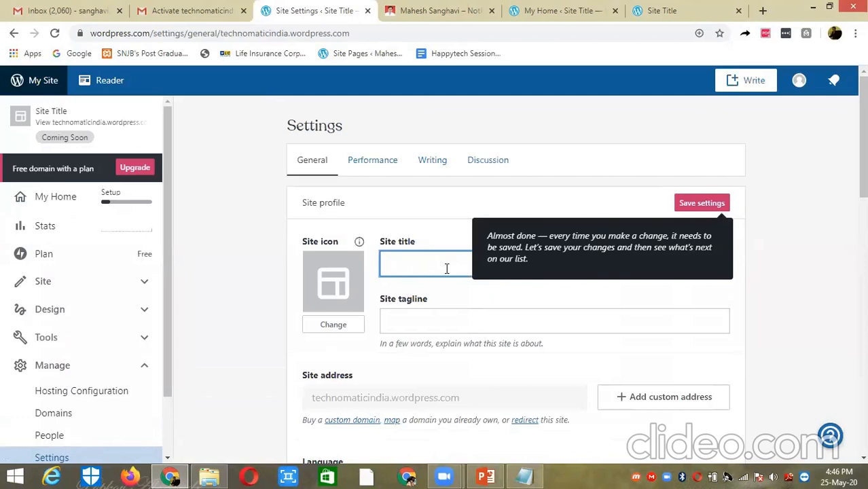
text(Techno)
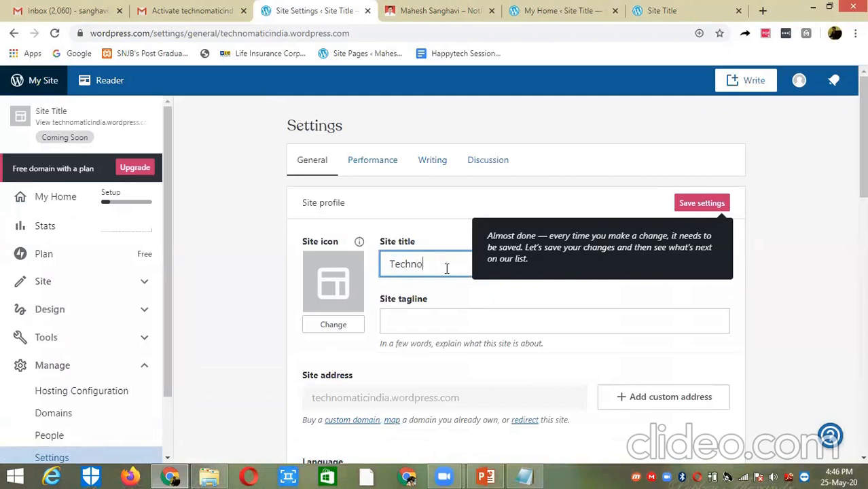
text(matic)
Enter "Quality itslef is an advertisement" as the site tagline.
click(436, 321)
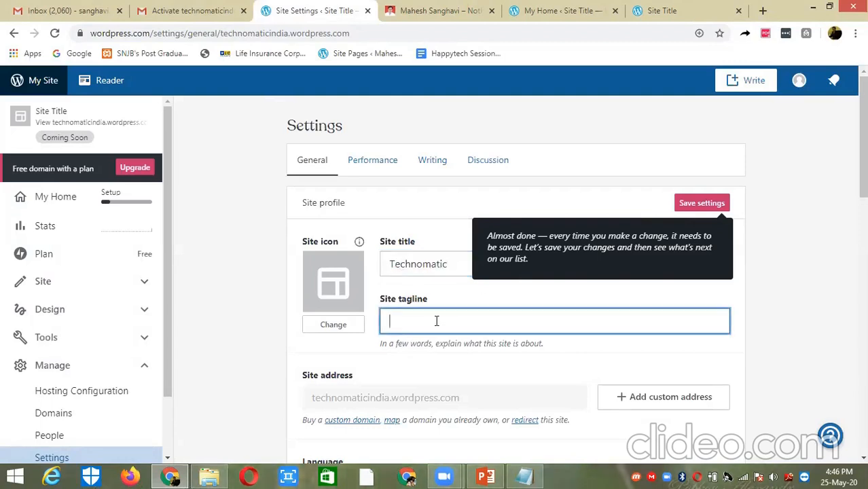
text(Quality )
text(itself is )
text(an ad)
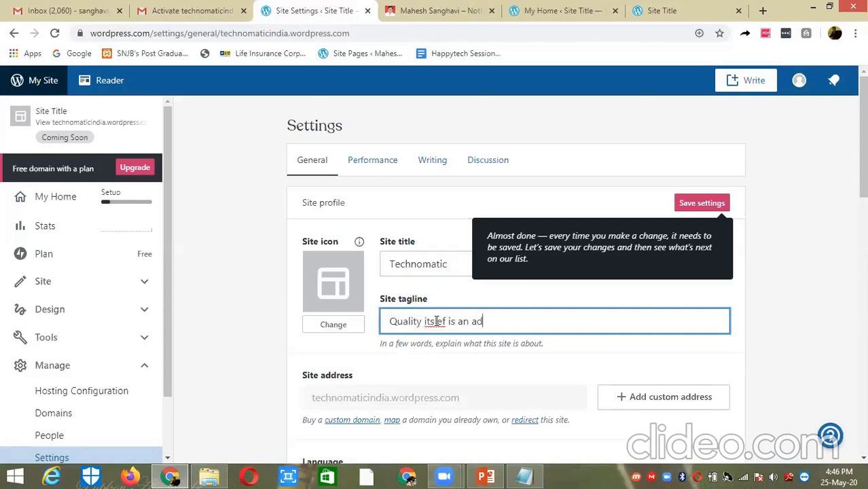
text(vertisement)
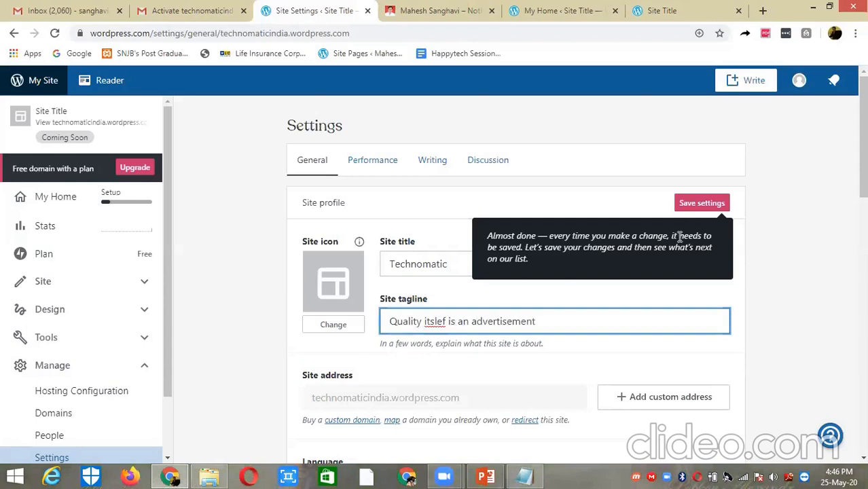
click(443, 265)
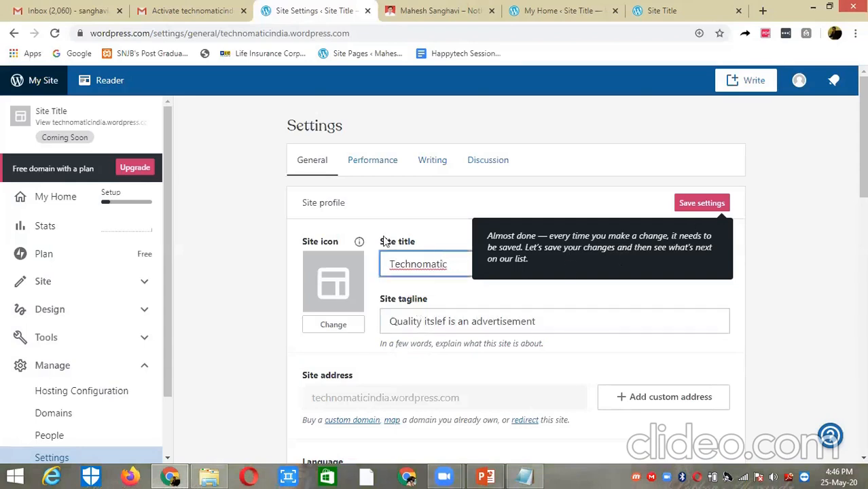
double_click(420, 265)
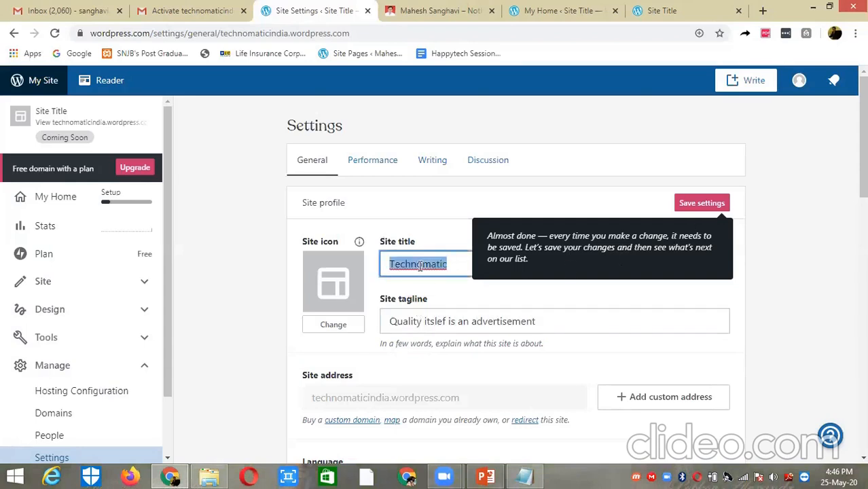
click(457, 265)
click(423, 324)
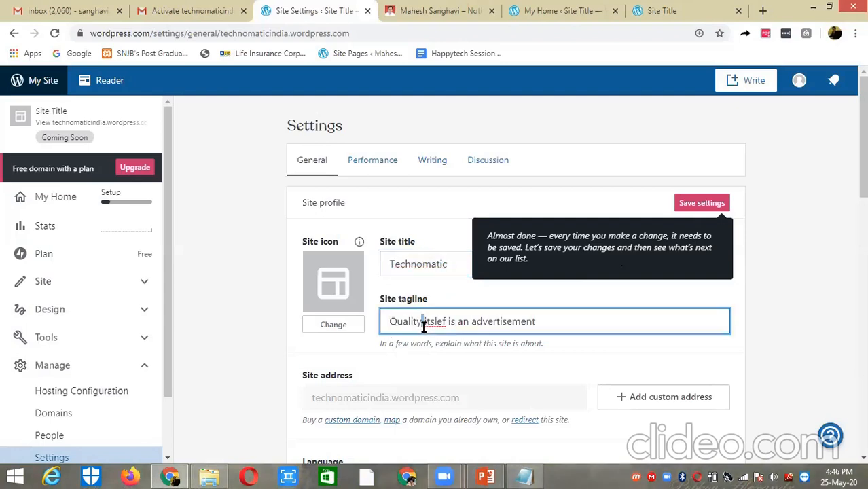
triple_click(454, 324)
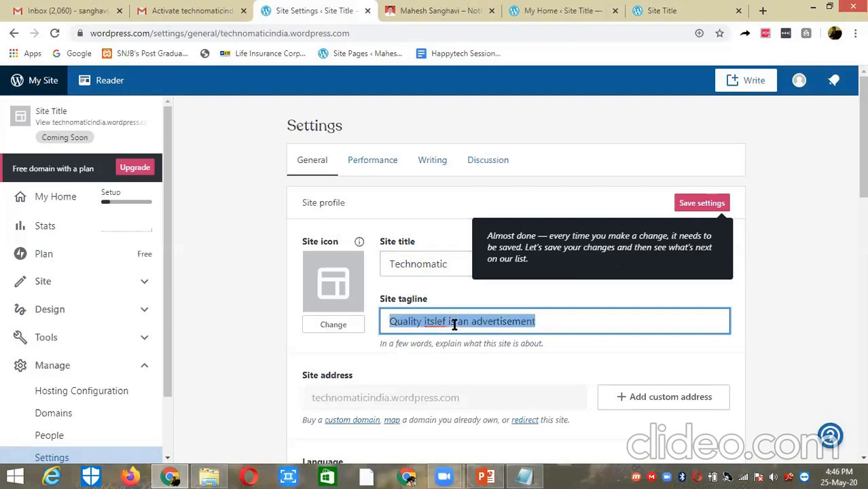
click(559, 321)
Correct "itslef" to "itself" in the site tagline and add "!!!" at its end.
click(436, 322)
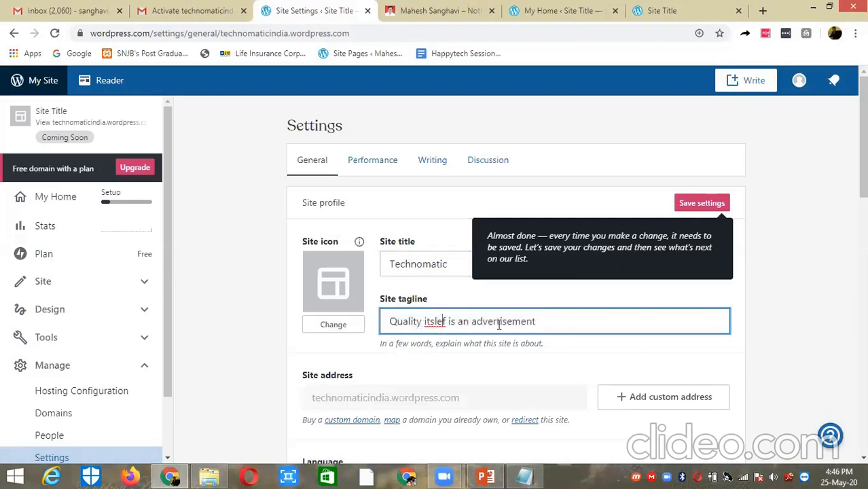
key(Delete)
key(Delete)
text(e)
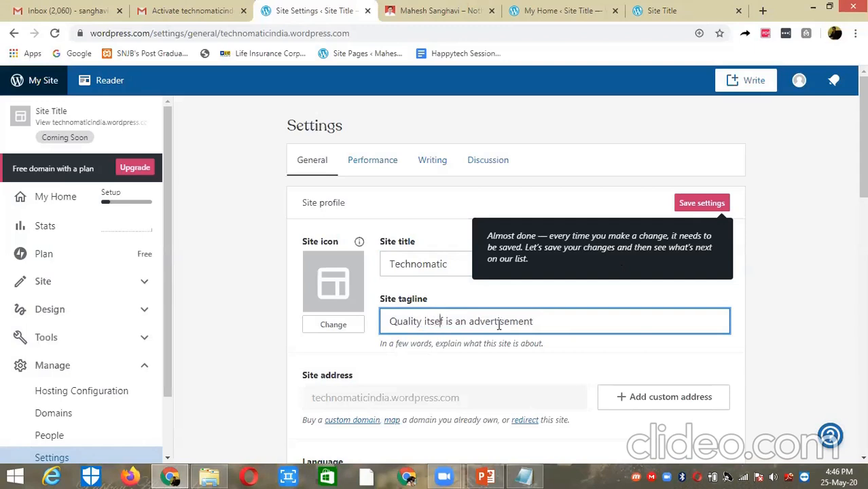
text(l)
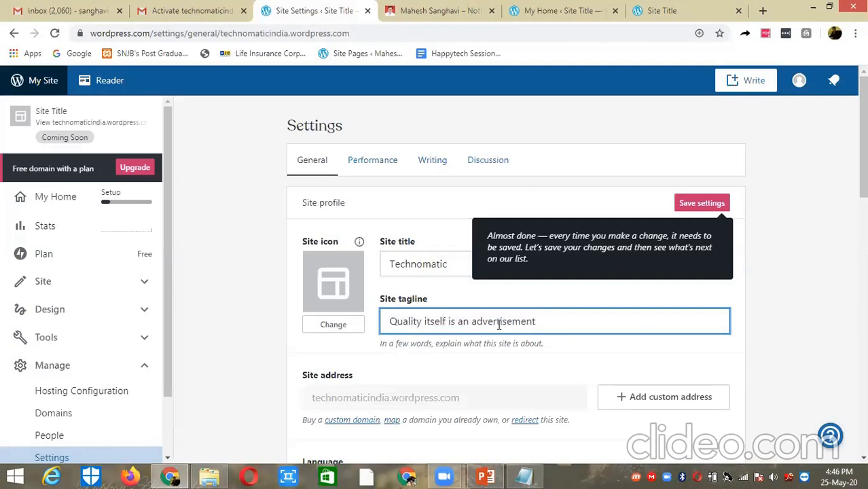
click(544, 325)
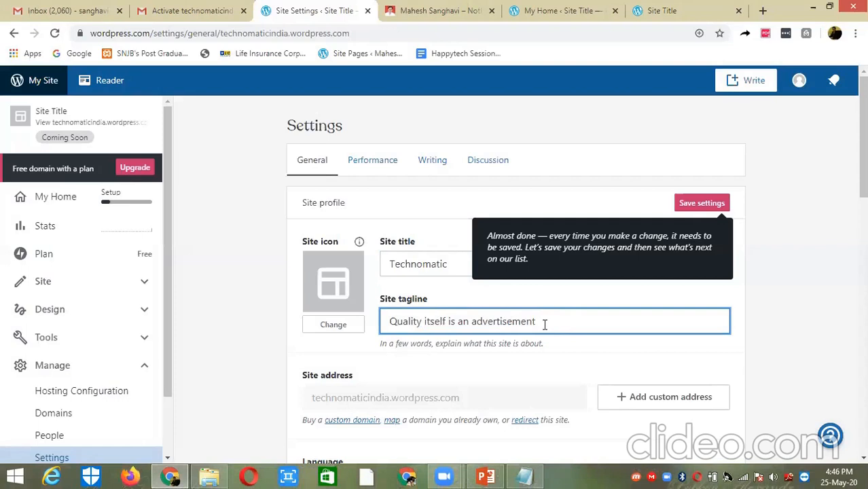
text(!!!)
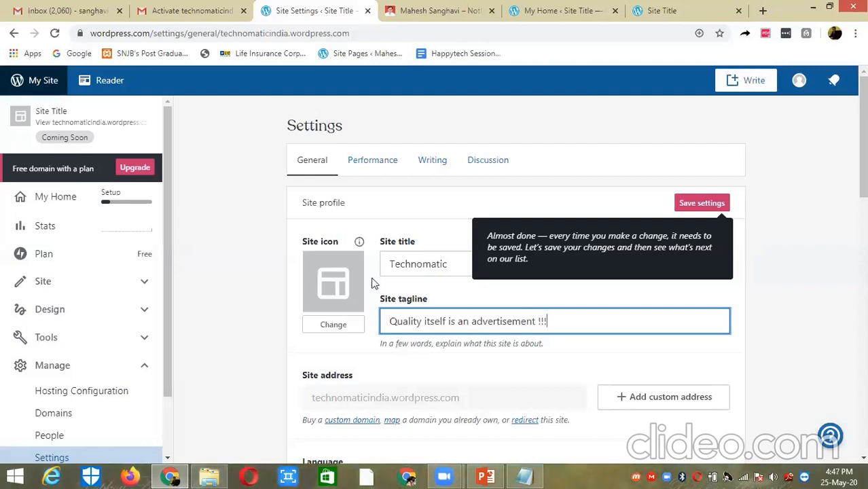
double_click(417, 265)
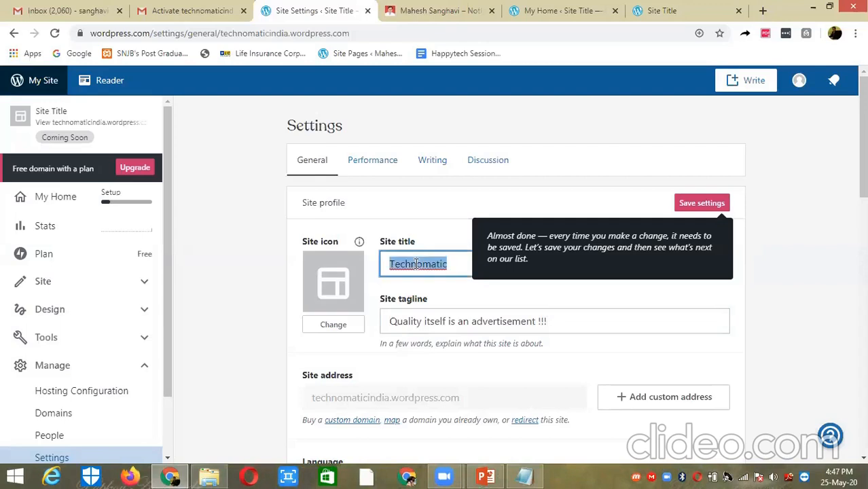
triple_click(428, 320)
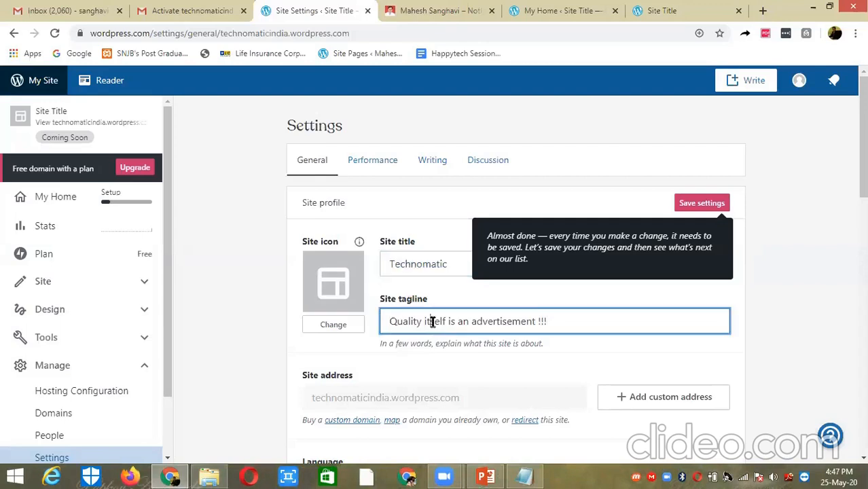
click(589, 324)
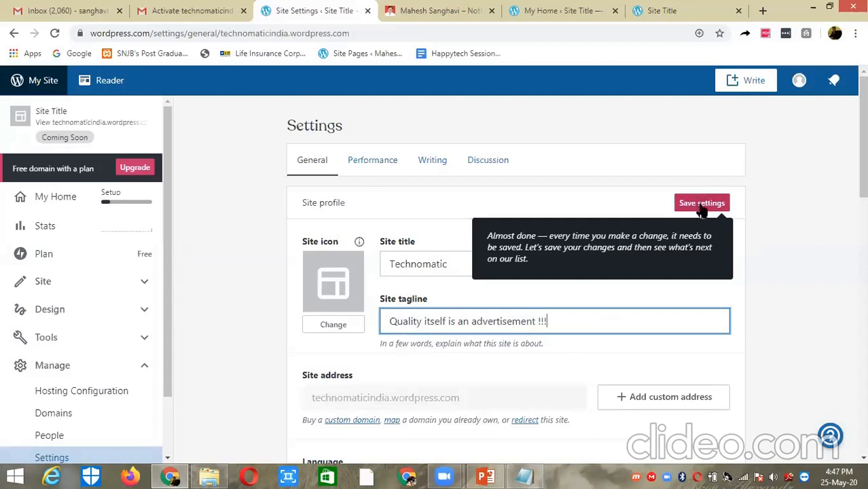
Switch to Notepad and add "3. Add Site Title & Site Tagline" as the third line of the notes.
click(520, 471)
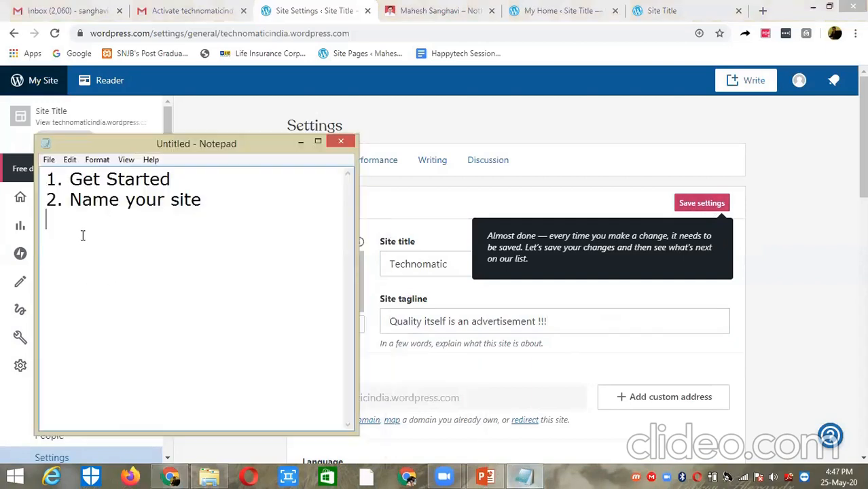
text(3. Add)
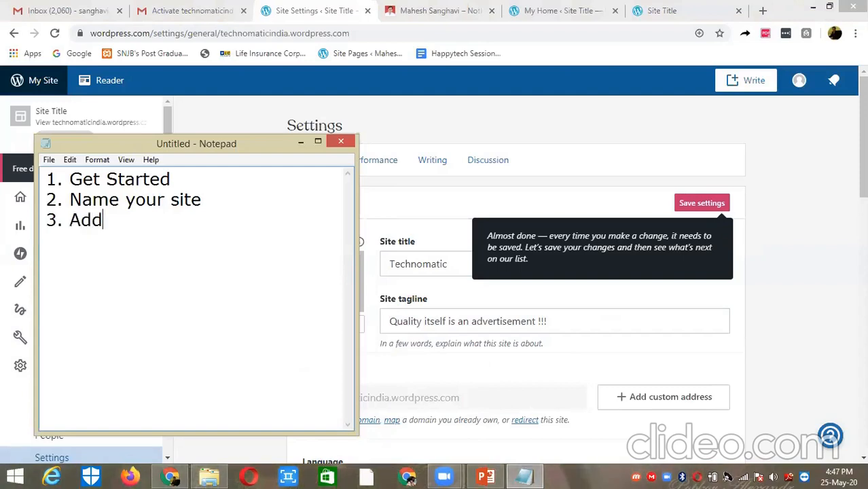
text( Site Ti)
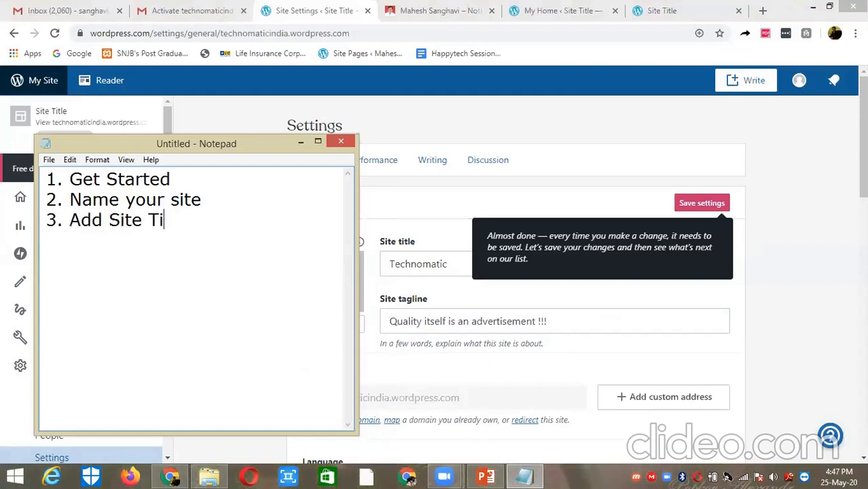
text(tle & S)
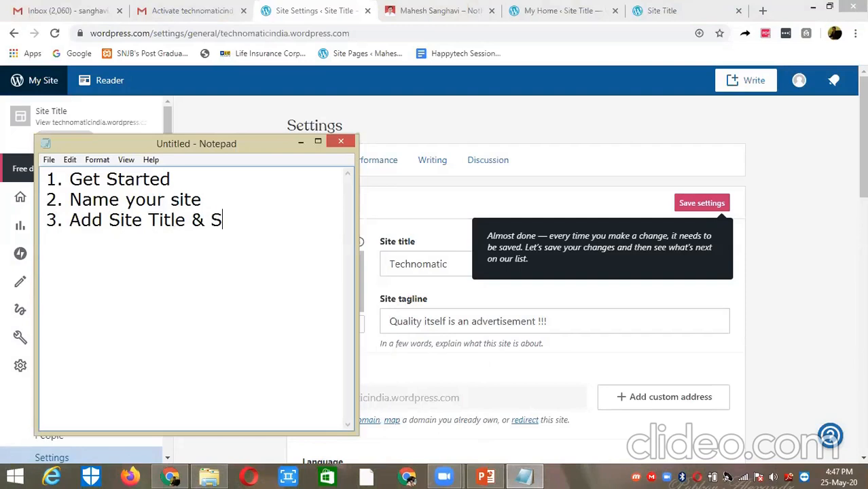
text(ite Tagline)
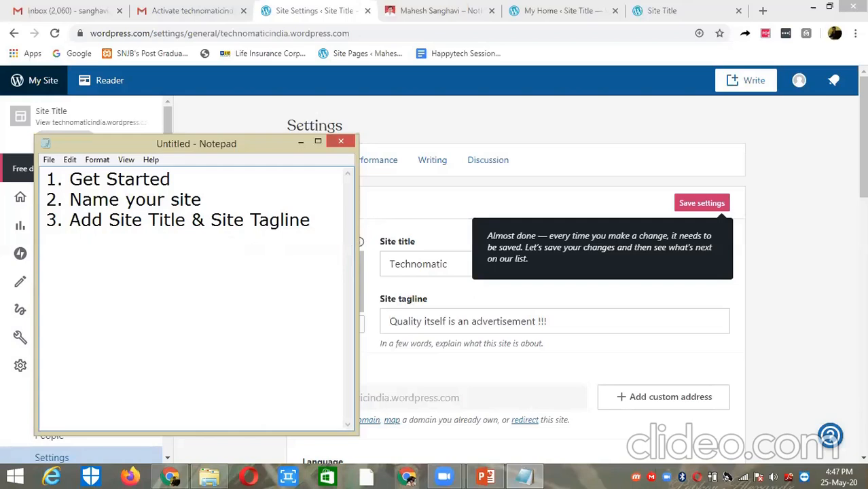
Append "--> Save Setting" to note line 3, widening the Notepad window so it fits on one line, and minimise Notepad.
drag(356, 285, 454, 285)
text(--> Save Settinh)
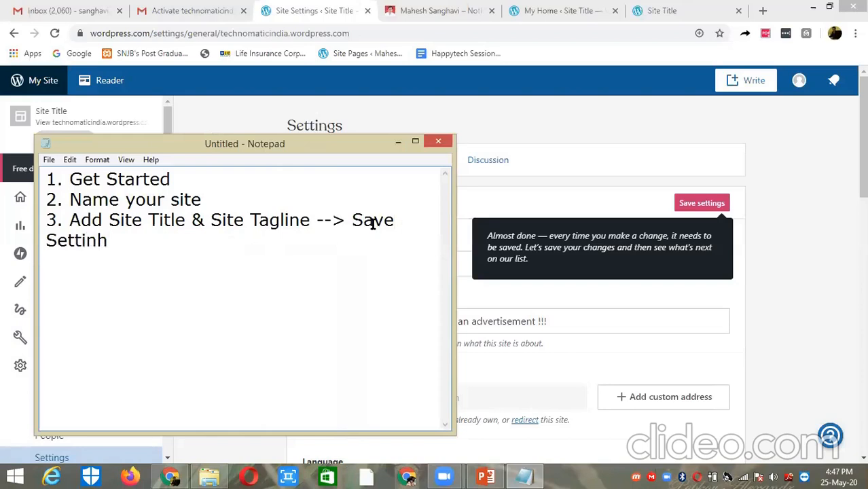
key(BackSpace)
text(g)
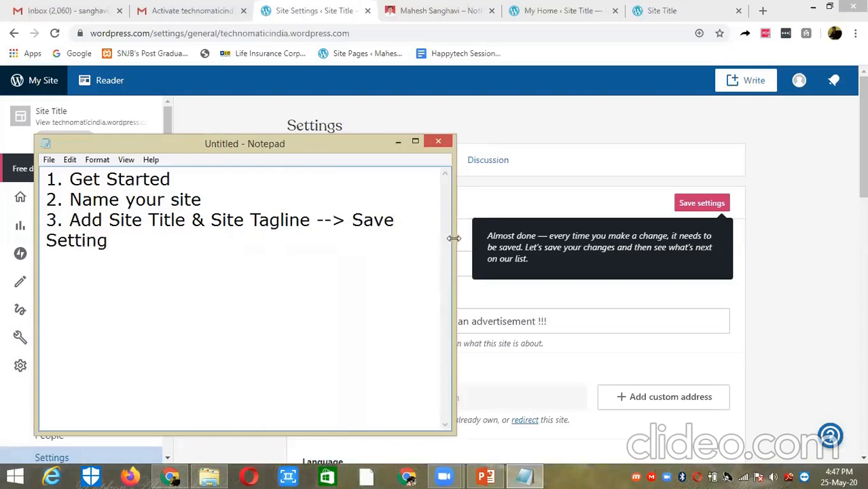
drag(454, 239, 523, 239)
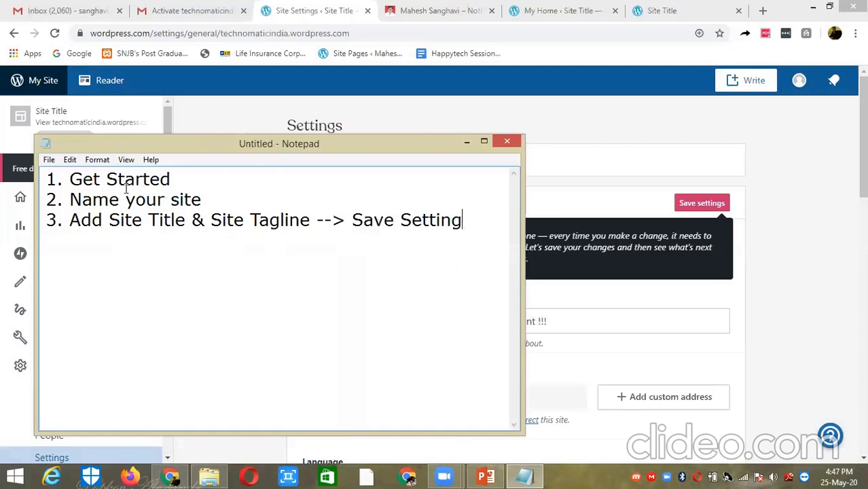
drag(109, 219, 304, 220)
drag(362, 219, 412, 219)
click(469, 142)
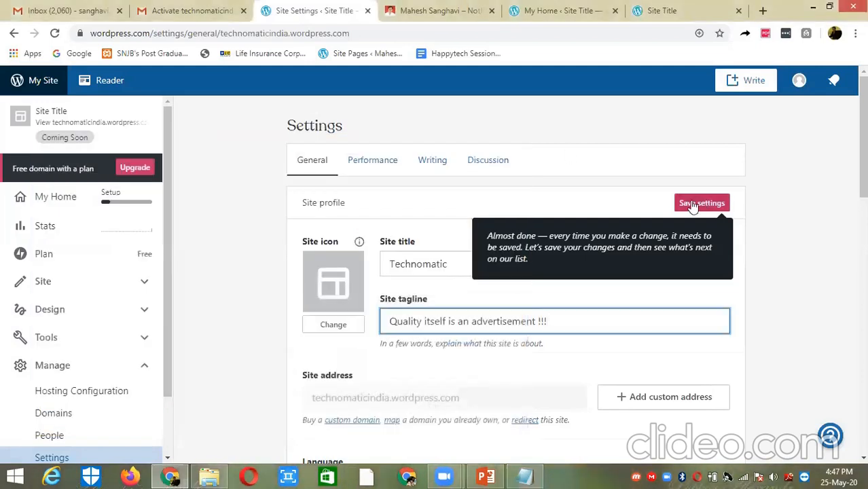
Save the site title and tagline settings and return to My Home.
click(693, 205)
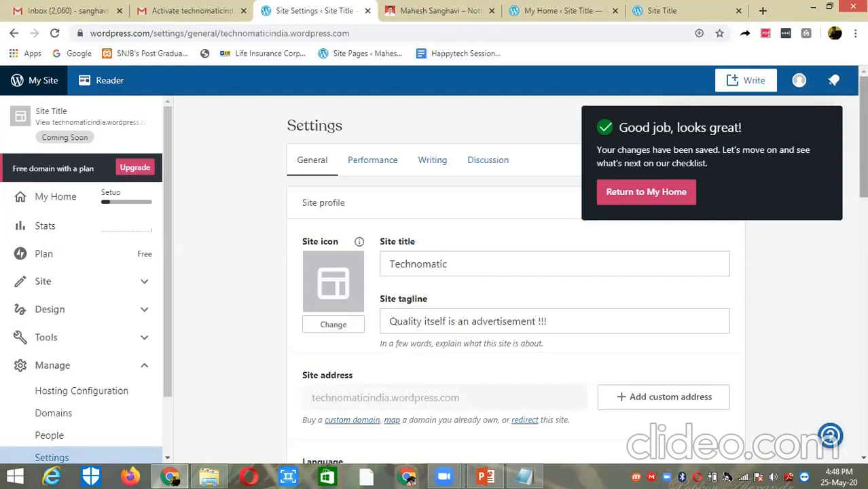
scroll(517, 271, down, 2)
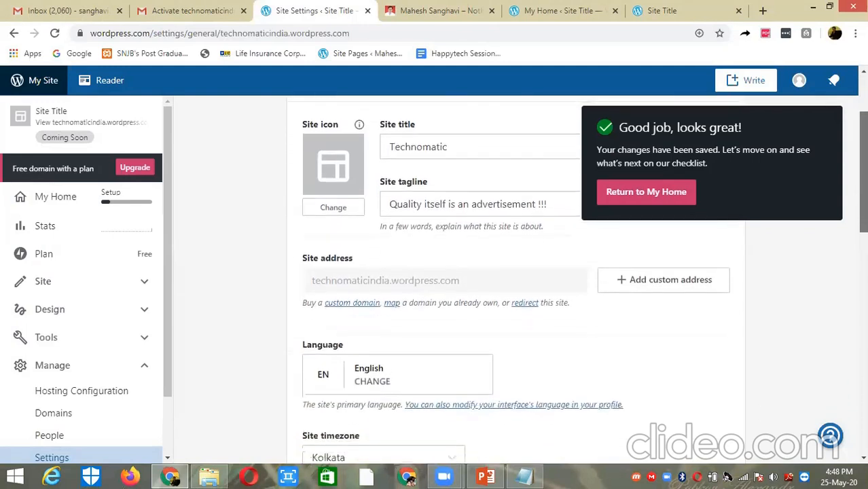
click(659, 195)
Switch to Notepad, add "4. Click on Return to Home Page" as the fourth note line and minimise the window.
key(alt+Tab)
key(End)
key(Return)
text(4. Click on R)
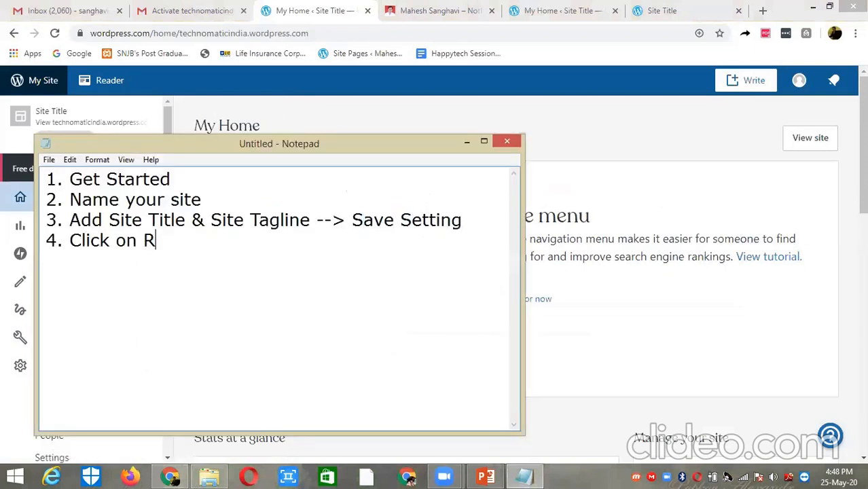
text(eturn to Home Page)
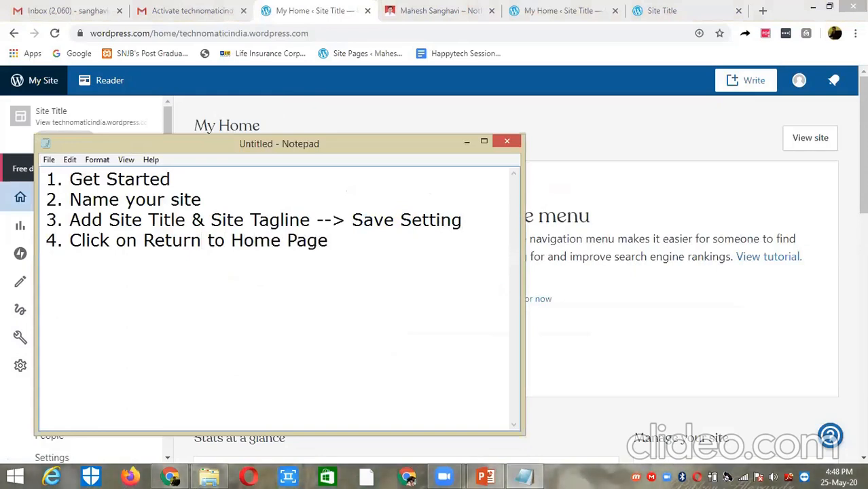
click(468, 142)
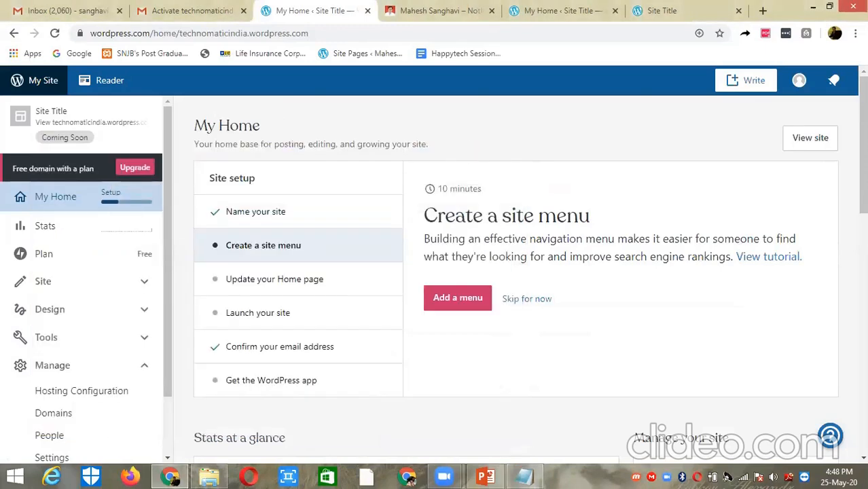
mouse_move(864, 143)
mouse_down()
mouse_move(864, 160)
mouse_move(863, 142)
mouse_up()
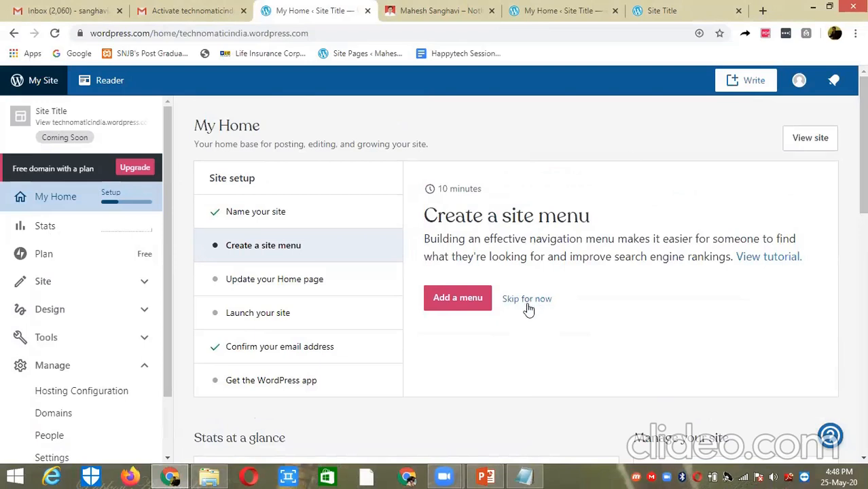
Switch to Notepad, add "5. Click the Option : Skip for Now" as the fifth note line and minimise the window.
click(527, 476)
key(Return)
text(5. )
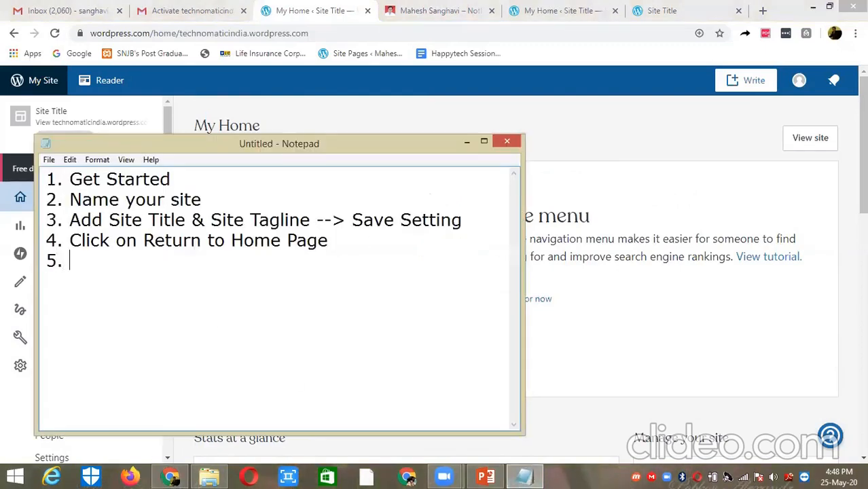
text(Click the )
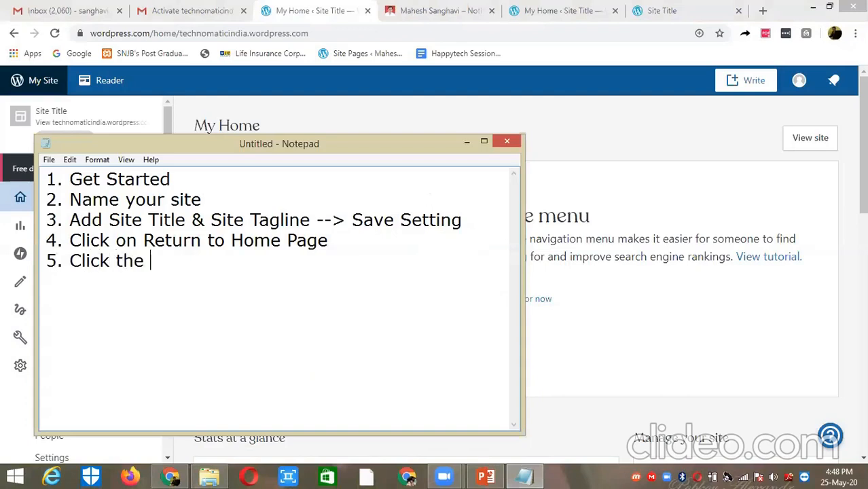
text(Option : )
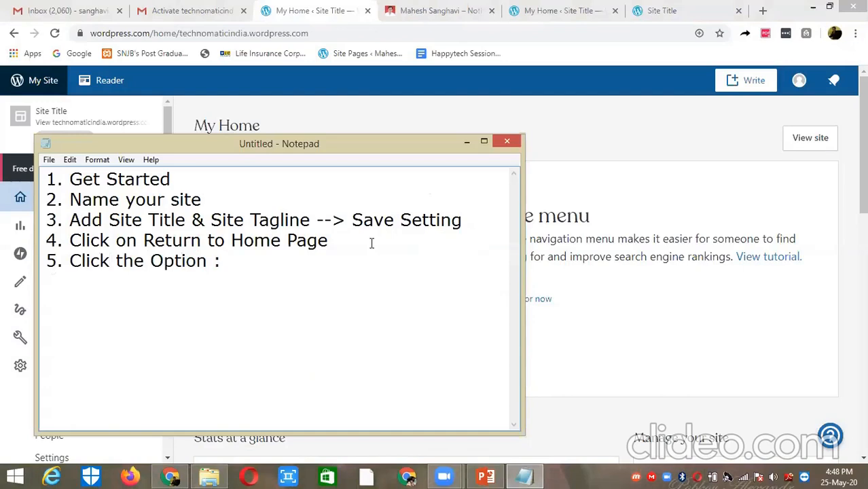
text(Skip for Now)
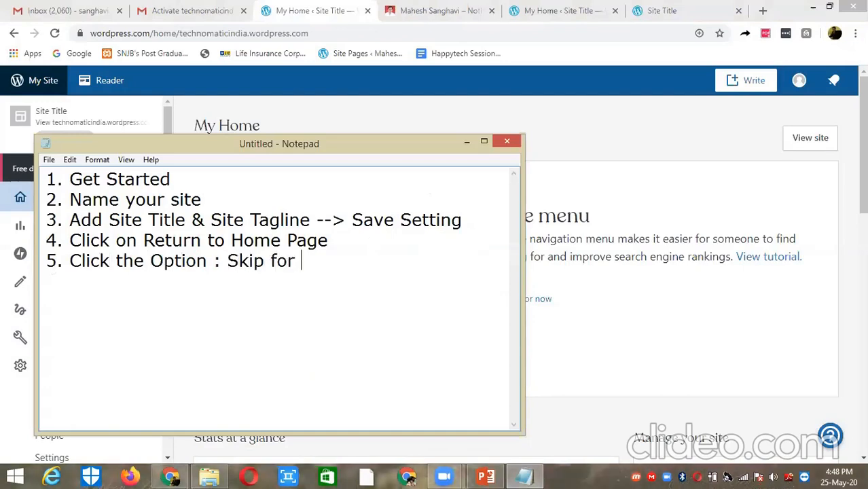
click(459, 142)
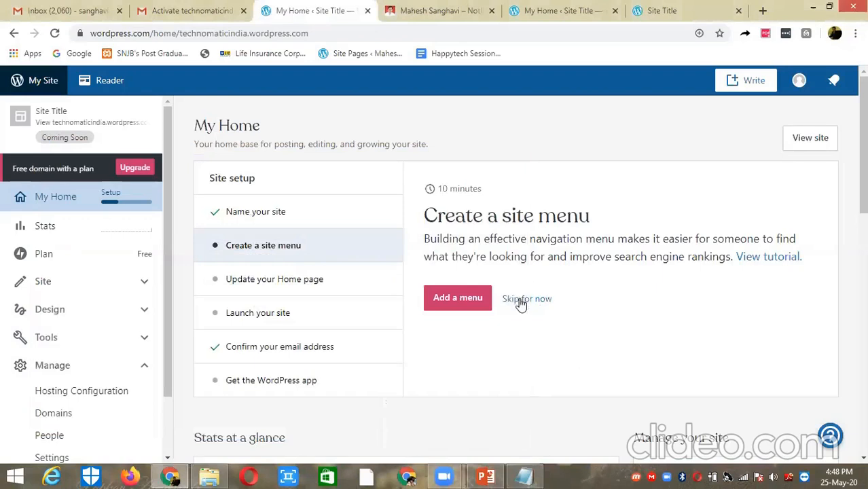
Skip the site menu task for now, and add "6. Edit Home Page" as the sixth note line in Notepad, minimising it again.
click(521, 301)
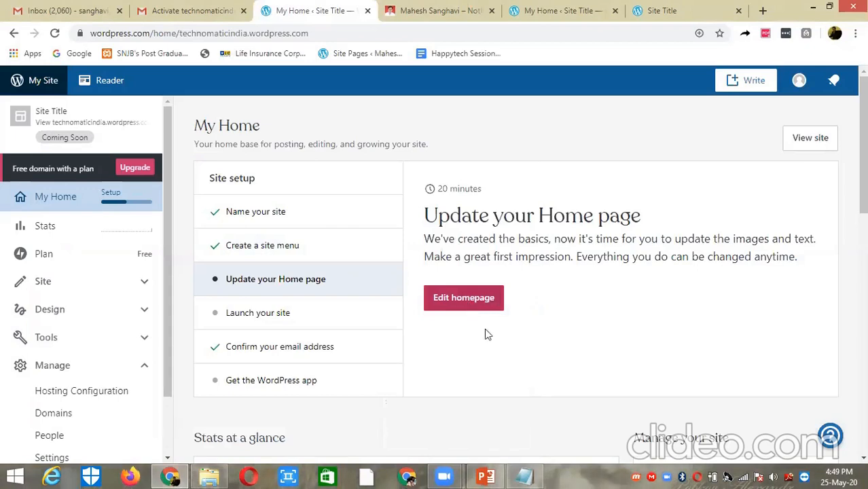
click(524, 476)
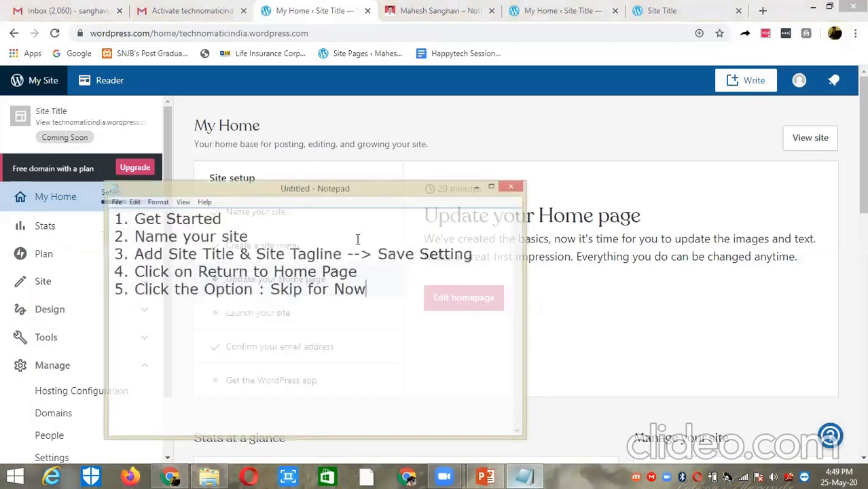
key(Return)
text(6)
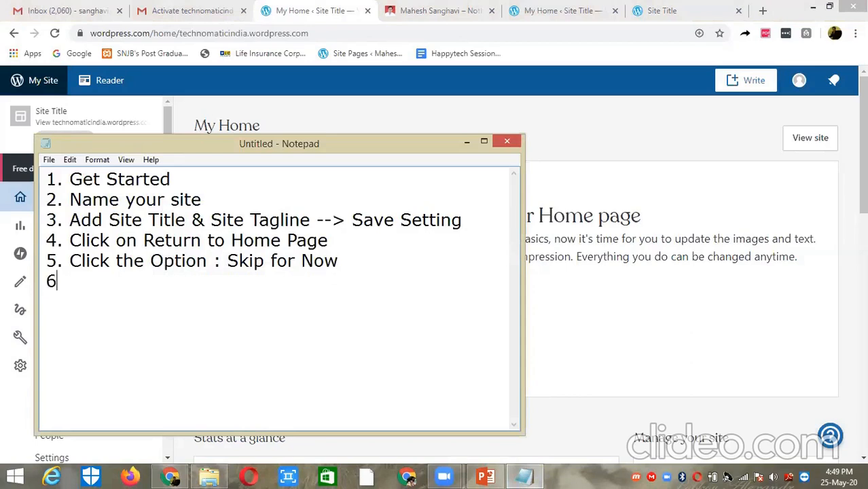
text(. Edit Home Page)
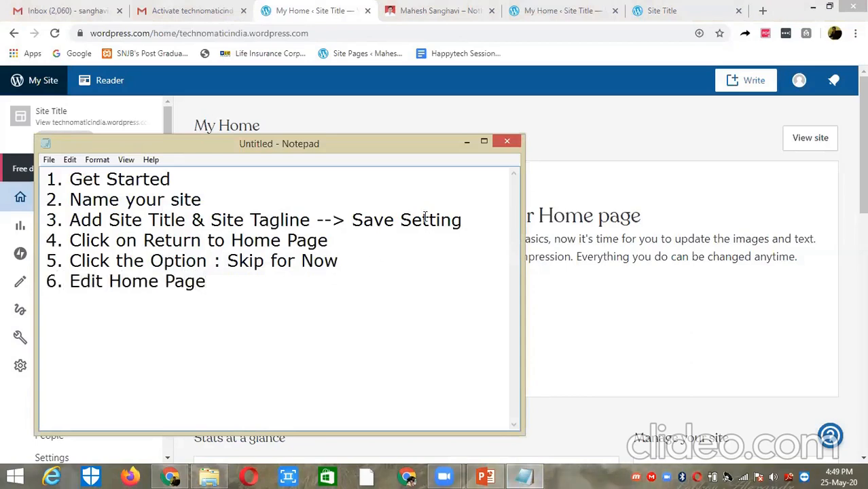
click(466, 141)
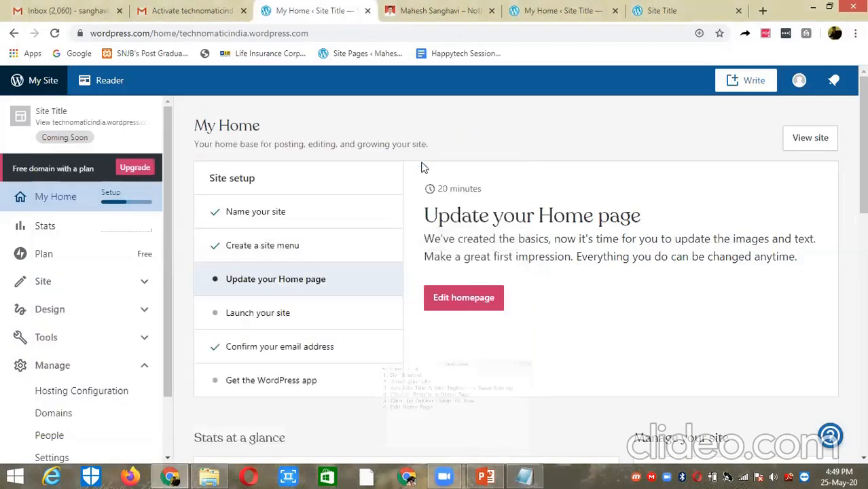
Open the homepage for editing from the site setup list and go through the welcome guide to its end.
click(446, 305)
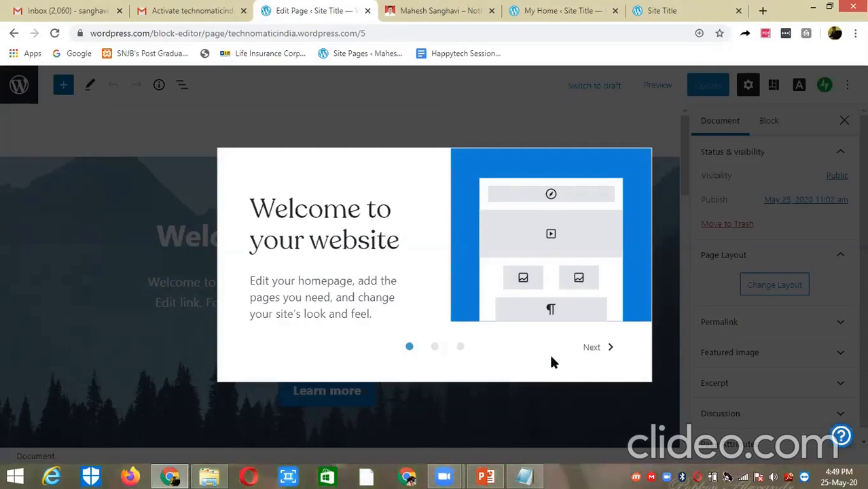
click(588, 347)
click(587, 348)
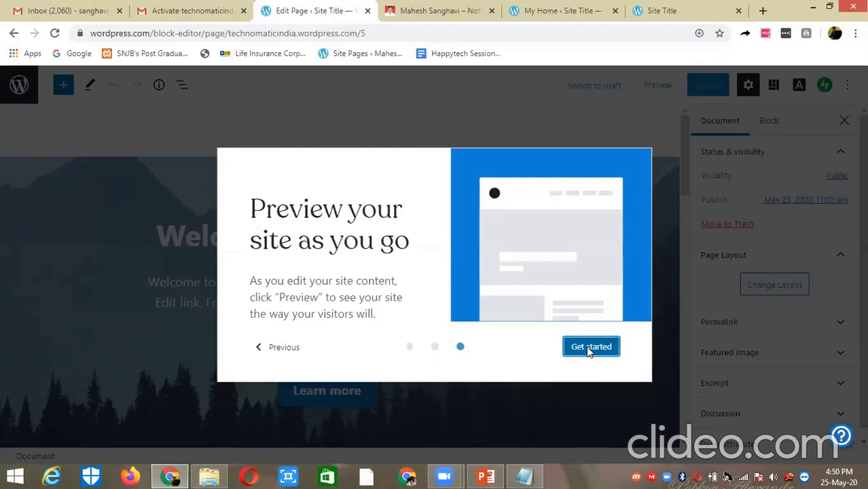
click(590, 348)
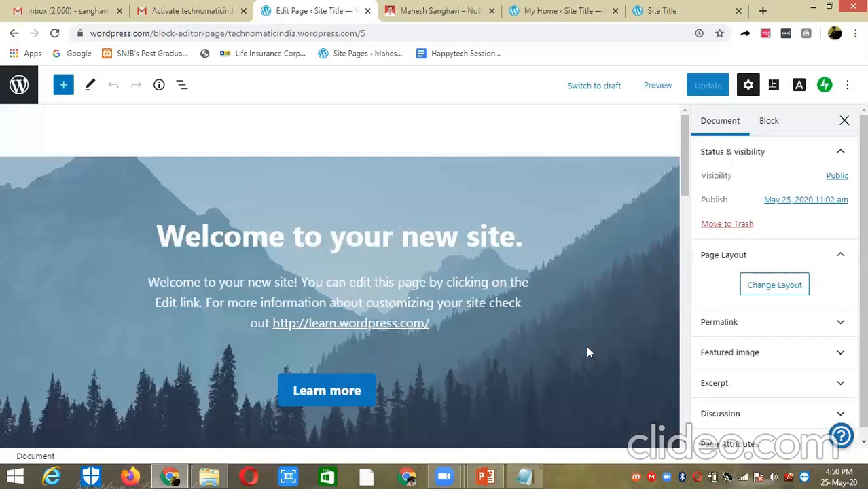
Switch to Notepad, add "Home Page (First Page of Site/Blog)" below the numbered list after a blank line, and minimise the window.
click(520, 473)
key(Return)
key(Return)
text(Home Page ()
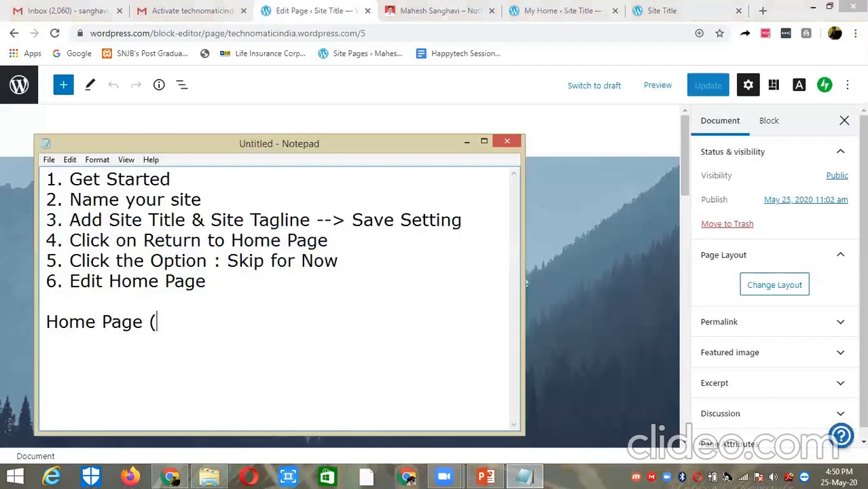
text(First Page of)
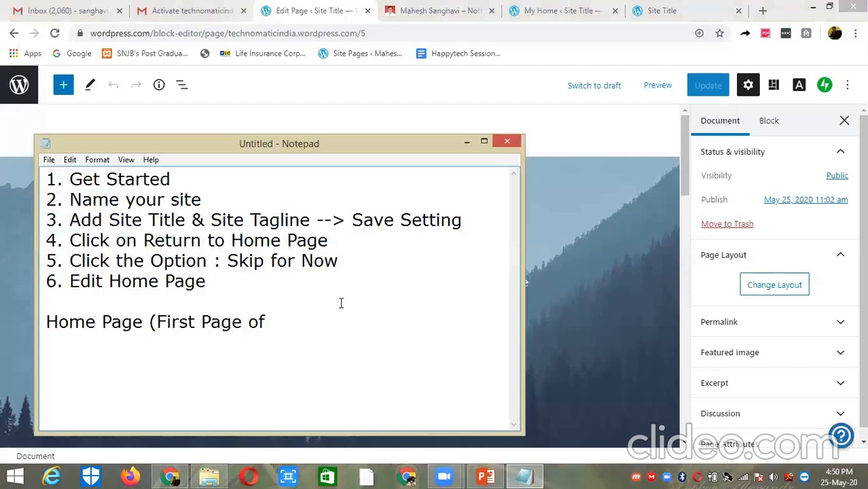
text( Site/Blog))
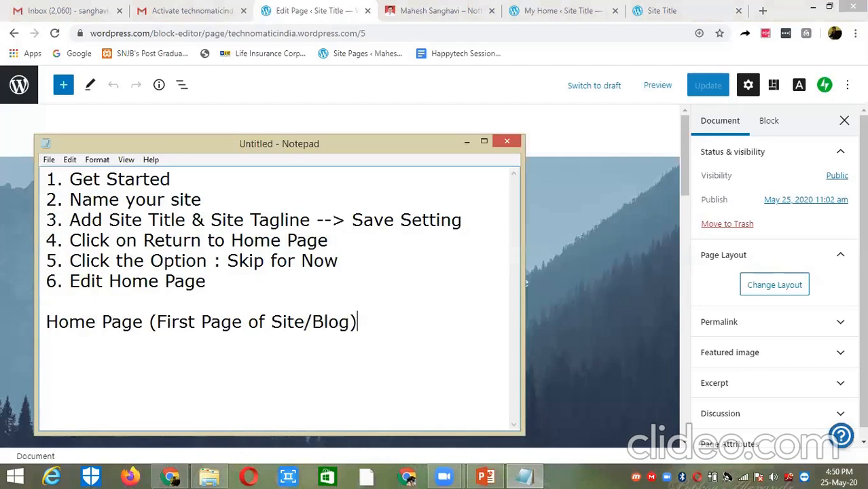
key(Return)
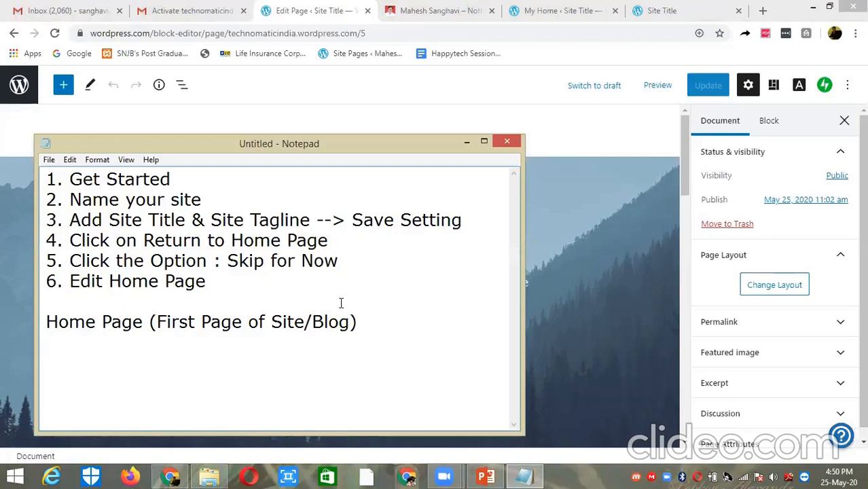
key(Up)
drag(138, 316, 147, 319)
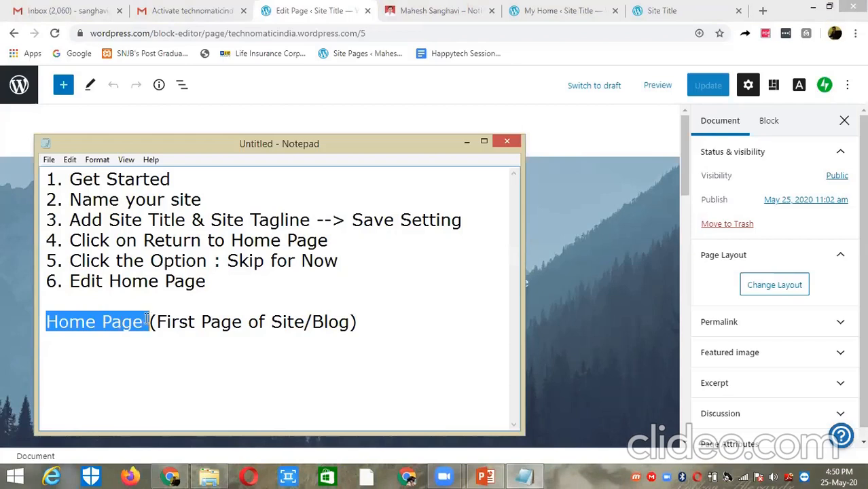
click(115, 349)
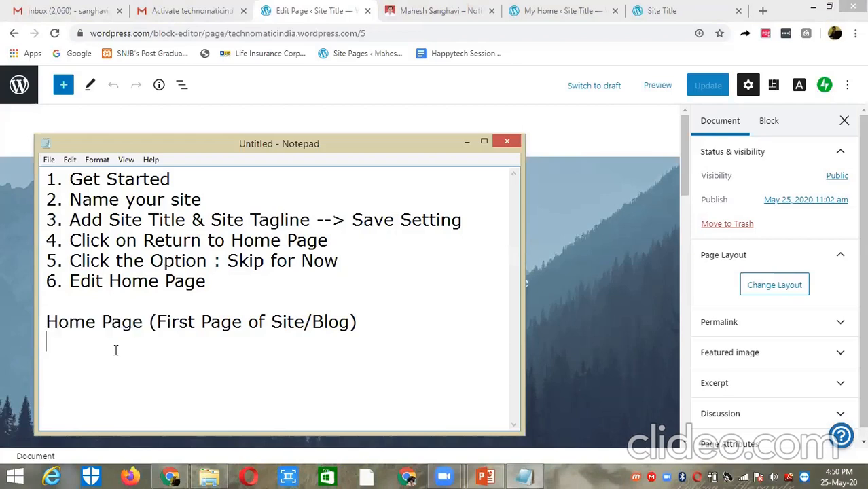
click(468, 142)
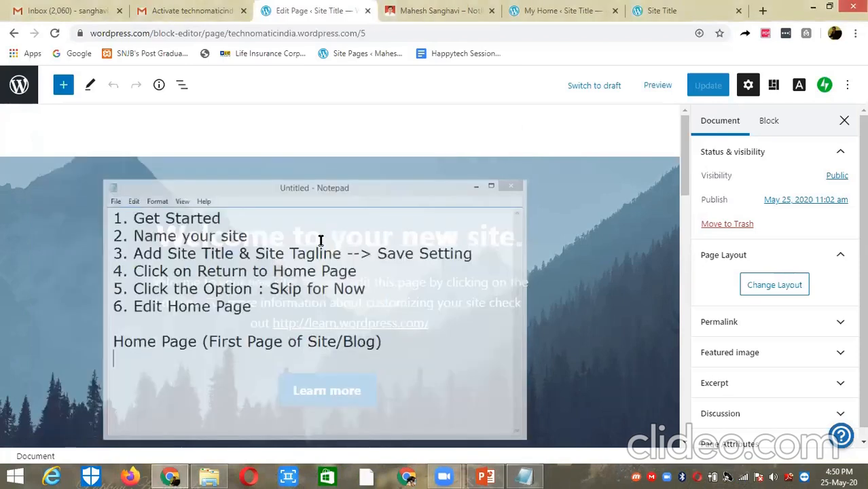
click(318, 237)
triple_click(316, 237)
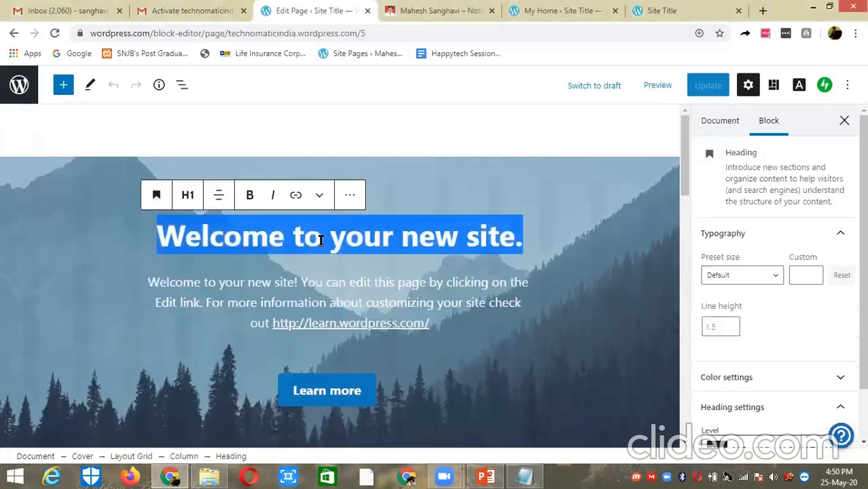
click(353, 239)
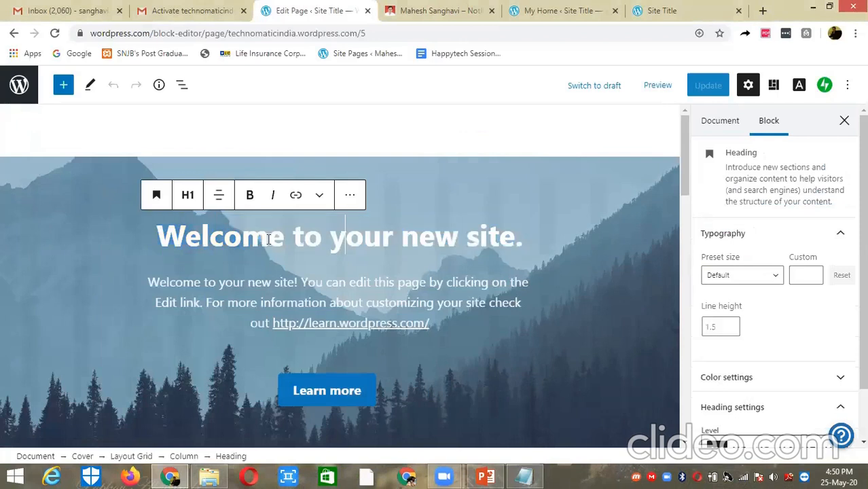
double_click(338, 240)
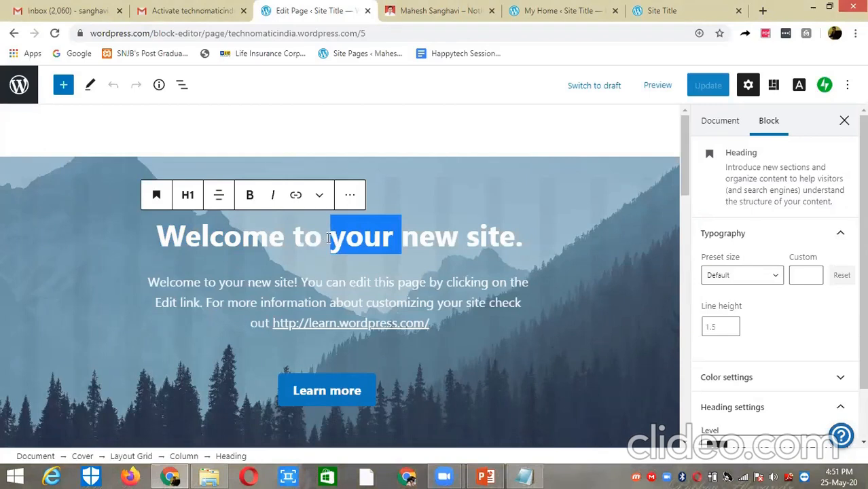
click(339, 239)
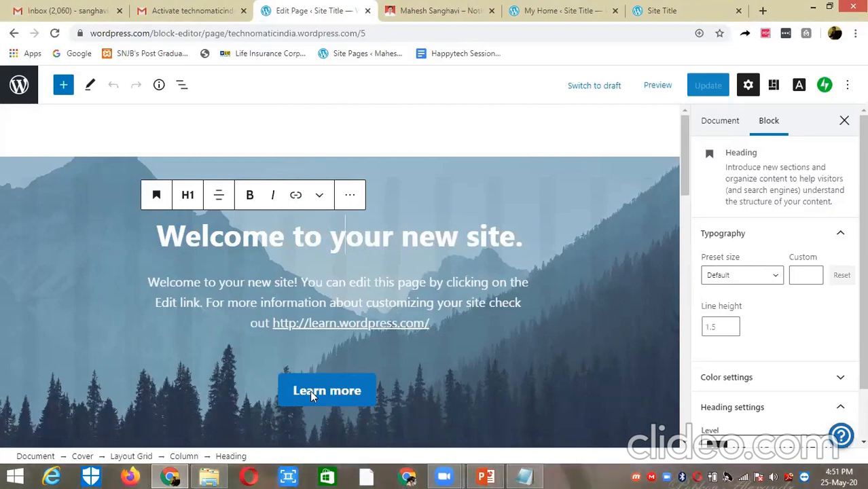
Switch to Notepad, review the six noted setup steps from Get Started to Edit Home Page, and minimise the window.
click(527, 476)
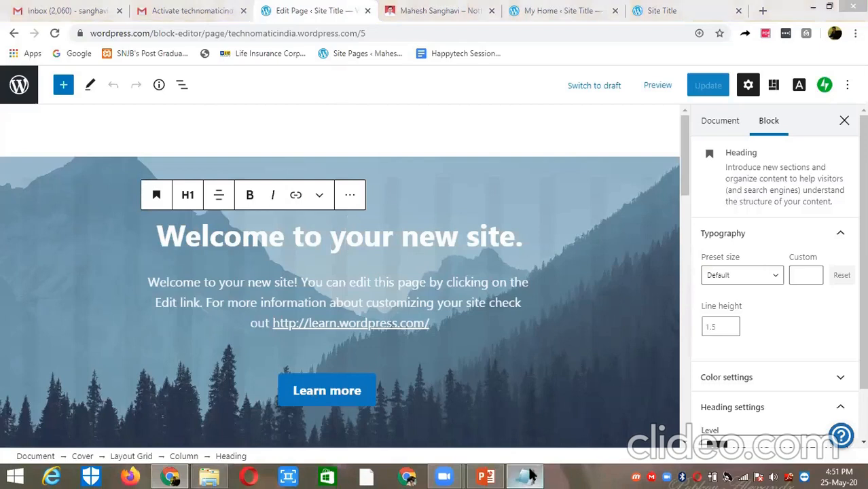
mouse_move(527, 476)
click(394, 316)
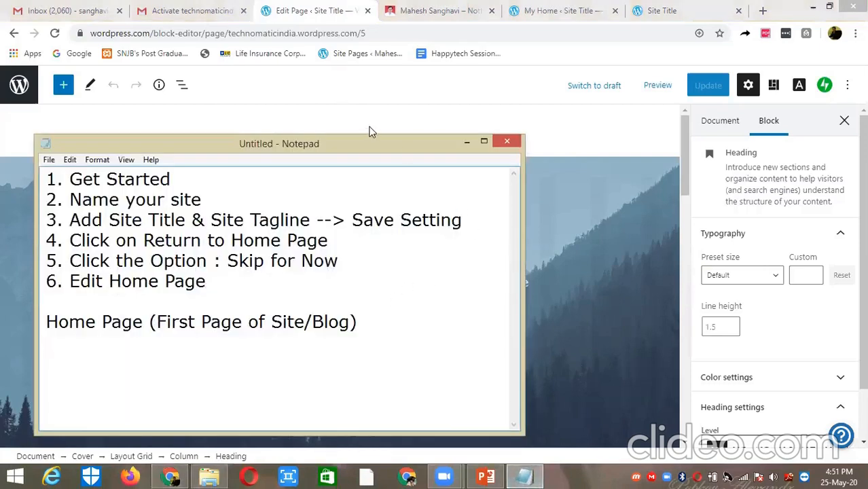
drag(369, 135, 370, 61)
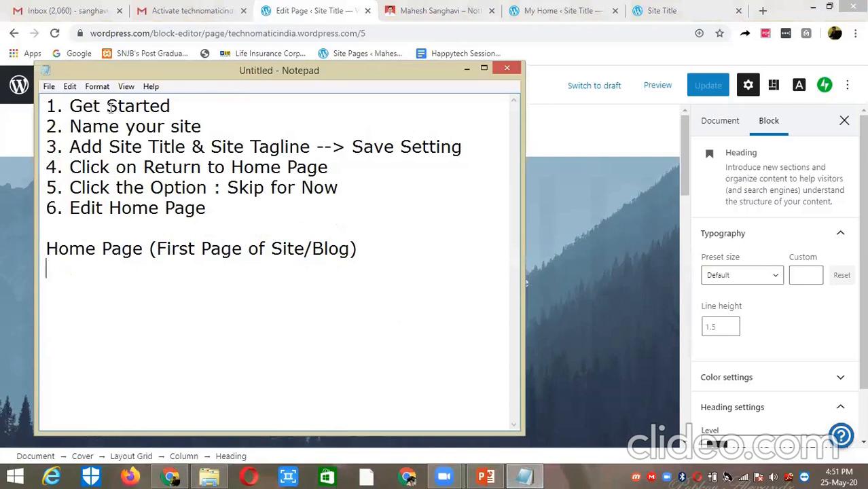
double_click(84, 106)
double_click(144, 127)
click(143, 126)
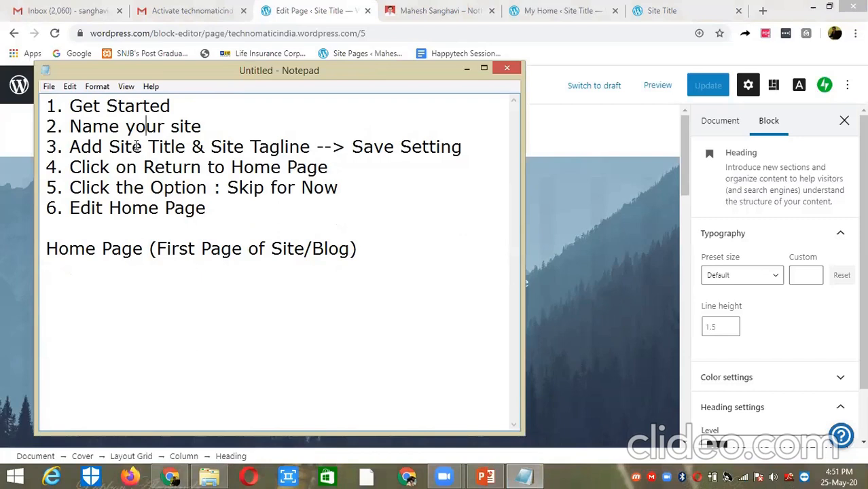
drag(110, 146, 334, 171)
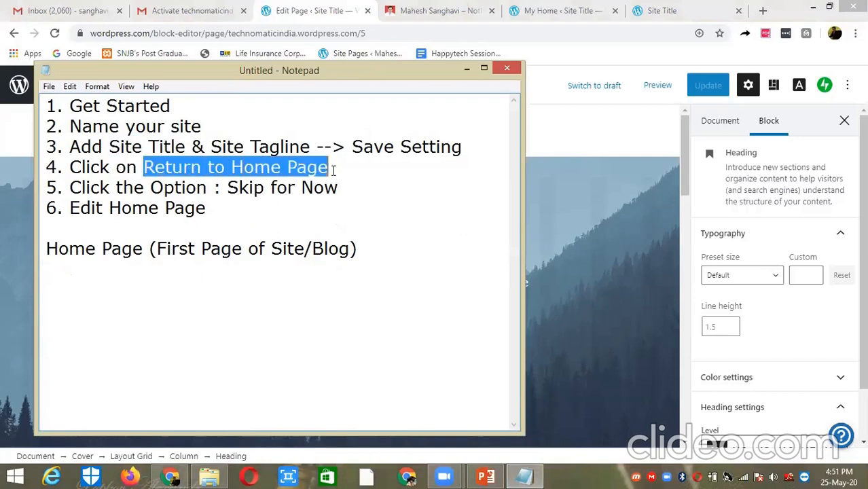
drag(229, 187, 344, 190)
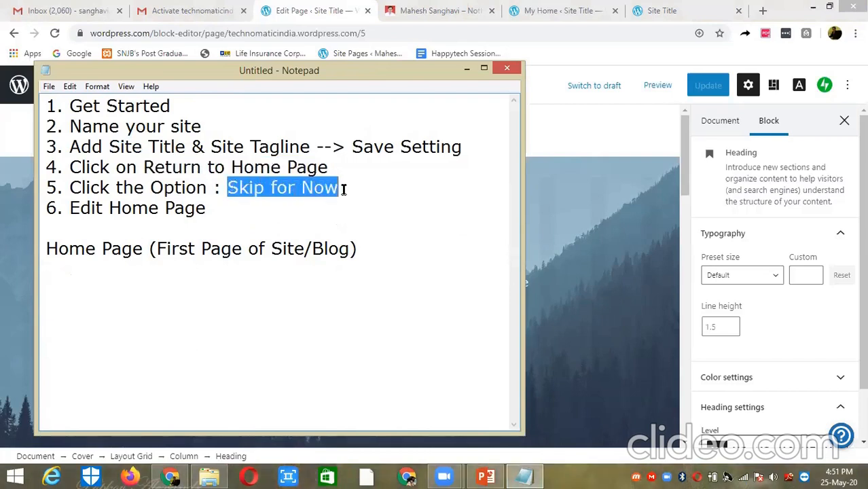
drag(71, 208, 213, 211)
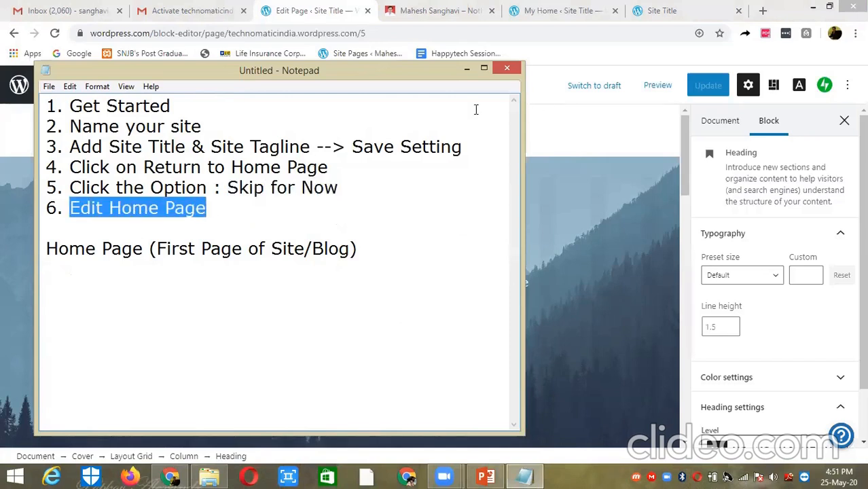
click(468, 70)
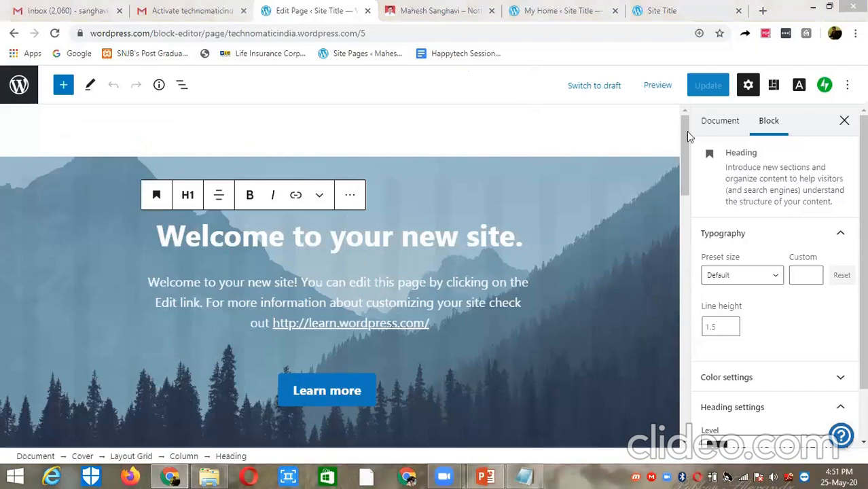
Change the main heading in the homepage's cover block to "Welcome to my site.".
scroll(684, 140, down, 1)
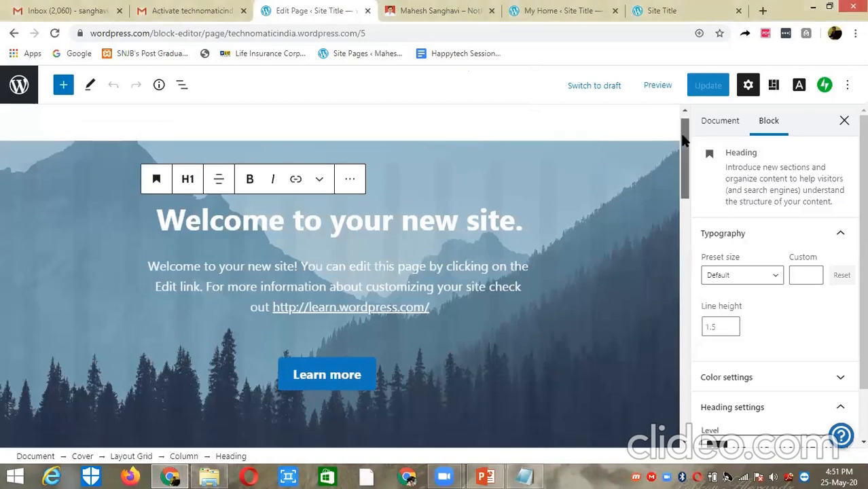
scroll(685, 140, down, 1)
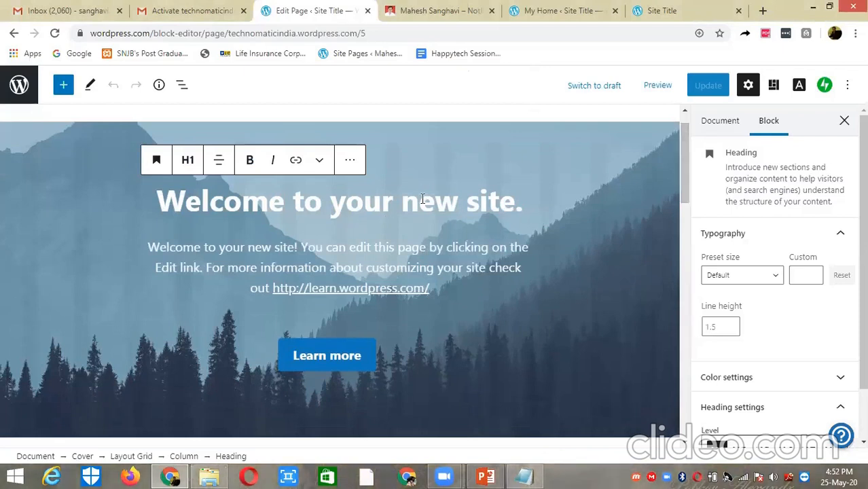
double_click(367, 202)
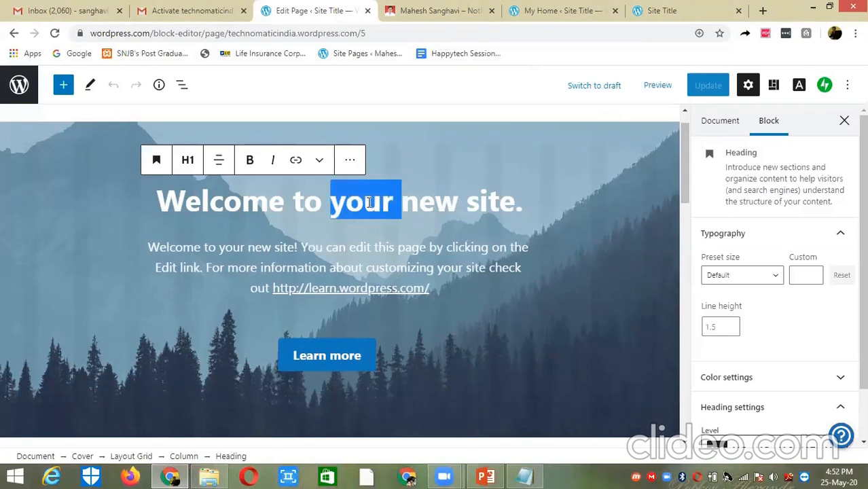
click(339, 206)
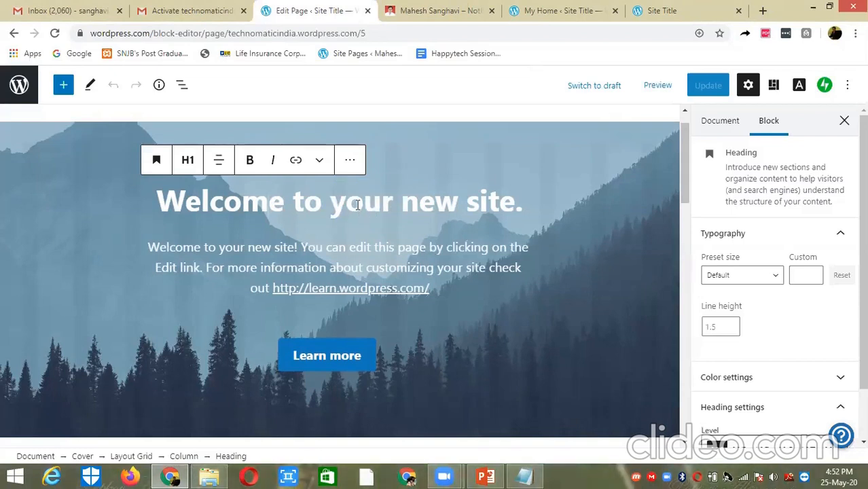
double_click(357, 205)
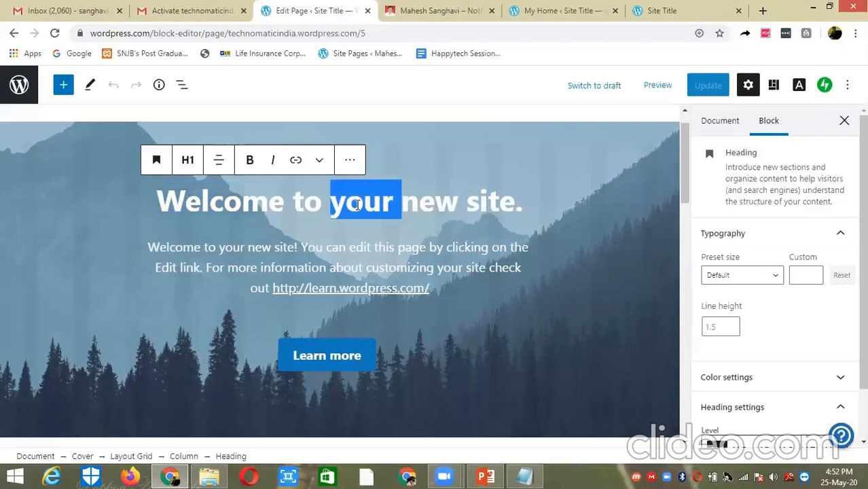
text(m)
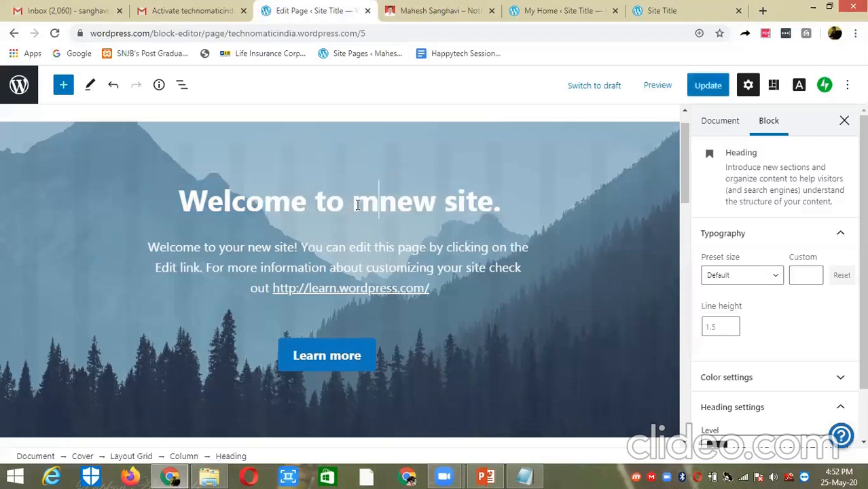
text(y)
key(ctrl+shift+Right)
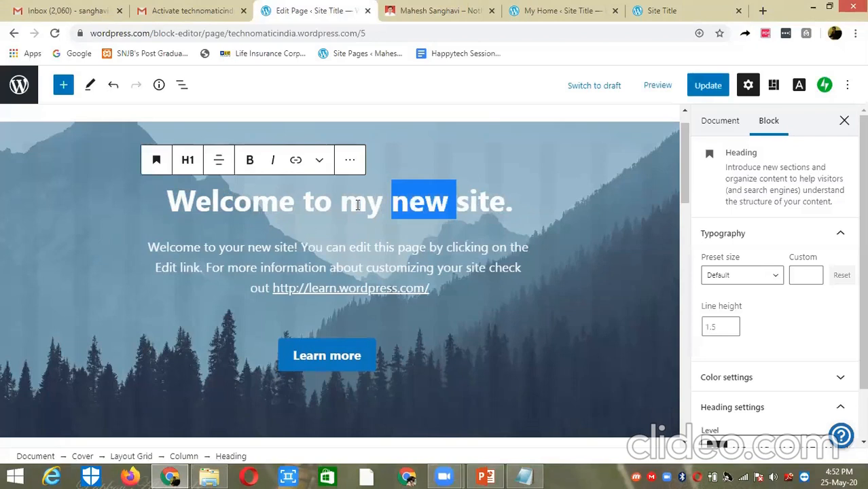
key(BackSpace)
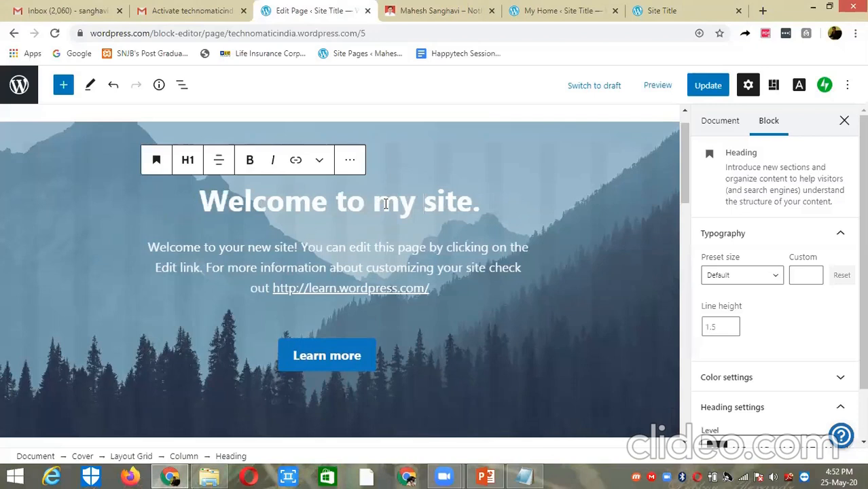
triple_click(385, 203)
click(382, 204)
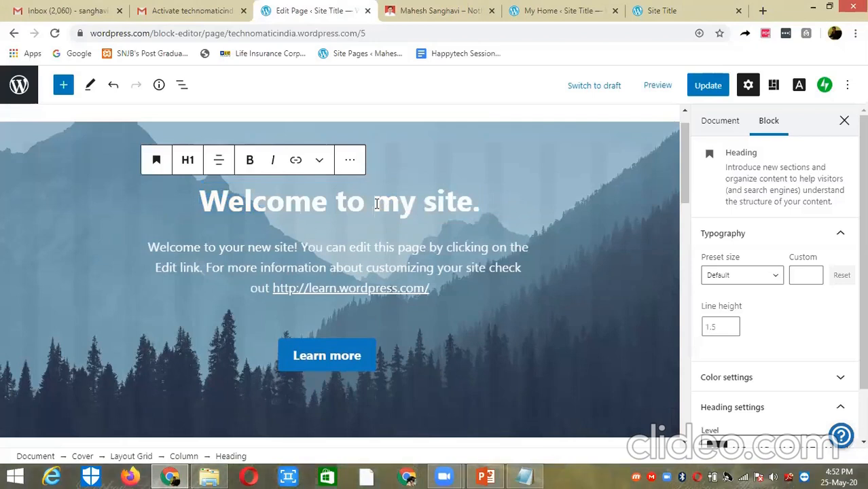
click(471, 200)
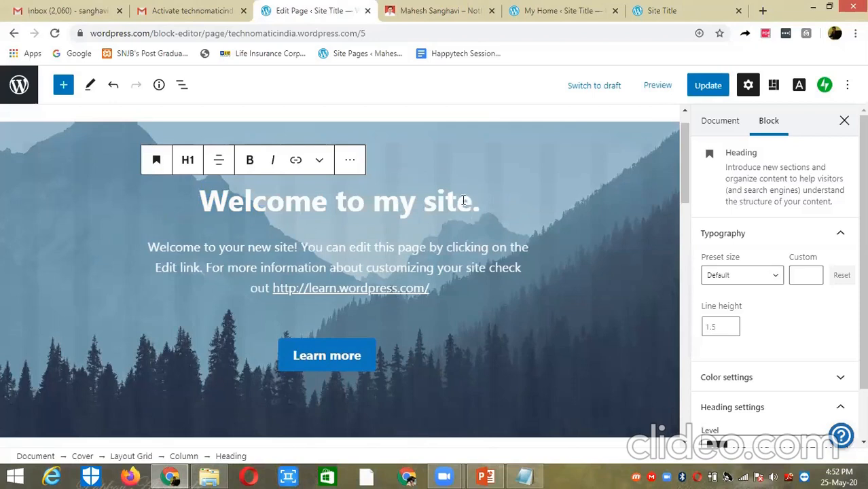
Replace "your" with "my" in the first sentence of the paragraph below the cover block's main heading.
click(244, 252)
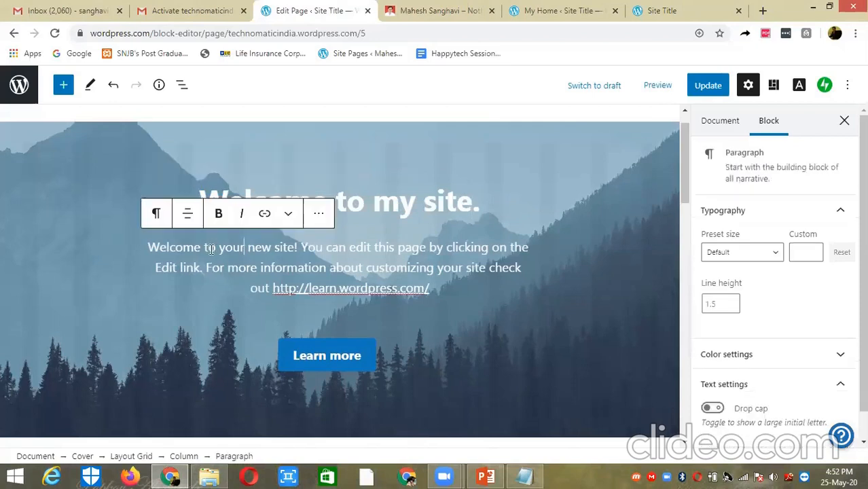
double_click(236, 249)
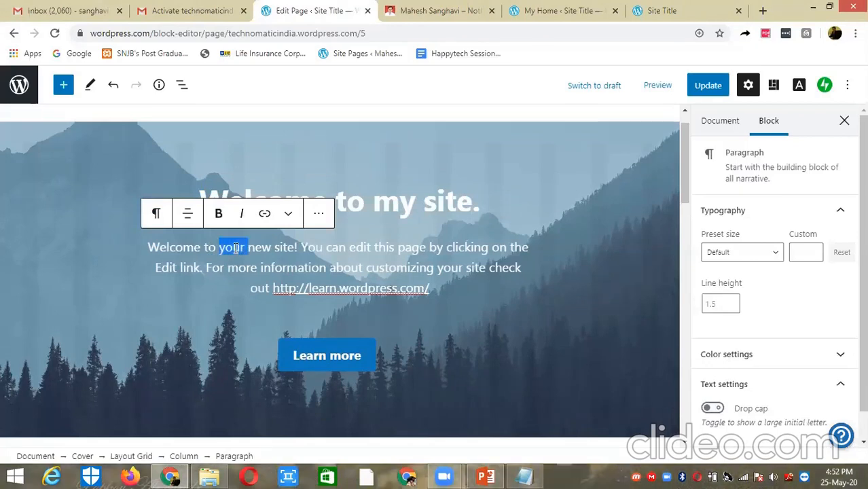
scroll(234, 248, down, 1)
text(our)
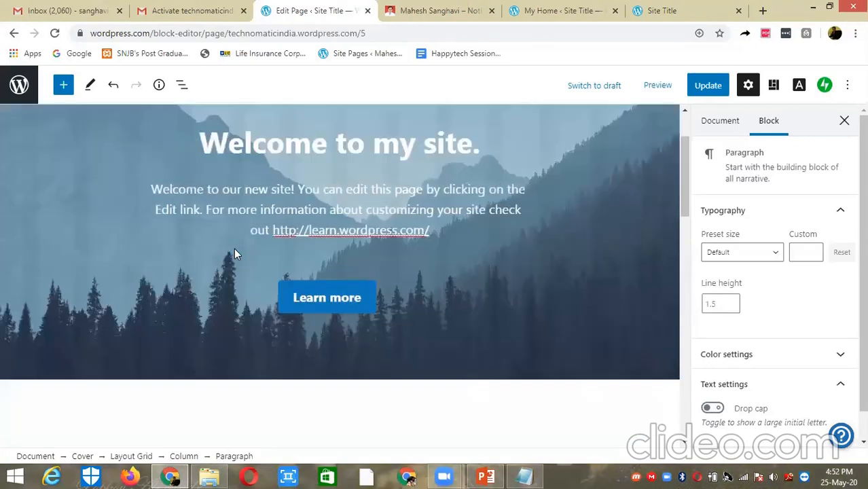
key(ctrl+shift+Left)
text(my)
Delete the rest of the cover paragraph after "Welcome to my new site!", including the learn.wordpress.com link.
key(ctrl+Right)
key(ctrl+Right)
key(ctrl+Right)
key(ctrl+Right)
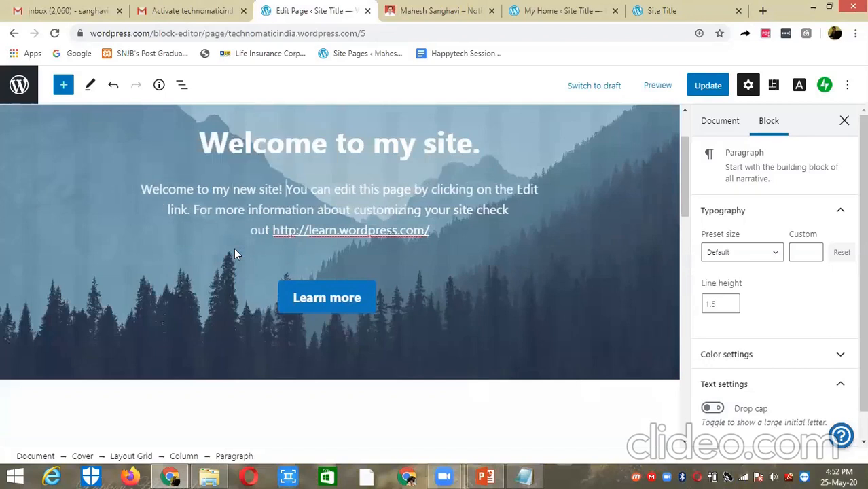
key(ctrl+Left)
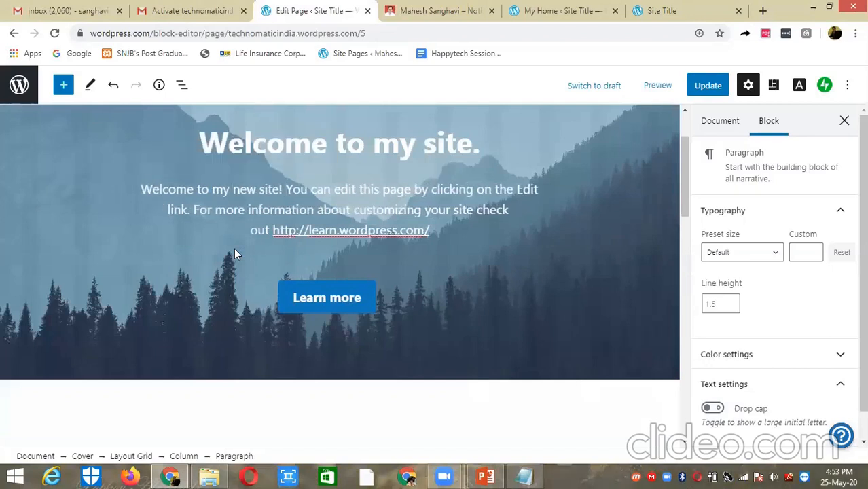
key(shift+Down)
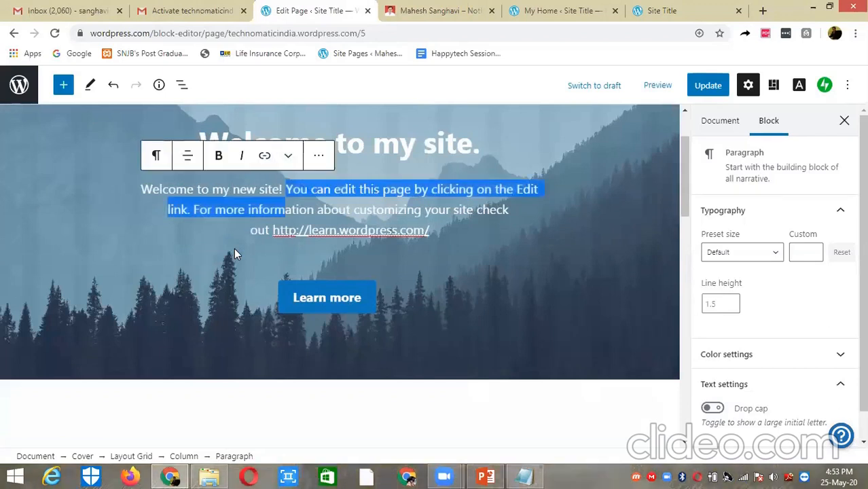
key(ctrl+shift+Right)
key(ctrl+shift+Right)
key(ctrl+shift+Right)
key(ctrl+shift+Right)
key(ctrl+shift+Right)
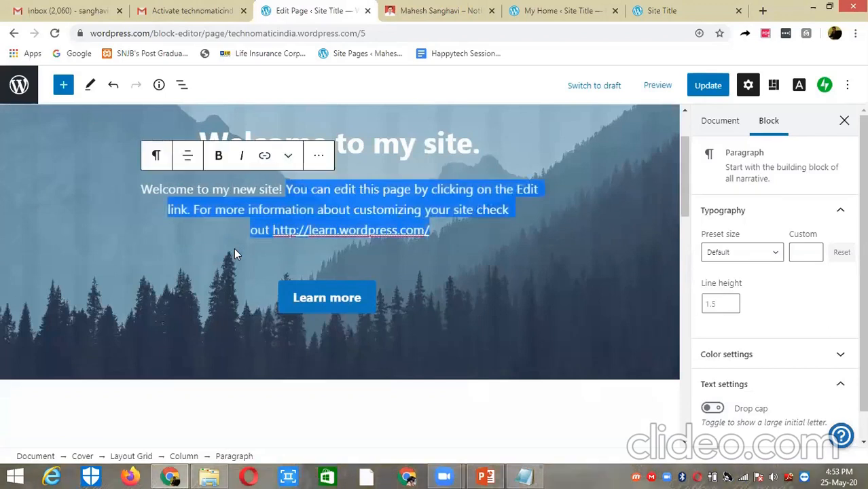
key(BackSpace)
Add "(Technomatic)" after "site" and before the full stop in the cover block's main heading.
drag(684, 182, 682, 165)
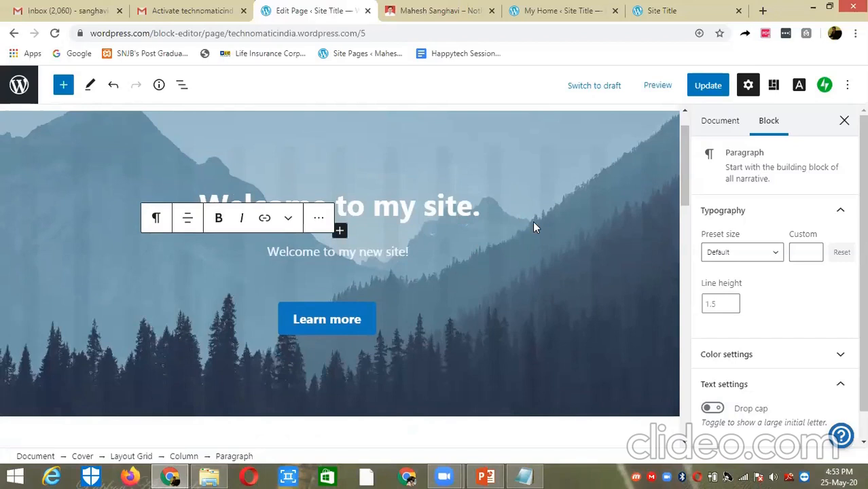
click(402, 205)
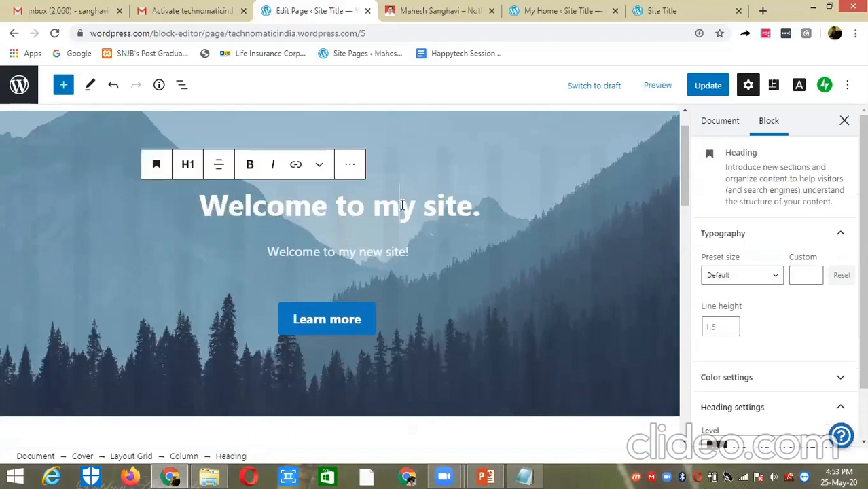
click(473, 208)
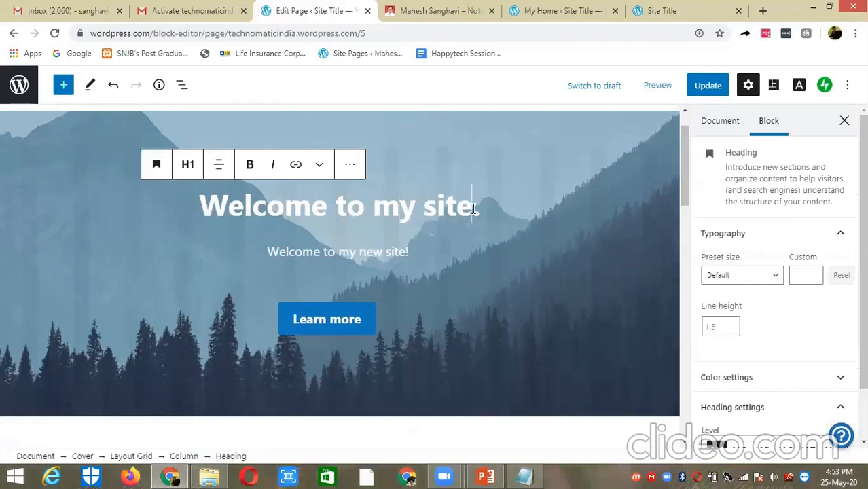
text((Techn)
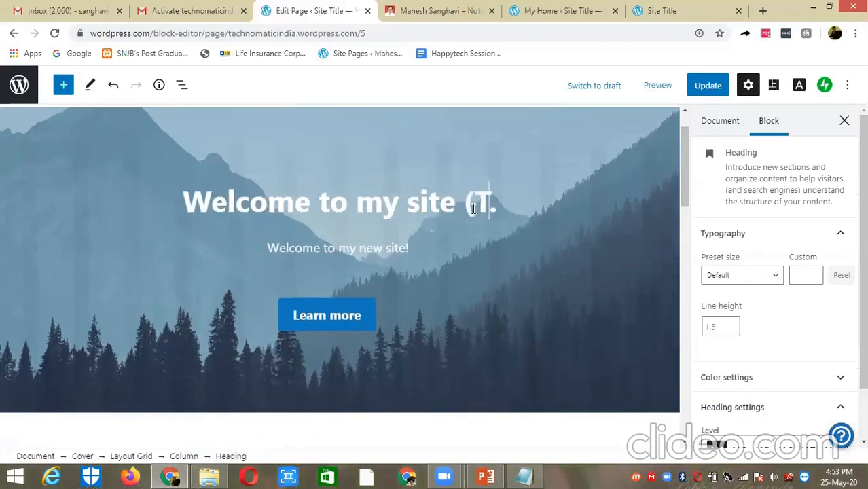
text(o)
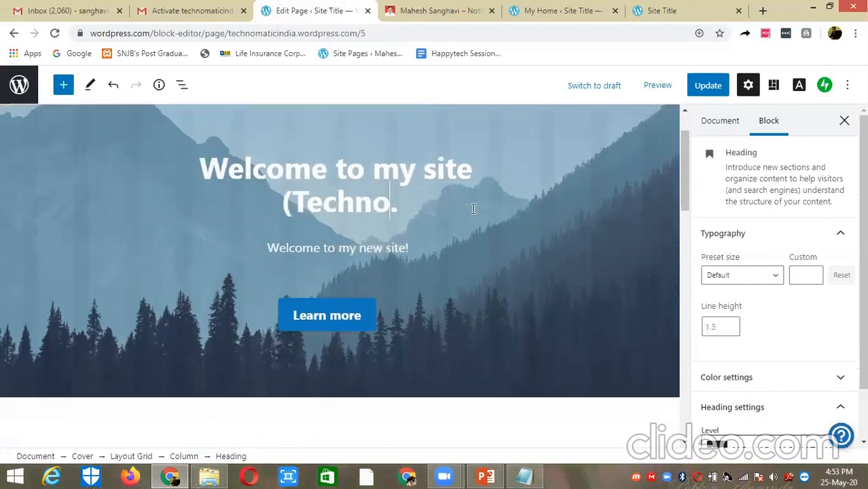
text(matic))
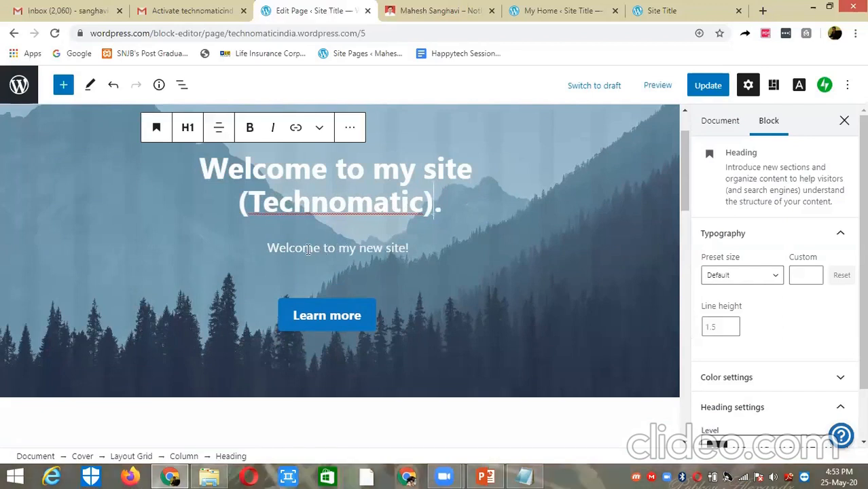
Remove the "Learn more" button block beneath the welcome paragraph in the cover block.
triple_click(339, 256)
click(355, 266)
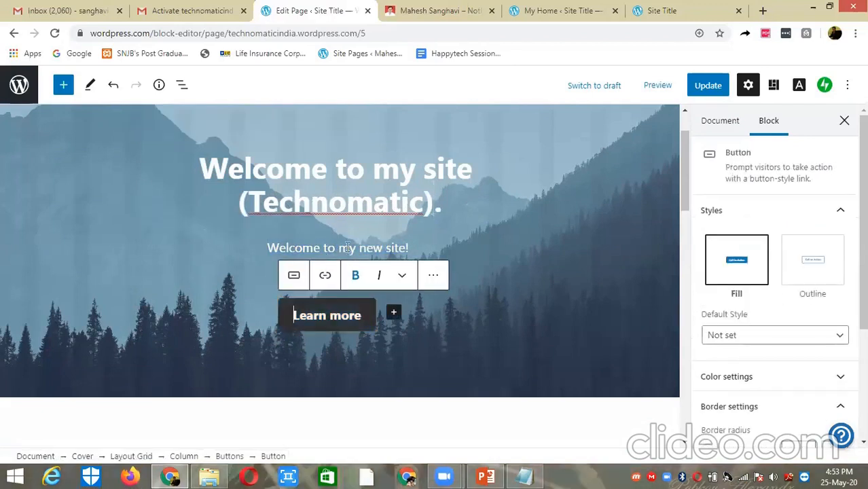
click(359, 248)
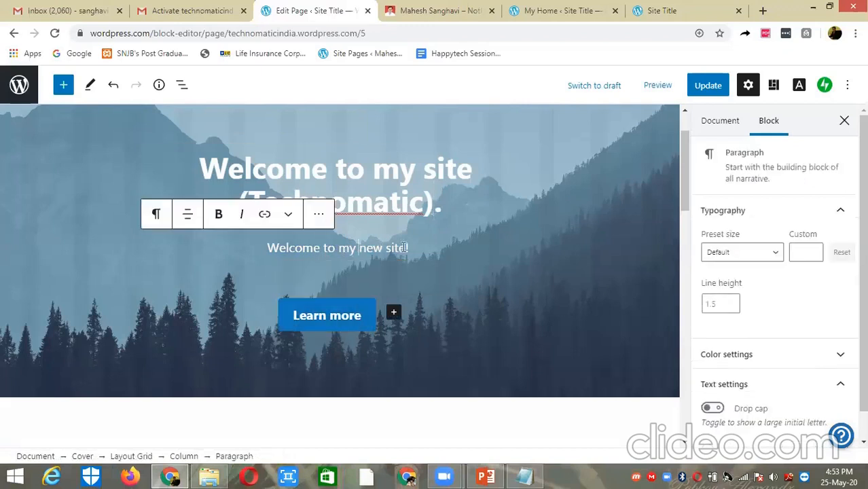
click(363, 310)
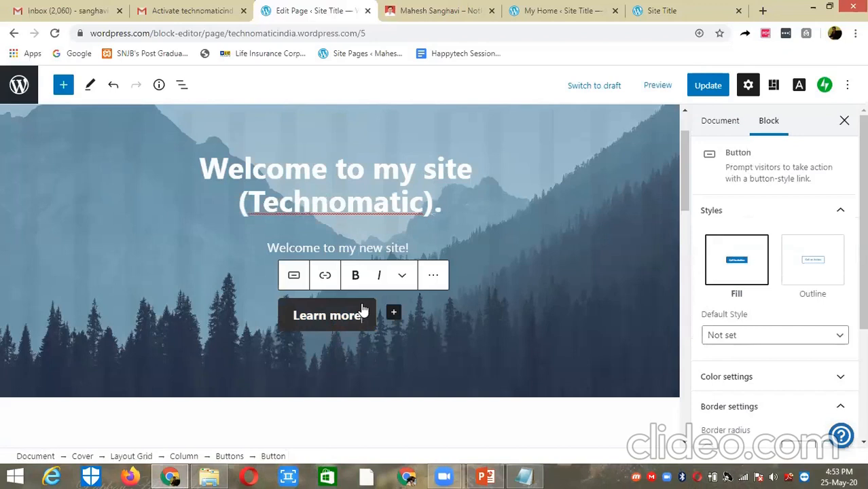
click(433, 276)
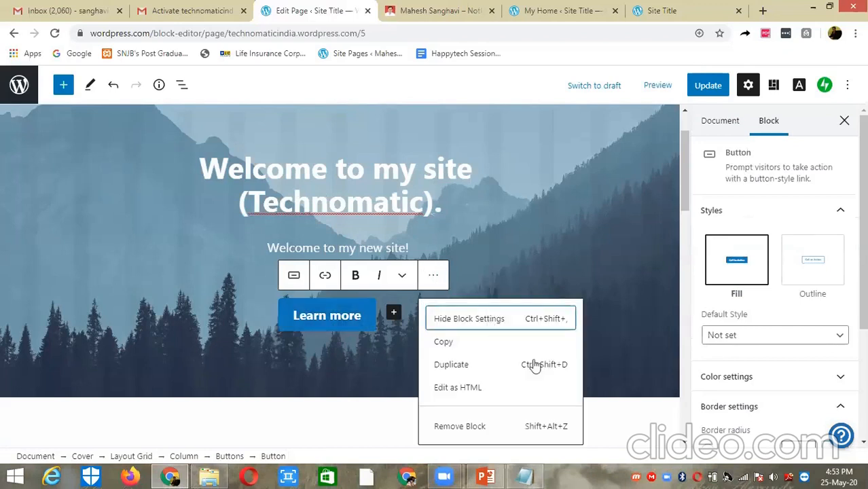
drag(863, 225, 863, 246)
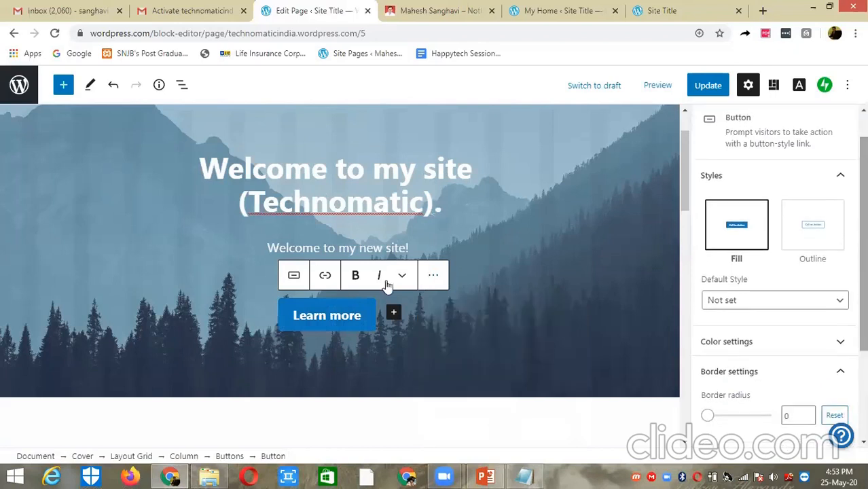
drag(683, 181, 681, 212)
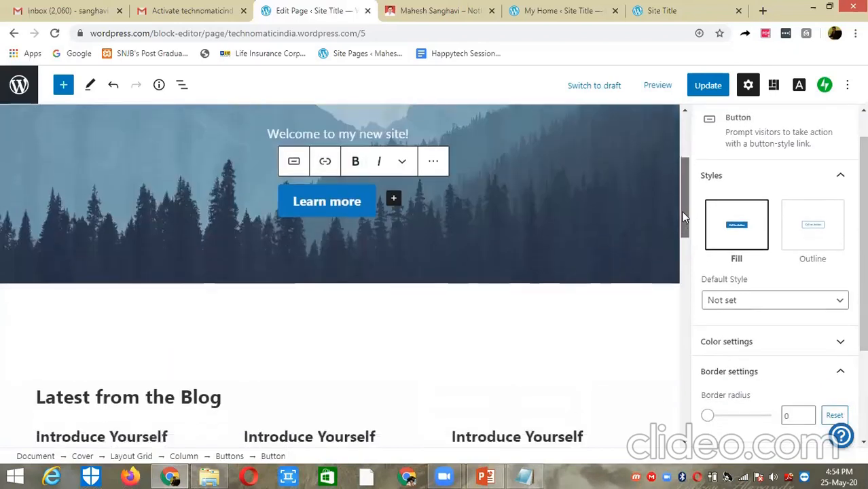
click(322, 186)
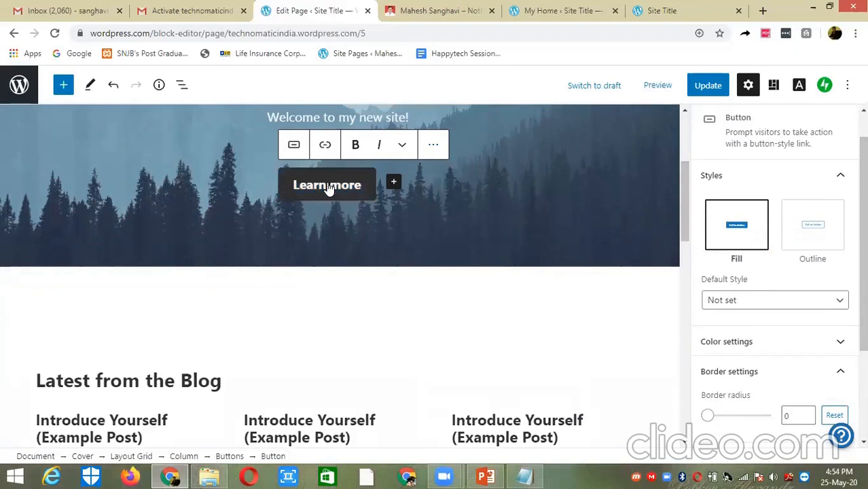
click(433, 147)
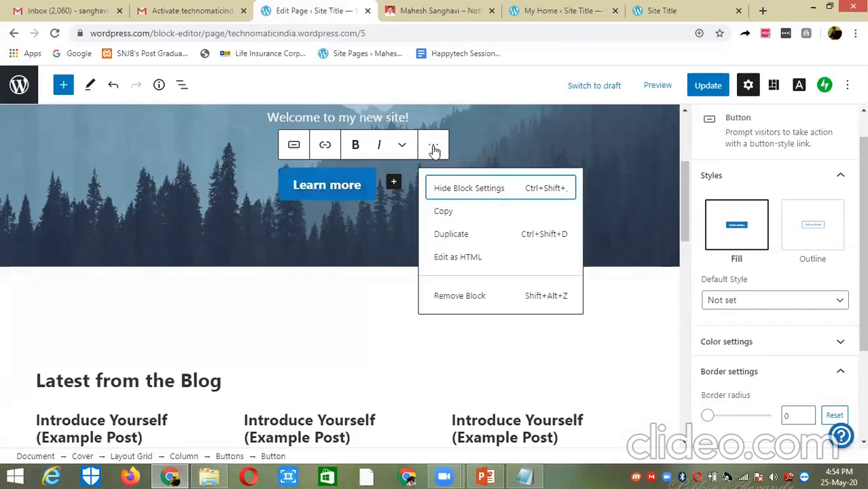
click(467, 296)
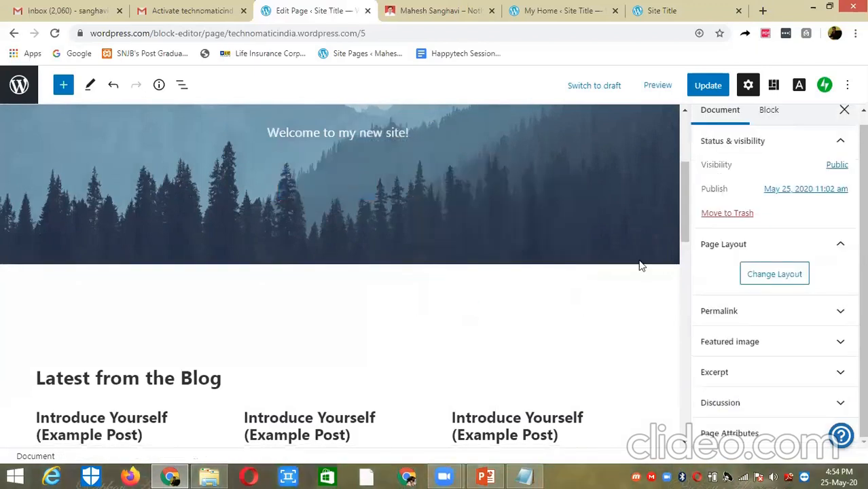
Review the edited heading, the welcome paragraph and the area below them in the homepage's cover block.
drag(682, 214, 681, 188)
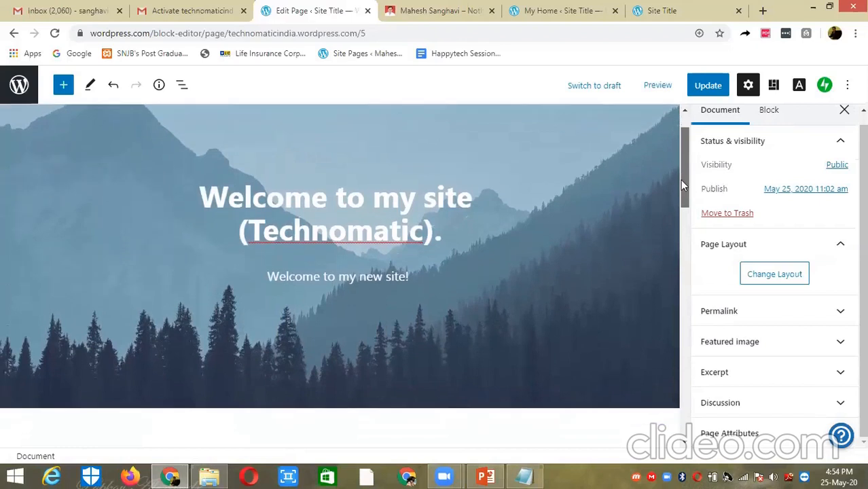
triple_click(312, 201)
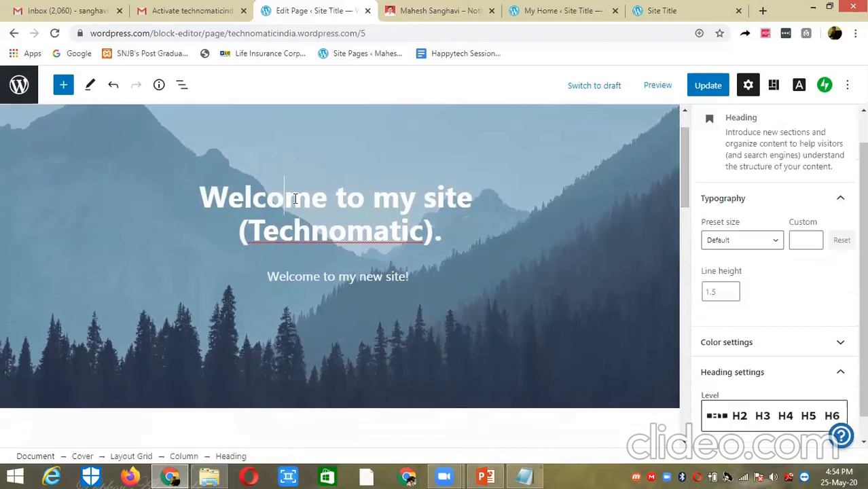
click(327, 242)
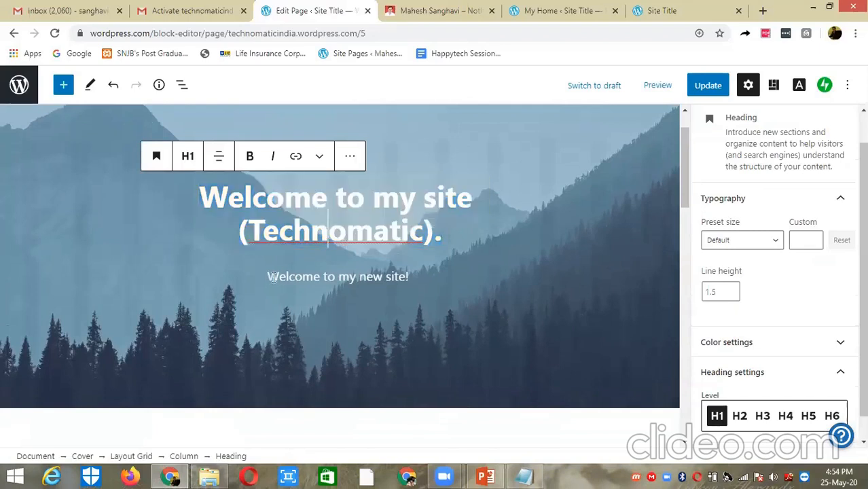
drag(268, 276, 286, 277)
drag(340, 285, 391, 305)
click(506, 277)
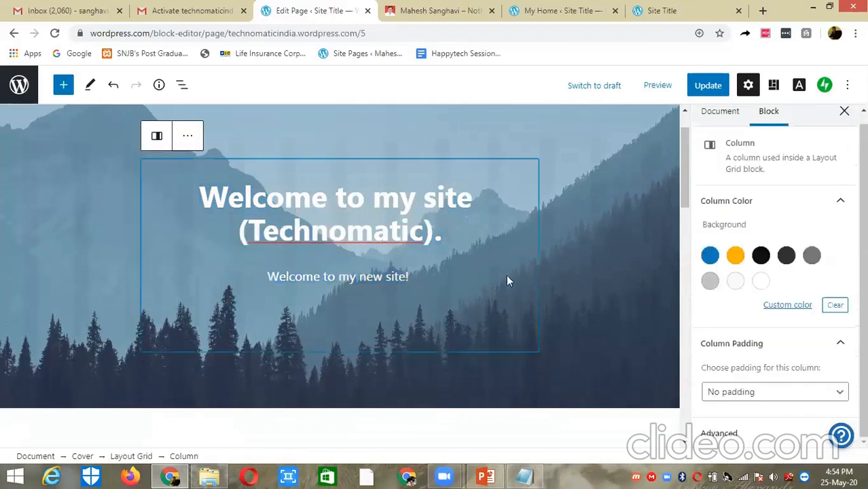
drag(686, 176, 686, 180)
scroll(482, 207, up, 2)
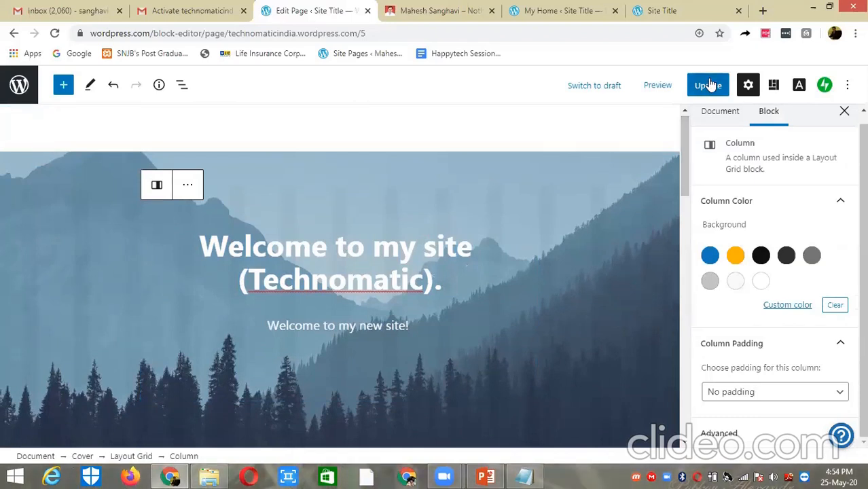
double_click(352, 281)
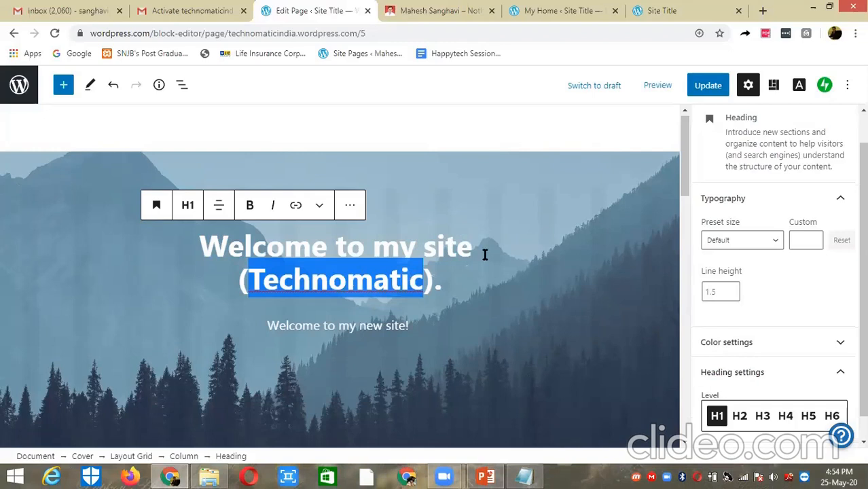
mouse_move(683, 166)
mouse_down()
mouse_move(685, 263)
mouse_move(679, 176)
mouse_up()
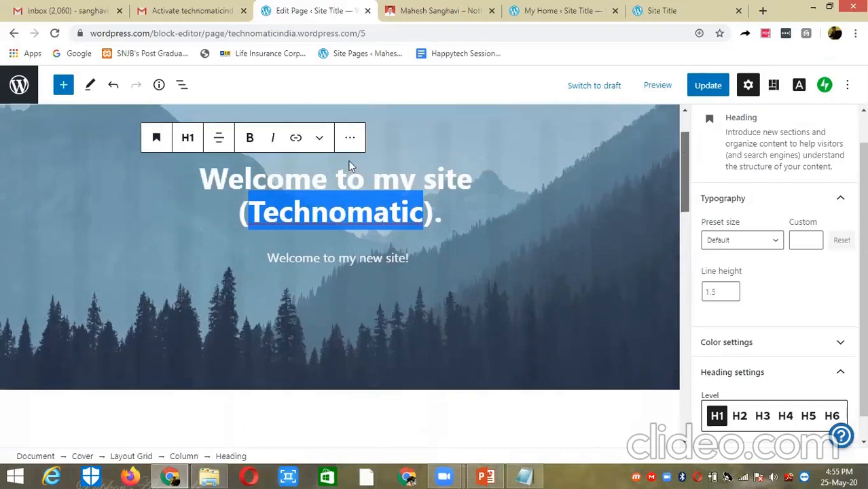
click(360, 224)
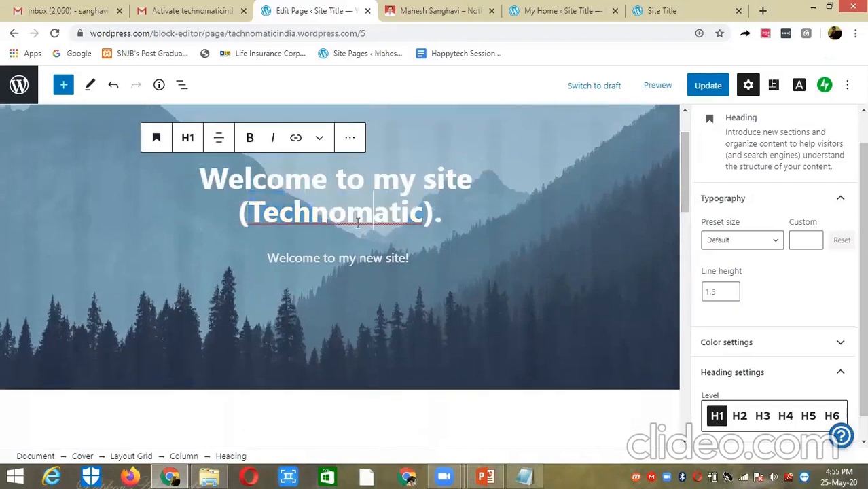
double_click(357, 220)
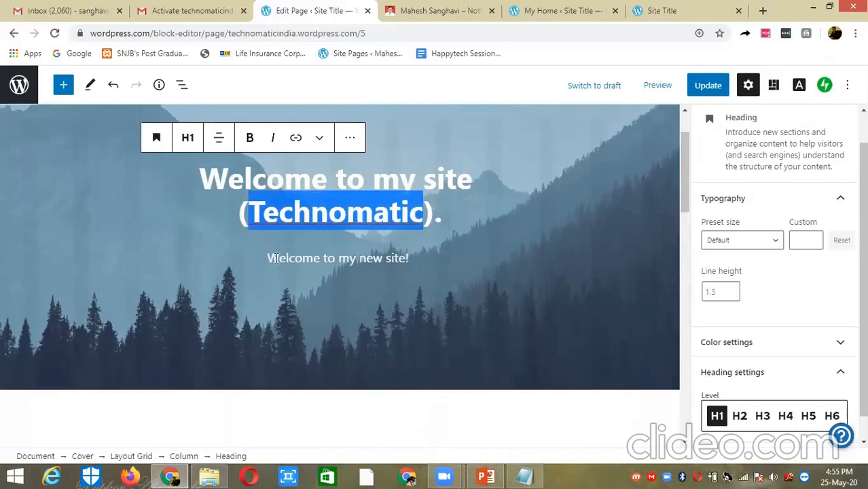
drag(279, 258, 409, 258)
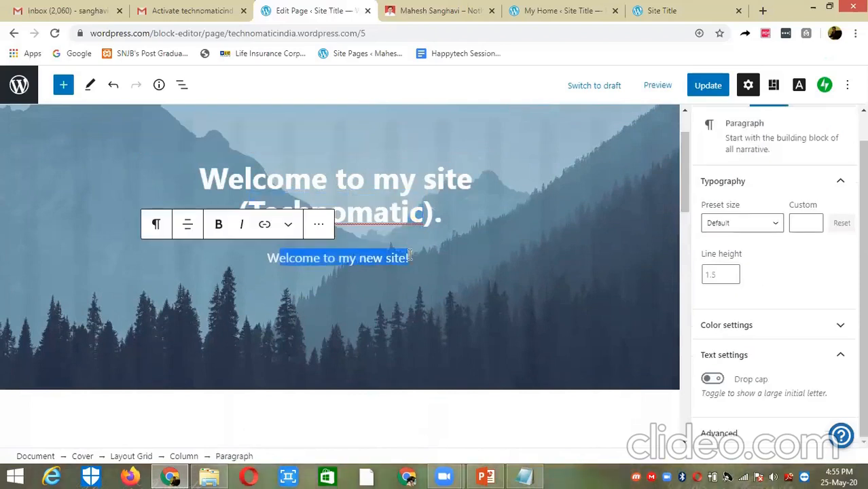
click(362, 308)
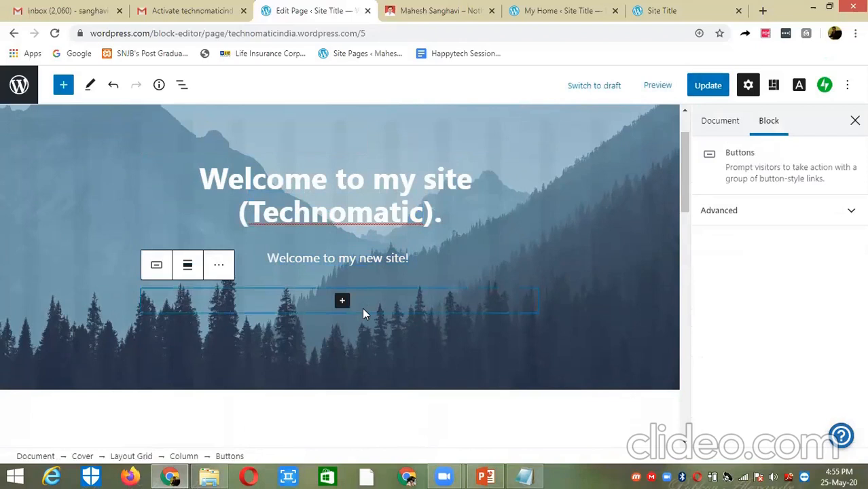
Remove the empty Buttons block beneath the "Welcome to my new site!" paragraph in the cover block.
click(219, 265)
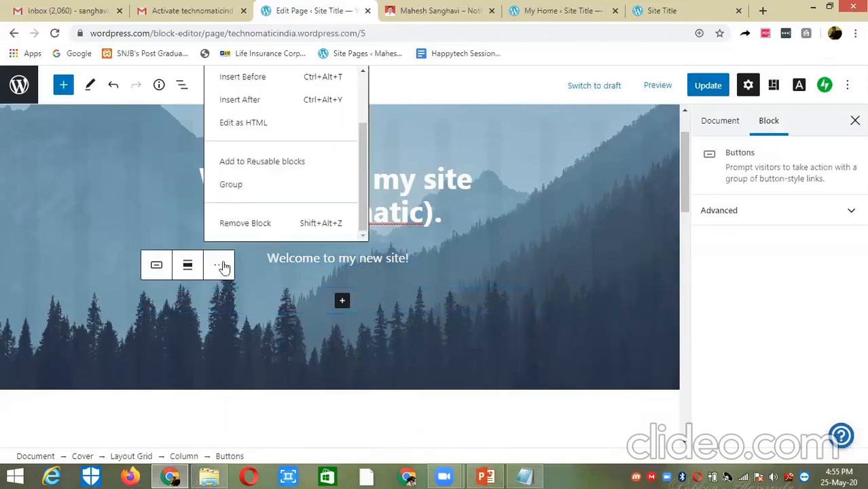
click(276, 225)
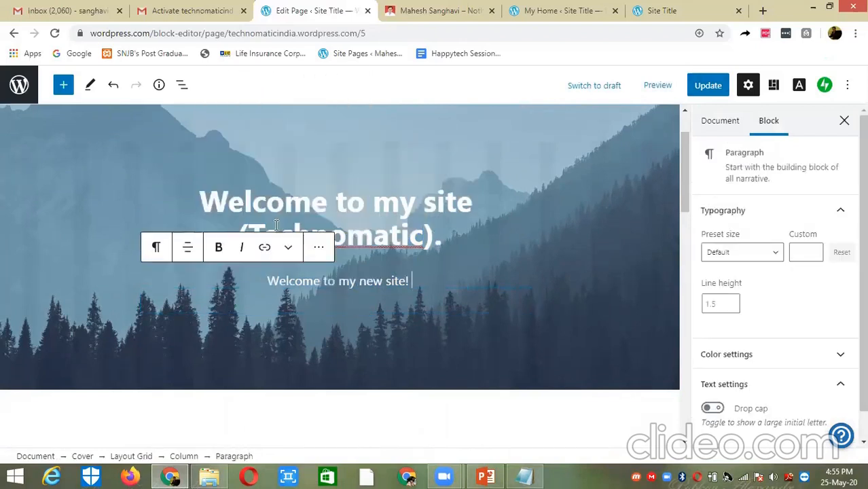
click(543, 278)
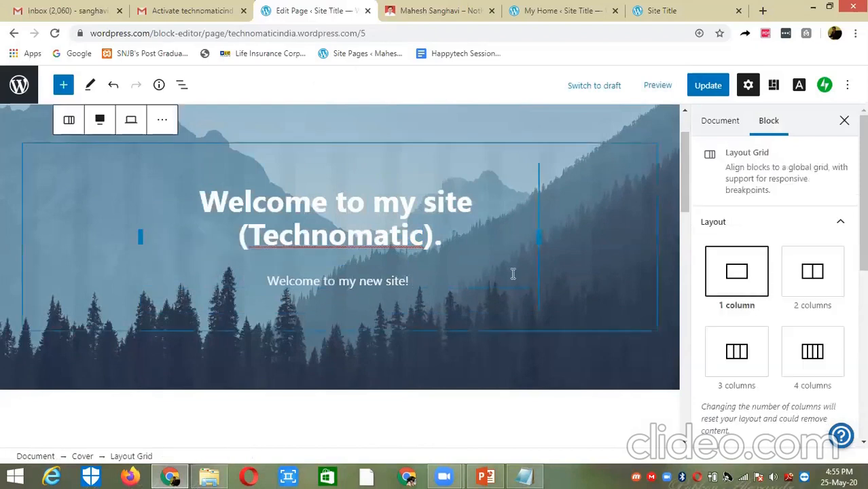
Select the cover block and update the home page to save its edits.
click(536, 349)
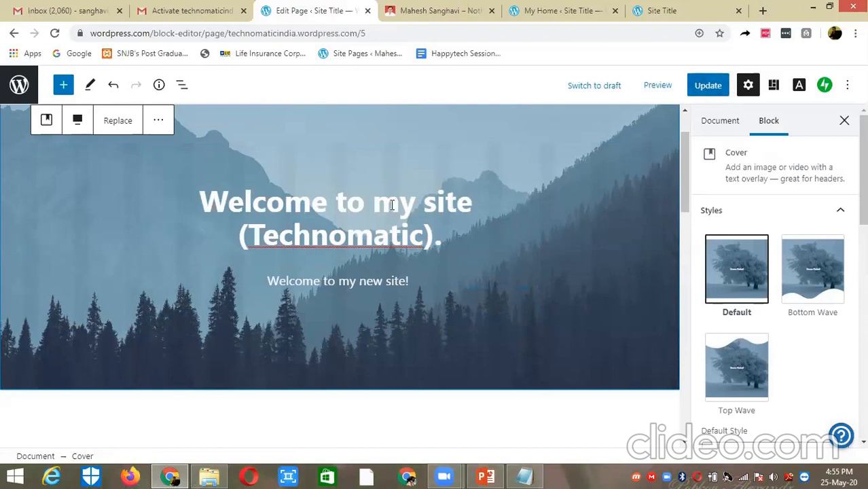
click(707, 90)
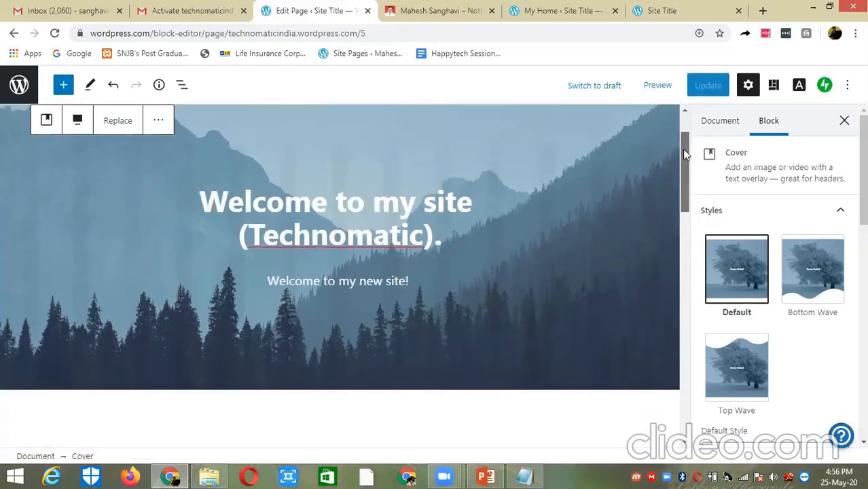
drag(684, 150, 683, 142)
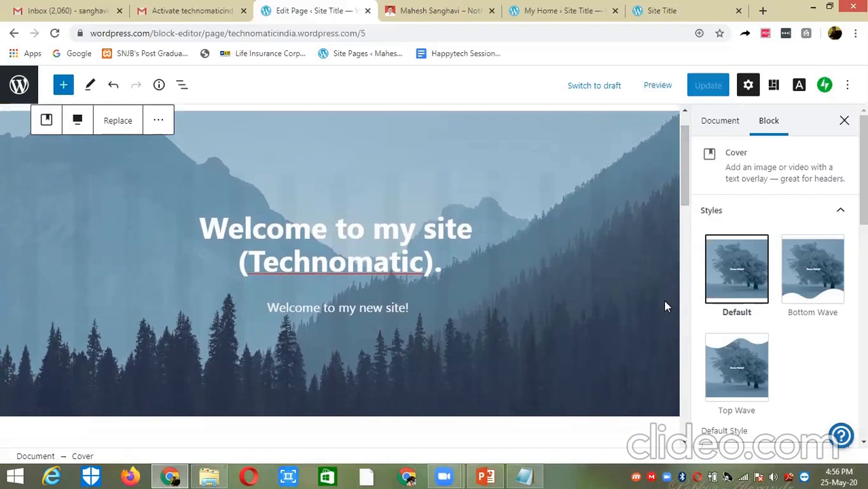
Switch to Notepad and add the line "7. Click on Update" below step 6, followed by blank lines before the Home Page note.
click(517, 475)
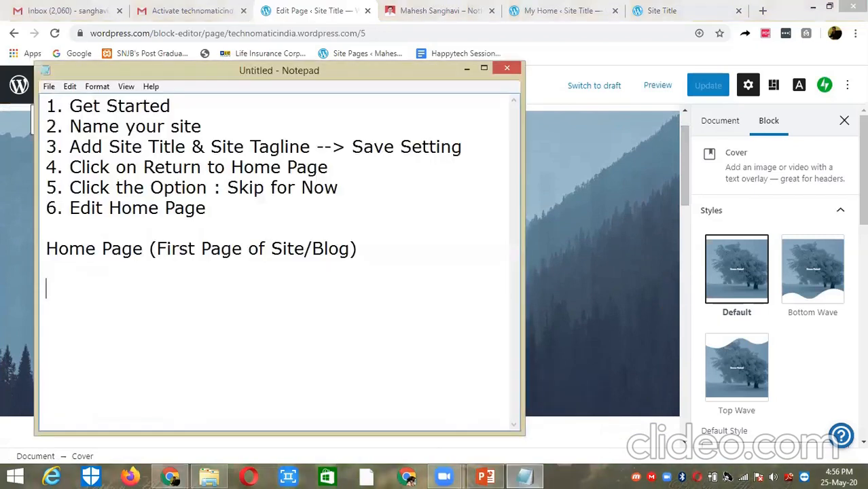
click(103, 228)
text(7. Click on )
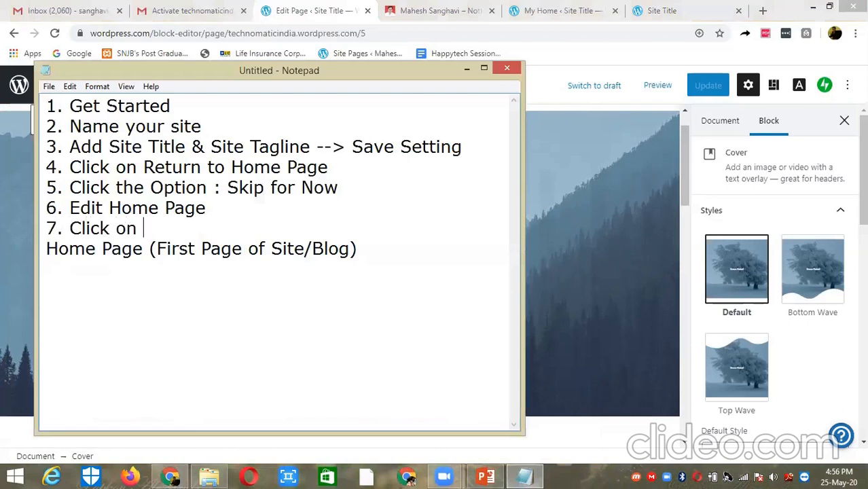
text(Update)
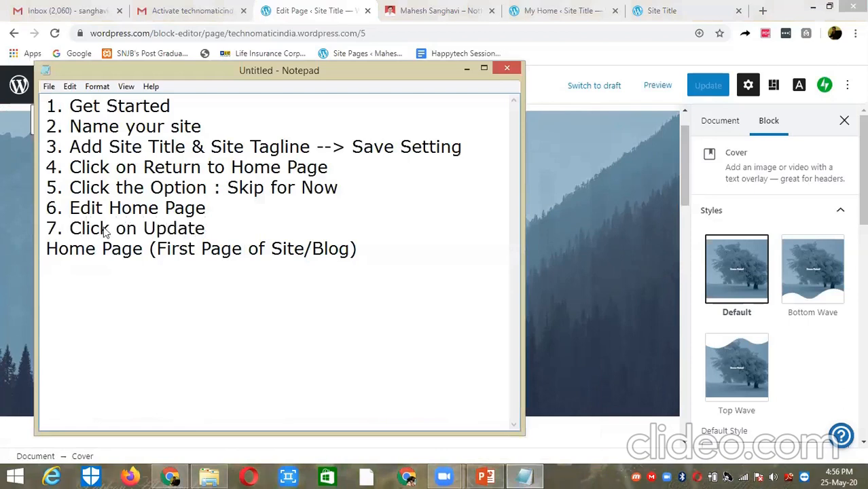
key(Return)
key(Return)
click(163, 234)
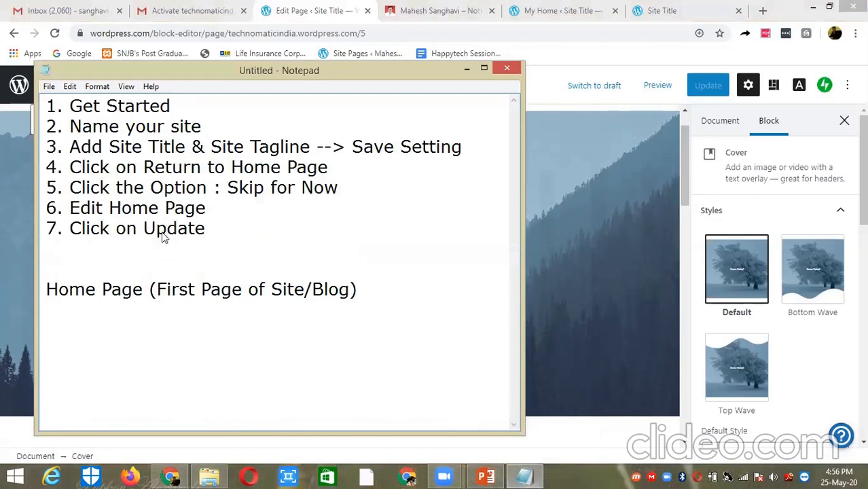
double_click(163, 235)
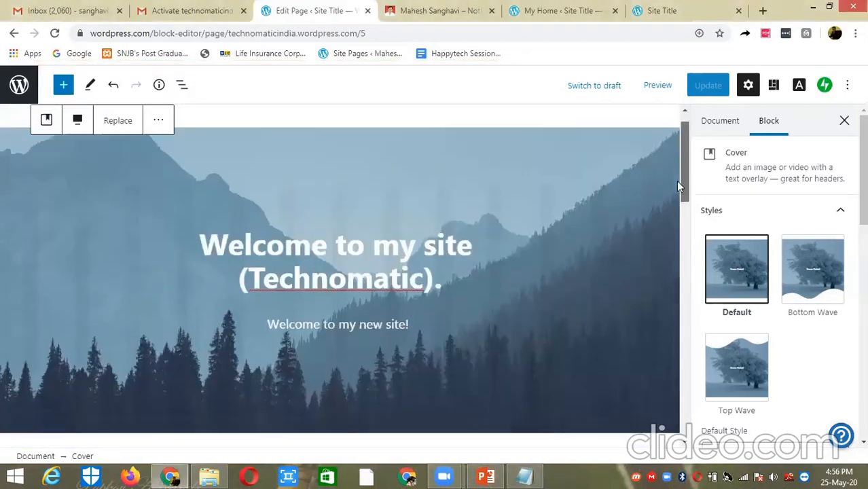
Preview the home page in the desktop view, examine its title, tagline, menu and cover text, and close the preview.
scroll(672, 159, down, 2)
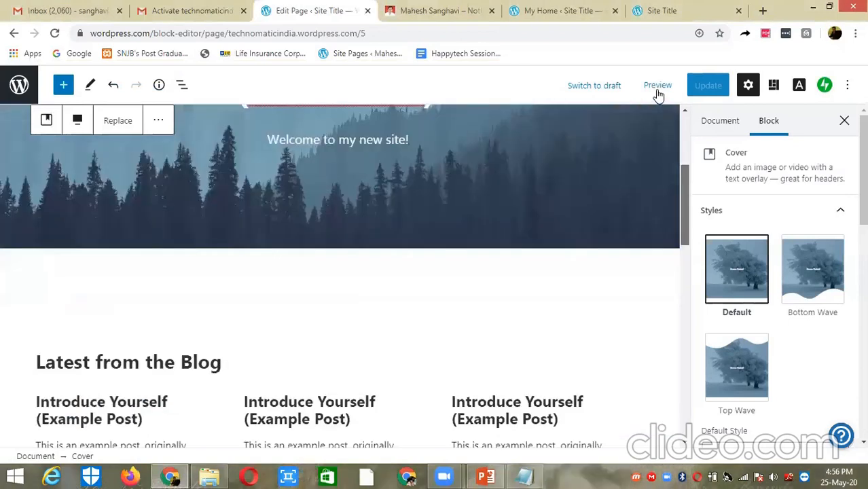
scroll(657, 93, up, 3)
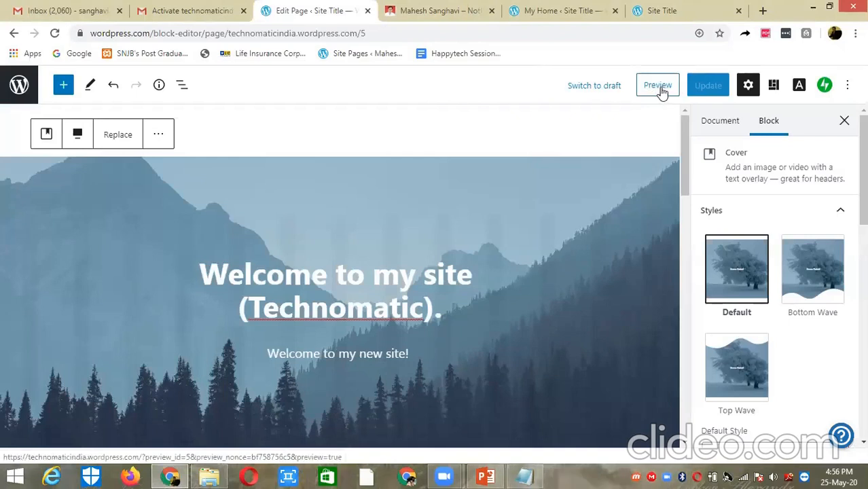
click(662, 91)
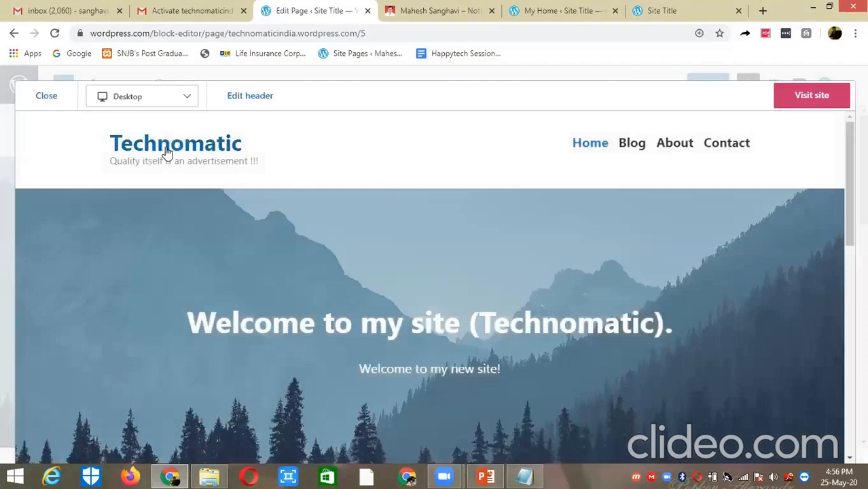
double_click(214, 161)
triple_click(214, 160)
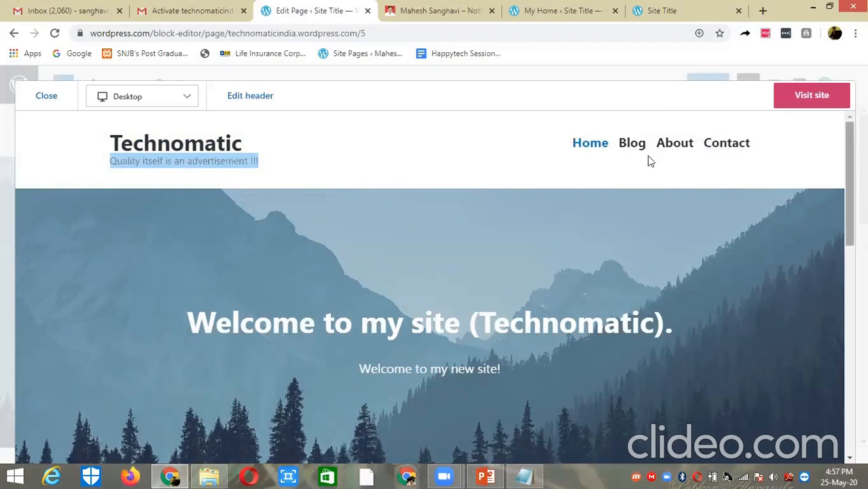
scroll(648, 156, down, 1)
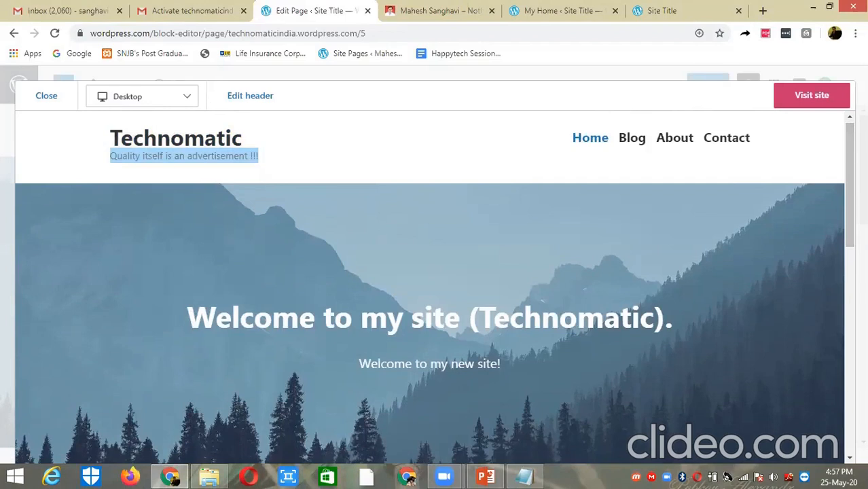
scroll(333, 222, down, 1)
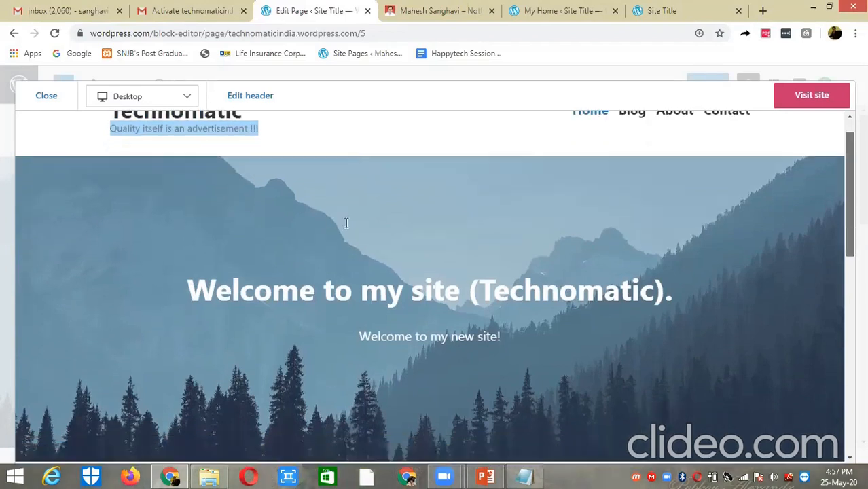
scroll(535, 224, down, 2)
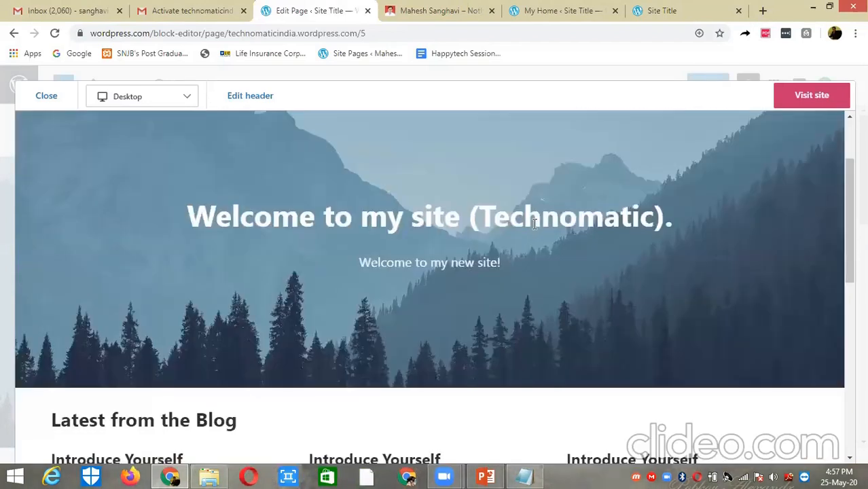
triple_click(436, 261)
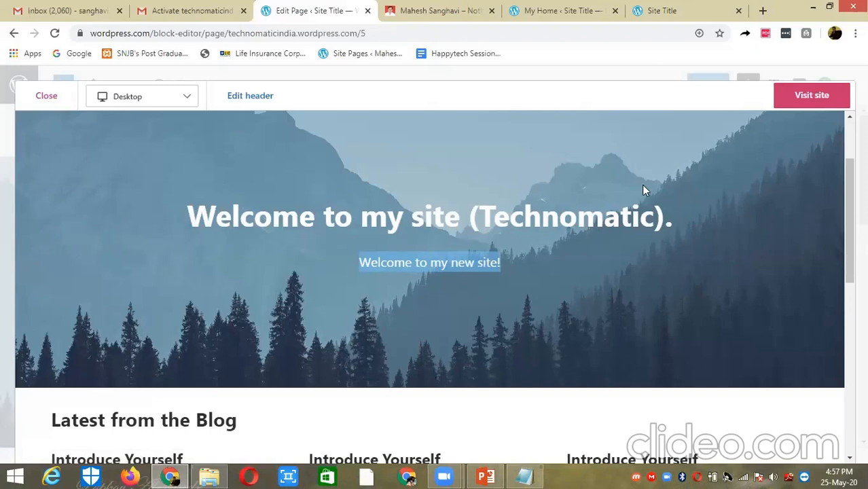
key(Escape)
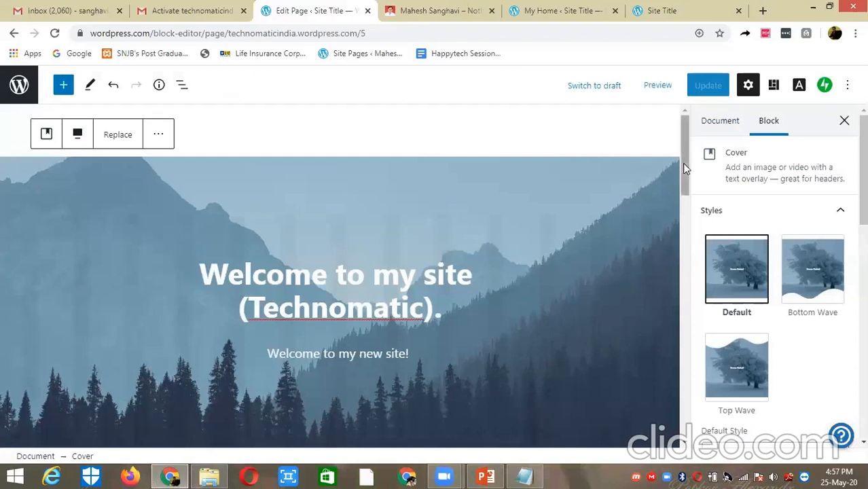
Leave the page editor and return to the site's My Home page.
drag(682, 126, 683, 163)
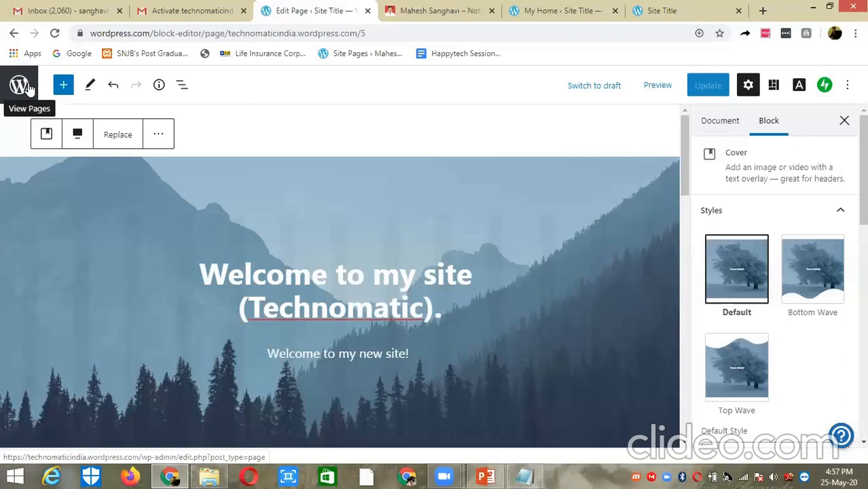
click(28, 88)
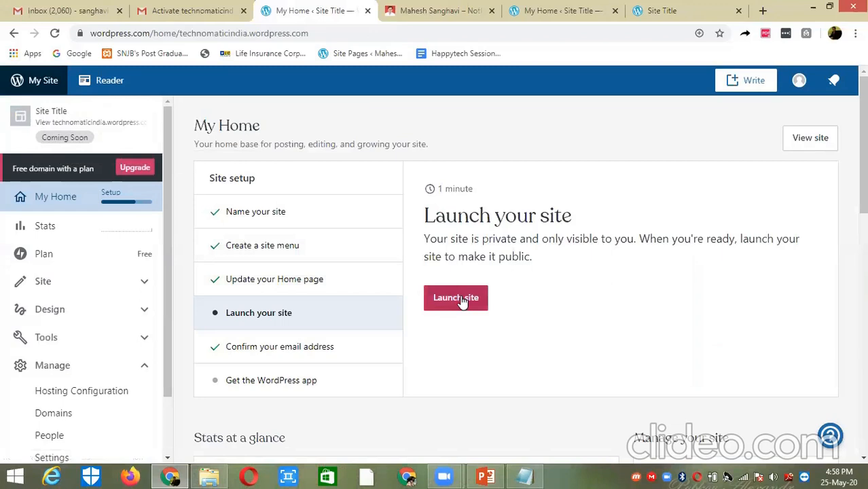
Switch to Notepad and add the line "8. W (Left top Corner)" below step 7.
click(527, 475)
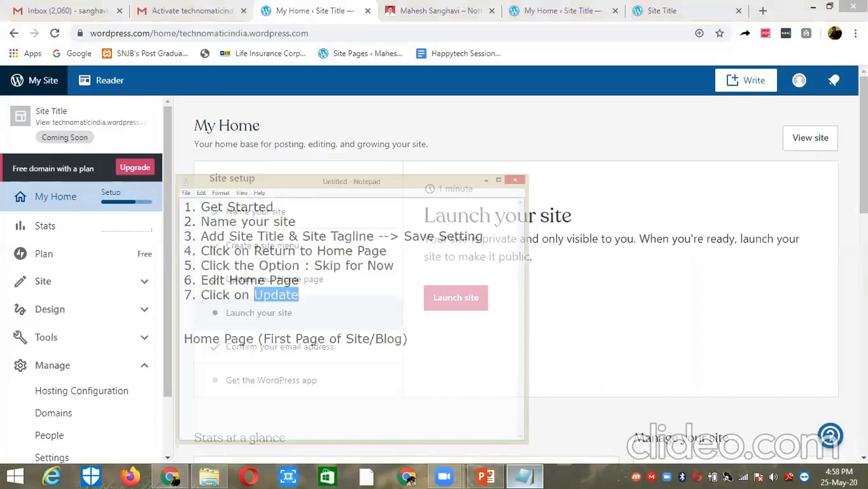
click(240, 251)
text(8. W (Lef)
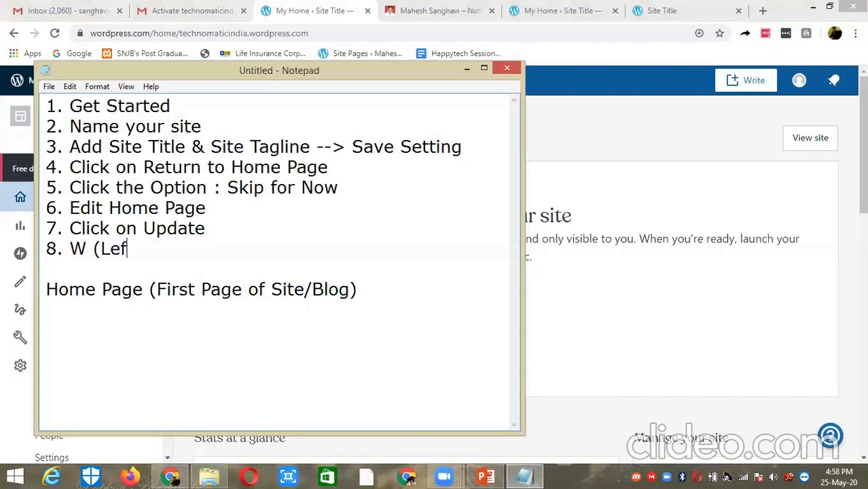
text(t top Corner))
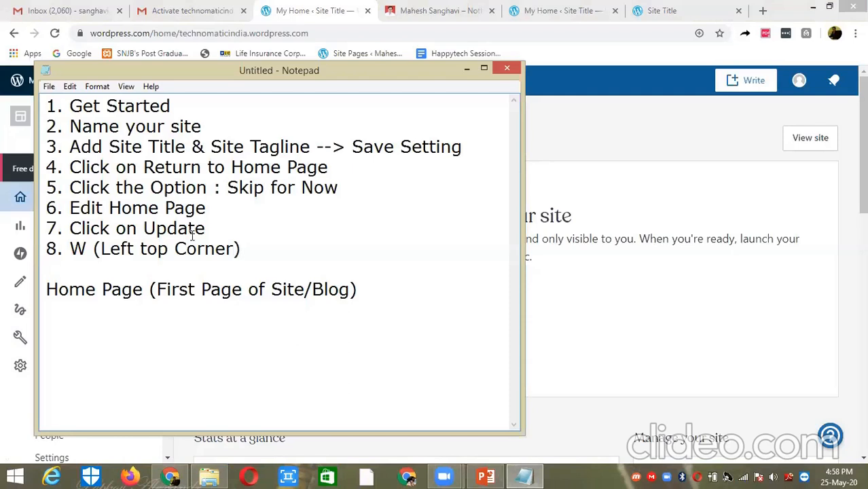
drag(69, 249, 88, 249)
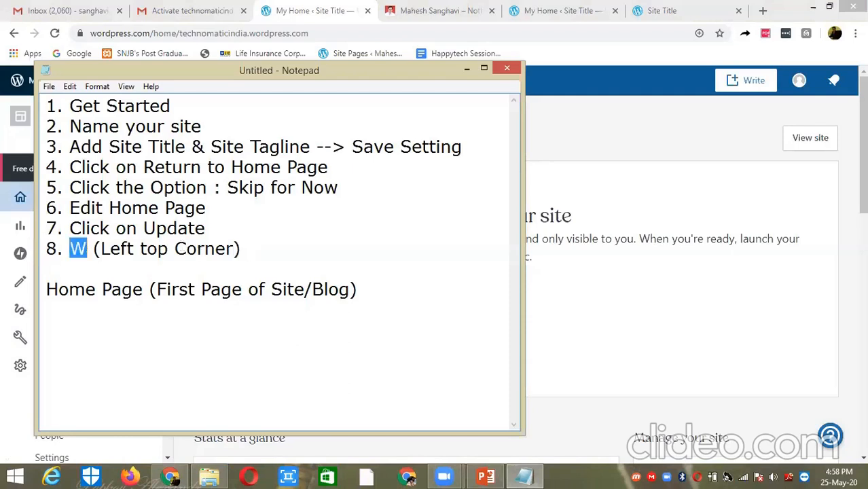
Add the line "9. Click on Launch Site" below step 8 and narrow the Notepad window to uncover the site launch option.
click(248, 251)
key(Return)
text(9.)
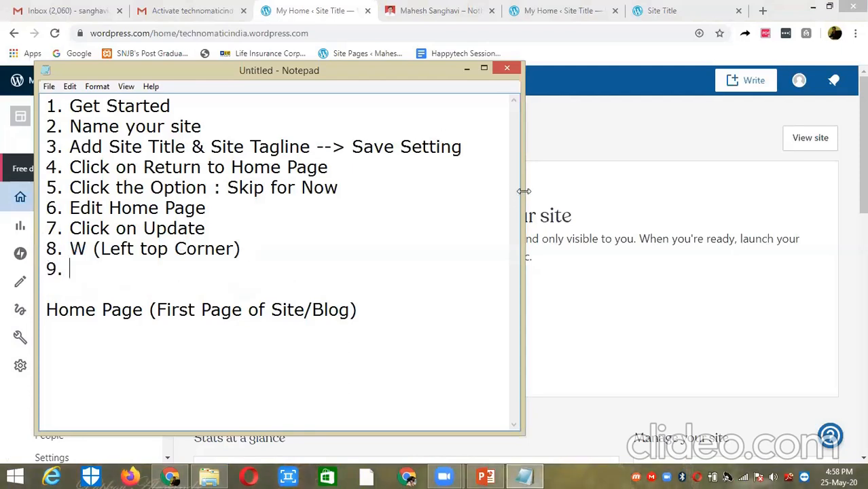
drag(523, 191, 432, 200)
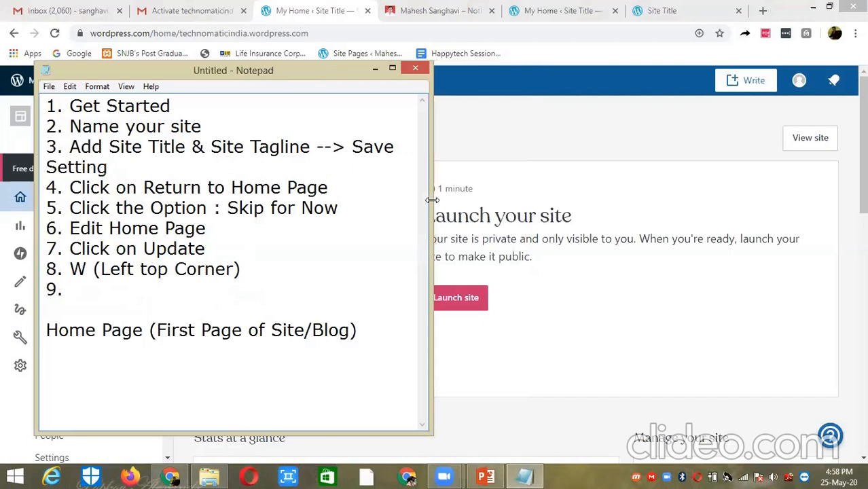
text(Launch )
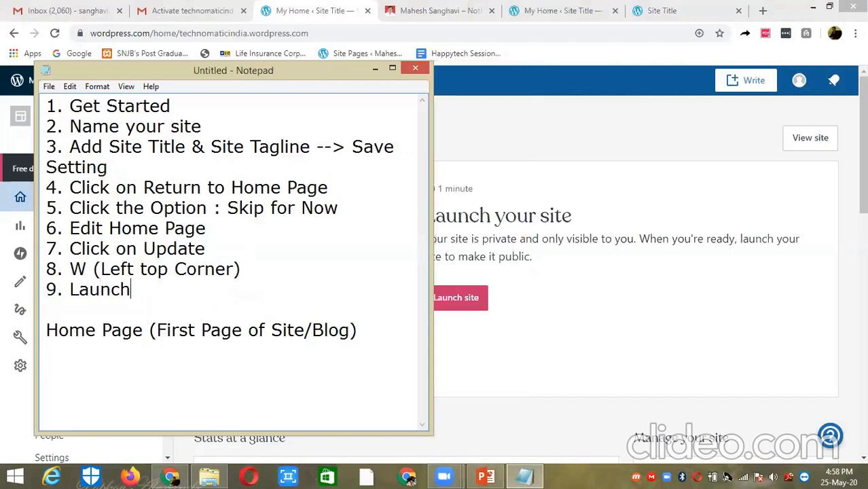
text(Site)
key(ctrl+Left)
key(ctrl+Left)
text(Click on)
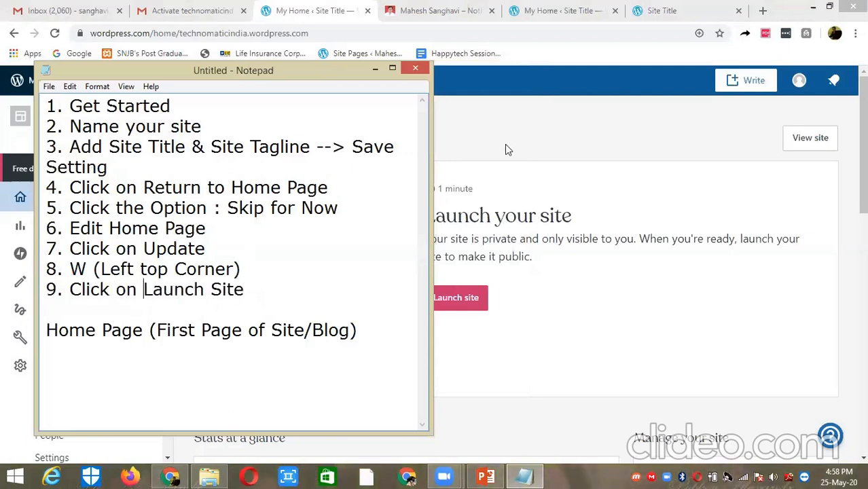
Minimize Notepad and start launching the site from the My Home site setup.
click(373, 71)
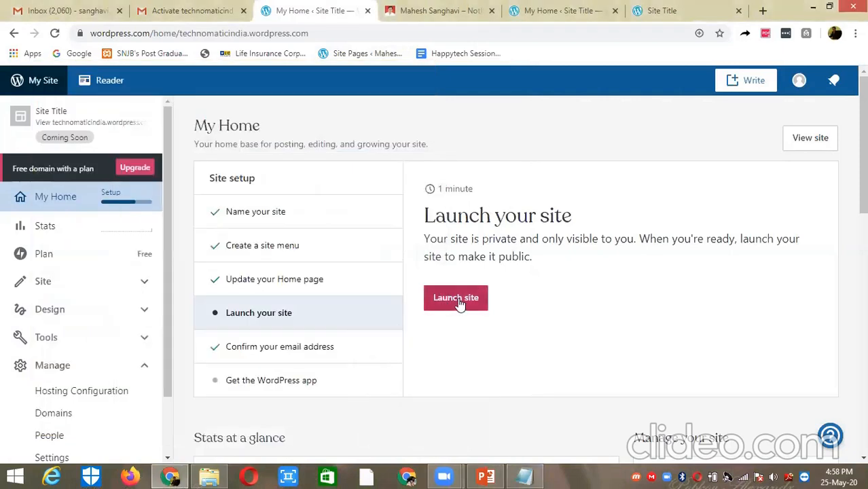
click(458, 301)
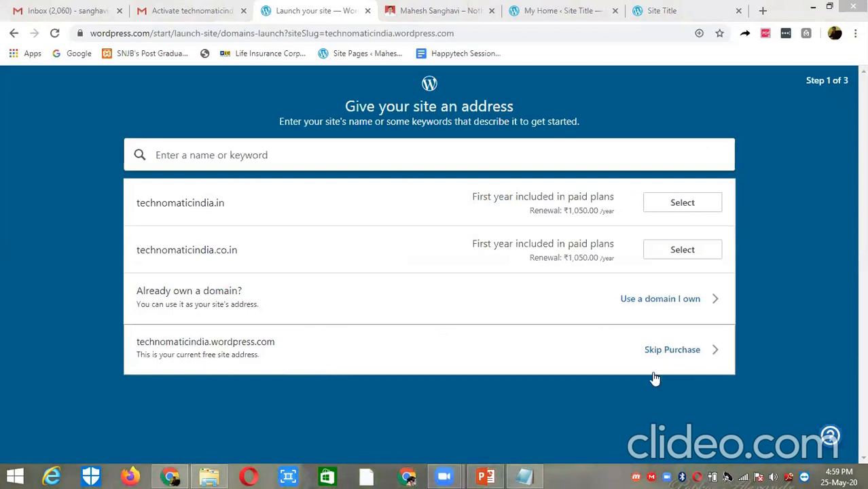
Switch to Notepad, add the line "10. Skip Purchase" below step 9, and minimize the notes.
click(524, 475)
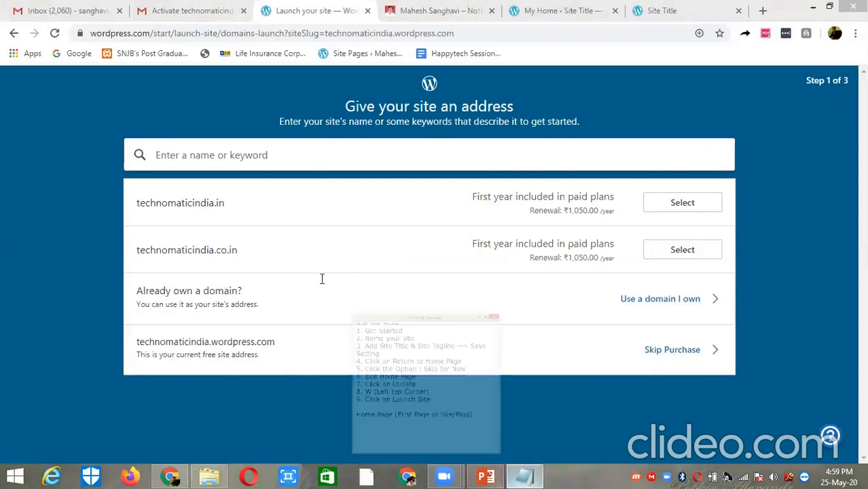
text(10)
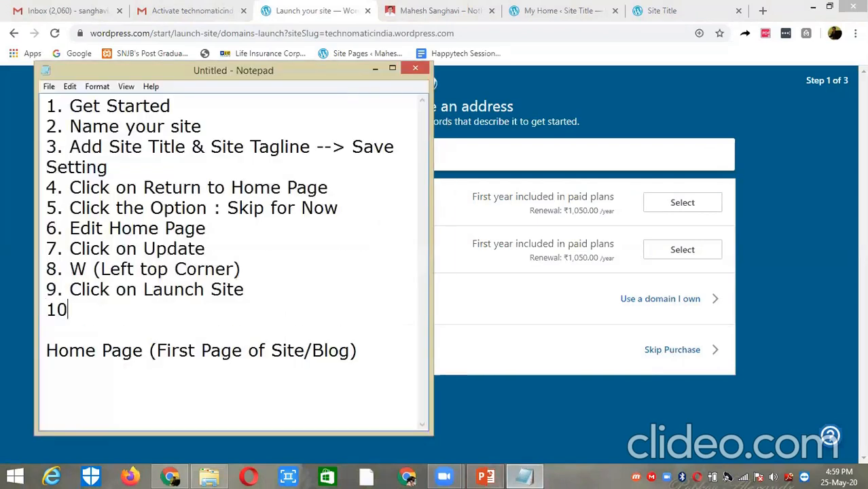
text(. Skip)
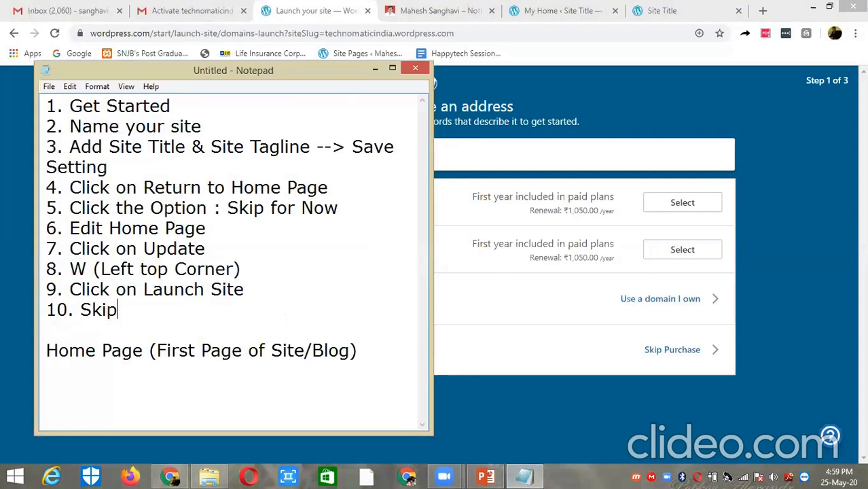
text( Purchase)
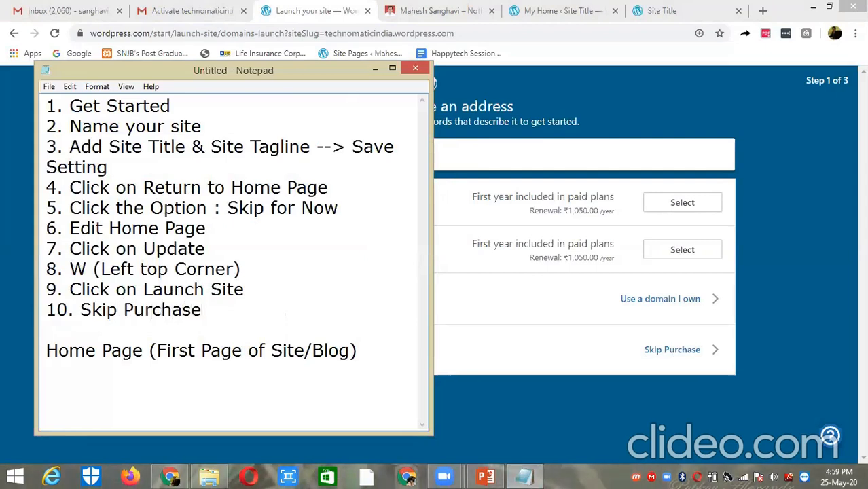
key(Return)
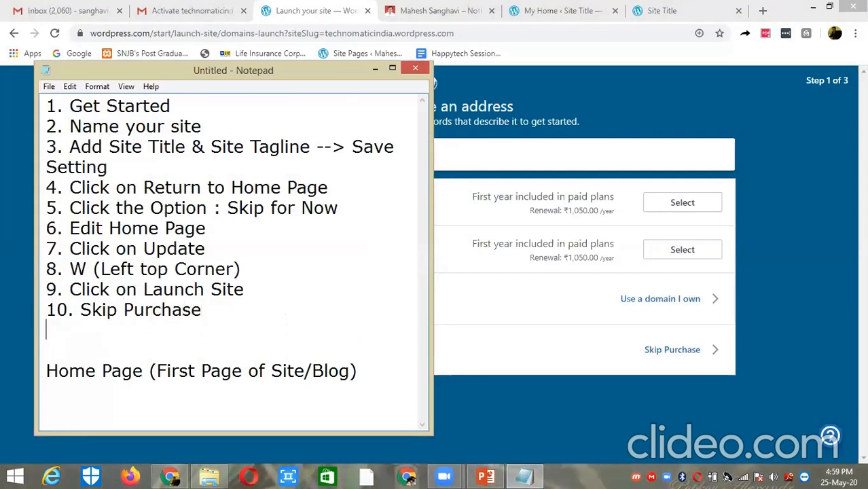
click(374, 70)
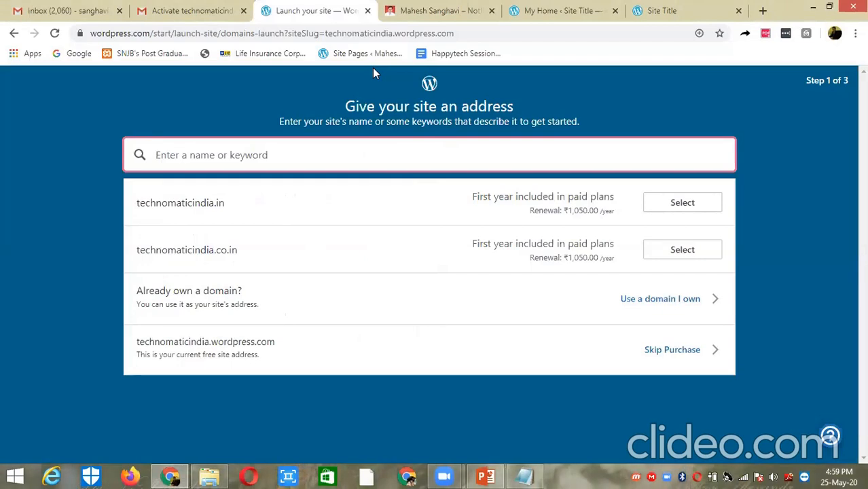
Reopen the Notepad notes to review steps 1 to 10, then return to the site address page.
mouse_move(535, 477)
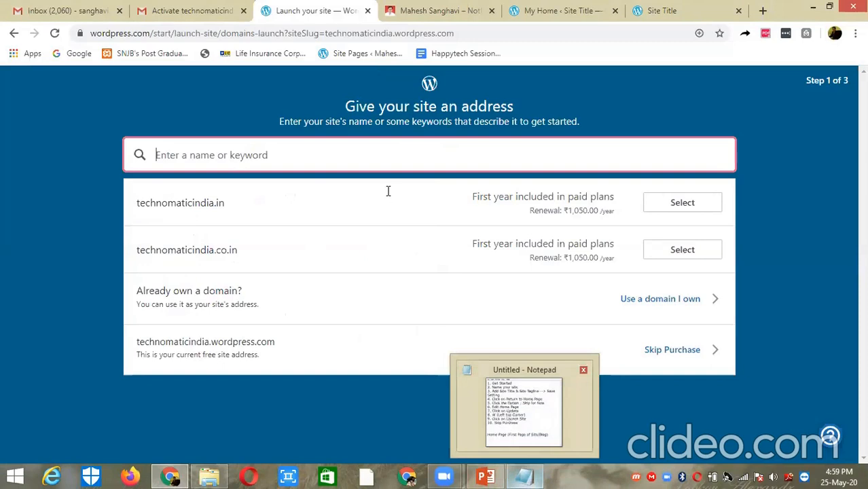
click(506, 416)
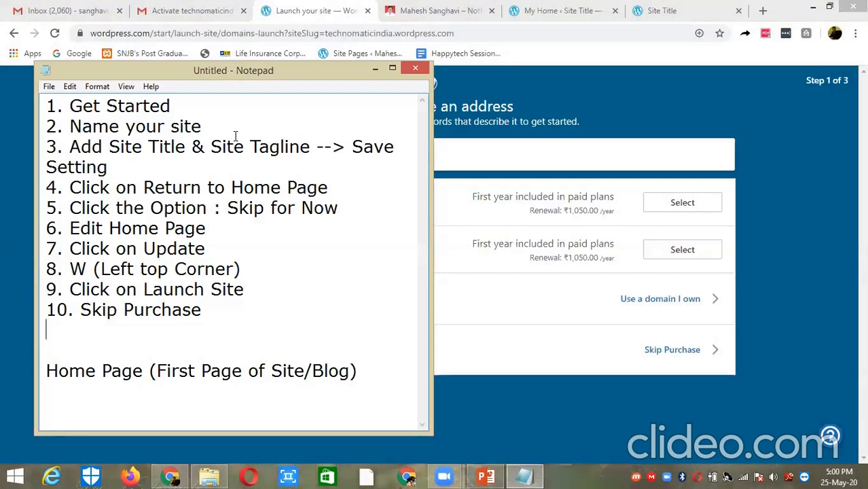
double_click(117, 107)
click(117, 107)
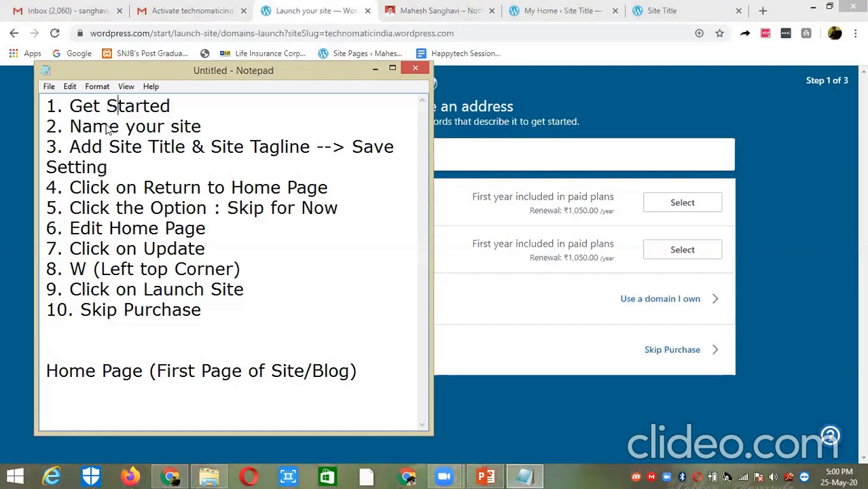
drag(47, 106, 244, 318)
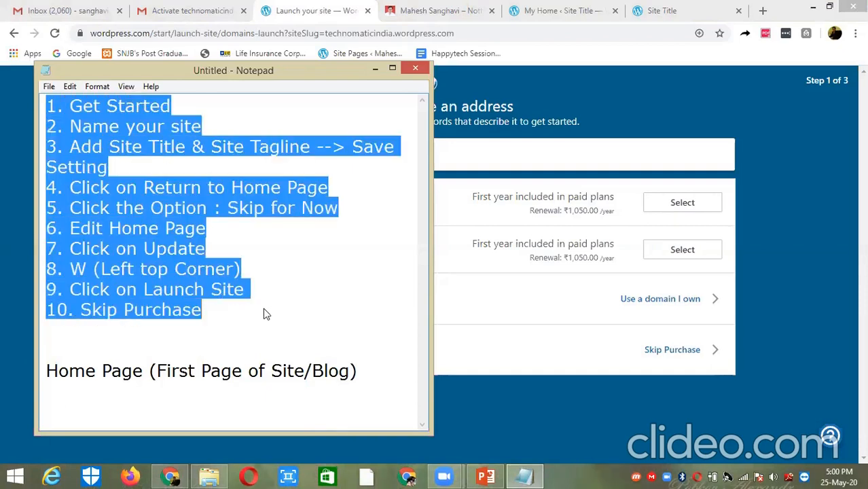
click(398, 384)
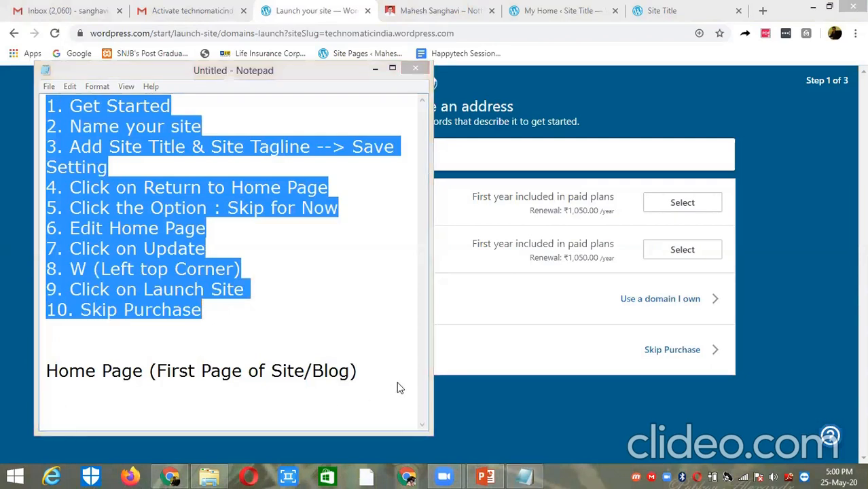
click(299, 255)
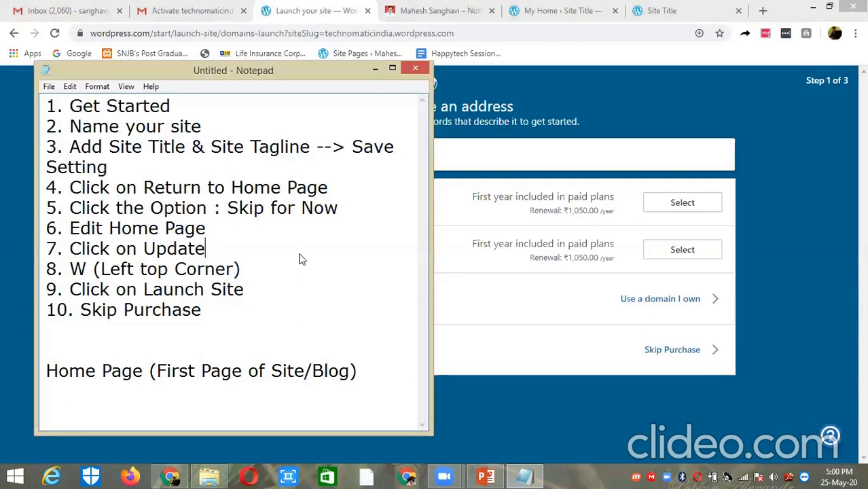
click(403, 286)
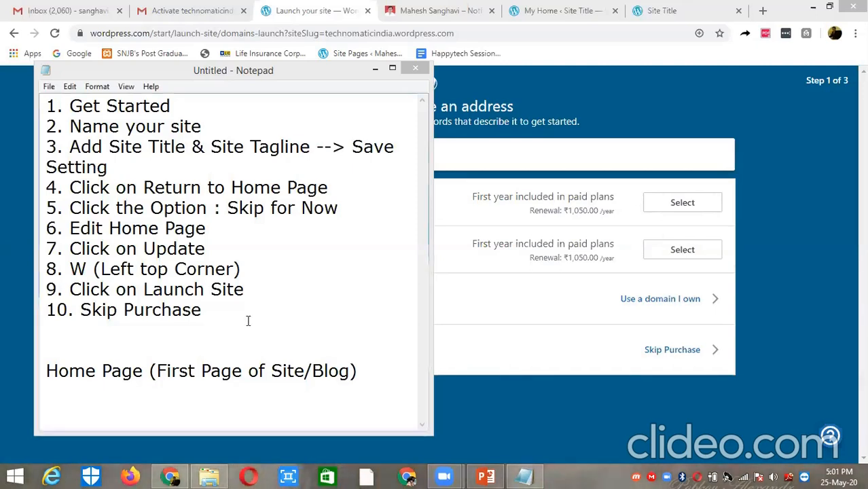
click(374, 71)
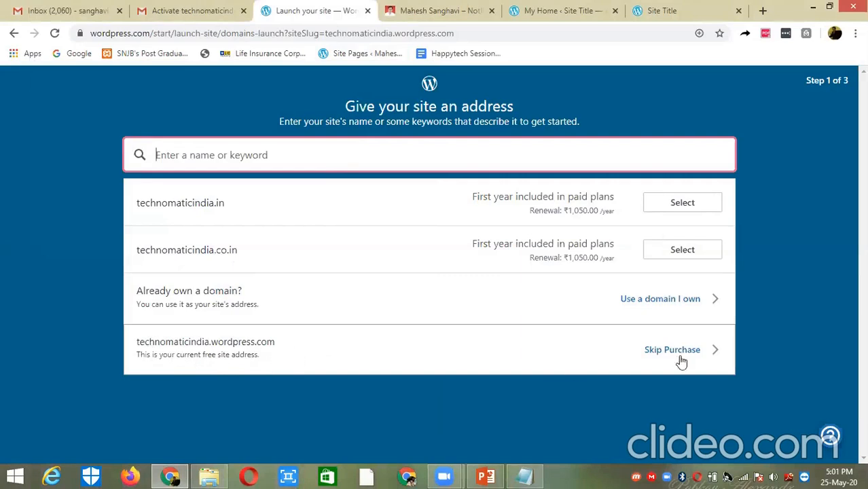
Highlight step 10 in Notepad, then skip the domain purchase to keep the free address technomaticindia.wordpress.com.
click(525, 476)
click(135, 309)
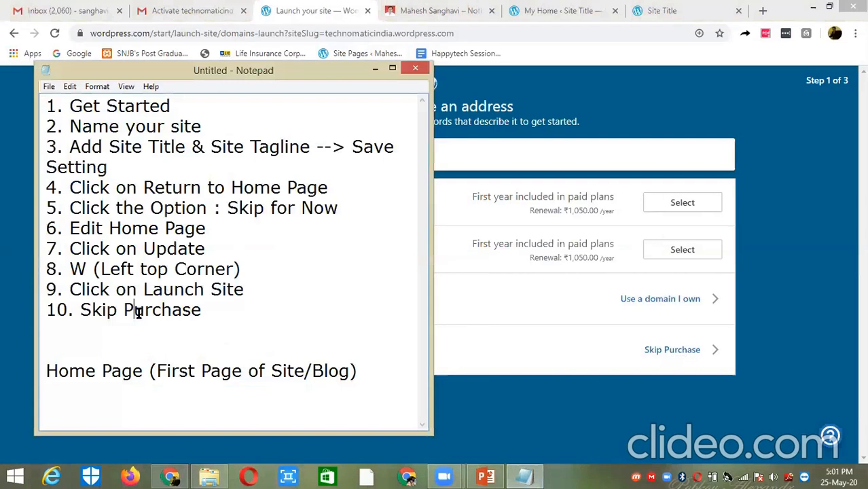
drag(47, 309, 246, 305)
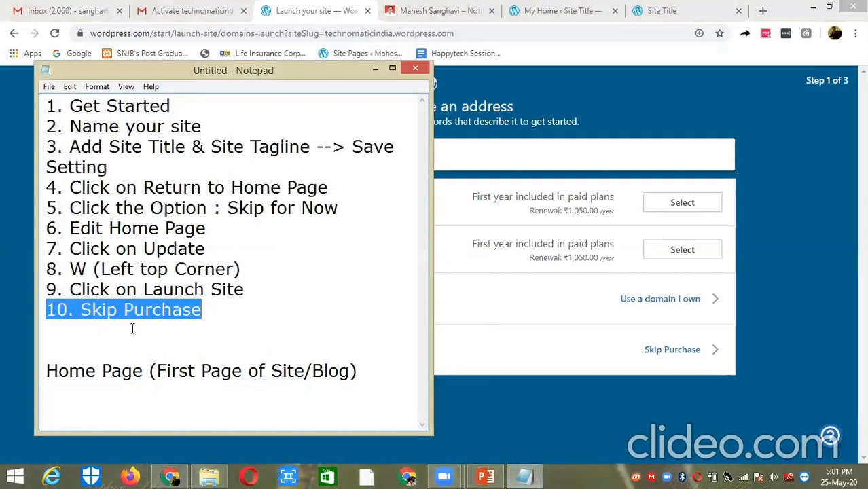
click(378, 70)
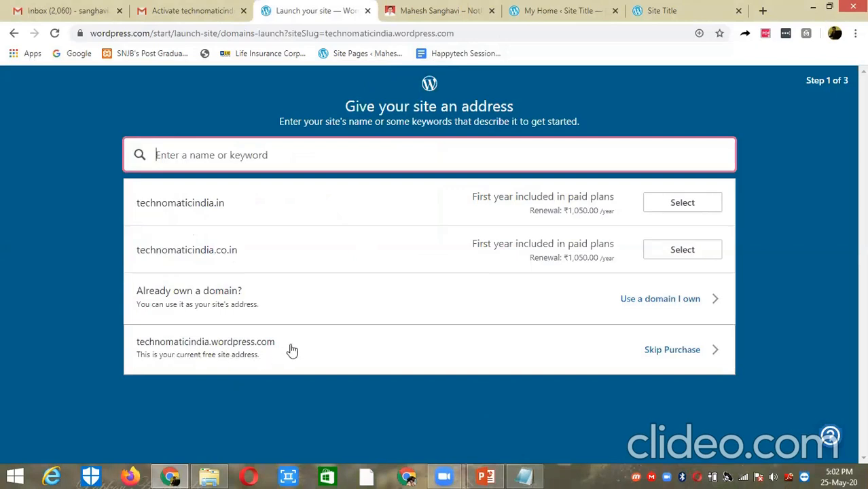
click(671, 350)
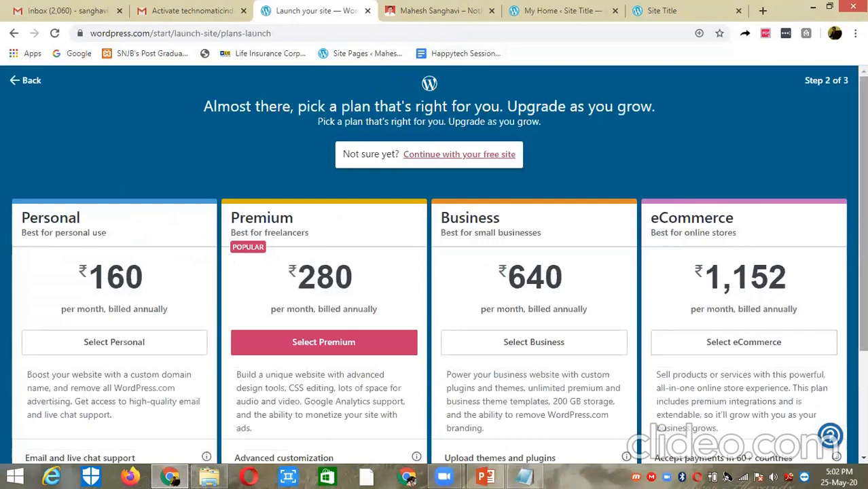
Switch from the plans page to Notepad and add the line "11. Continue with your free site" below step 10.
mouse_move(864, 214)
mouse_down()
mouse_move(864, 265)
mouse_move(863, 216)
mouse_up()
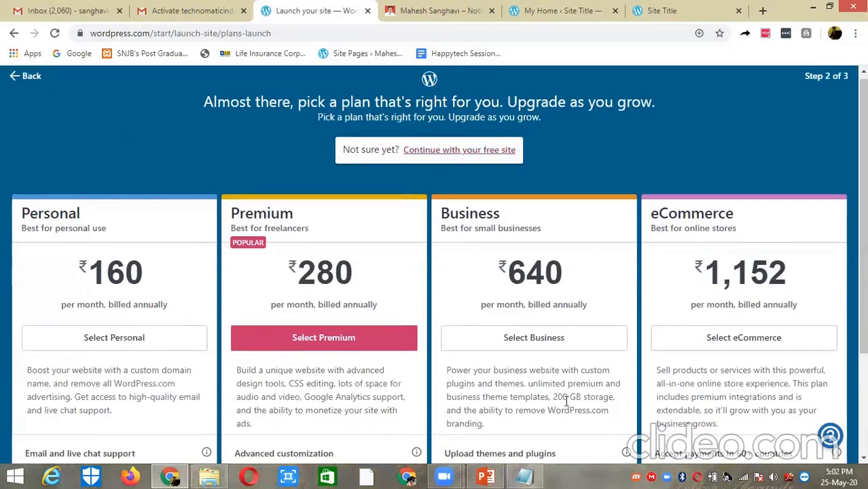
key(alt+Tab)
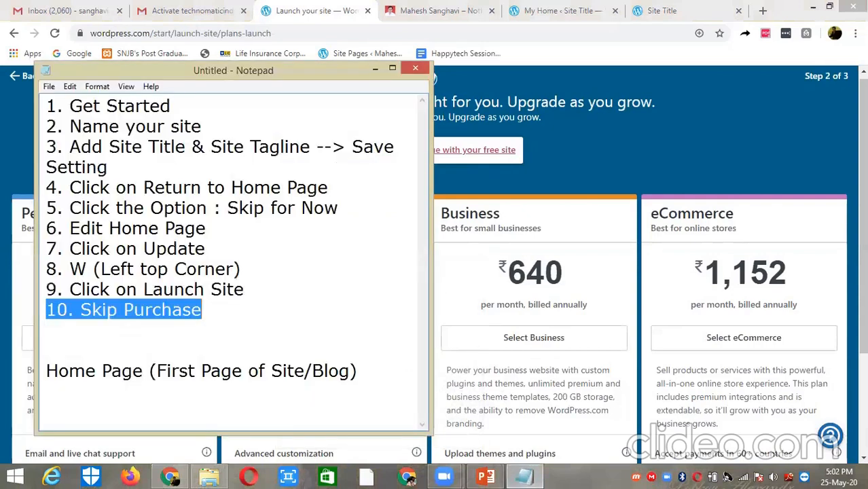
key(End)
key(Return)
text(11. Cont)
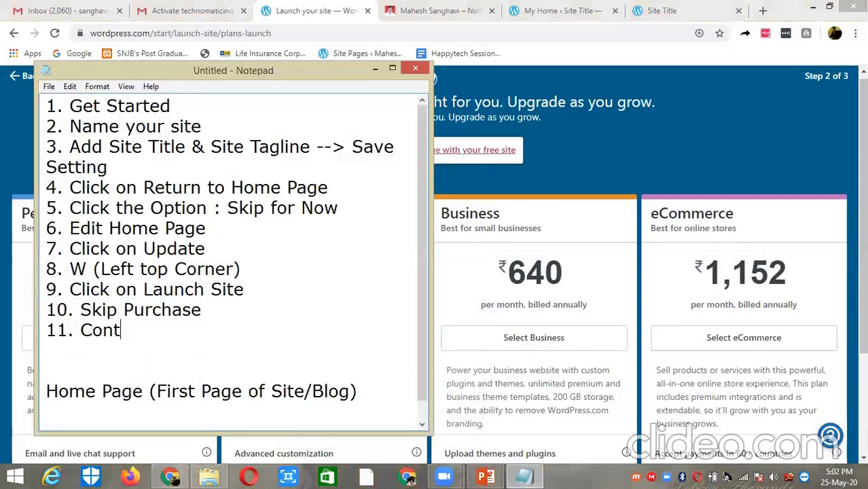
text(inue with )
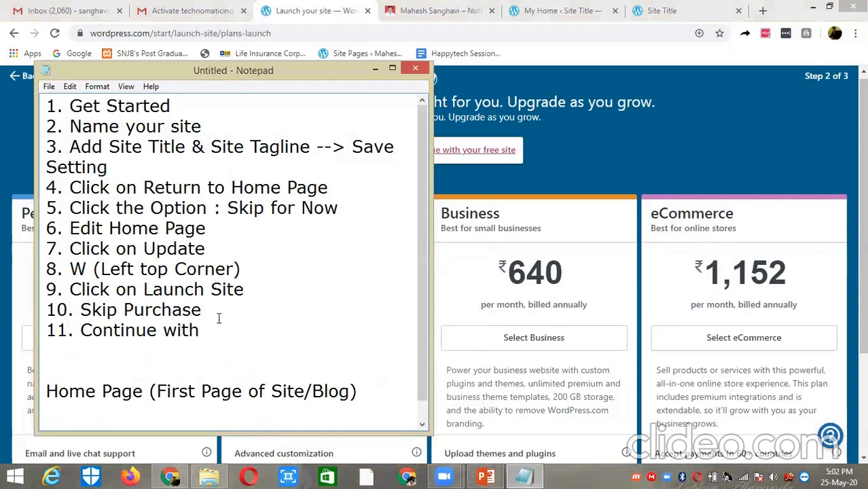
text(your f)
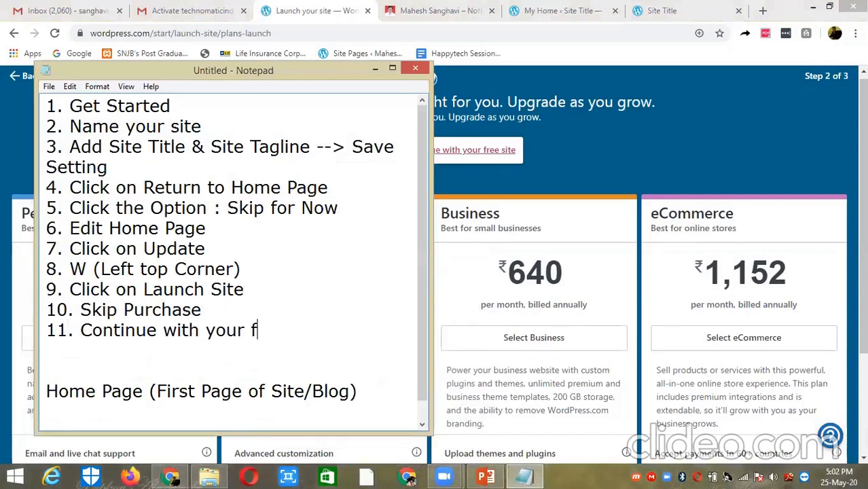
text(ree site)
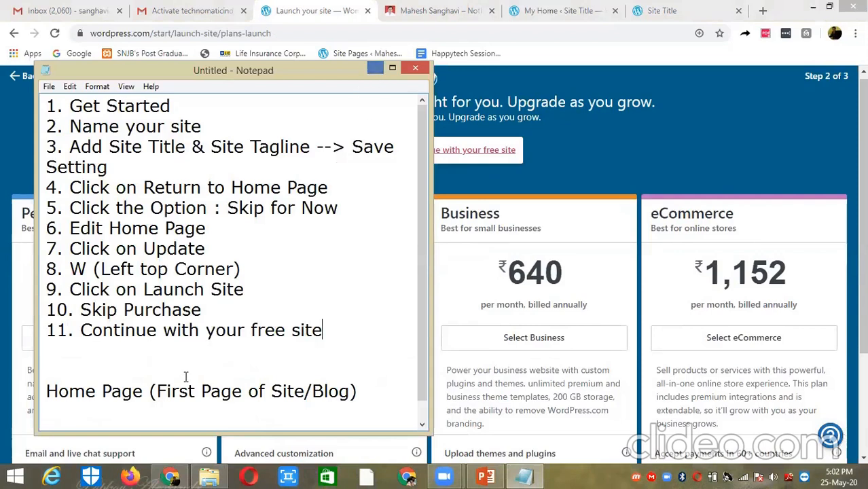
Highlight step 11 in Notepad, then continue with the free site on the plans page to launch it.
click(206, 332)
double_click(206, 331)
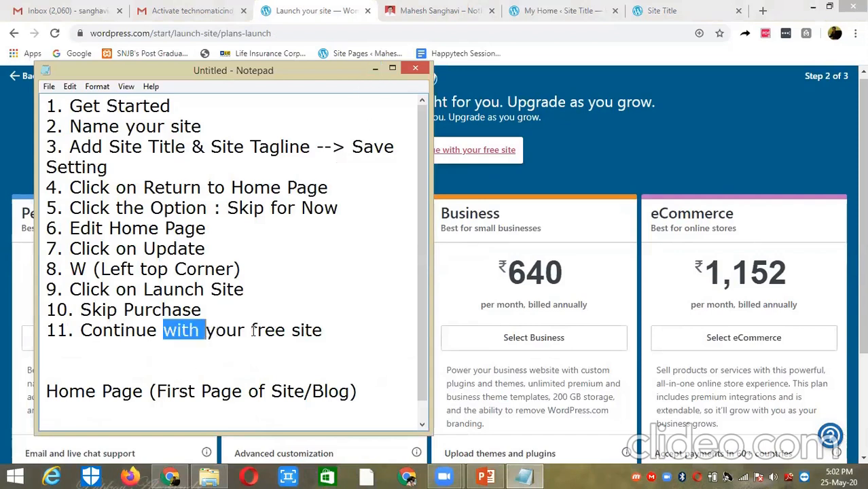
drag(322, 331, 45, 333)
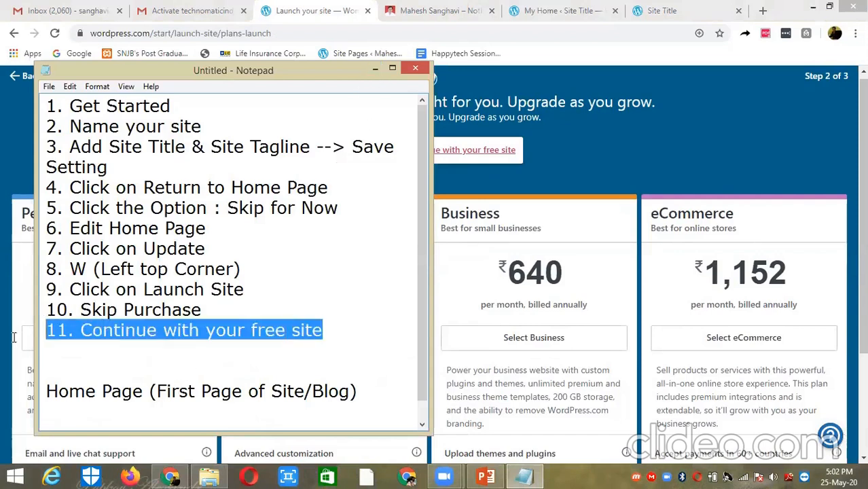
click(375, 68)
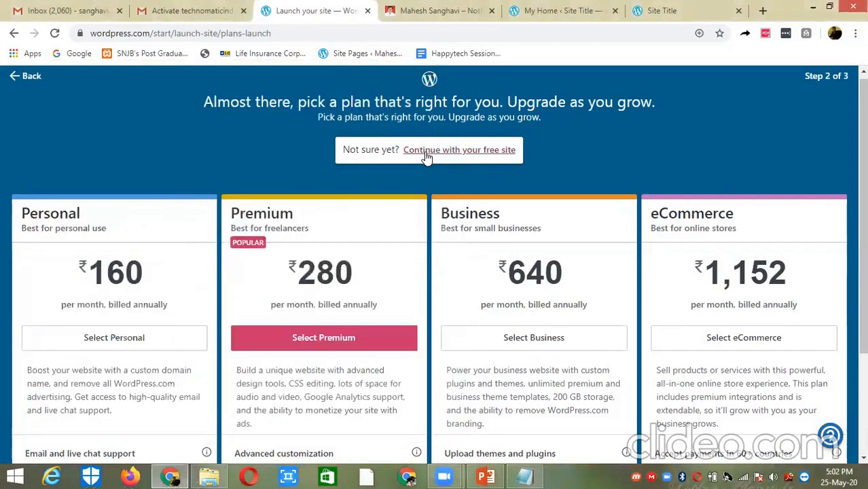
click(426, 151)
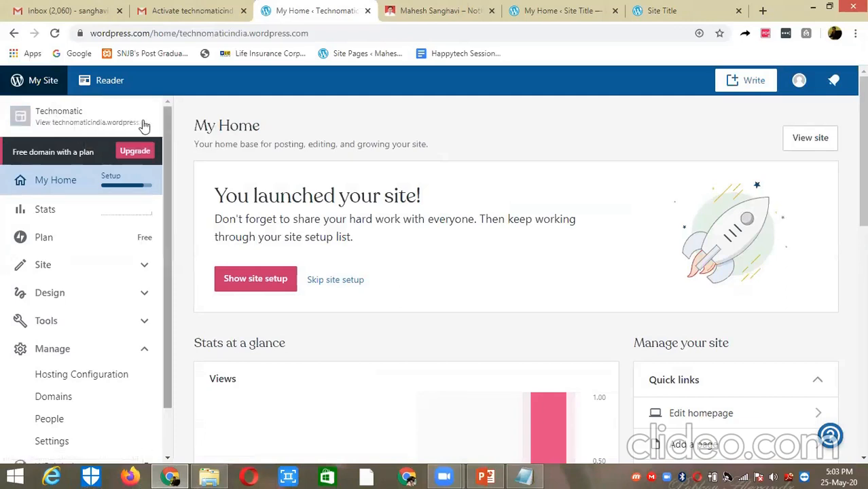
Close the outdated My Home tab and reload technomaticindia.wordpress.com in the Site Title tab.
click(615, 12)
click(585, 12)
click(367, 36)
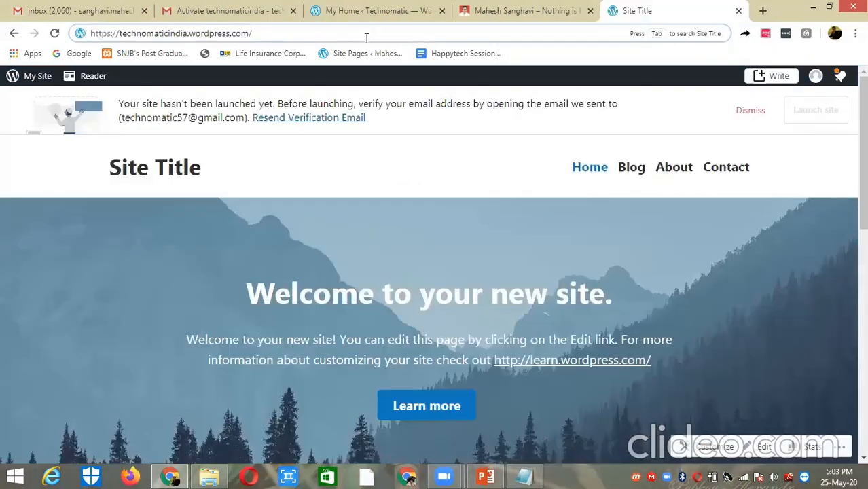
key(Return)
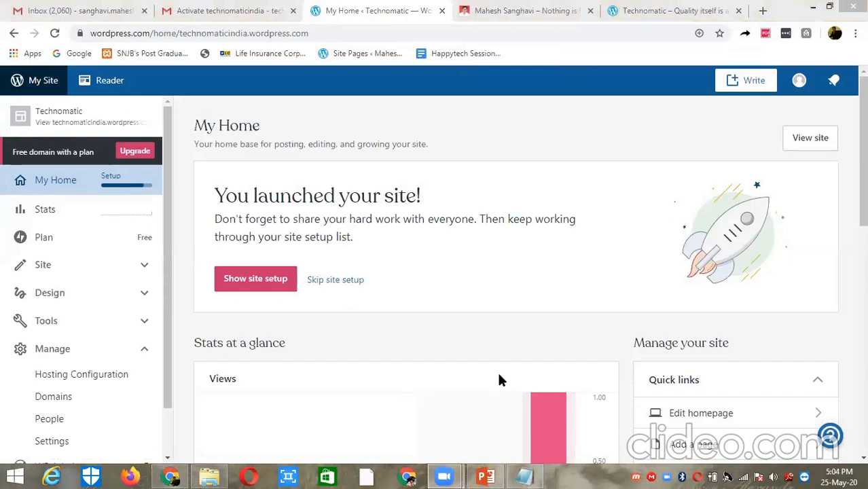
Open the preview of the launched Technomatic site from My Home.
scroll(499, 380, down, 1)
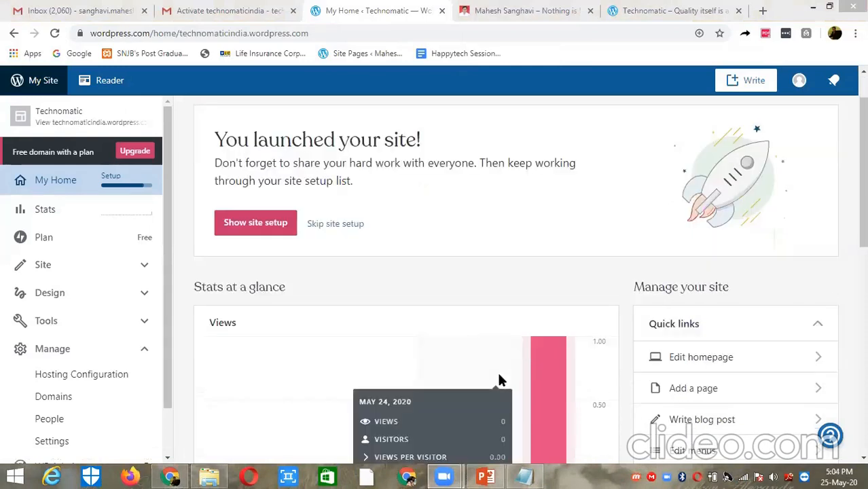
mouse_move(532, 396)
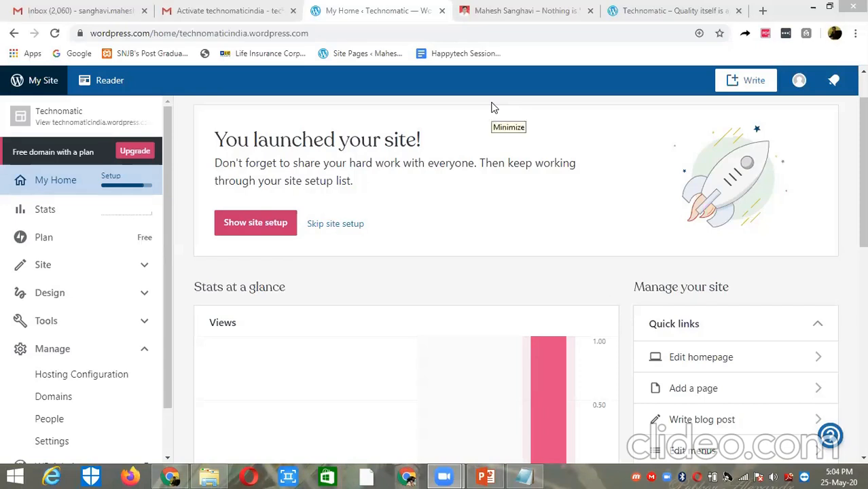
click(80, 126)
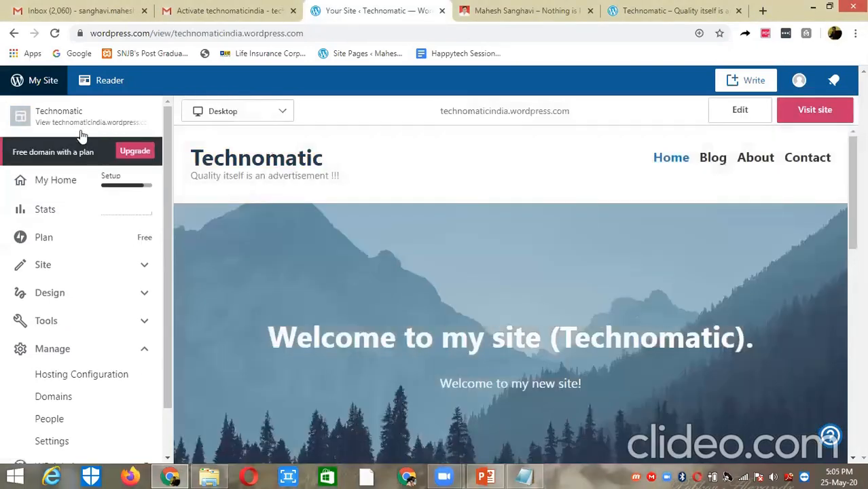
Switch to the published Technomatic site's tab and bring up its full web address.
click(688, 7)
click(247, 34)
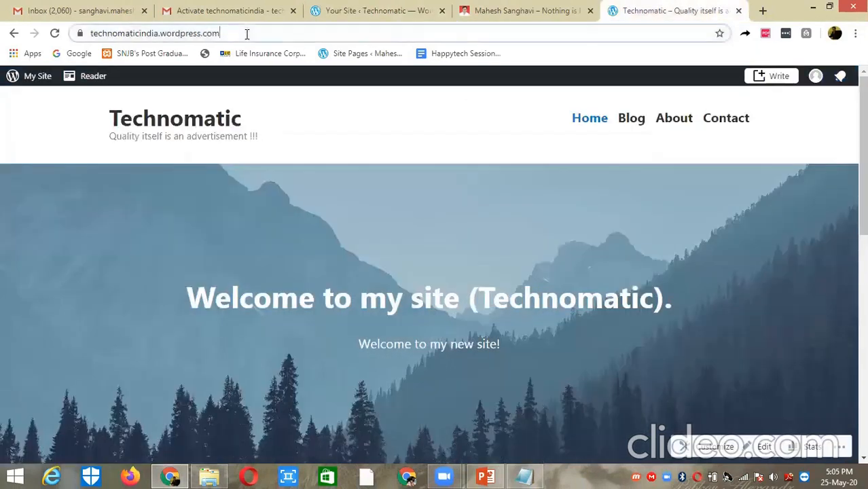
key(ctrl+a)
click(247, 34)
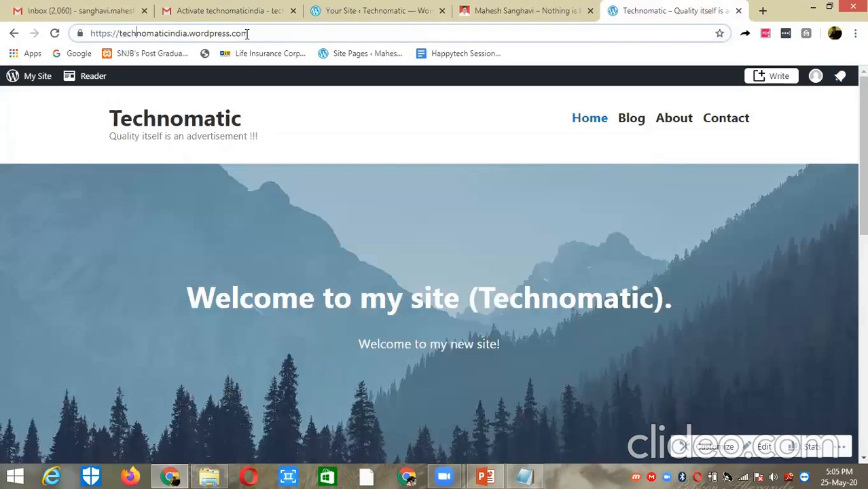
Step through the characters of the technomaticindia.wordpress.com address and reload the published site.
key(Right)
key(Right)
key(Right)
key(Right)
key(Right)
key(Right)
key(Right)
key(Right)
key(Right)
key(Right)
key(Right)
key(Right)
key(Right)
key(Right)
key(Right)
key(Right)
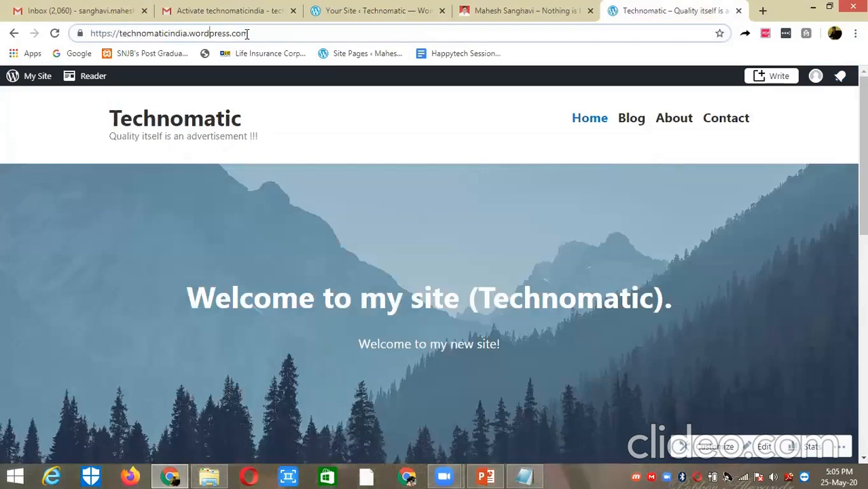
key(Return)
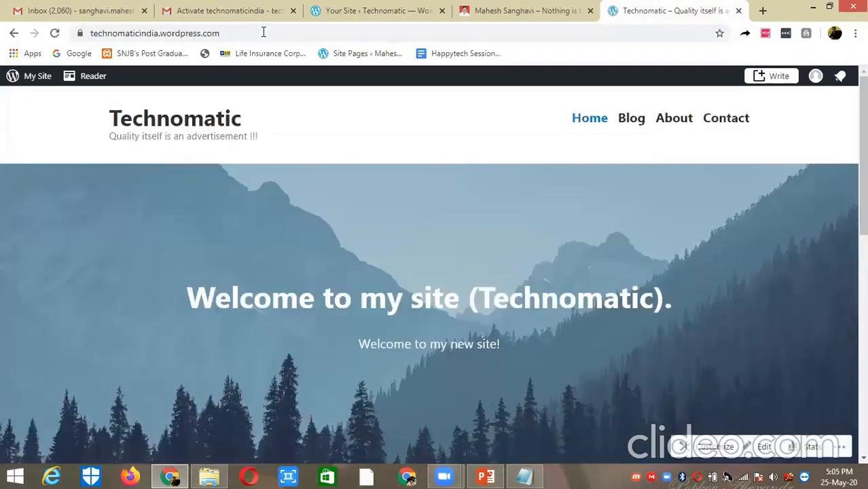
Highlight the published site's full web address, then its welcome heading and text.
double_click(263, 32)
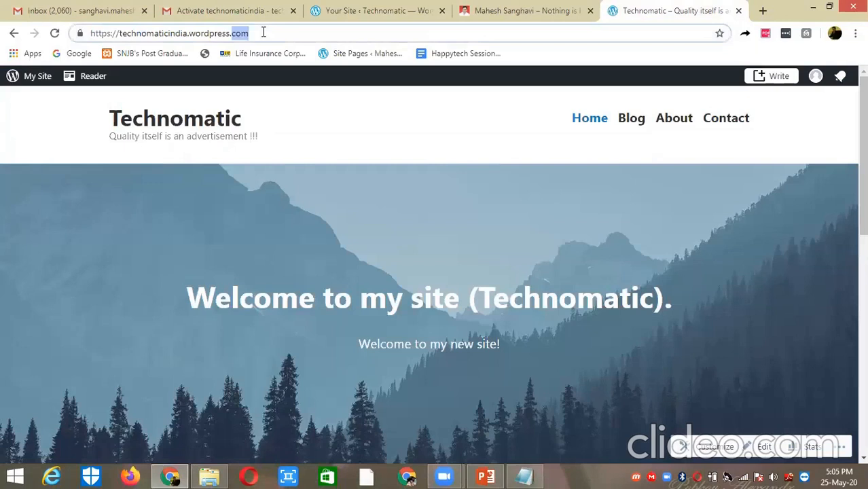
drag(92, 32, 82, 36)
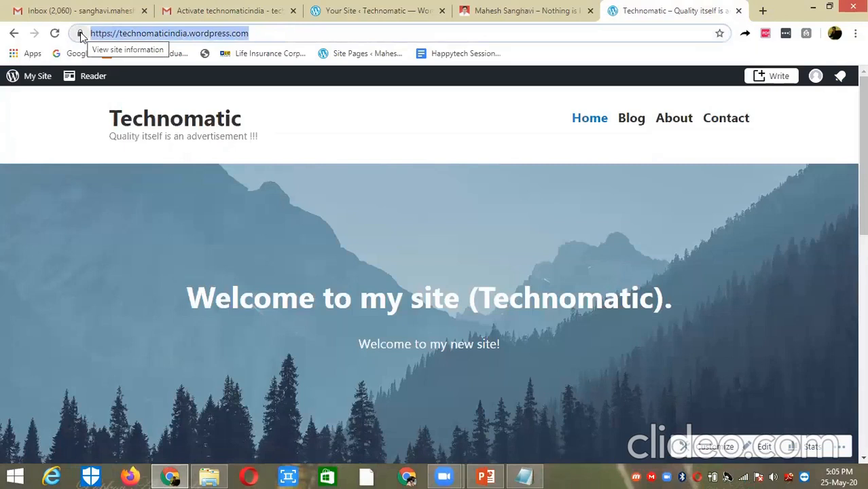
drag(195, 323, 609, 351)
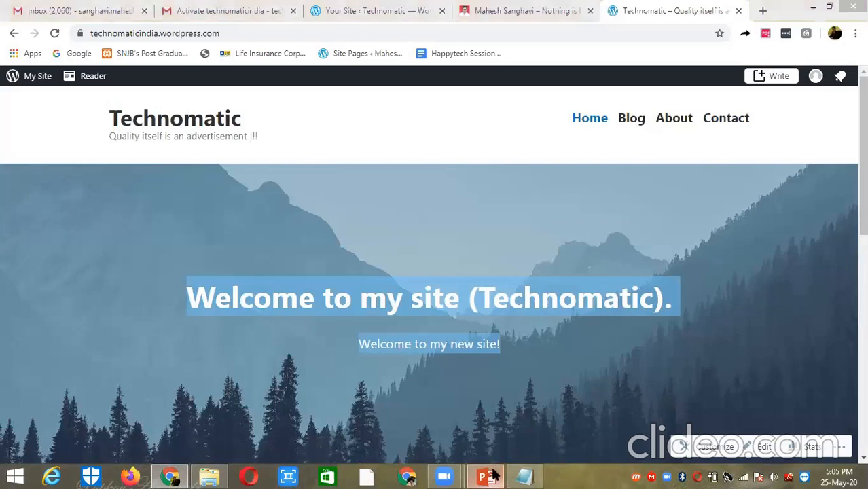
Switch to WordPress.pptx in PowerPoint and present the slides from Two Modes through Outline : Pending.
key(alt+Tab)
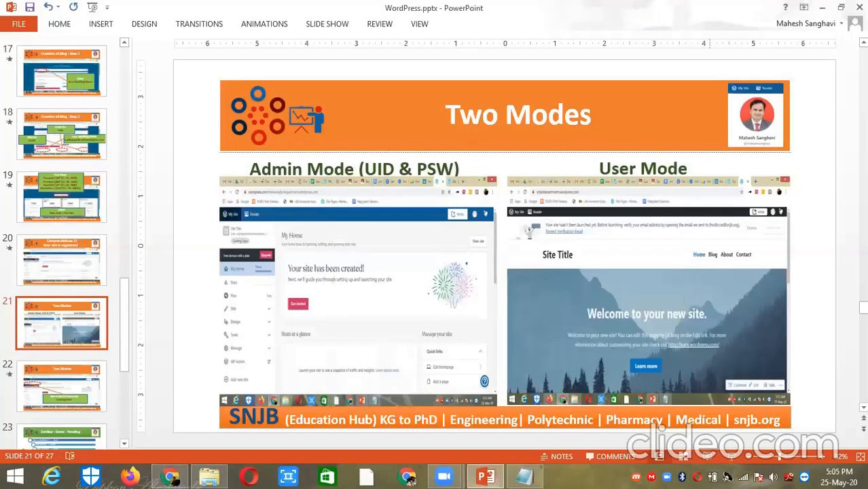
click(731, 458)
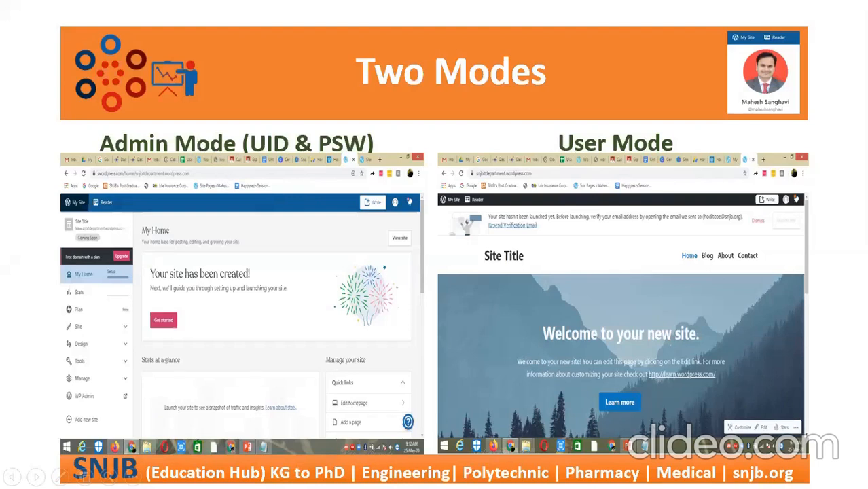
key(Right)
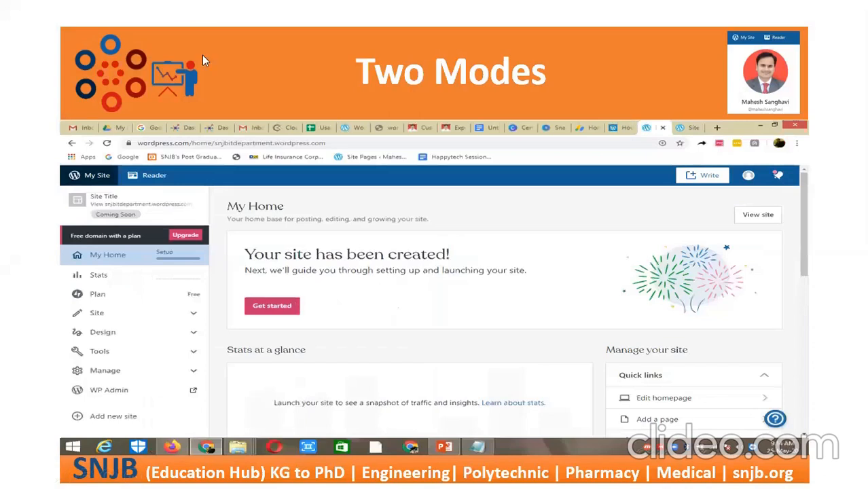
click(126, 225)
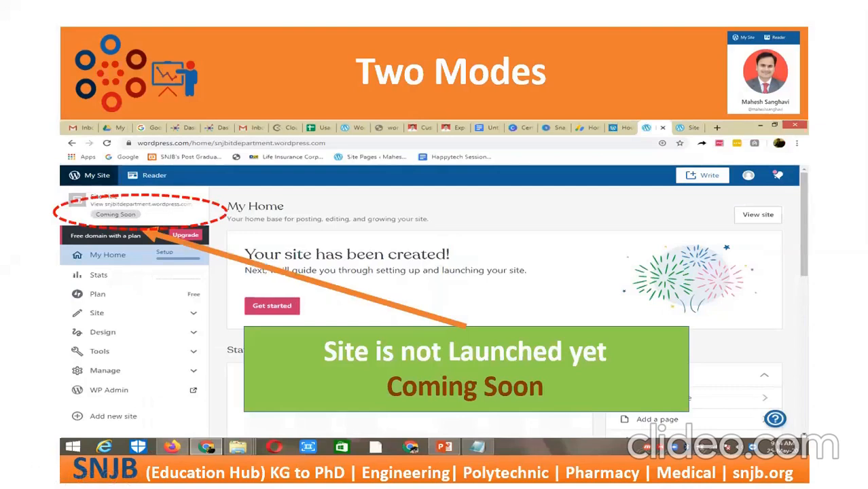
key(Right)
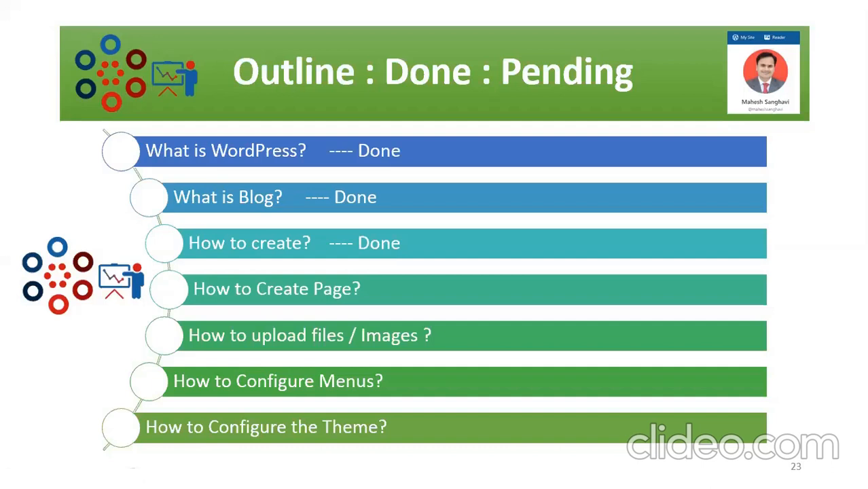
key(Right)
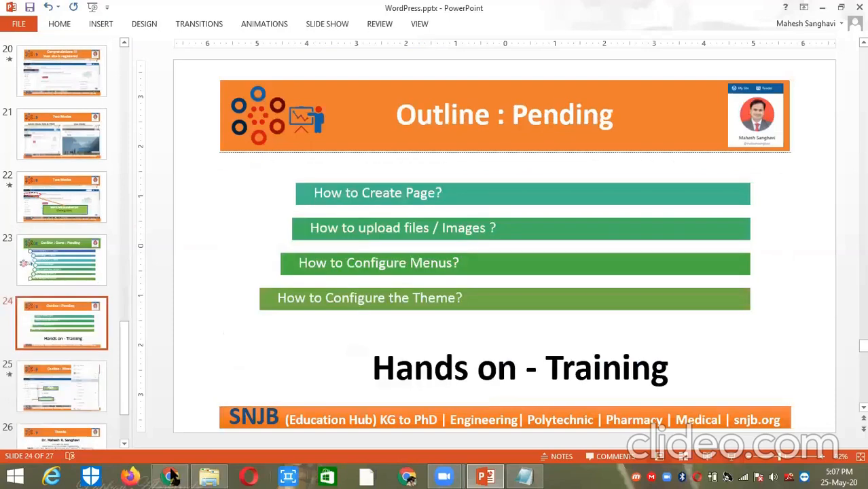
Return to Chrome, close the other WordPress site's tab and select the published Technomatic site's address.
click(169, 477)
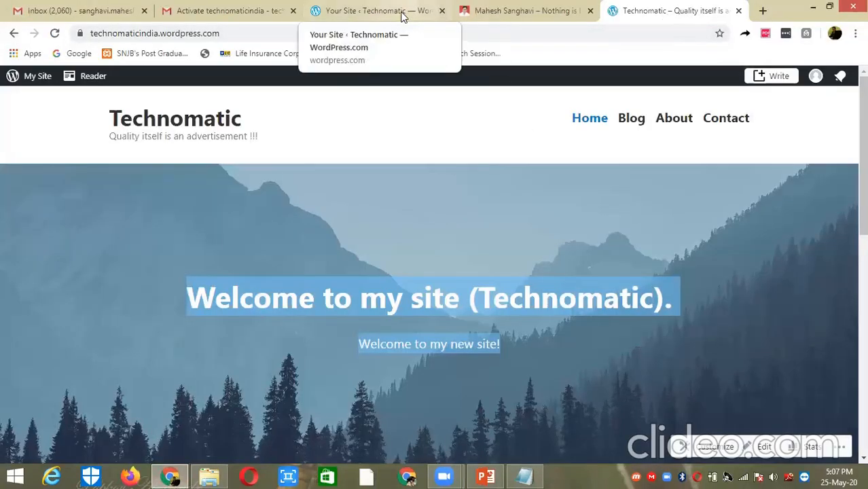
click(590, 11)
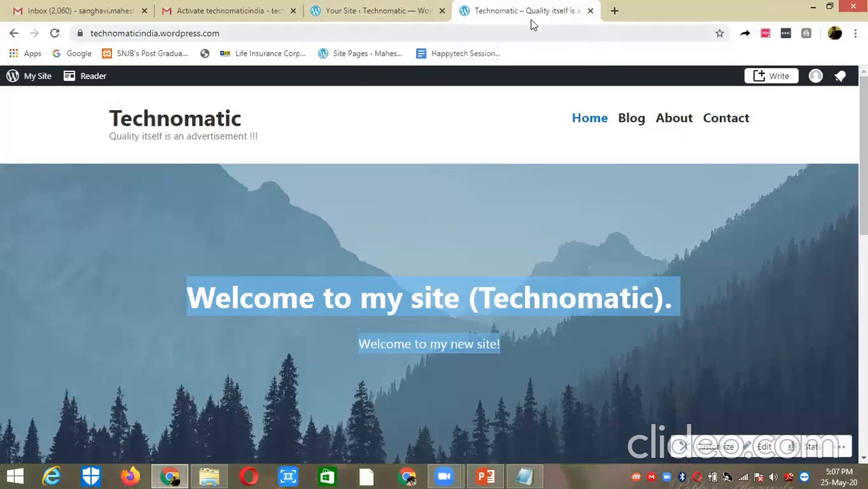
click(527, 32)
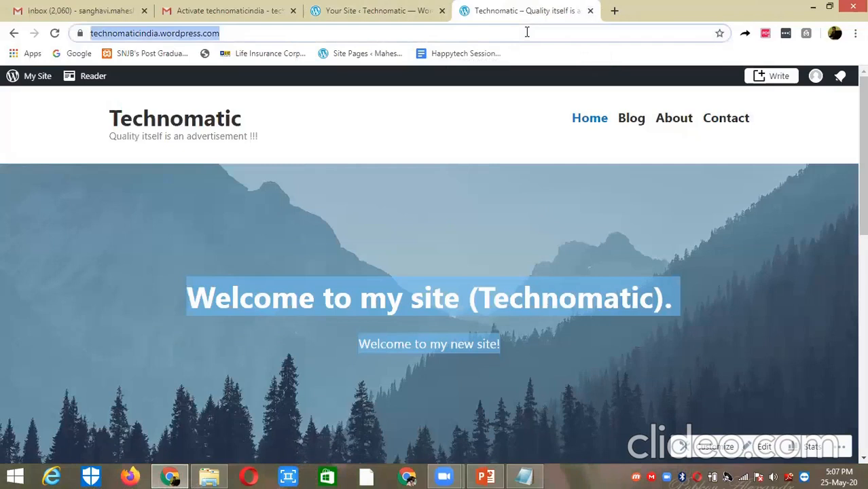
Open My Home in the Technomatic admin tab and look over its sidebar and dashboard.
click(392, 9)
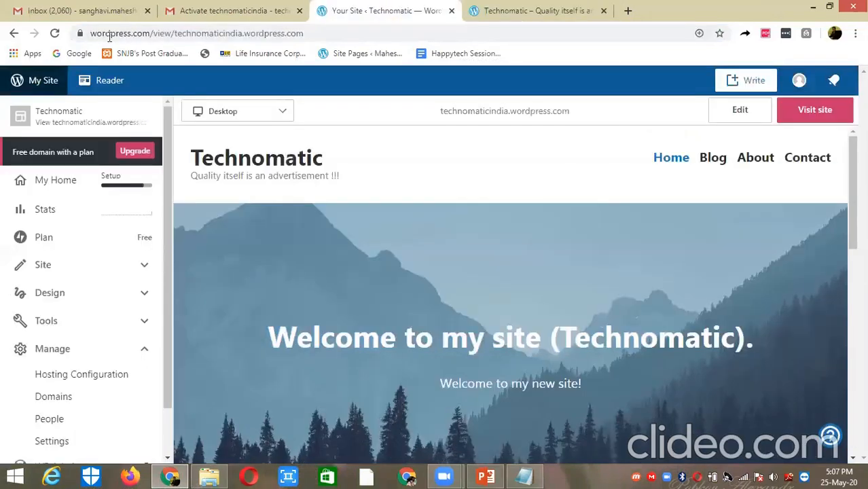
drag(92, 35, 371, 25)
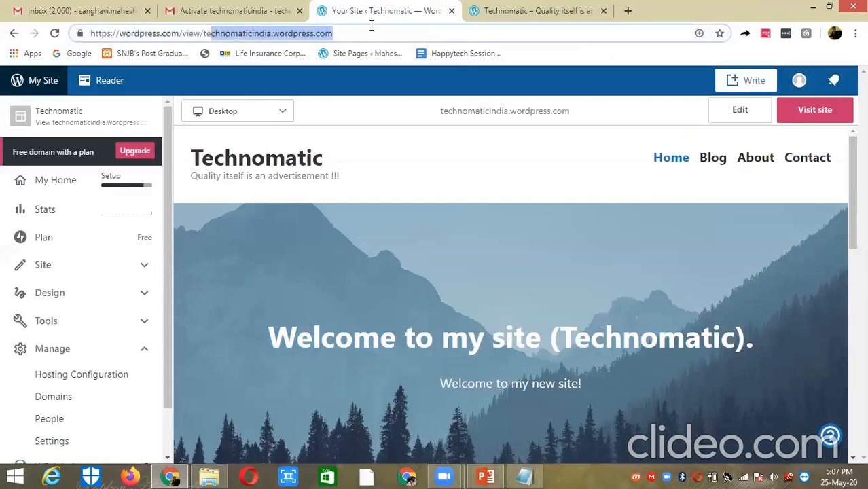
click(42, 82)
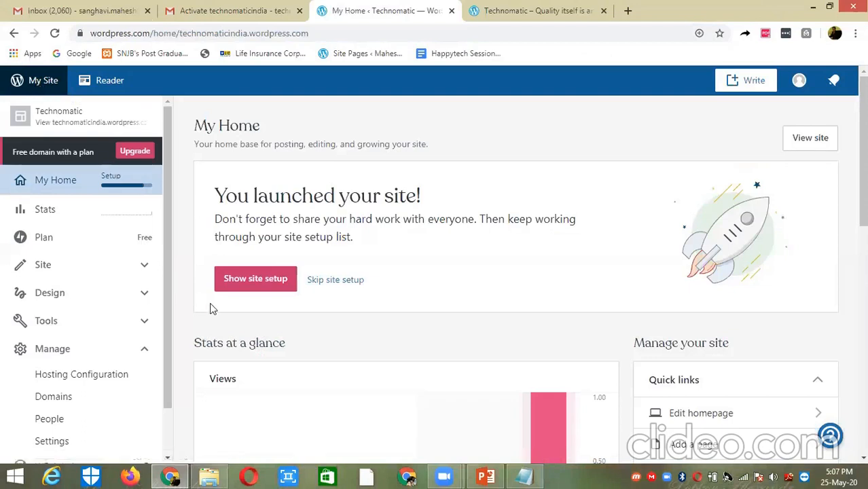
drag(171, 219, 172, 274)
scroll(136, 262, up, 1)
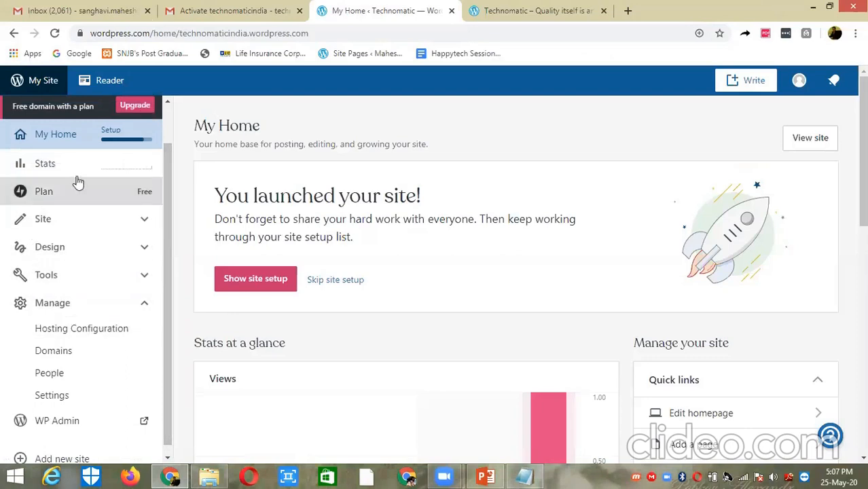
scroll(441, 407, down, 1)
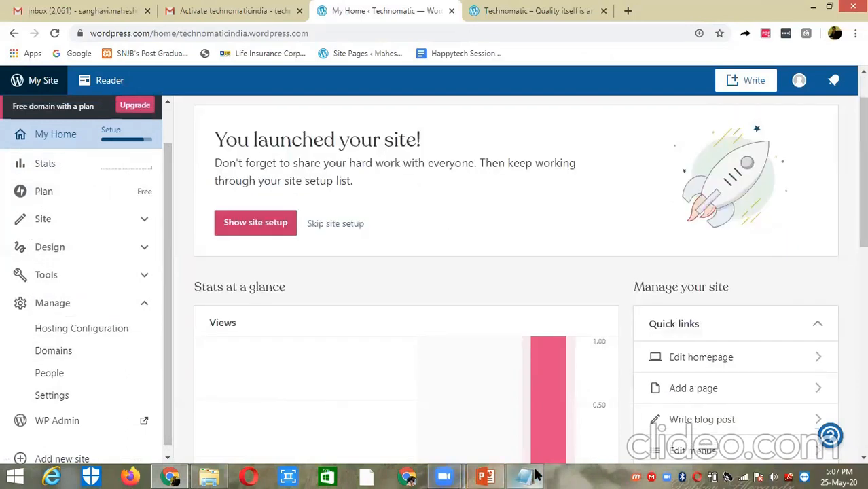
Switch to PowerPoint and present the Outline : Menus slide with its Page and Customize callouts.
click(485, 476)
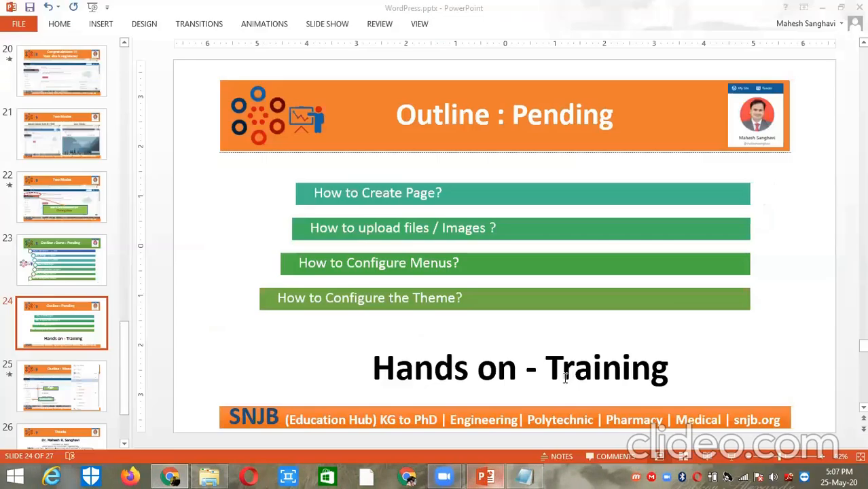
click(731, 456)
key(Right)
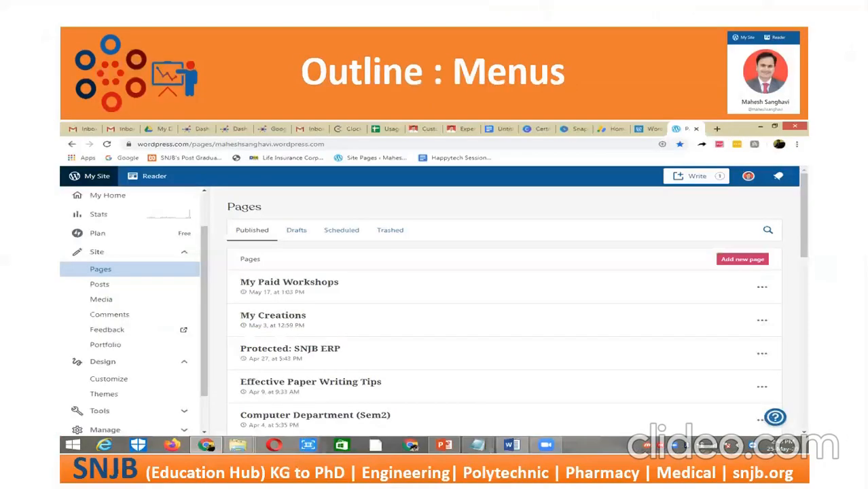
key(Right)
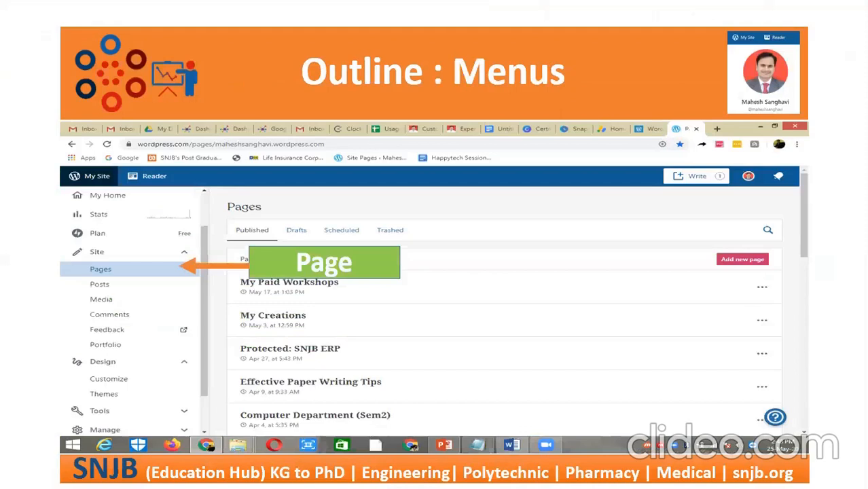
key(Right)
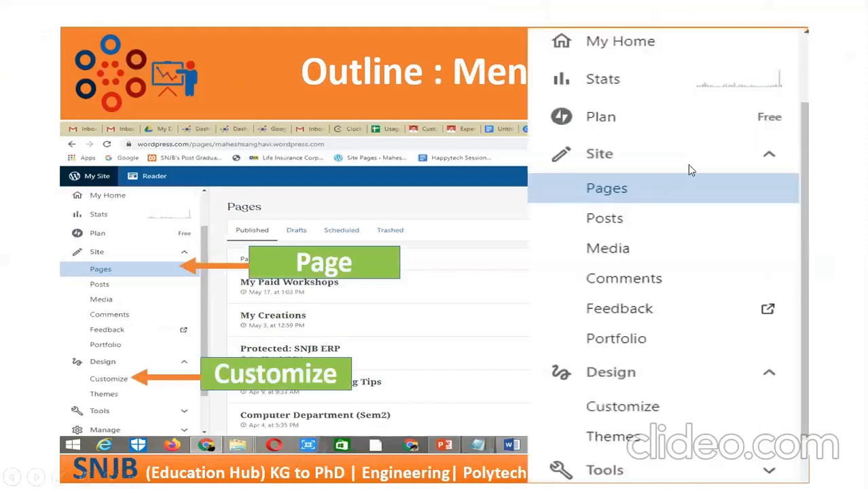
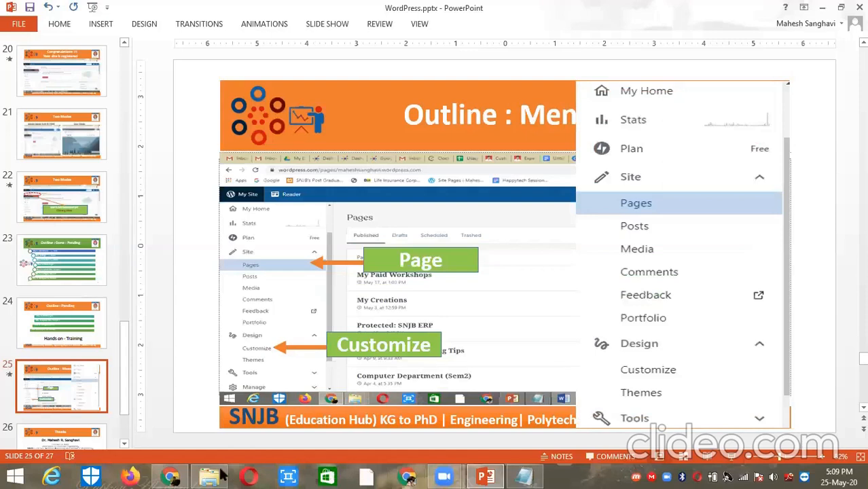
Return to Chrome and open the Technomatic site's list of published pages.
click(178, 477)
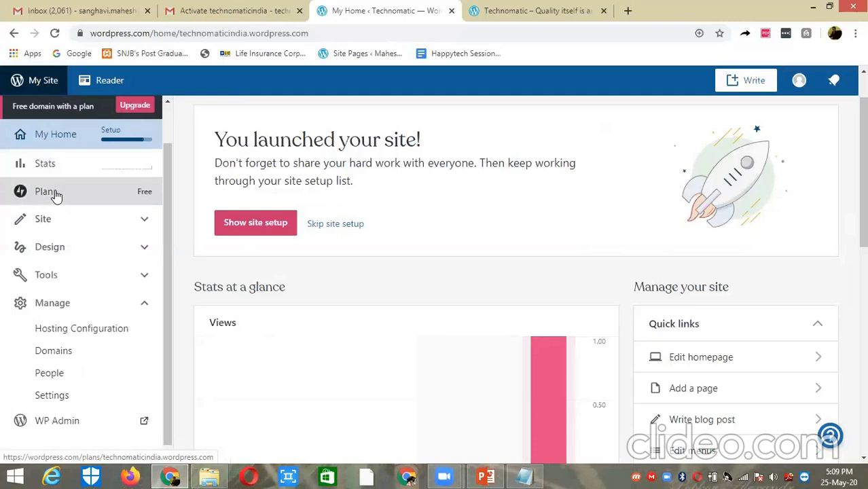
click(146, 219)
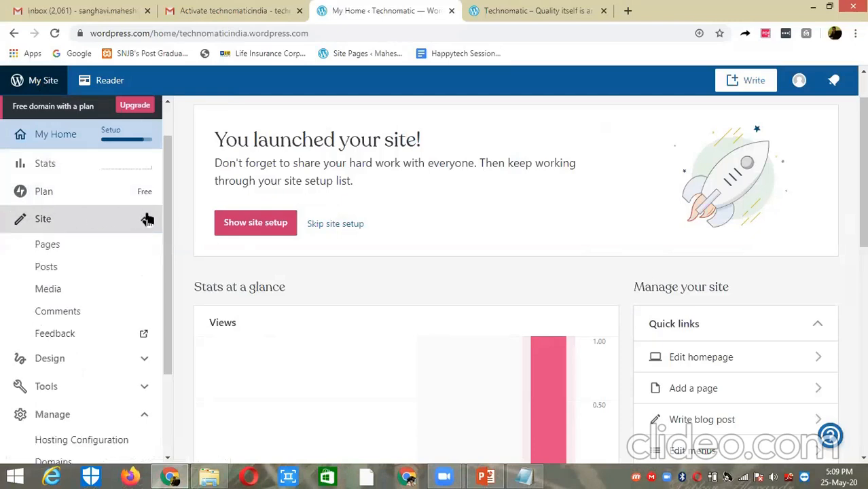
click(60, 249)
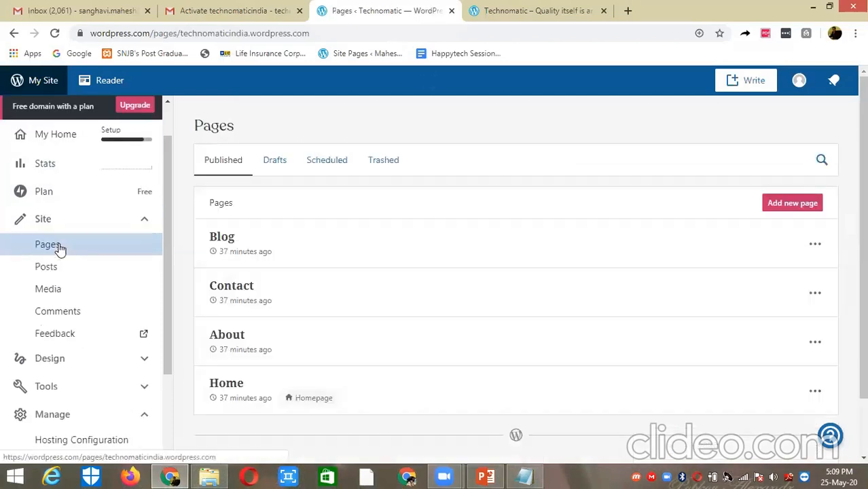
drag(863, 142, 863, 181)
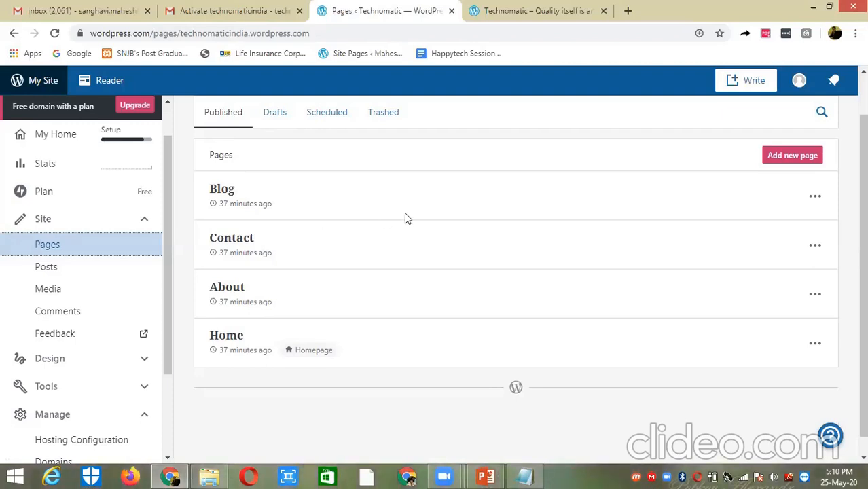
Add a new page to the Technomatic site using the Blank layout.
click(786, 162)
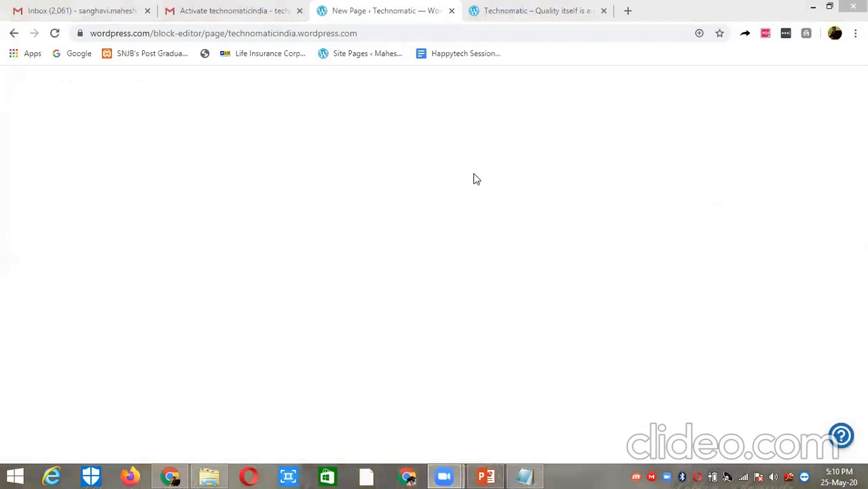
click(367, 33)
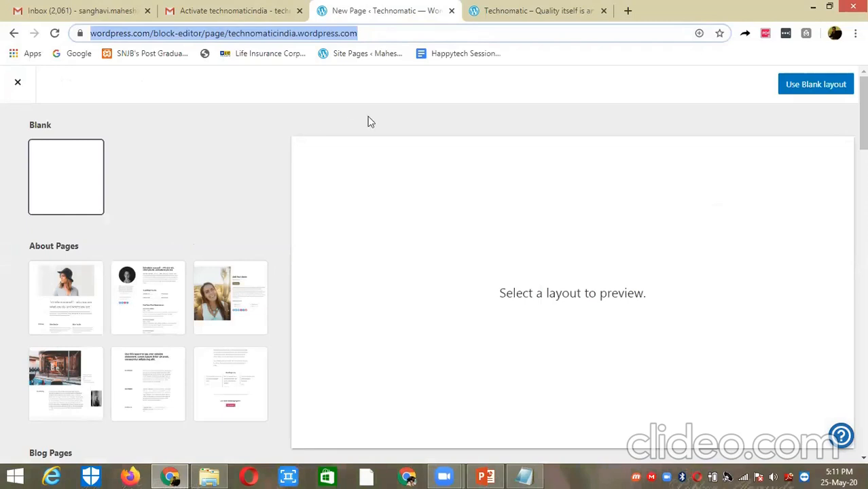
click(809, 91)
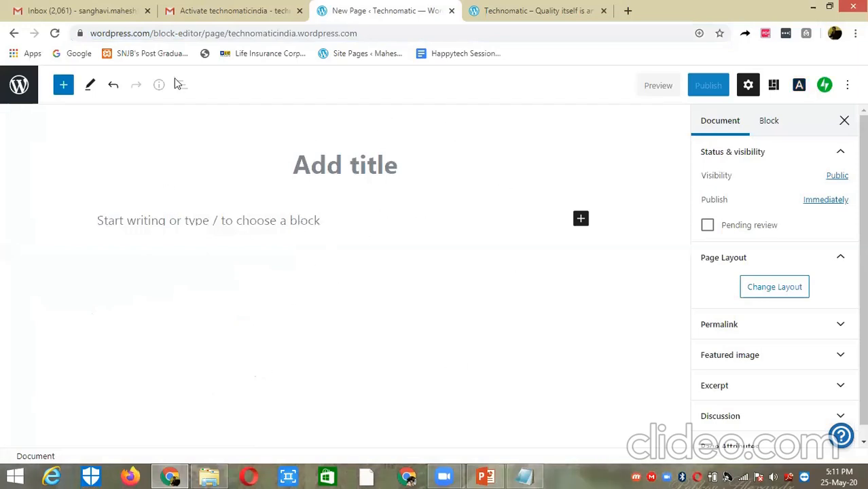
Title the new page "About My organization".
click(381, 165)
text(Abo)
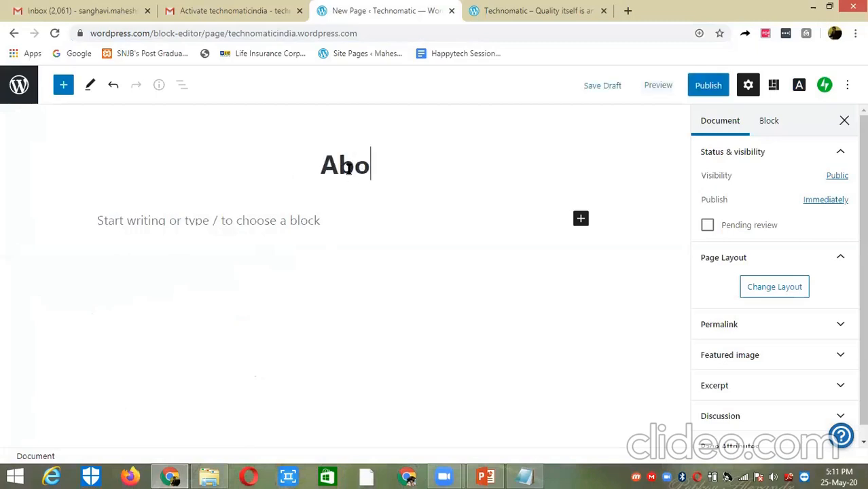
text(ut my or)
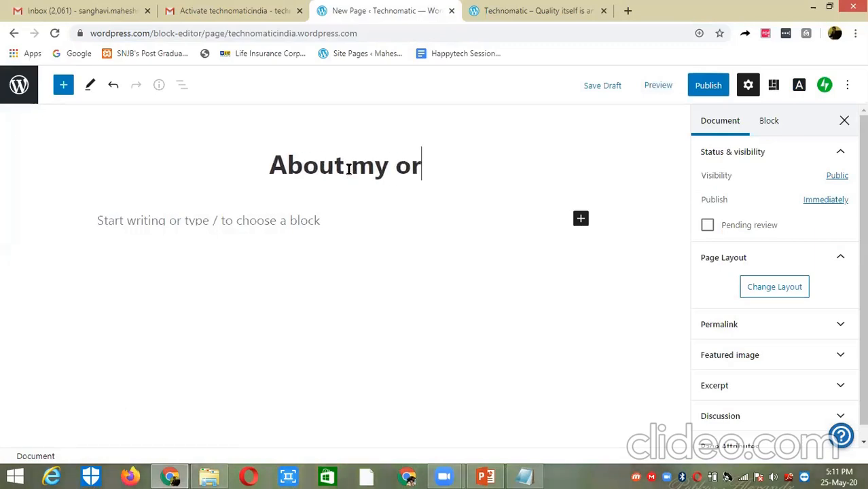
text(ganization)
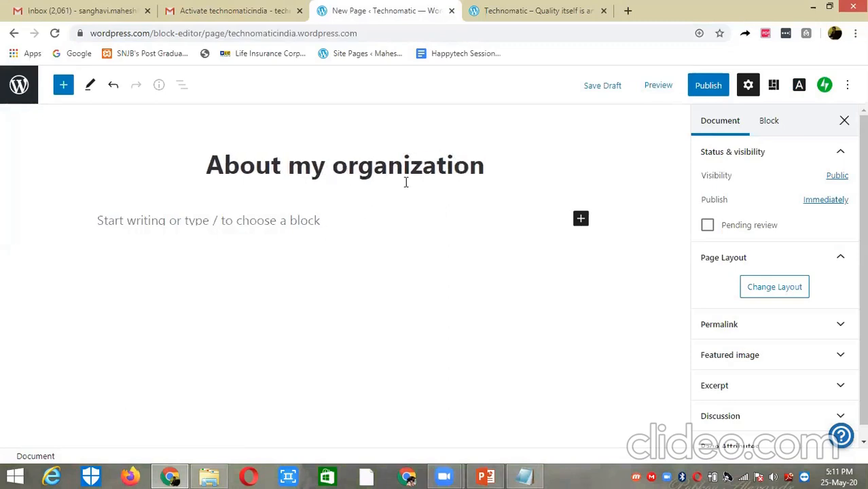
click(310, 169)
key(shift+Left)
text(M)
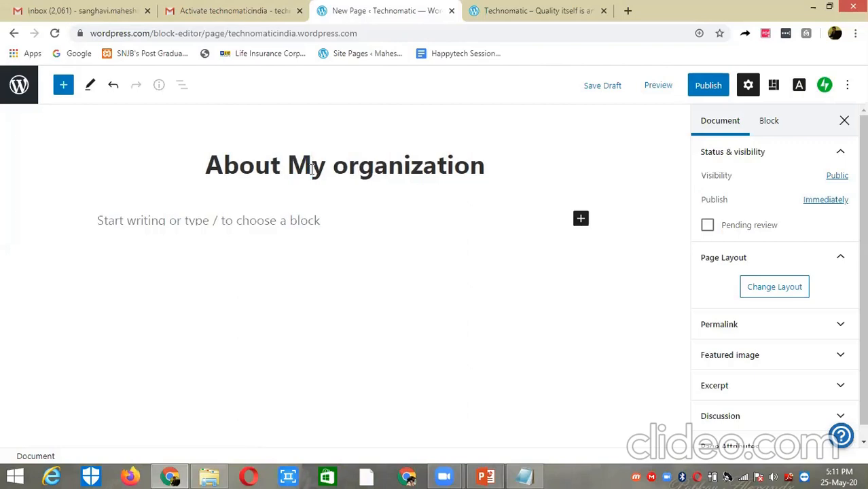
Capitalize the last word of the page title so it reads "About My Organization".
key(Right)
key(Right)
key(shift+Right)
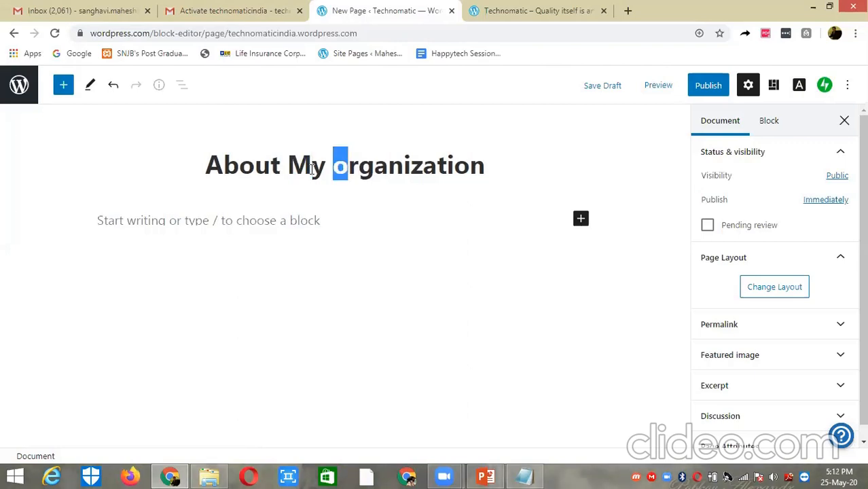
text(O)
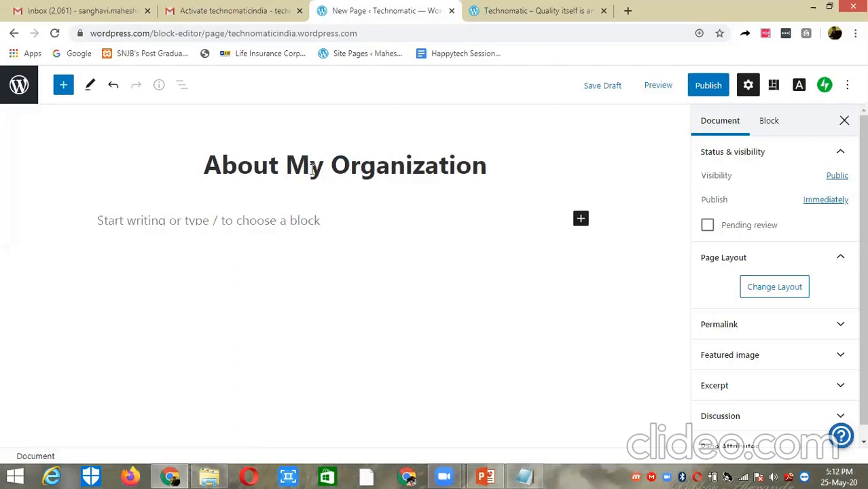
triple_click(232, 166)
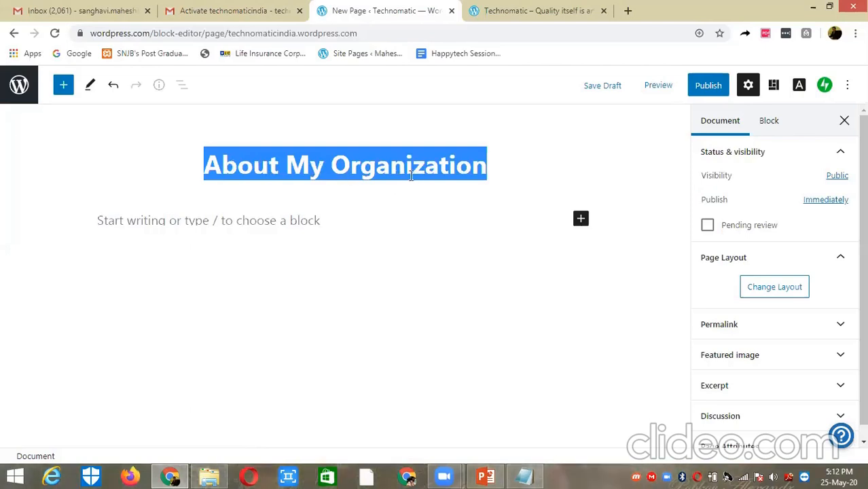
click(379, 169)
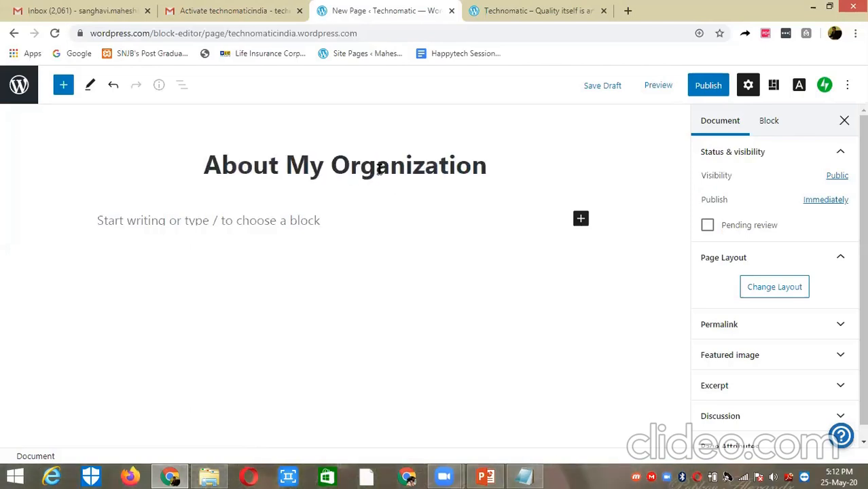
triple_click(379, 169)
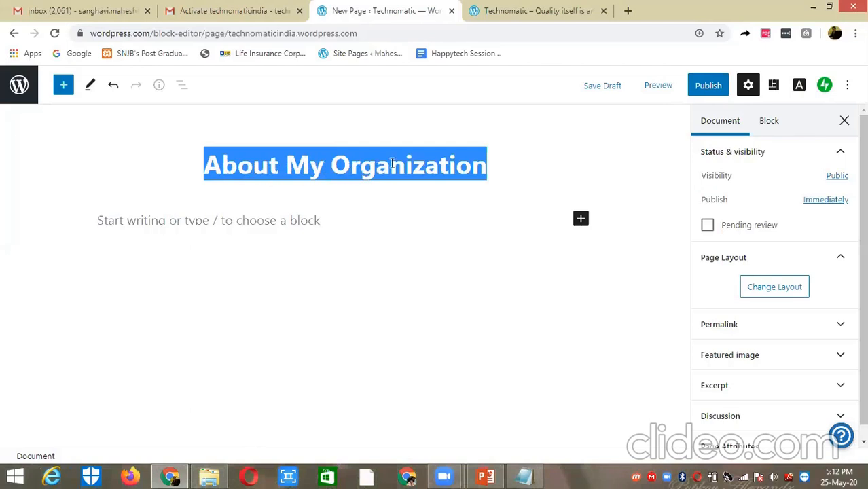
Browse the most used content blocks available for the page body and preview the Image block.
click(372, 311)
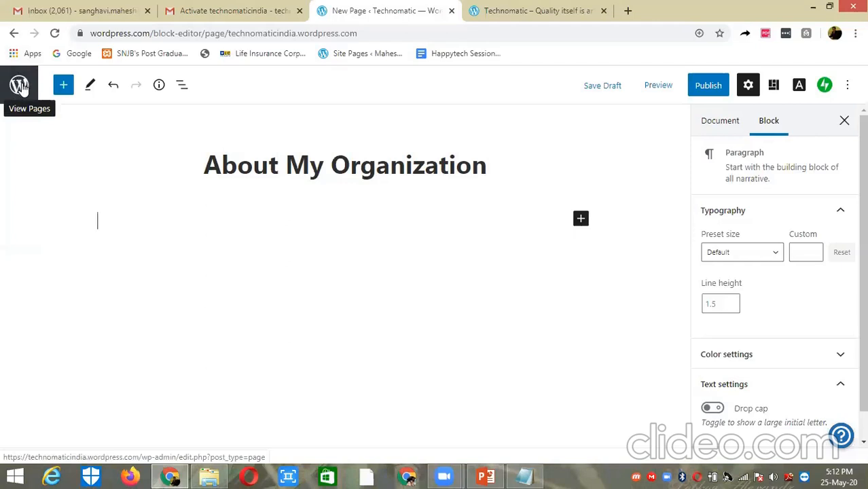
click(64, 86)
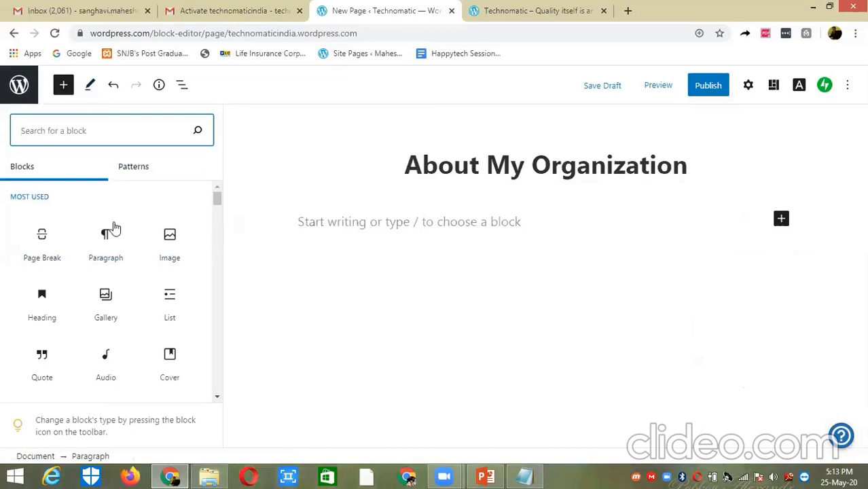
mouse_move(219, 195)
mouse_down()
mouse_move(217, 256)
mouse_move(218, 196)
mouse_up()
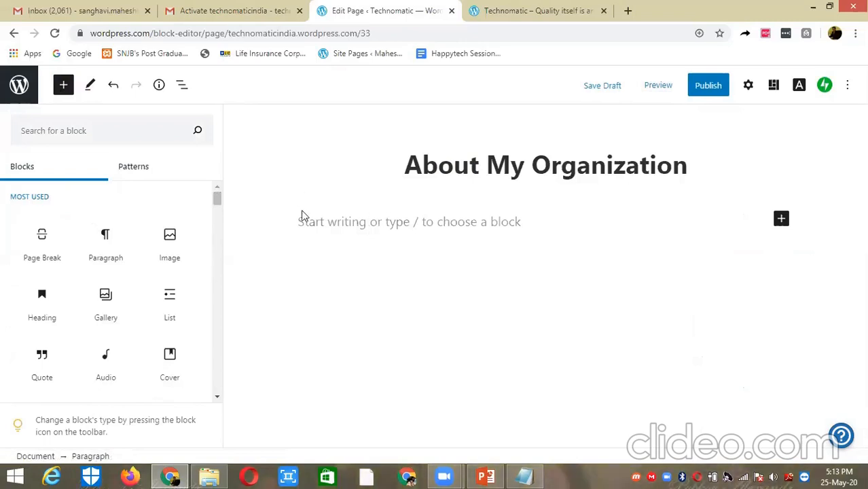
mouse_move(175, 237)
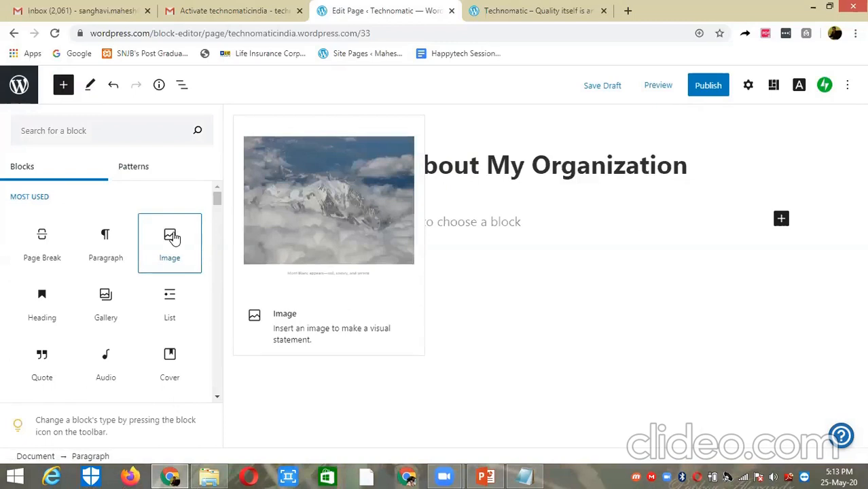
click(483, 262)
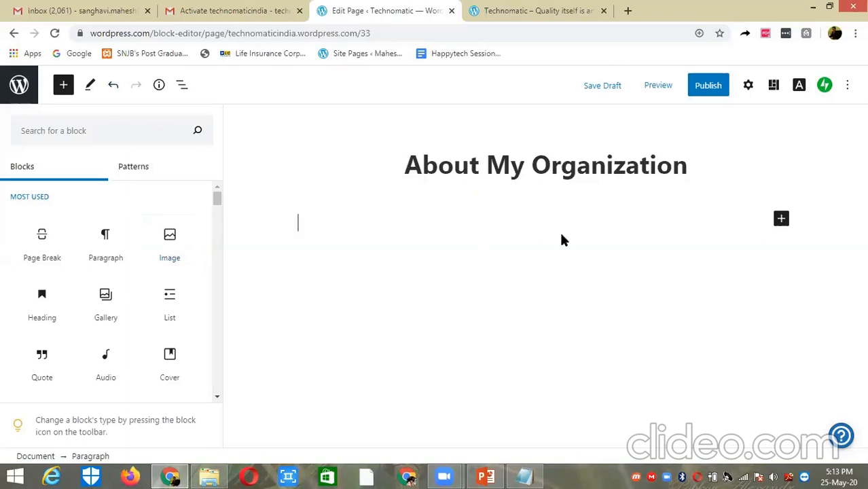
click(65, 87)
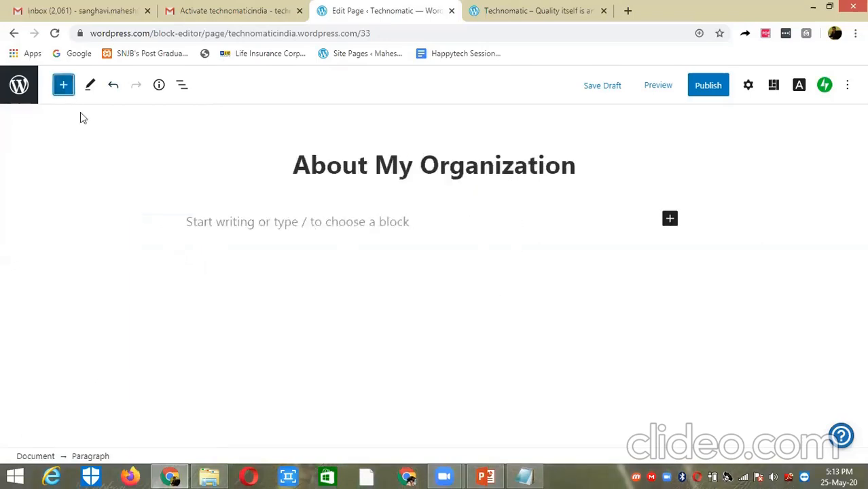
Write the paragraph "Technomatic, Nashik, India" under the page title and start a new empty paragraph below it.
click(394, 225)
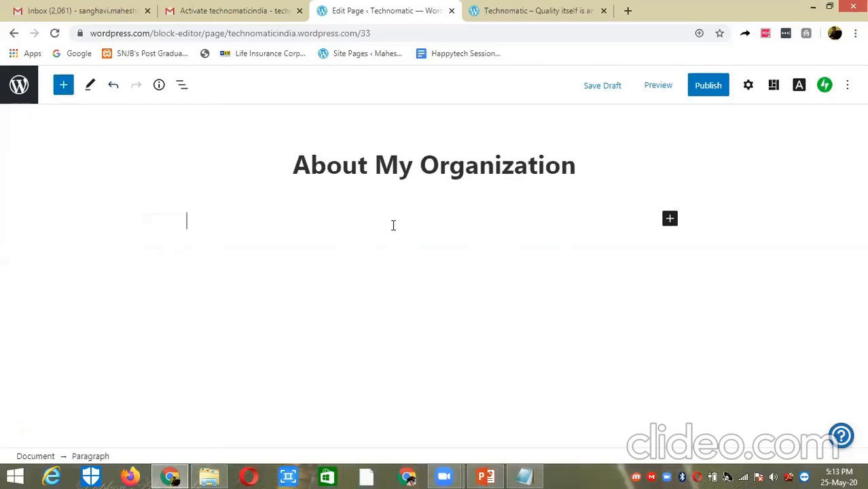
text(Techno)
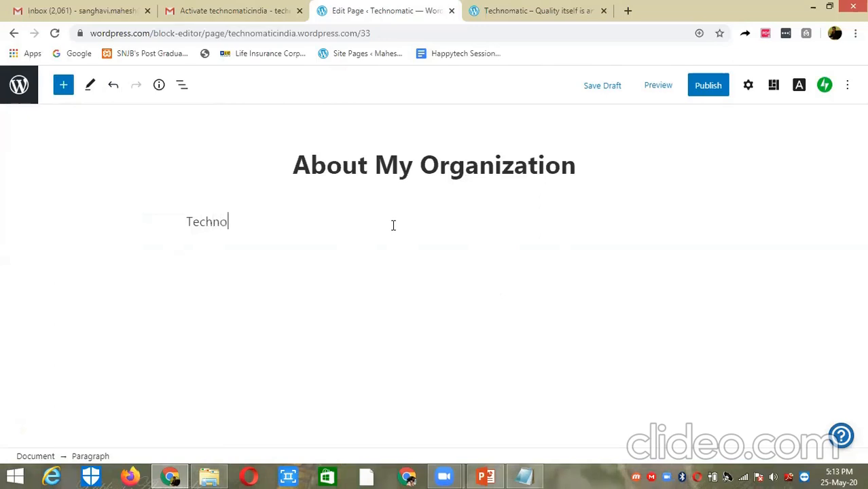
text(matic India)
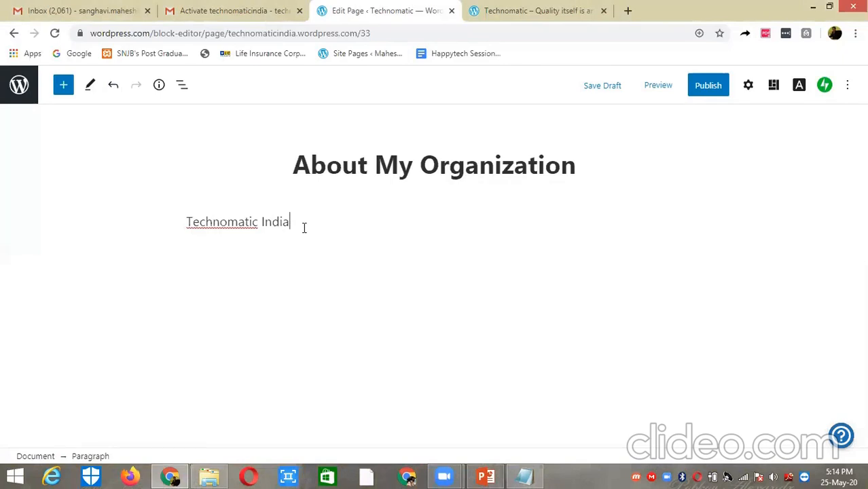
key(ctrl+shift+Left)
key(shift+Left)
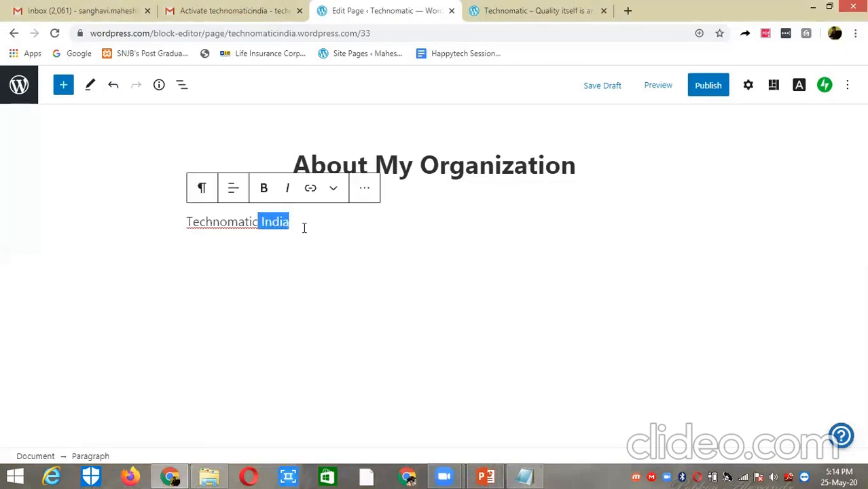
text(, Nashik , India)
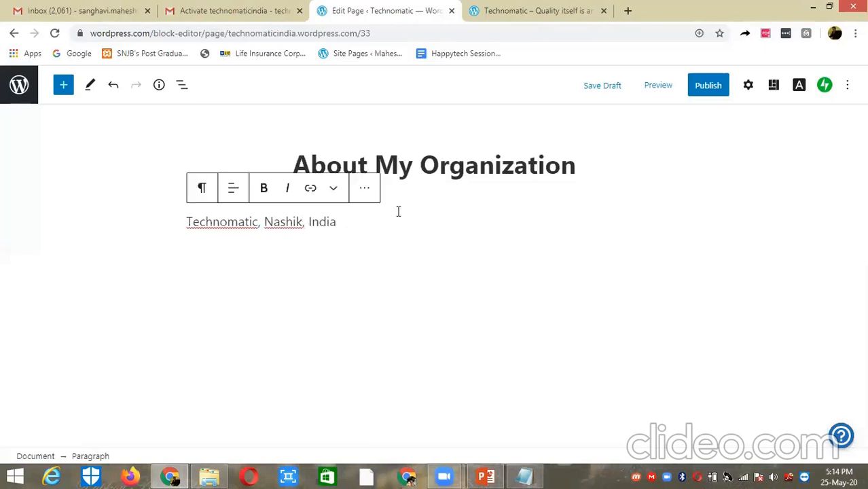
key(Return)
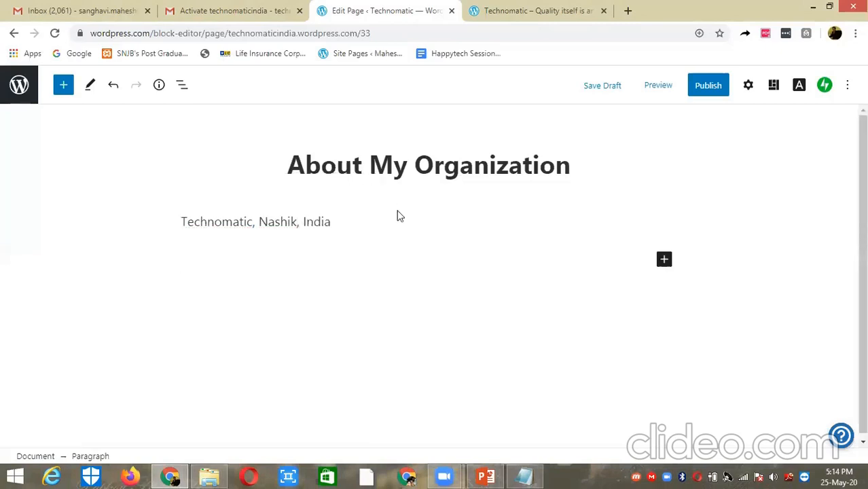
Make the whole "Technomatic, Nashik, India" line bold.
triple_click(229, 222)
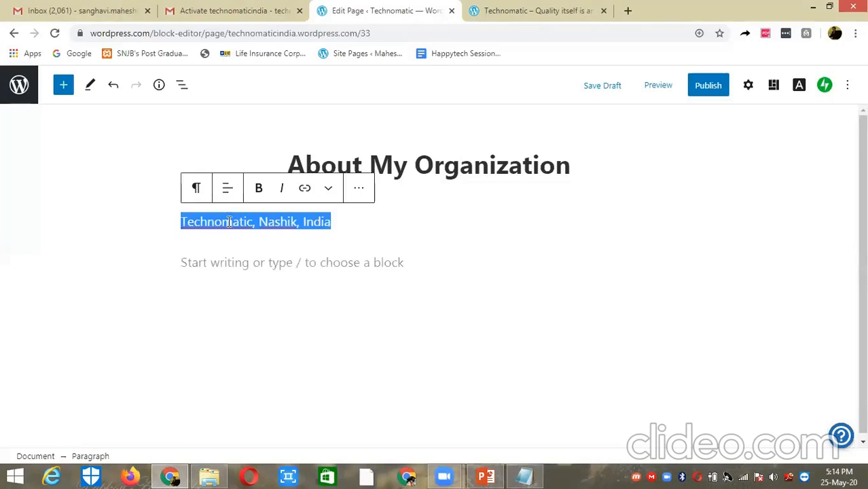
click(259, 189)
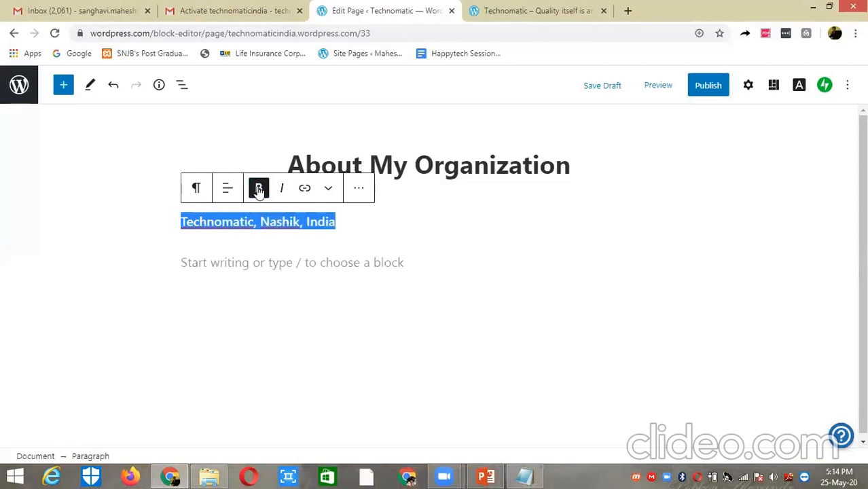
click(231, 260)
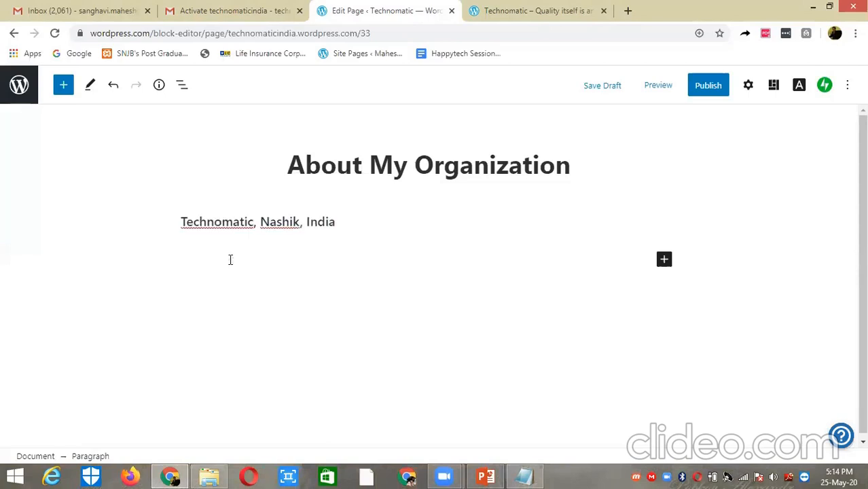
click(379, 224)
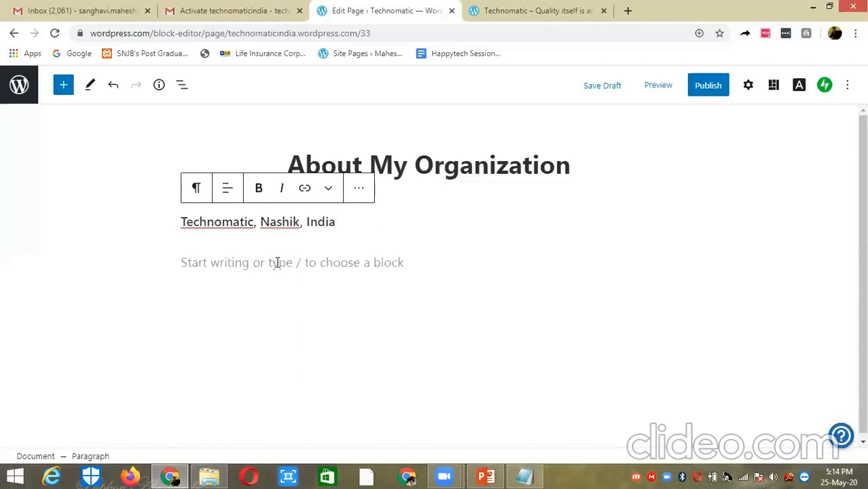
triple_click(241, 224)
key(ctrl+b)
click(242, 225)
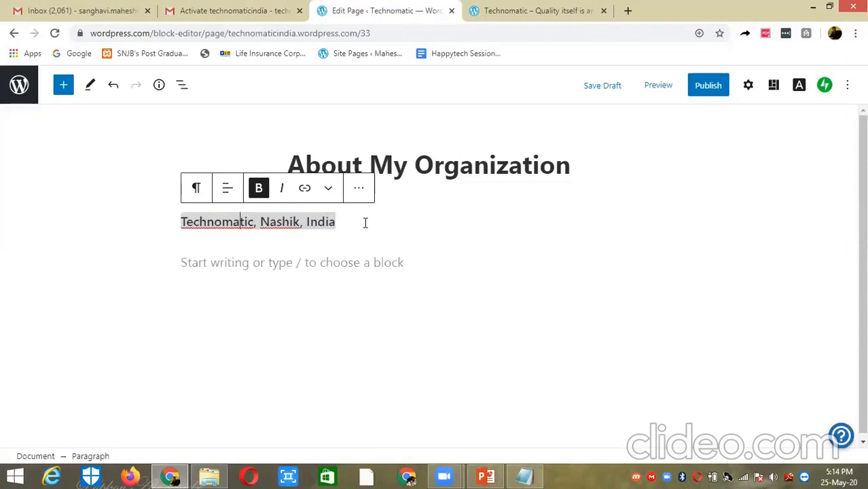
click(367, 223)
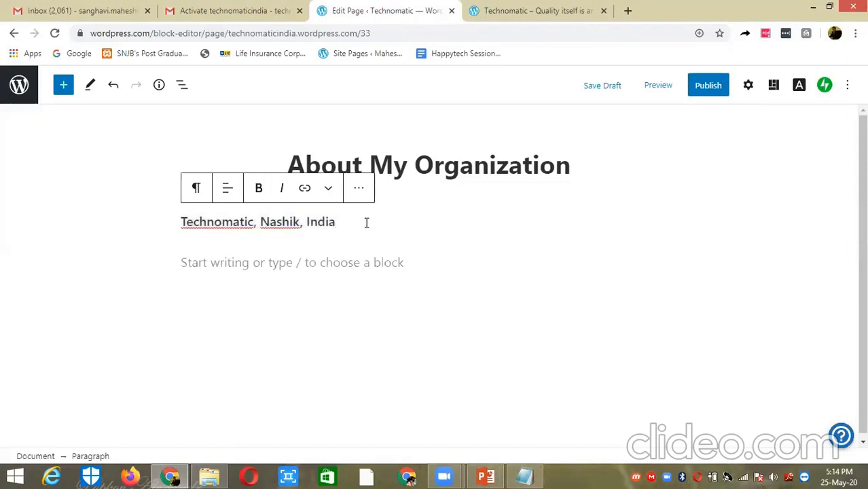
triple_click(423, 158)
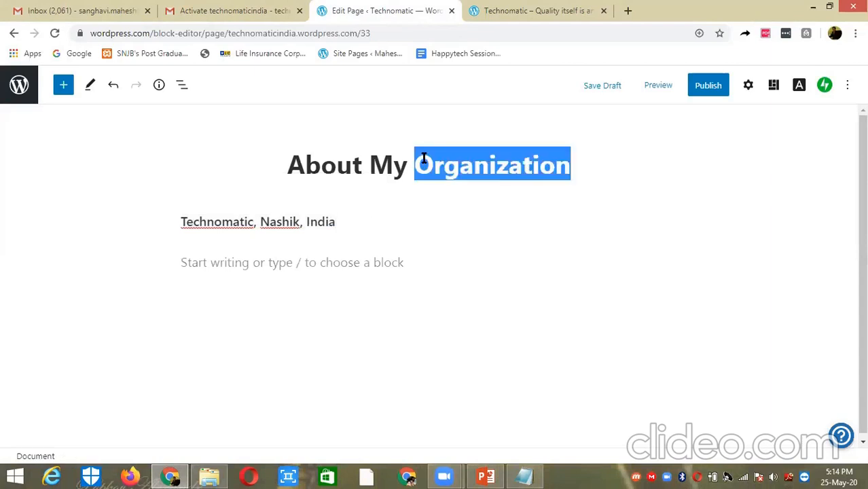
triple_click(262, 223)
click(350, 233)
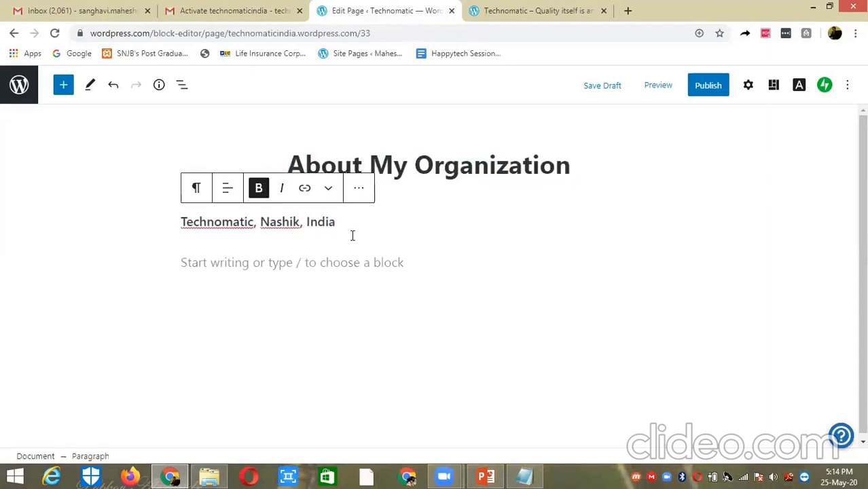
Insert an Image block in the empty paragraph below the "Technomatic, Nashik, India" line.
click(242, 261)
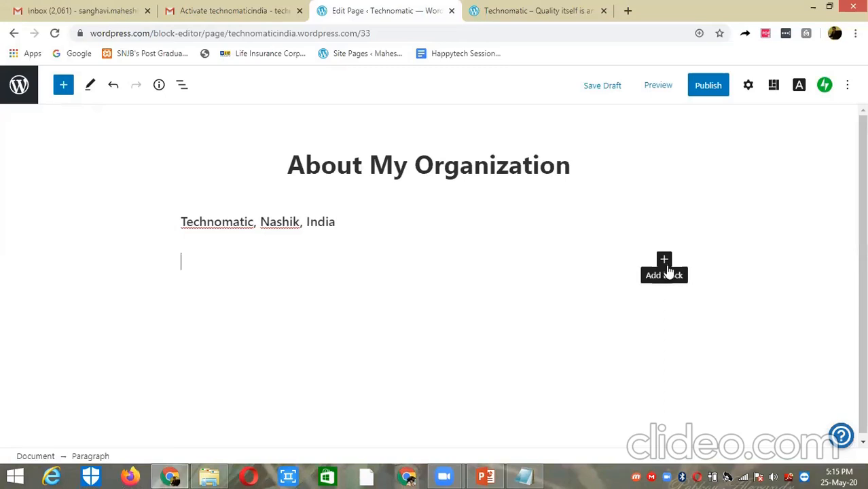
click(63, 87)
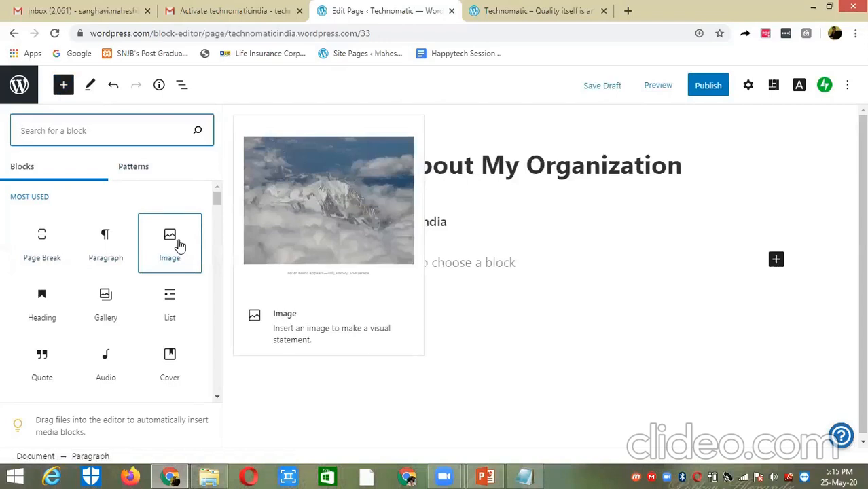
click(170, 242)
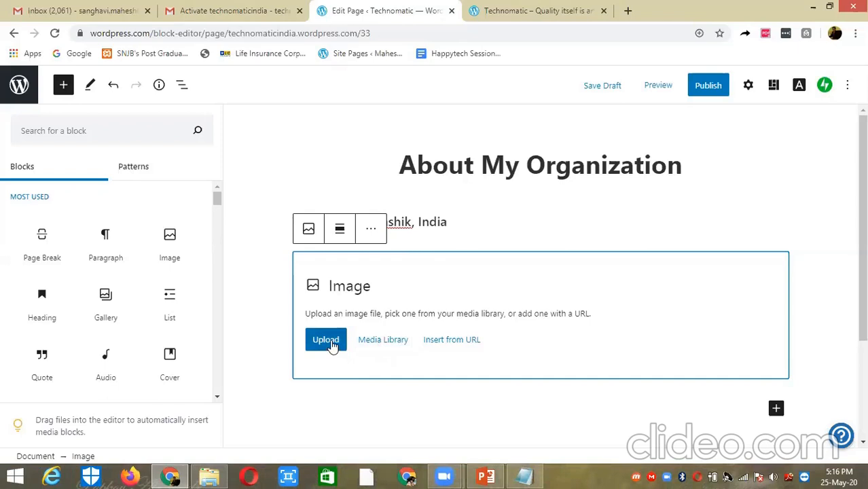
Upload logo.png from the TechnoMatic folder on the Desktop into the Image block.
click(326, 340)
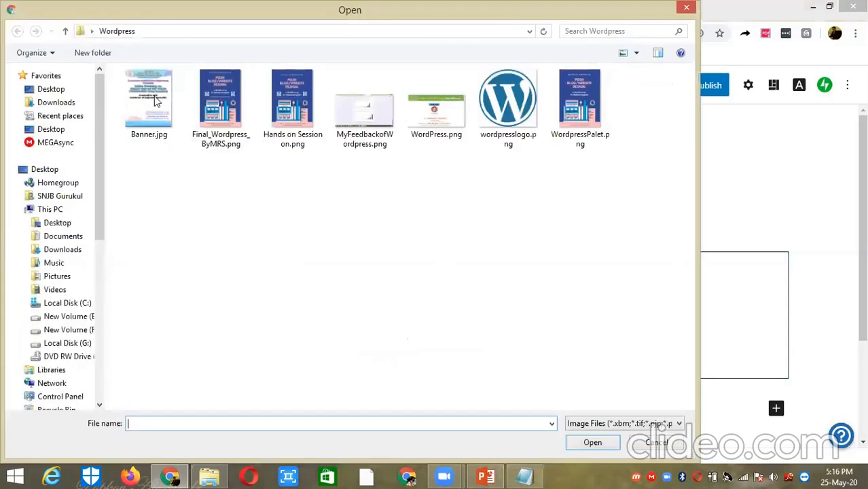
click(66, 31)
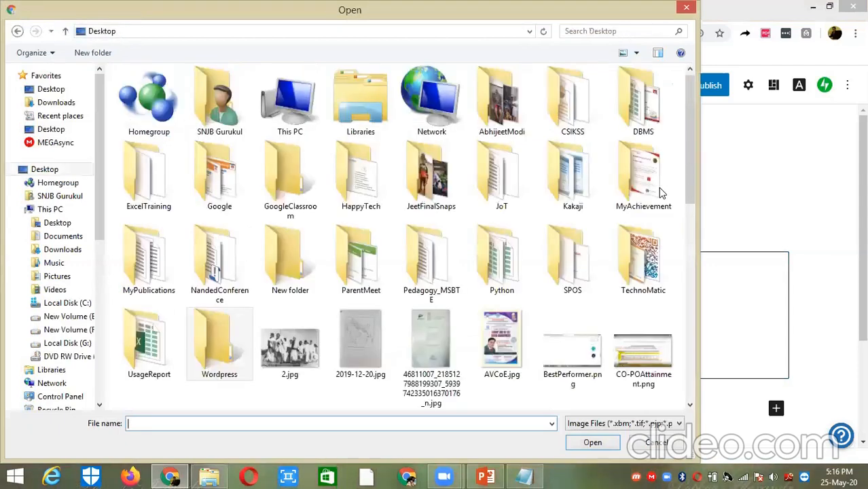
click(632, 264)
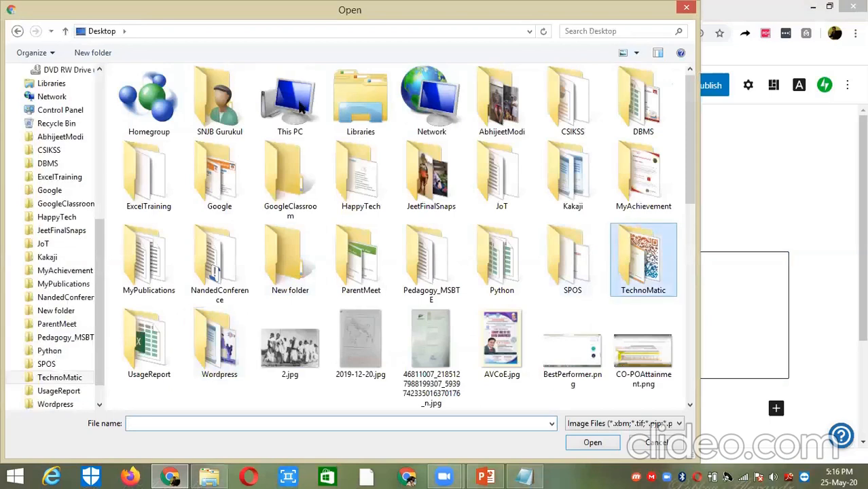
key(Return)
click(299, 103)
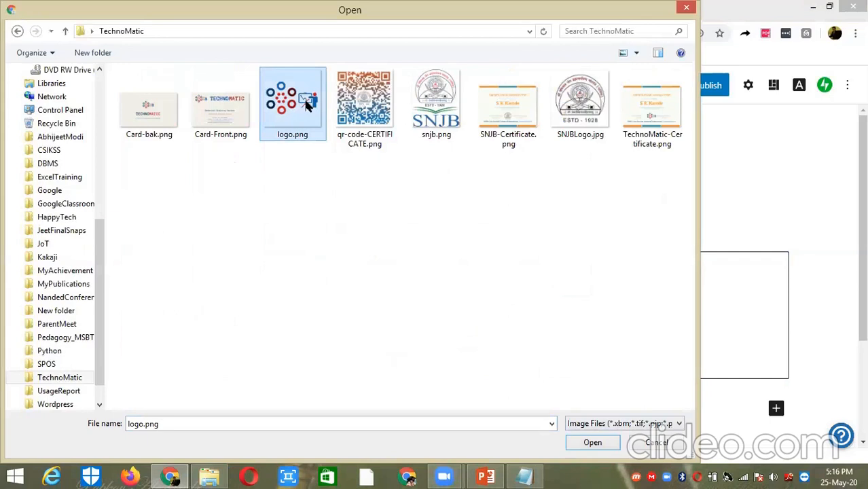
double_click(317, 129)
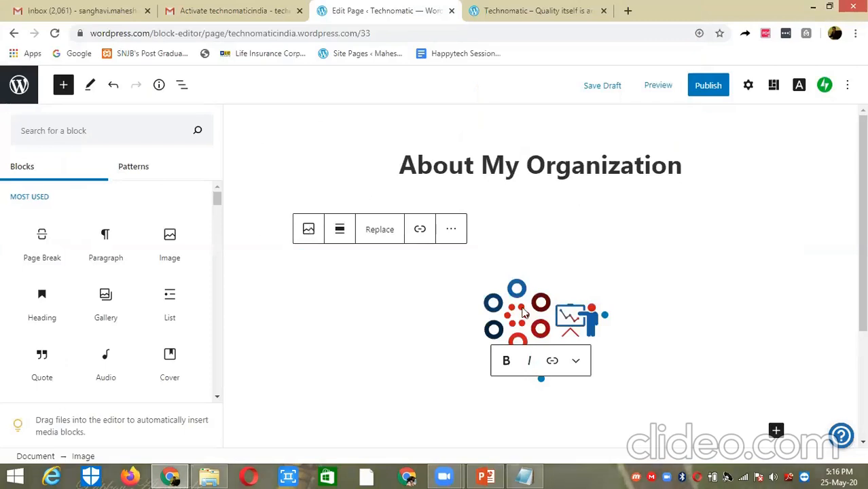
click(523, 312)
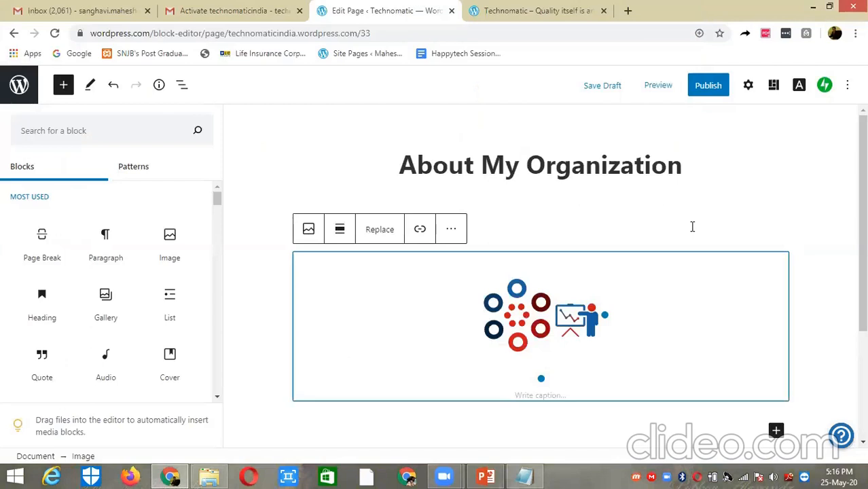
click(651, 223)
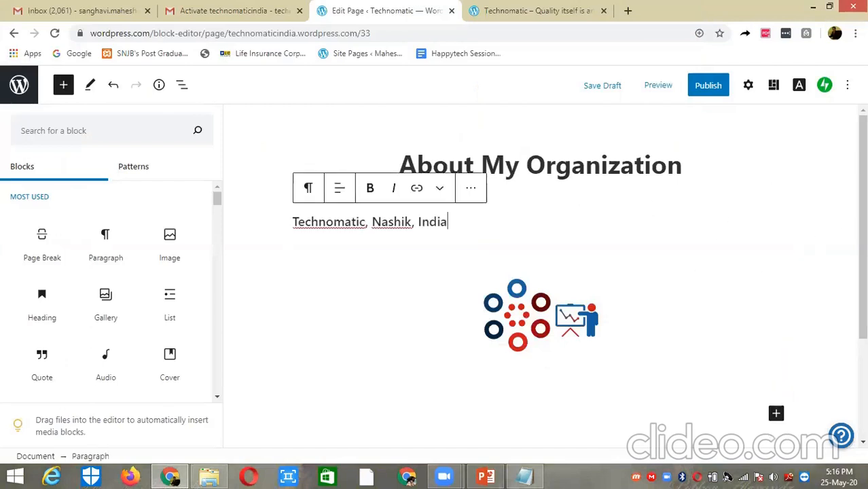
scroll(579, 268, down, 1)
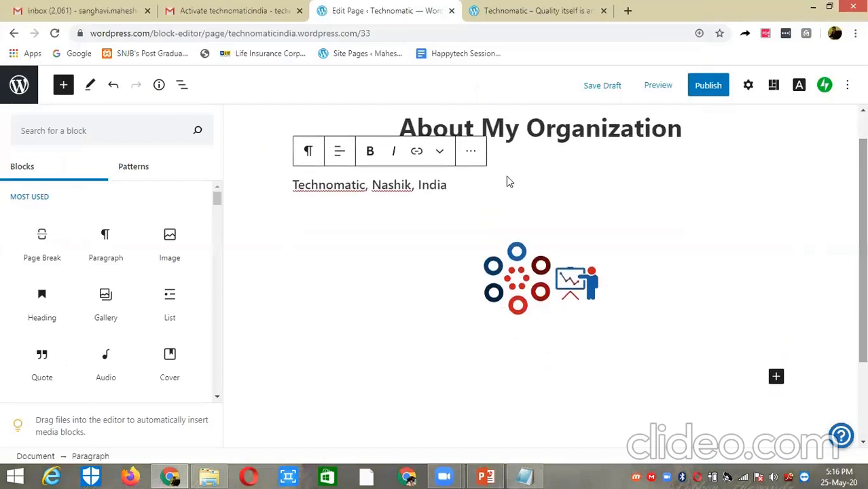
double_click(535, 135)
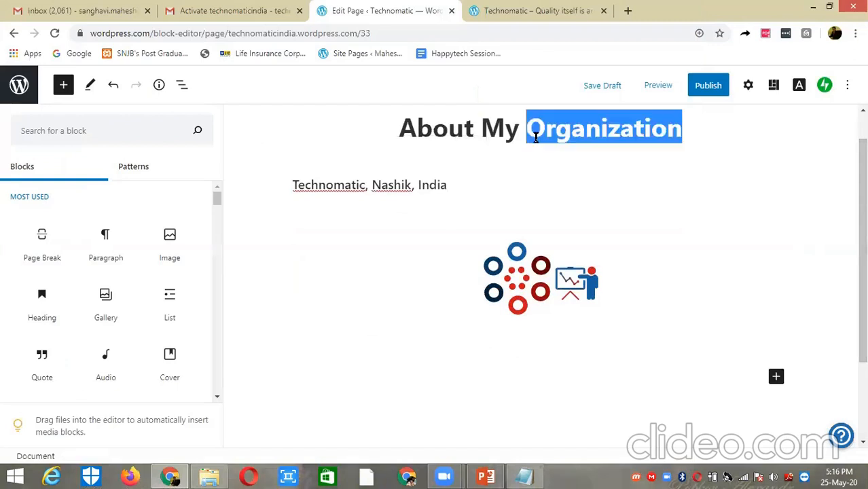
click(536, 138)
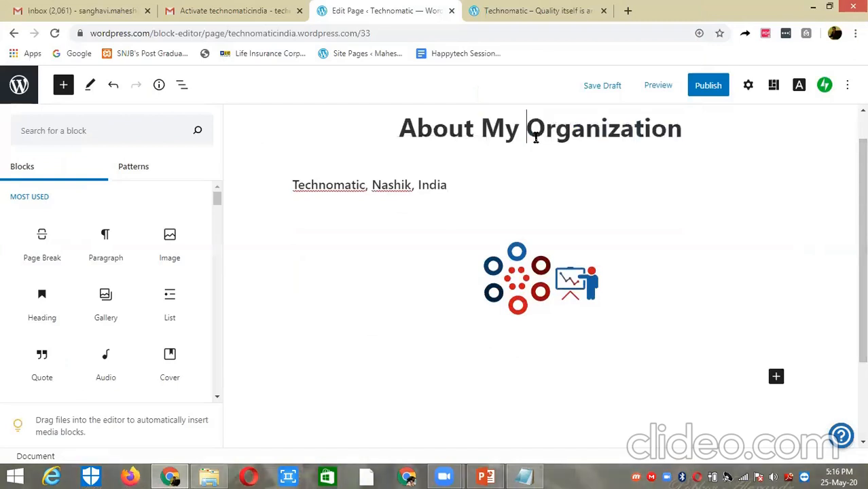
triple_click(359, 186)
click(514, 281)
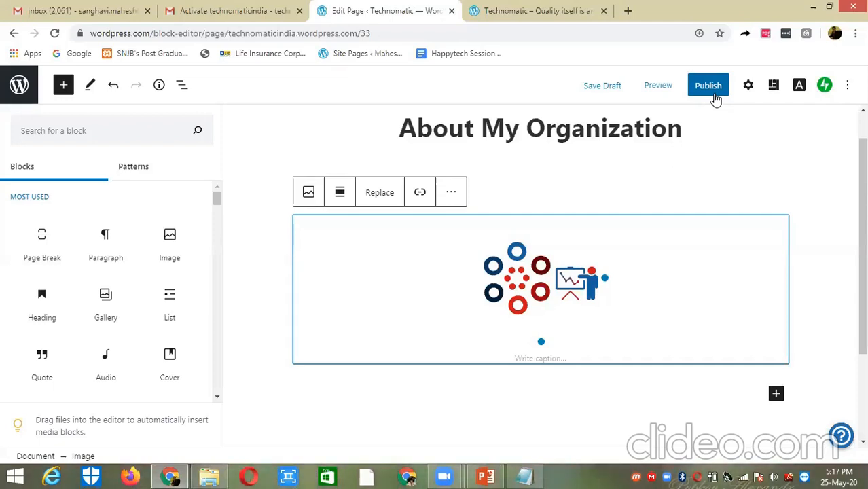
Start publishing the "About My Organization" page and open its visibility options in the pre-publish check.
click(709, 89)
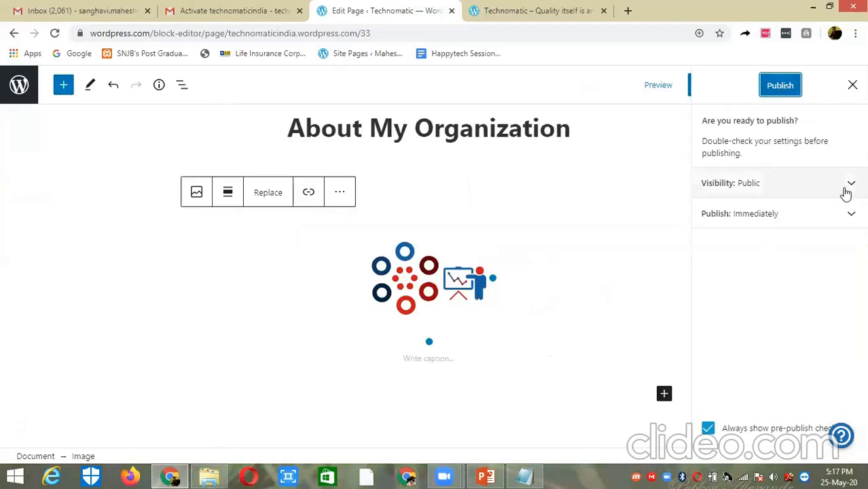
click(781, 183)
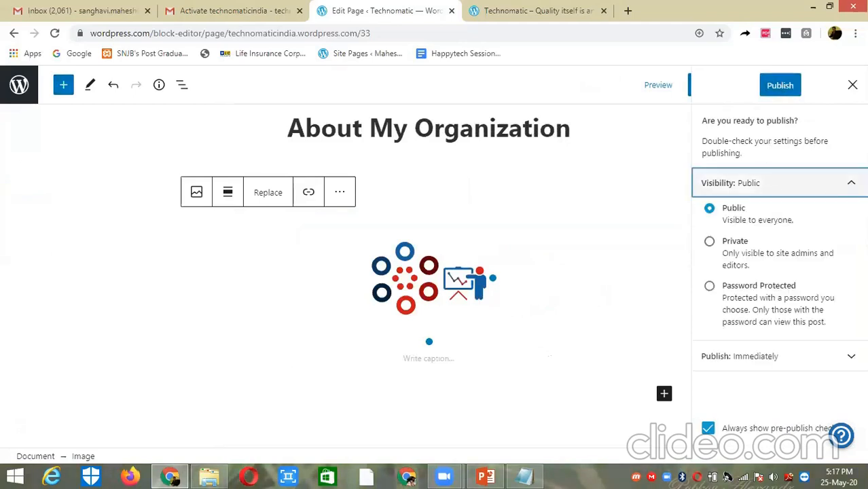
Review the page's visibility options and publish the About My Organization page immediately with Public visibility.
click(781, 183)
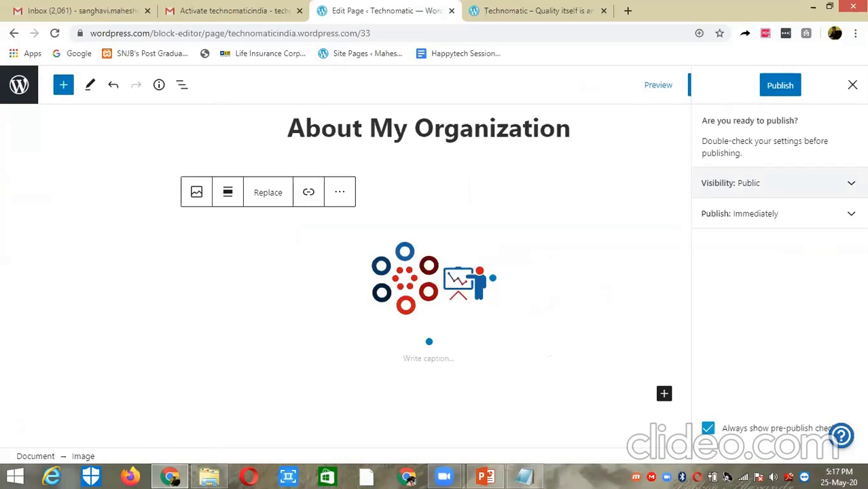
click(774, 183)
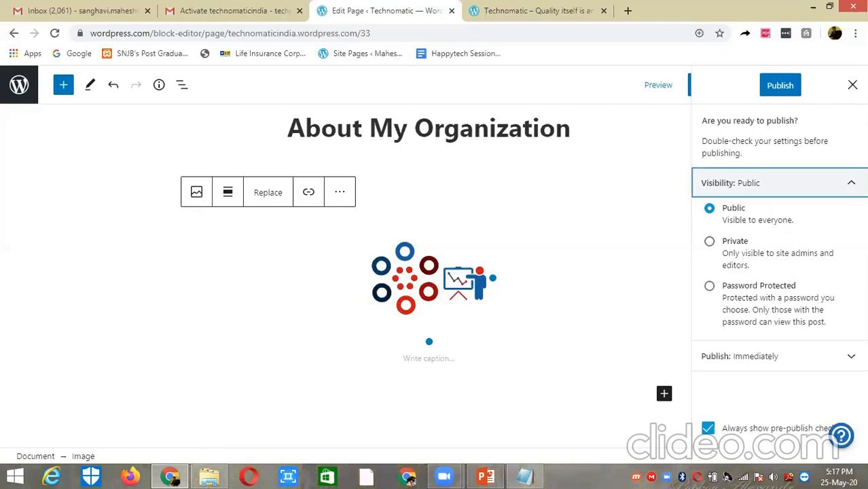
click(780, 183)
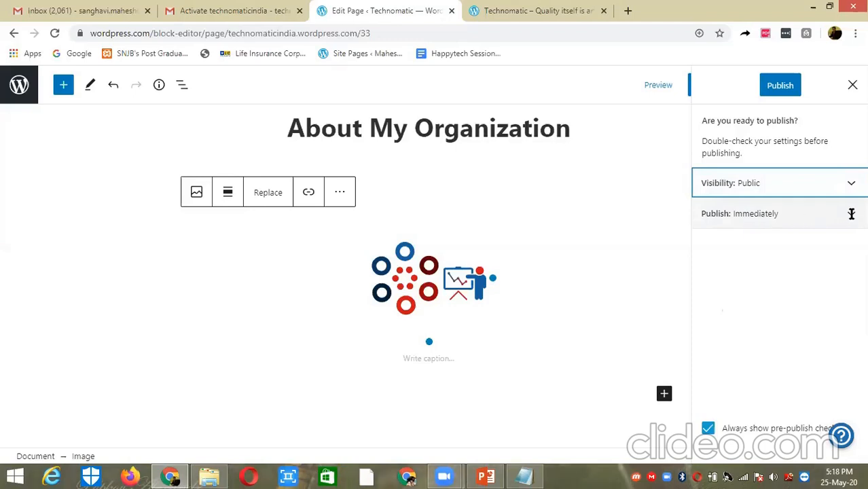
click(781, 87)
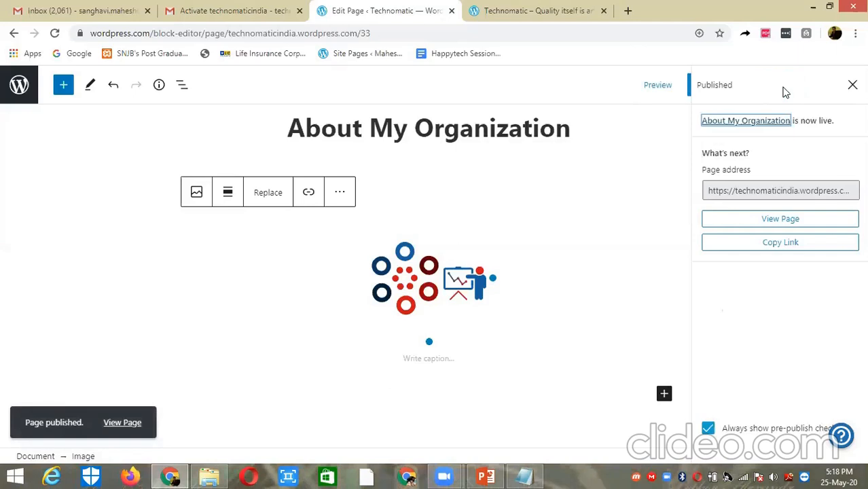
Copy the published page's address and open technomaticindia.wordpress.com/about-my-organization/ in the browser tab showing the live site.
click(759, 193)
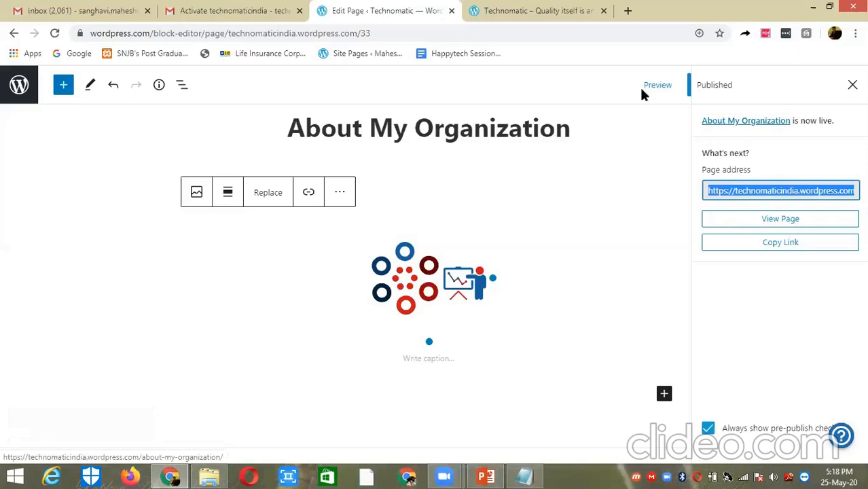
click(550, 9)
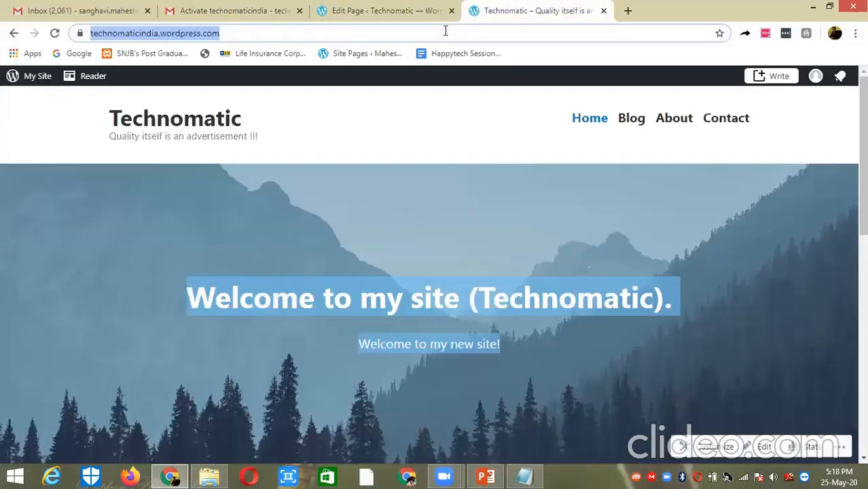
text(https://technomaticindia.wordpress.com/about-my-organization/)
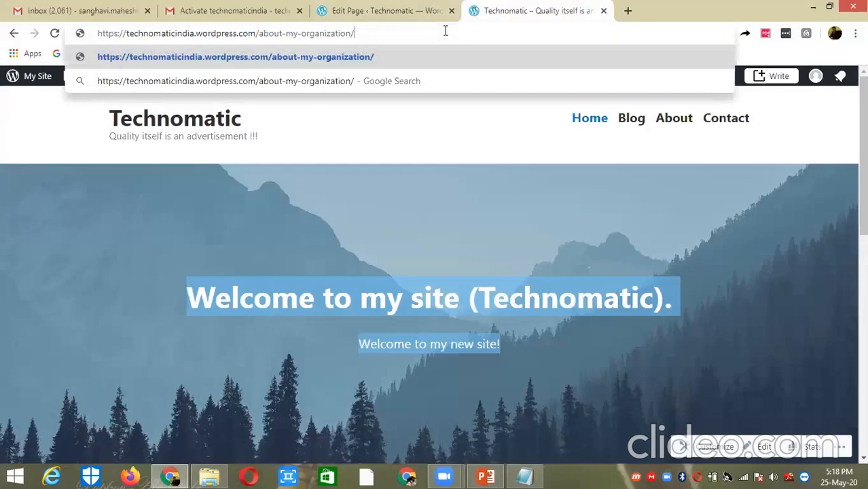
key(Return)
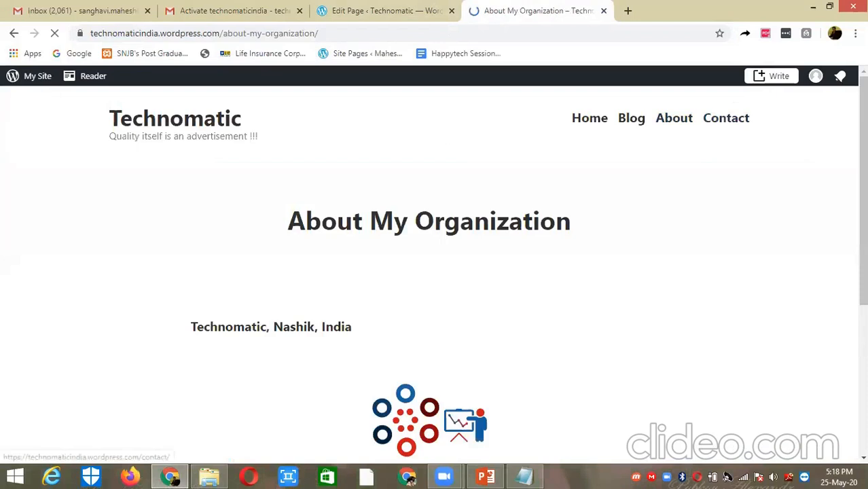
Examine the live page's title, organization text and logo image, comparing them with the page in the editor.
scroll(485, 142, down, 1)
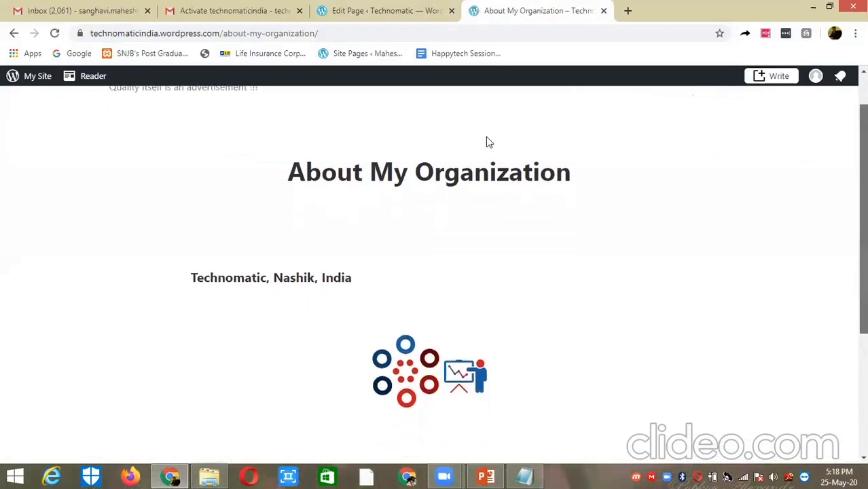
triple_click(449, 173)
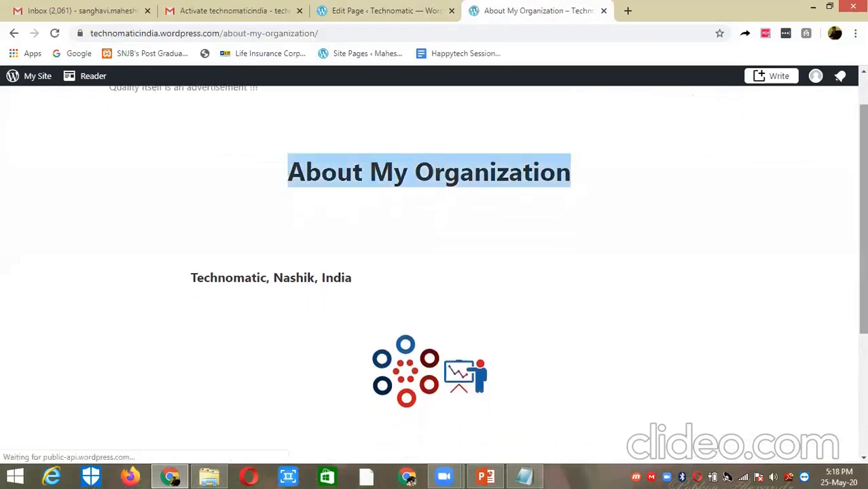
scroll(863, 237, down, 2)
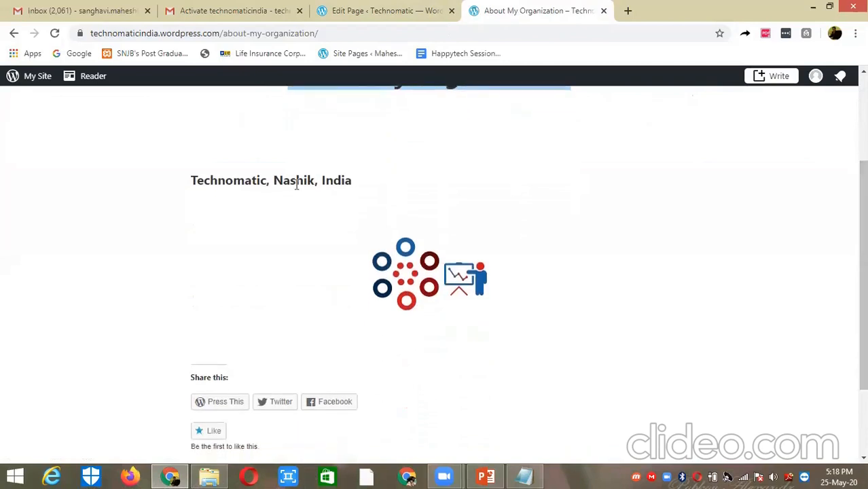
triple_click(279, 176)
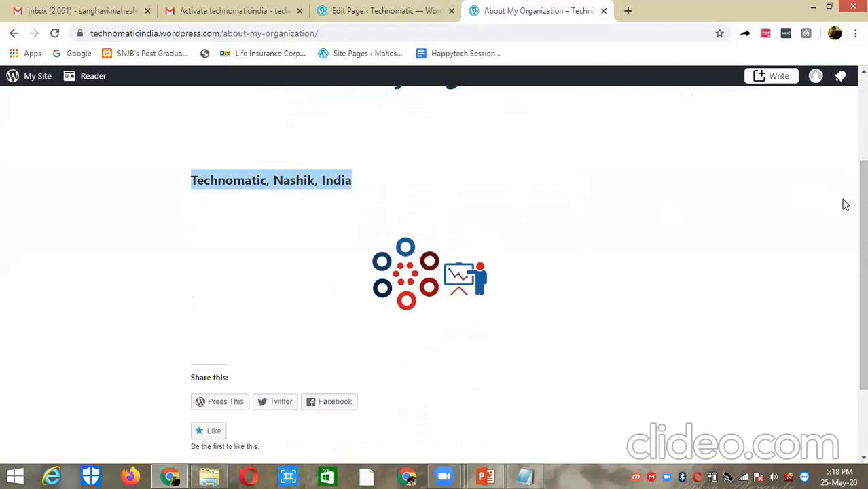
scroll(837, 199, up, 1)
scroll(528, 291, up, 2)
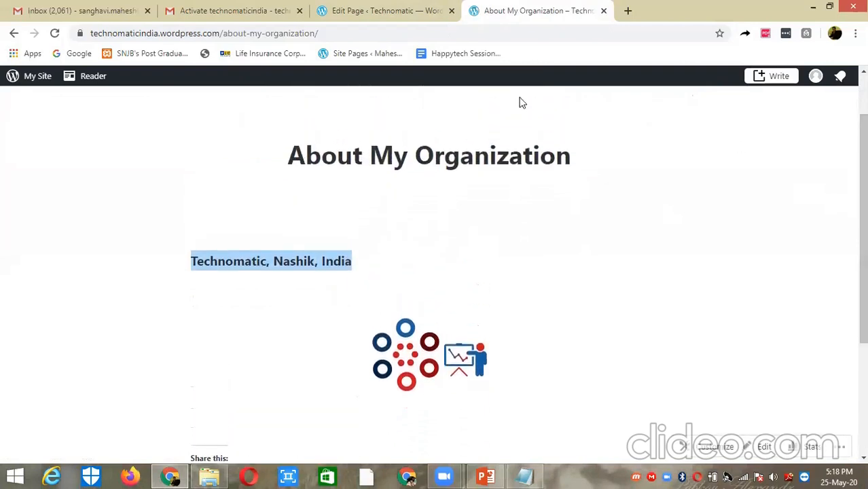
click(382, 9)
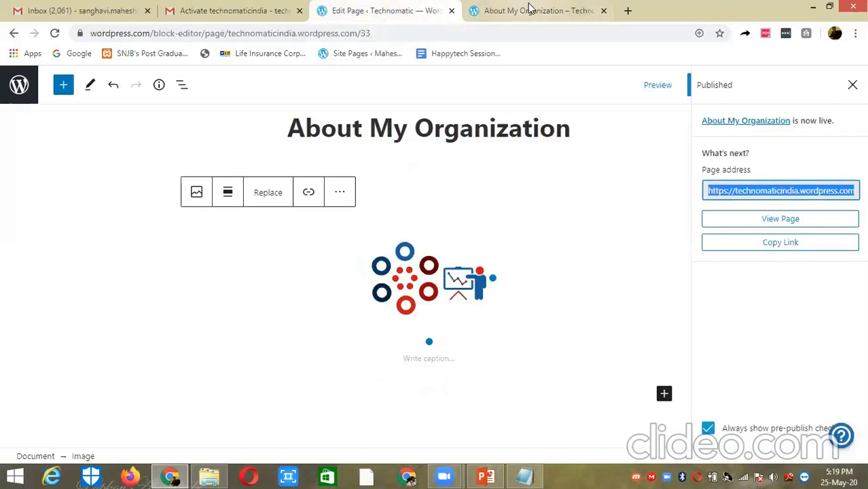
click(508, 9)
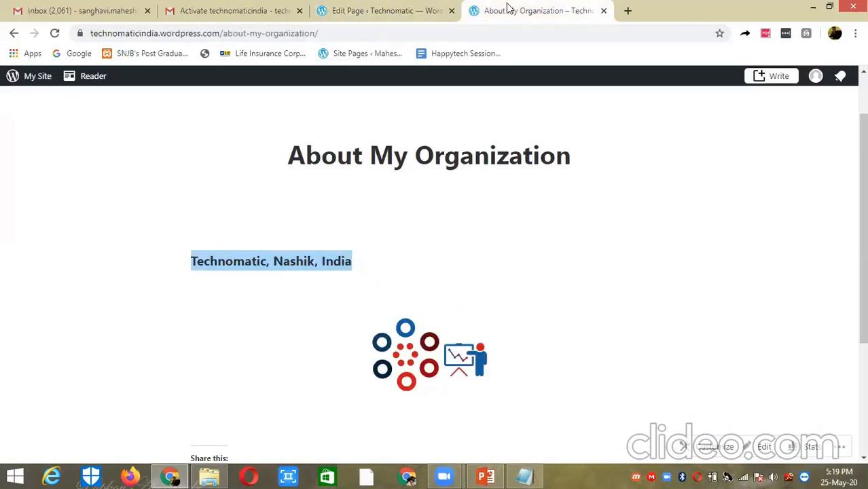
click(418, 18)
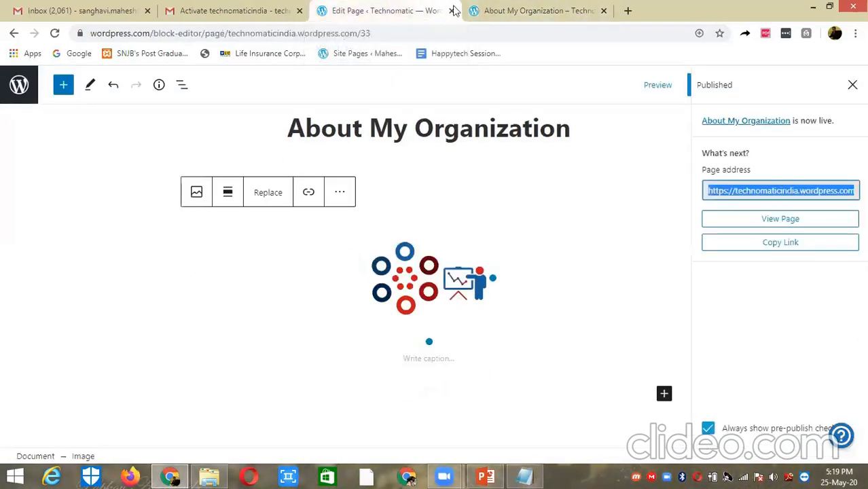
click(516, 6)
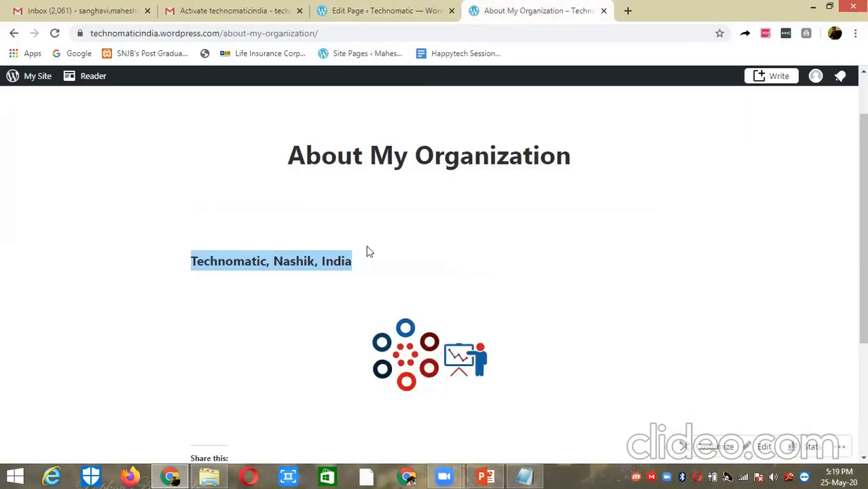
scroll(510, 326, down, 1)
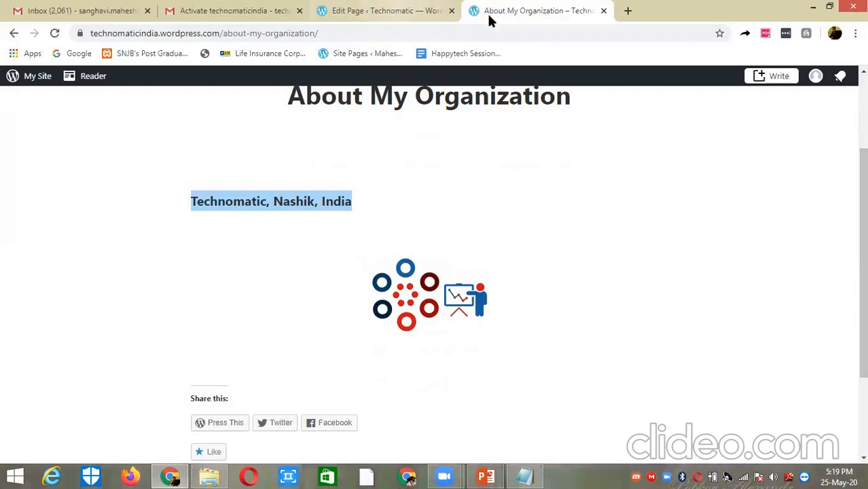
Return to the page editor and add an empty paragraph block below the logo image.
click(401, 15)
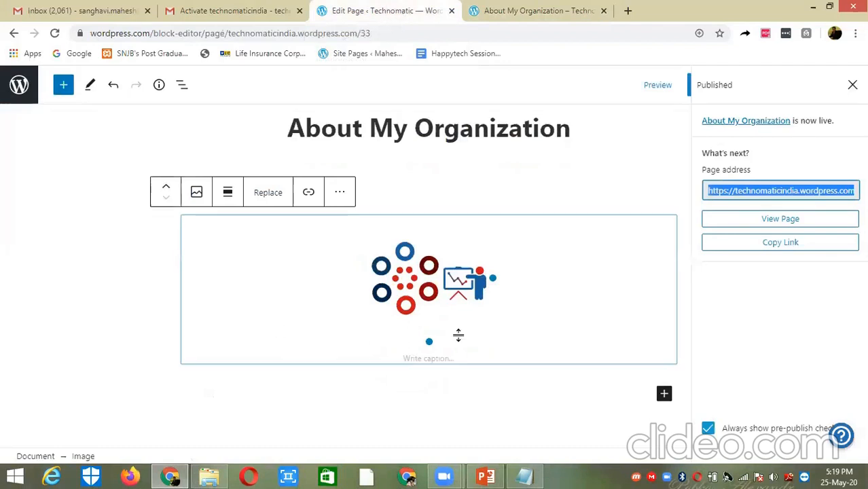
click(311, 386)
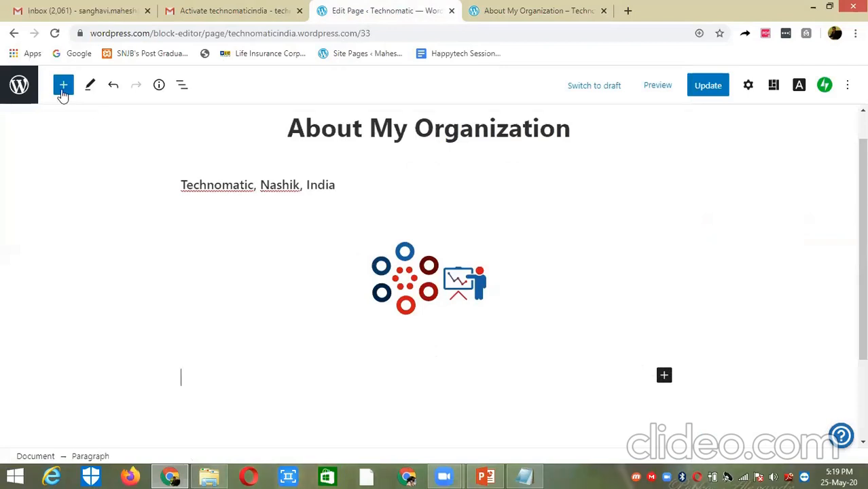
click(62, 90)
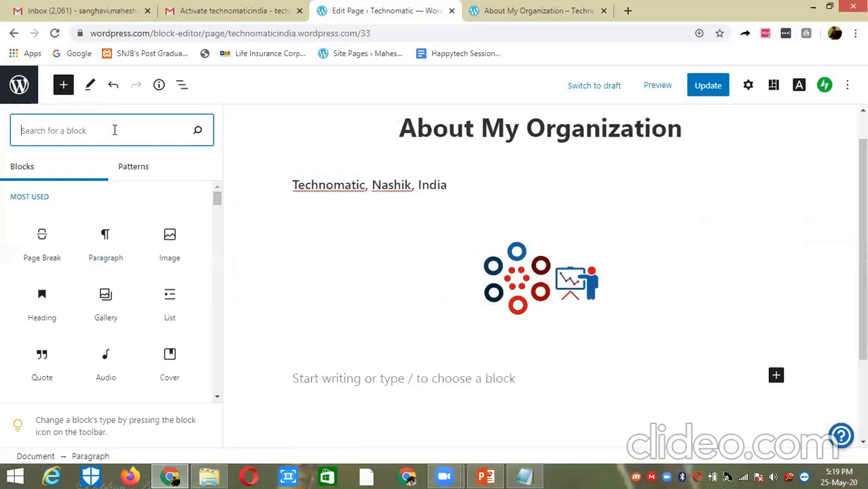
text(file)
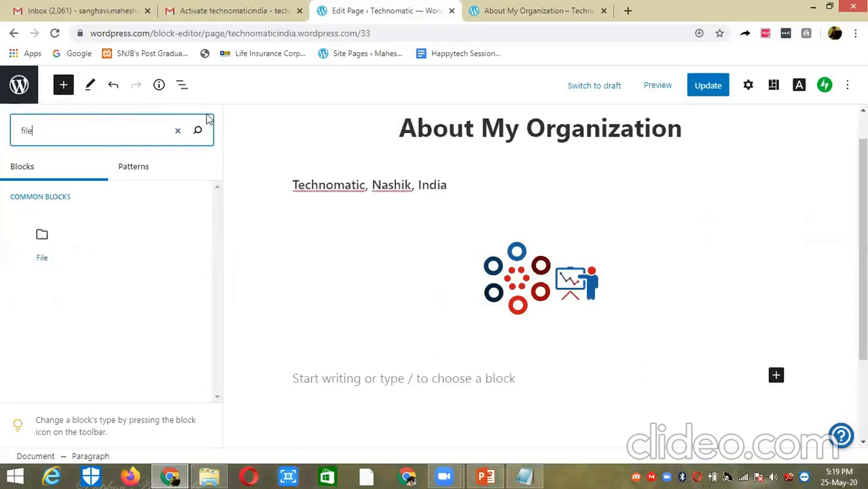
click(177, 131)
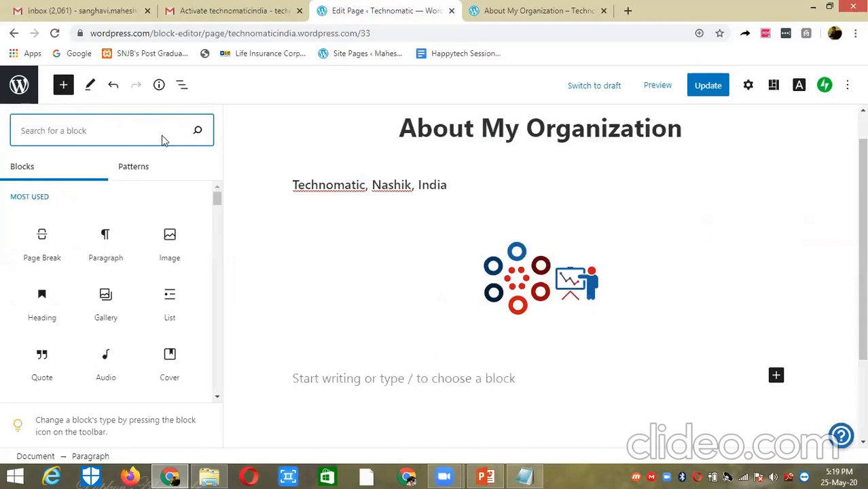
click(62, 84)
click(521, 14)
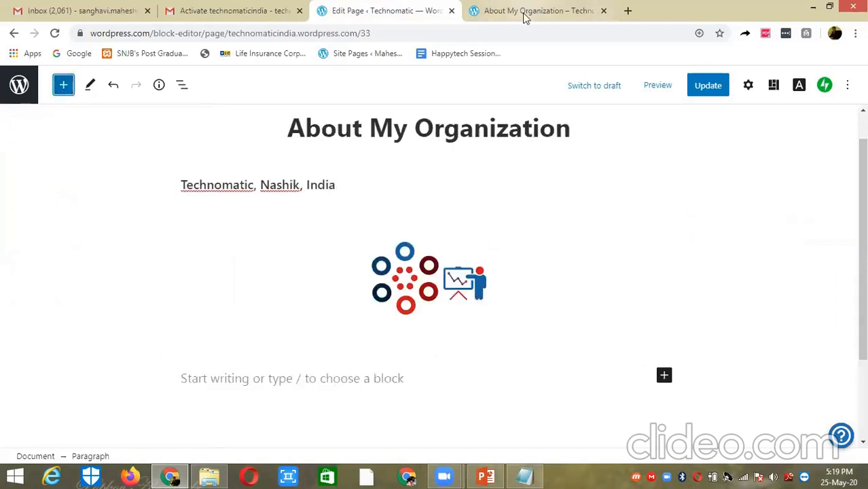
click(411, 15)
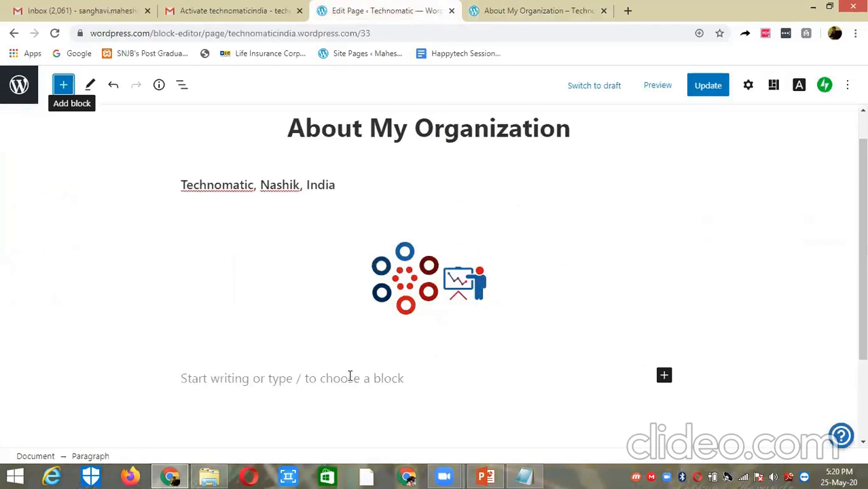
Find the File block by searching for "file" and insert it below the logo image.
click(63, 85)
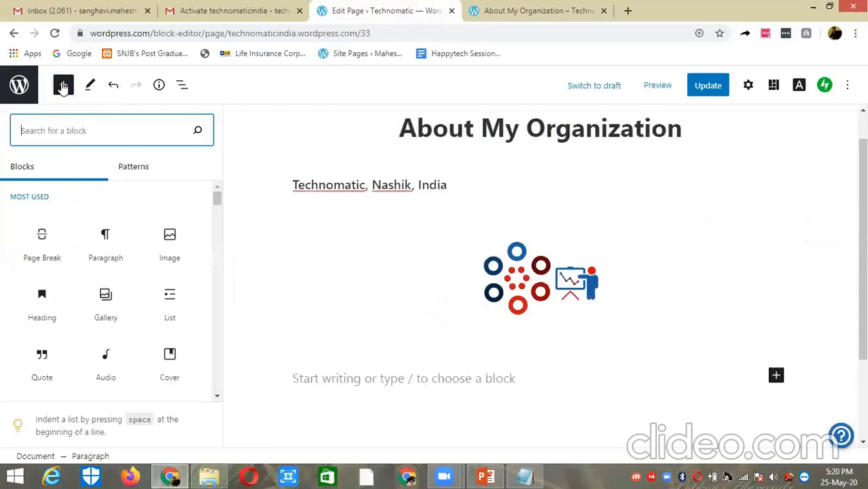
text(file)
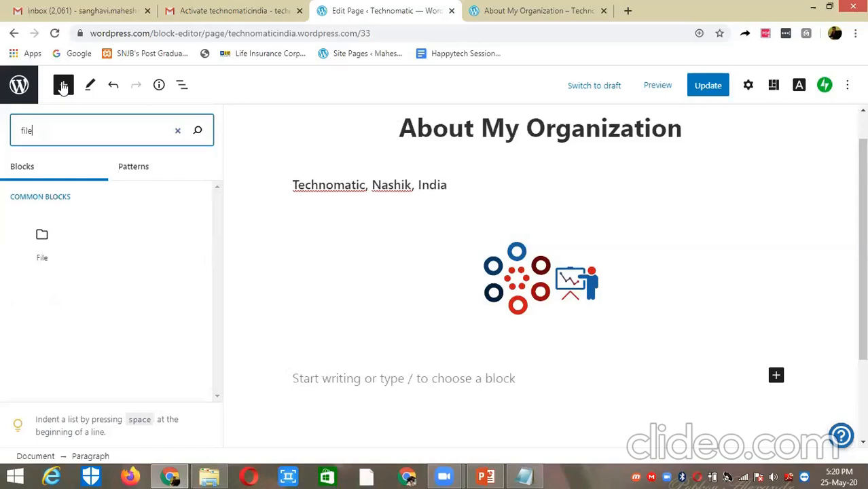
mouse_move(42, 241)
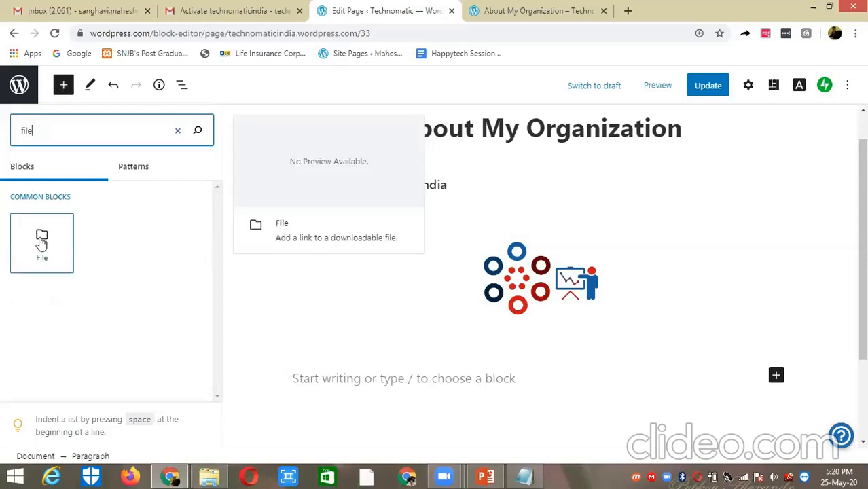
click(42, 240)
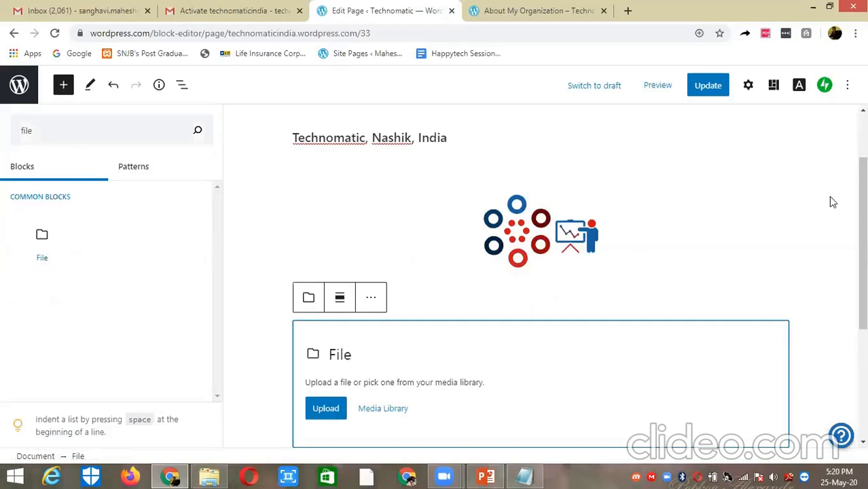
drag(863, 225, 863, 283)
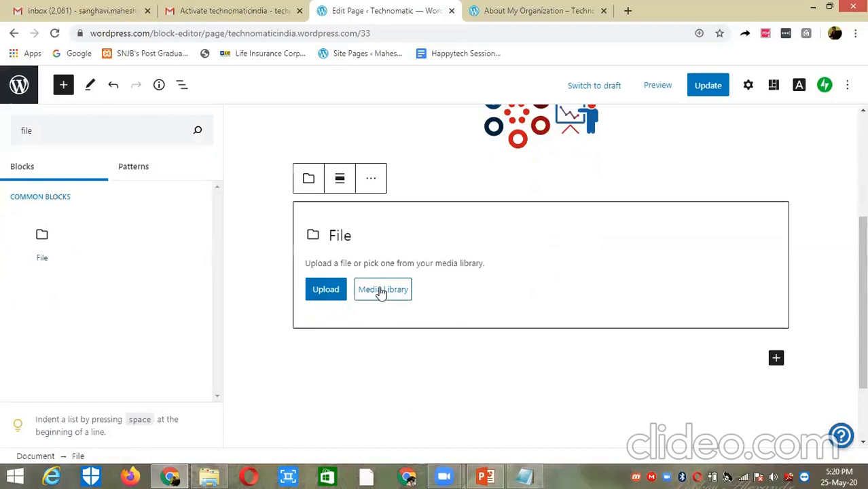
Upload WordPress.pdf from the Wordpress folder on the Desktop into the File block.
click(326, 289)
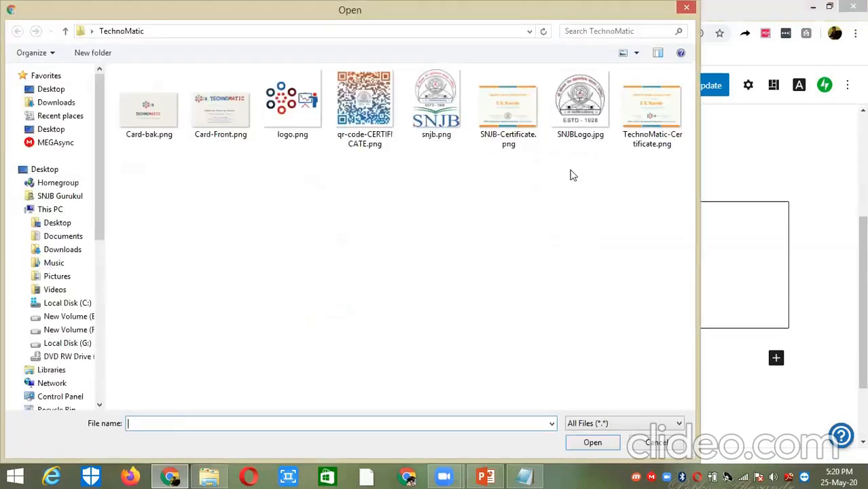
click(65, 31)
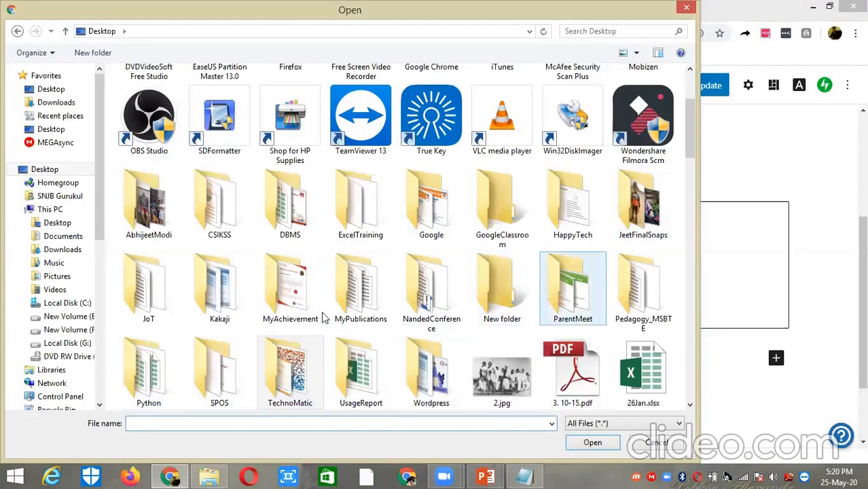
click(431, 374)
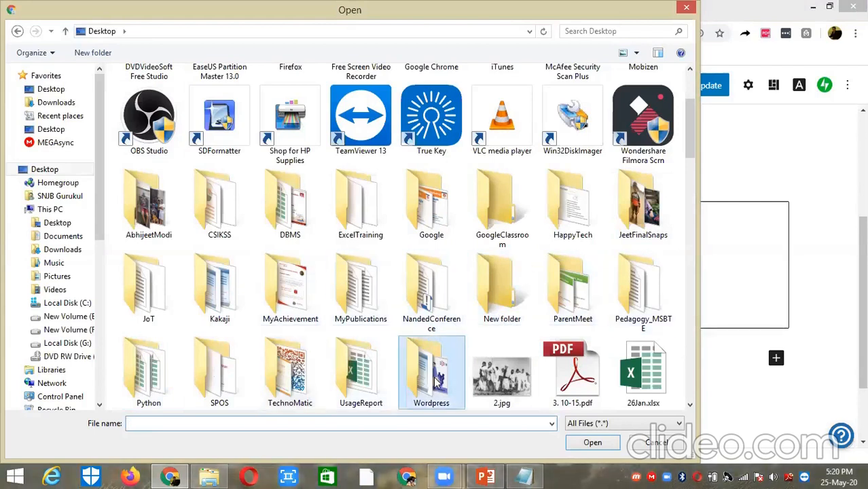
key(Return)
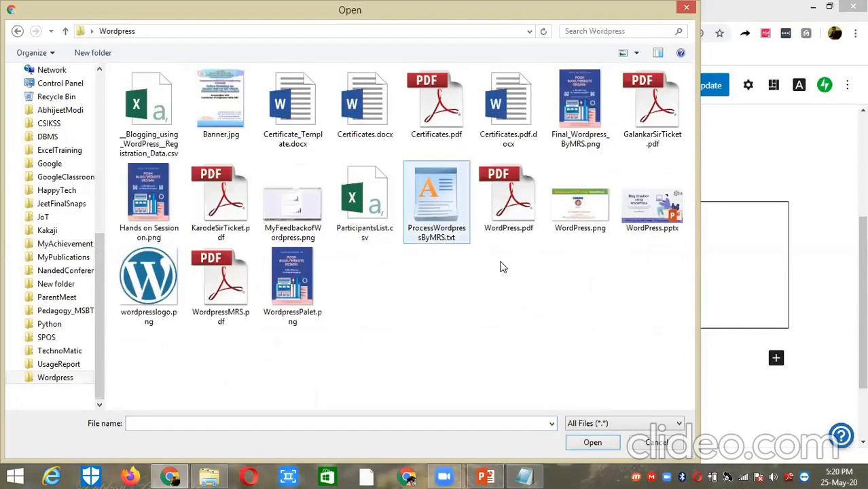
click(515, 219)
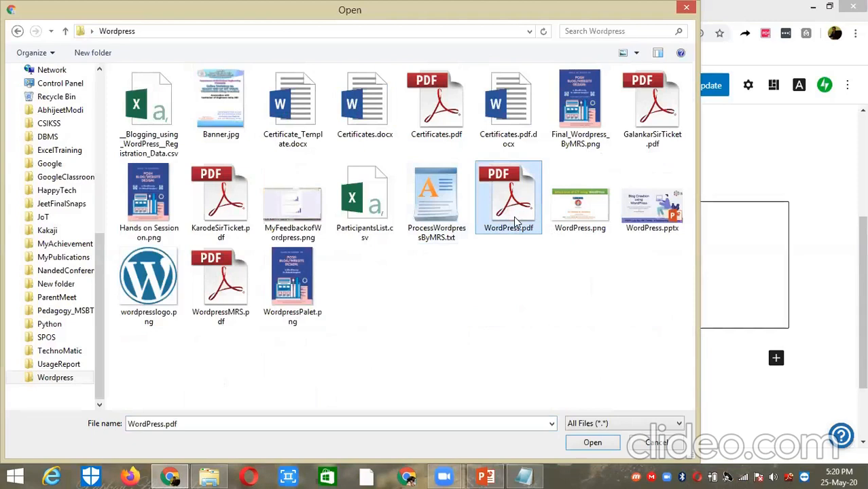
double_click(510, 203)
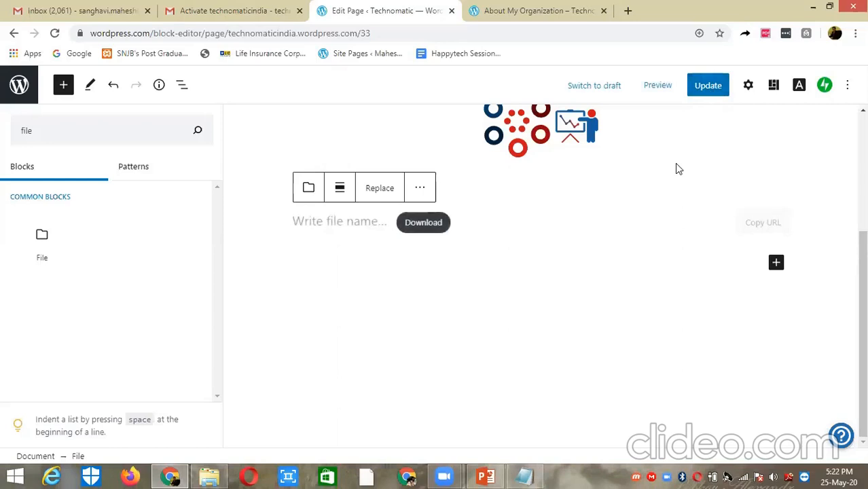
Reload the live About My Organization page and check the area below the logo for the uploaded file.
click(534, 12)
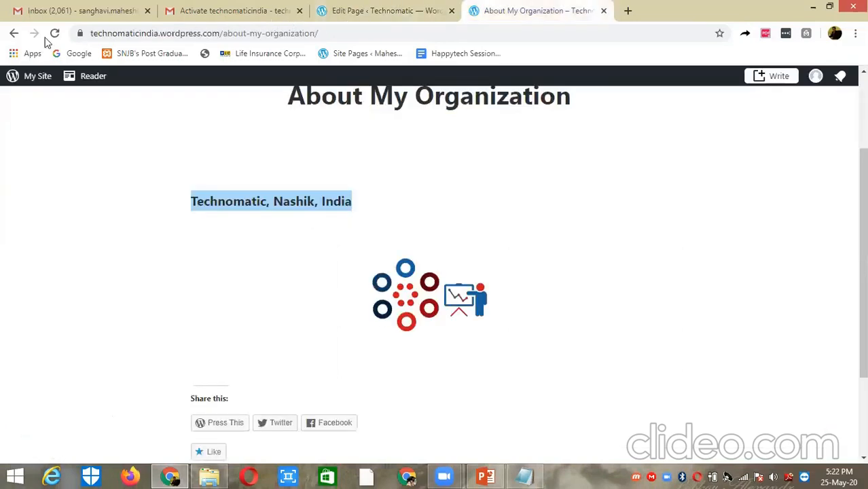
click(418, 6)
click(499, 12)
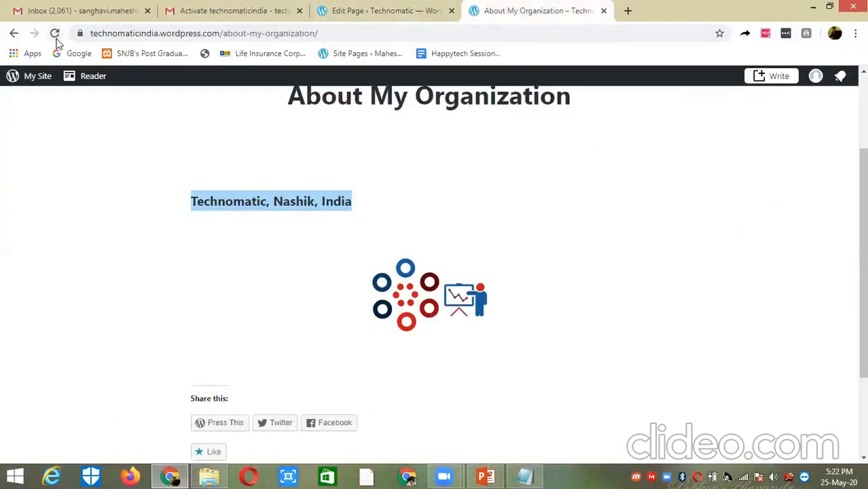
click(55, 34)
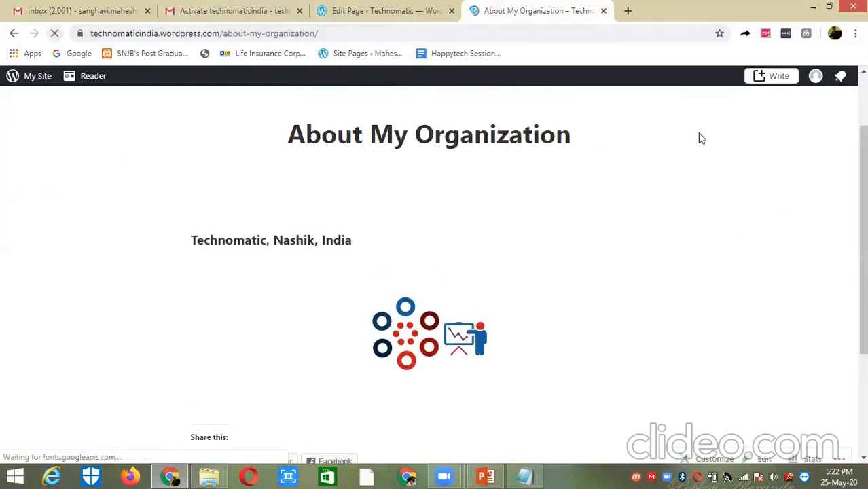
scroll(861, 272, down, 2)
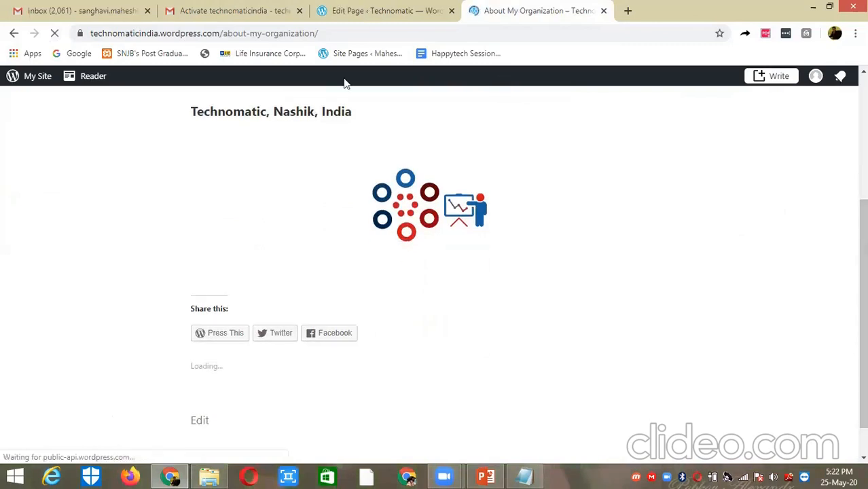
Return to the page editor and change the file's link text to WordPress, with a capital W and P.
click(370, 11)
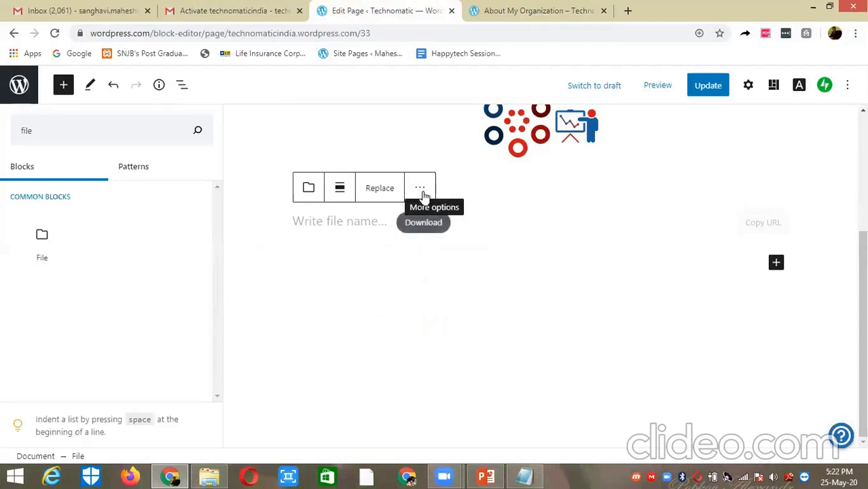
click(422, 188)
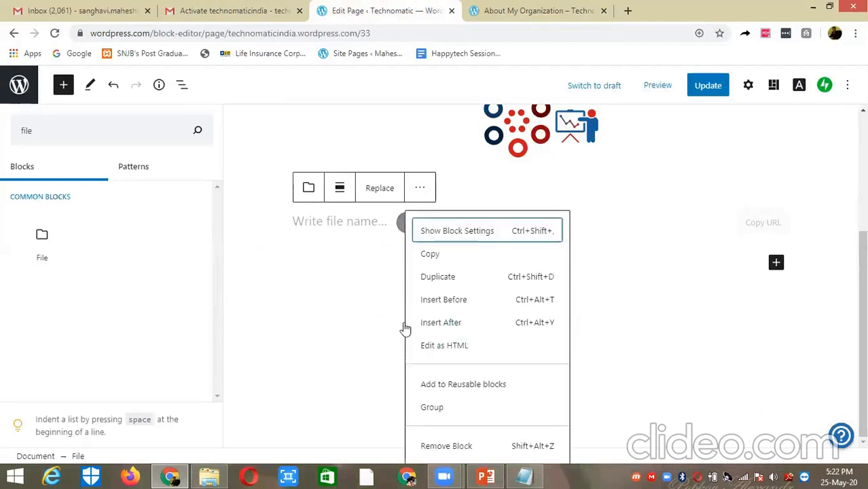
click(327, 202)
click(308, 215)
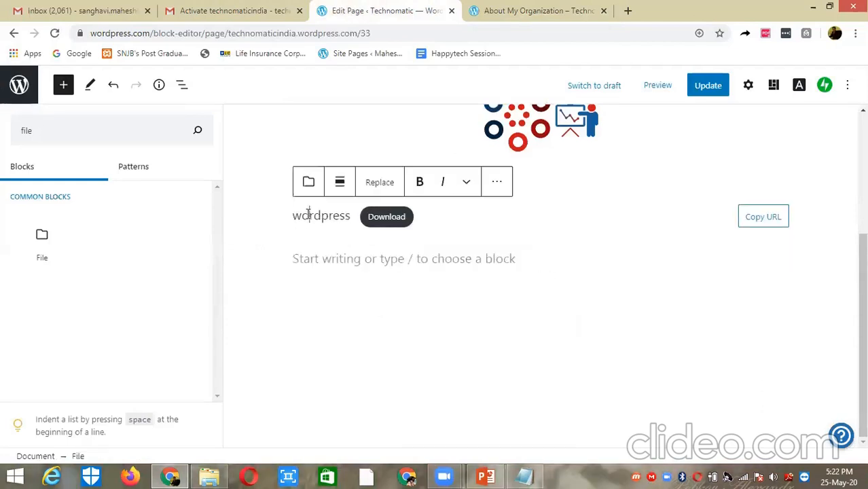
key(shift+Left)
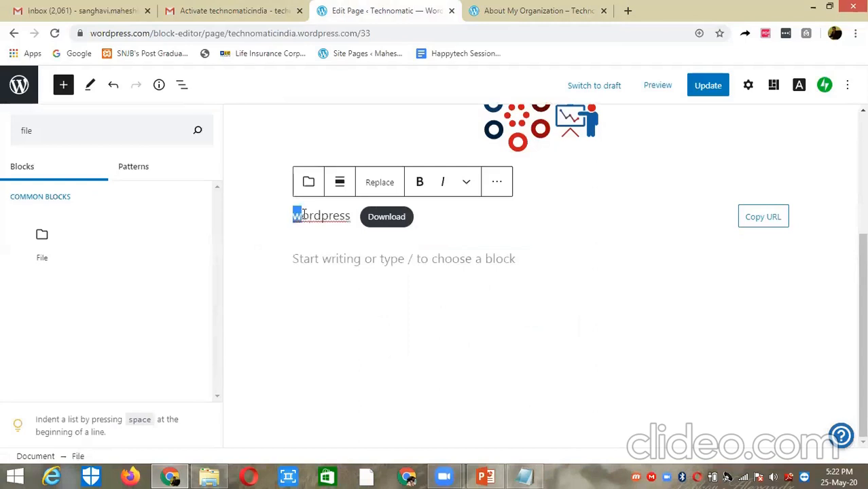
text(W)
key(Right)
key(Right)
key(Right)
key(BackSpace)
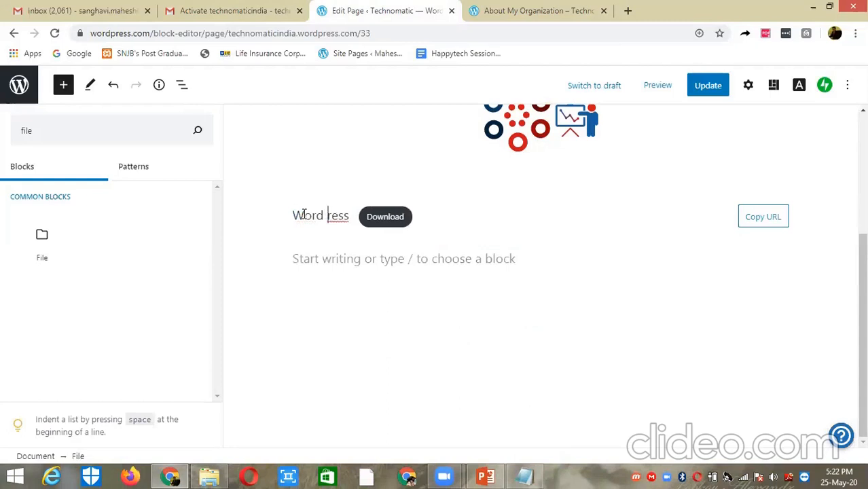
key(BackSpace)
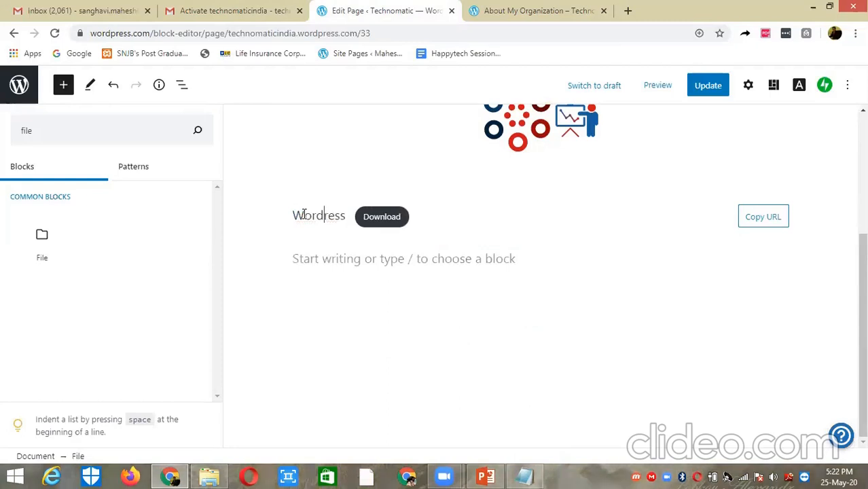
text(P)
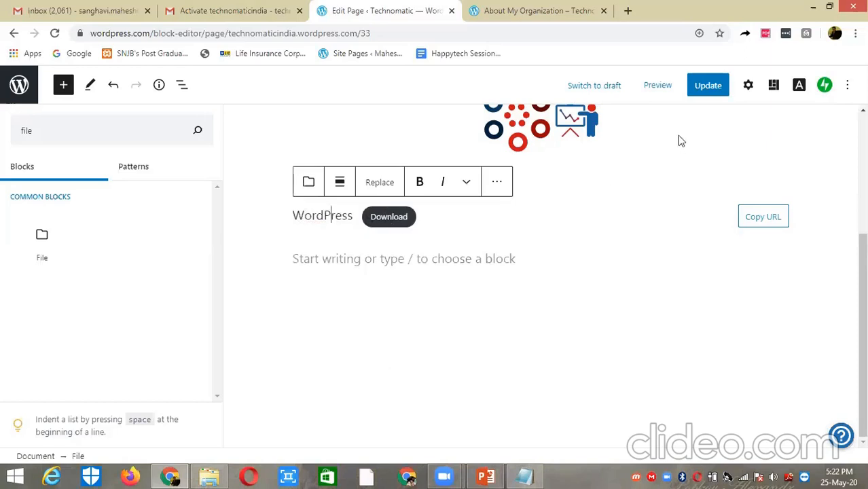
Update the page and test the WordPress file's download on the reloaded live page.
click(708, 90)
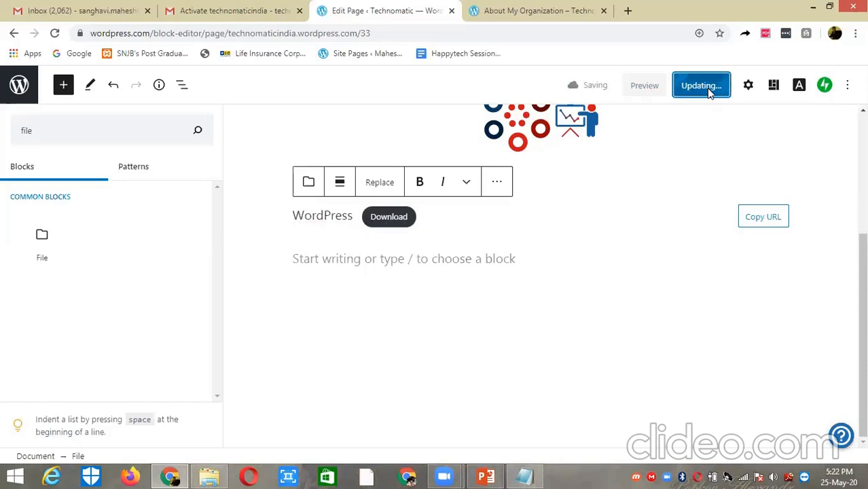
click(567, 19)
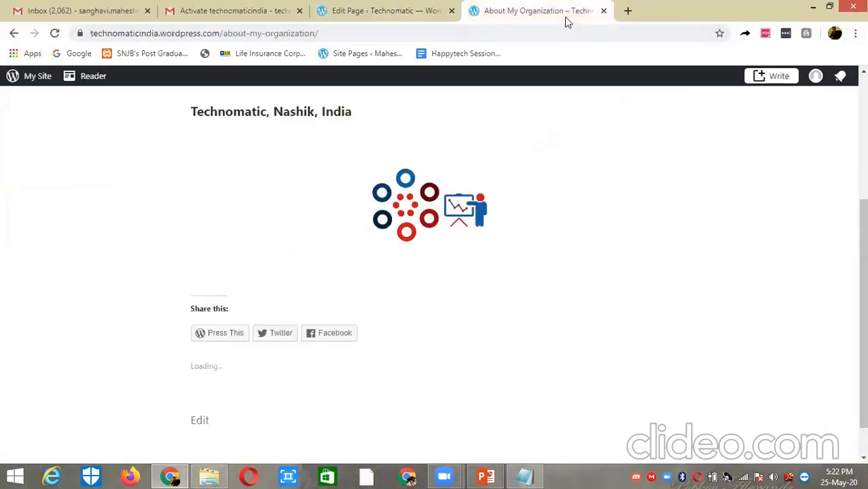
click(54, 33)
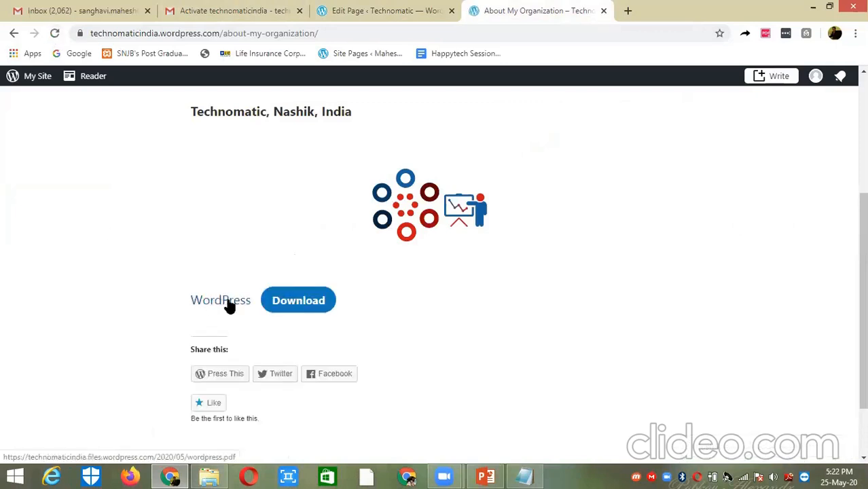
click(282, 303)
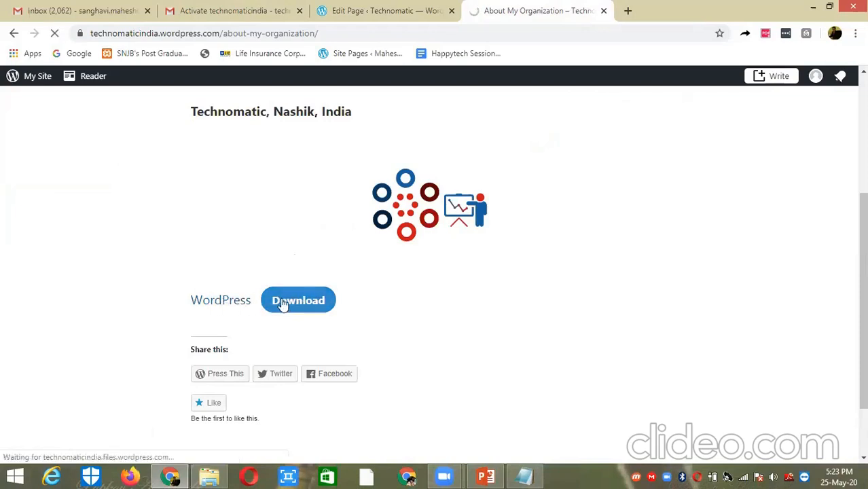
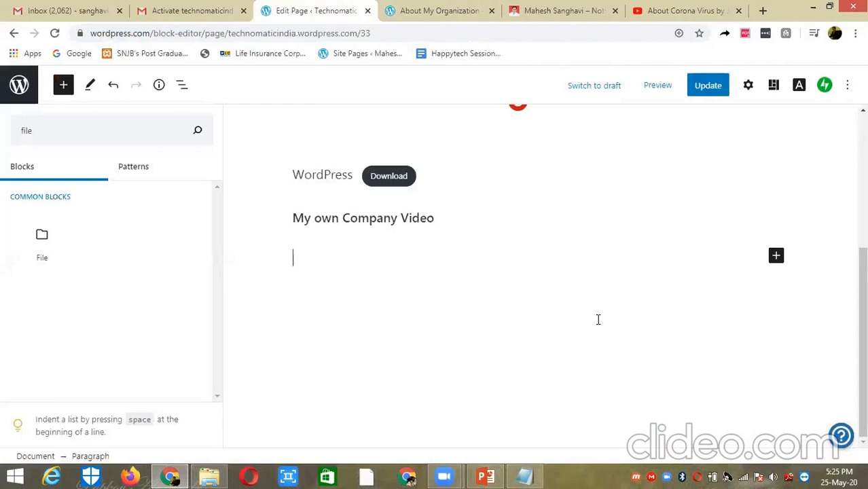
Embed the YouTube video youtube.com/watch?v=L0GLfO4ung8 below the My own Company Video heading and update the page.
click(679, 9)
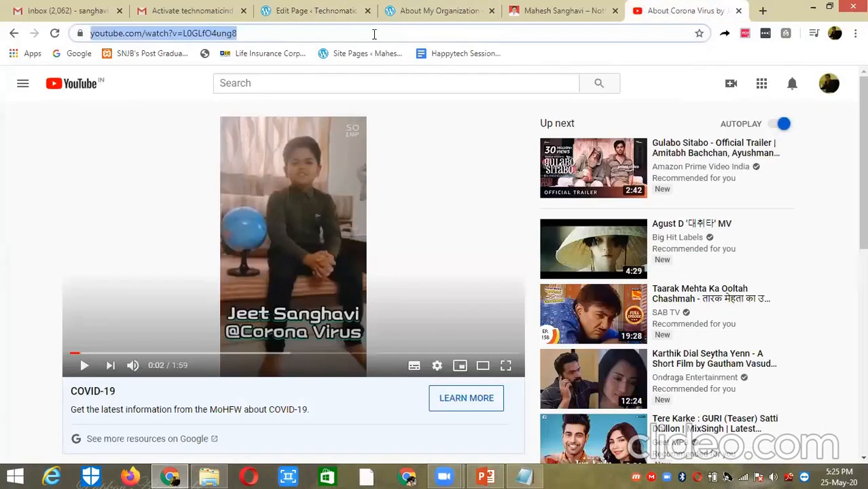
click(314, 12)
key(ctrl+v)
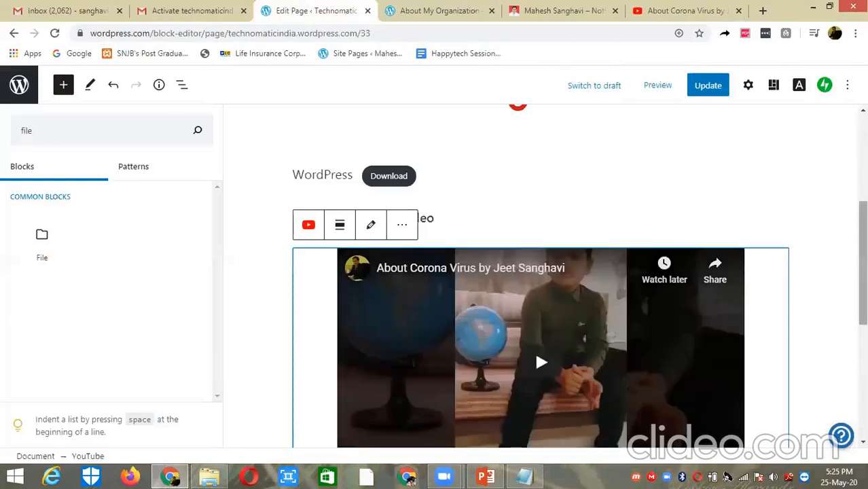
scroll(535, 349, down, 2)
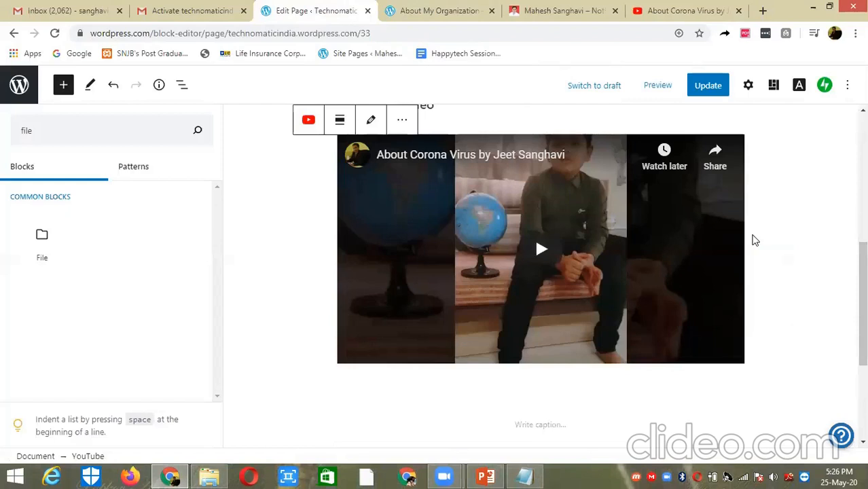
click(704, 87)
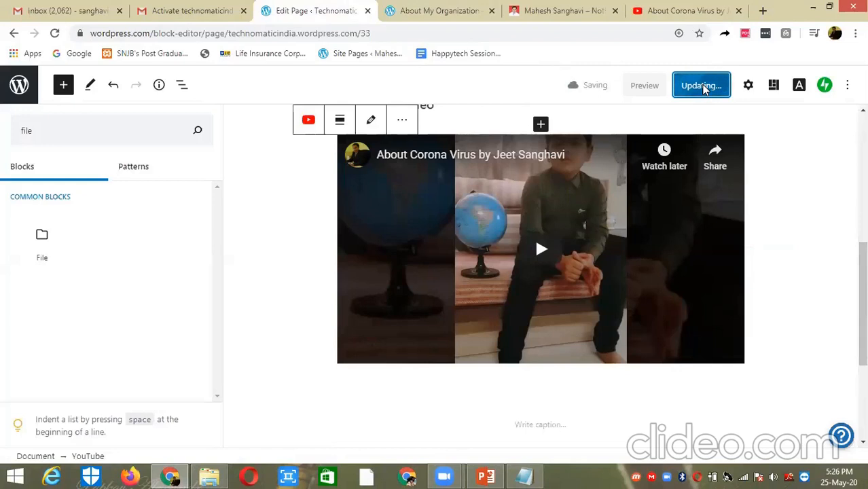
Reload the live About My Organization page and examine its organization text, logo, file download and embedded company video.
click(439, 11)
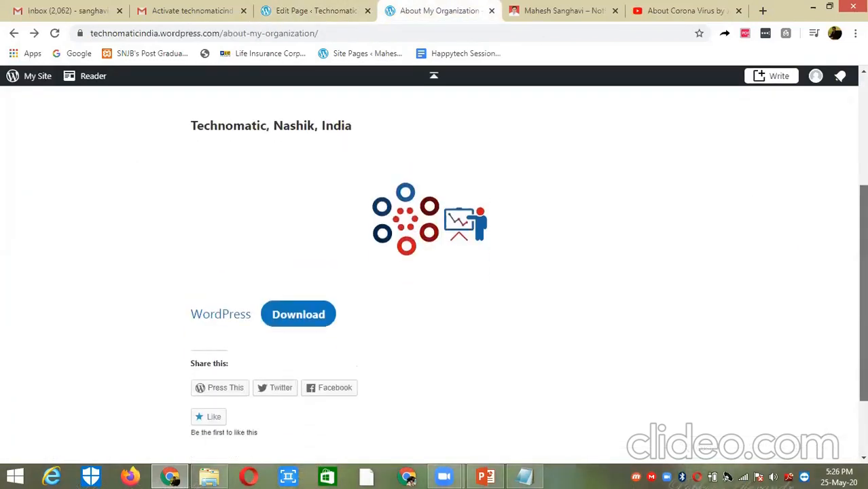
click(54, 34)
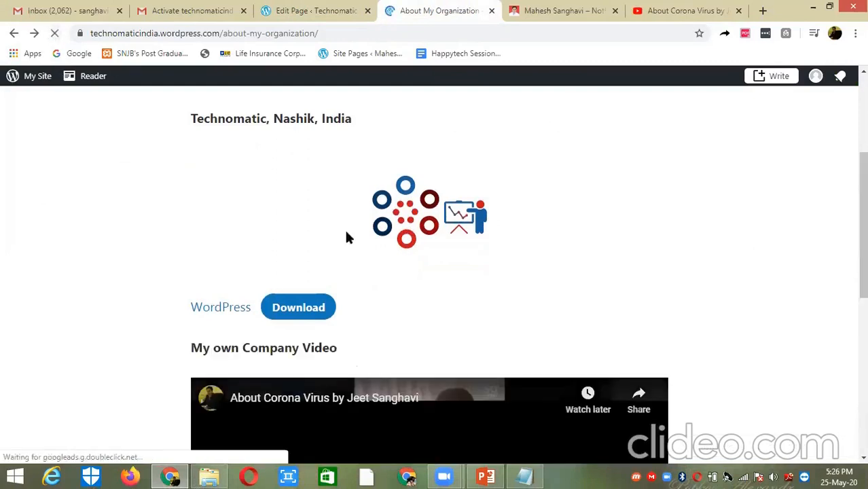
scroll(644, 87, down, 4)
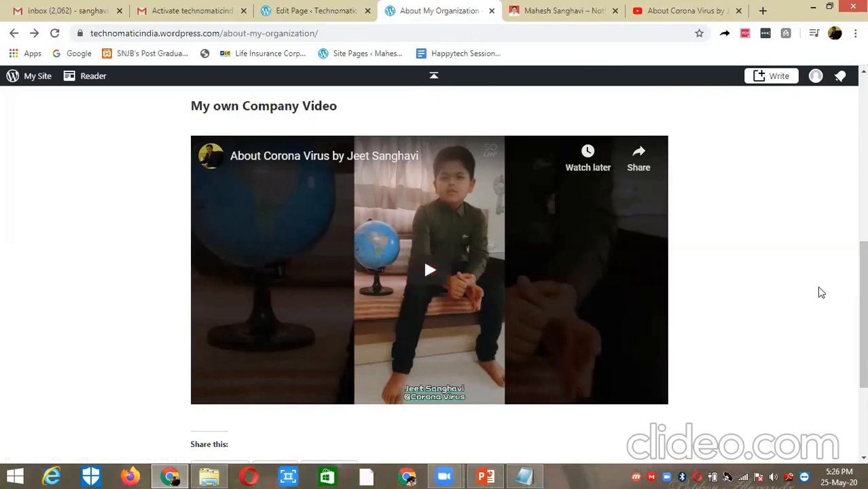
drag(865, 280, 864, 247)
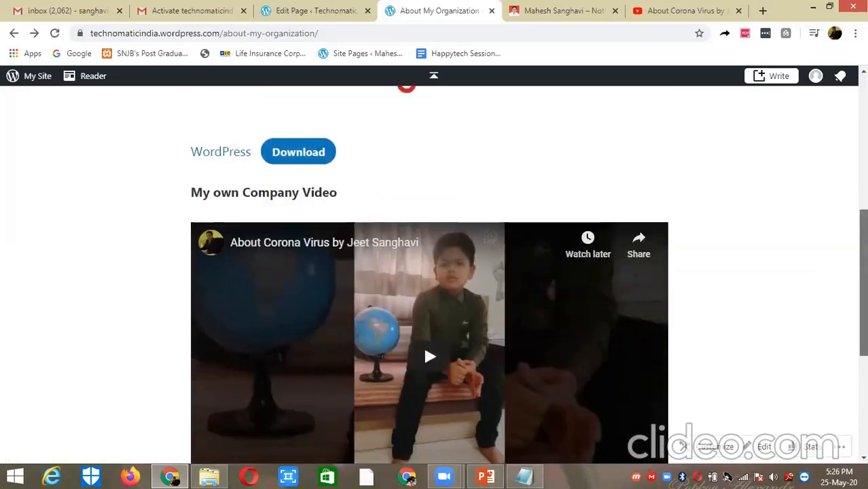
scroll(700, 135, up, 3)
double_click(327, 138)
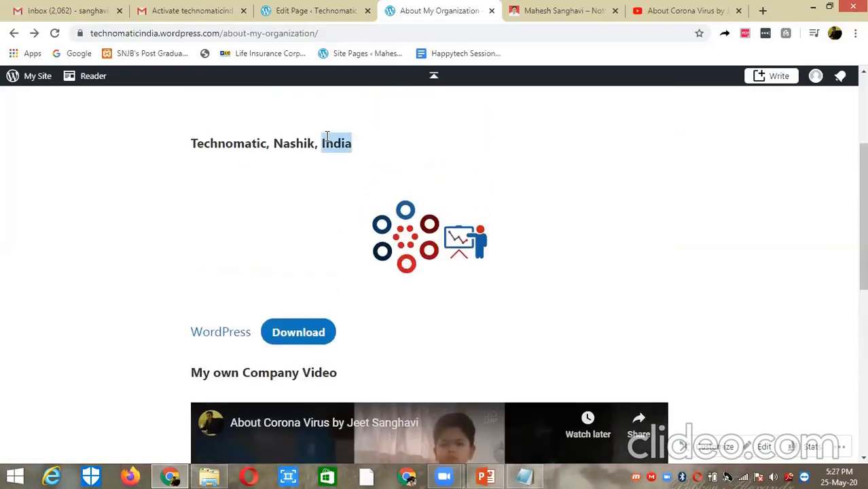
triple_click(326, 137)
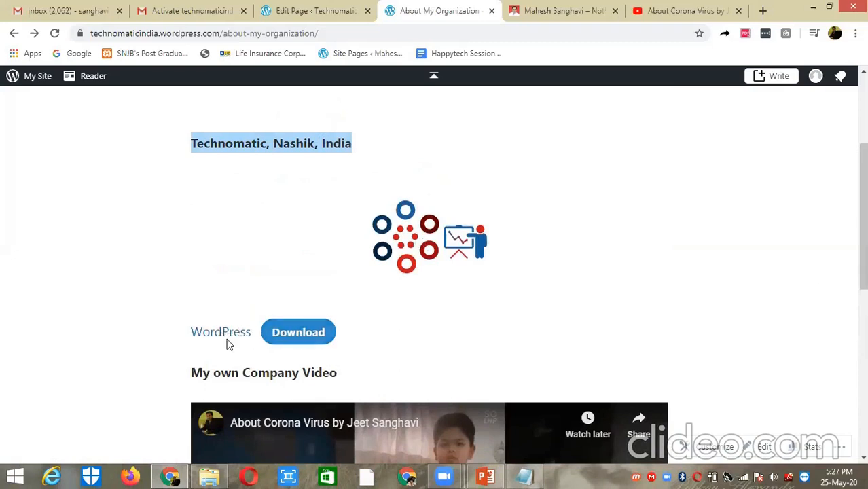
drag(863, 235, 863, 309)
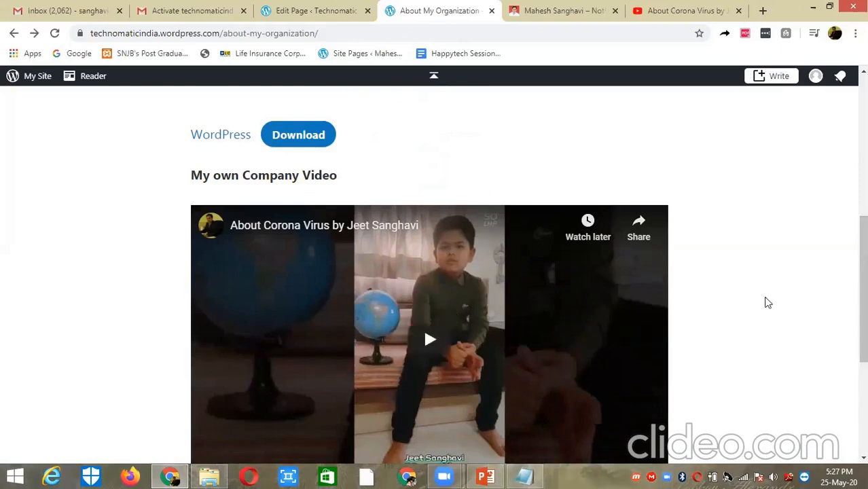
scroll(788, 292, down, 2)
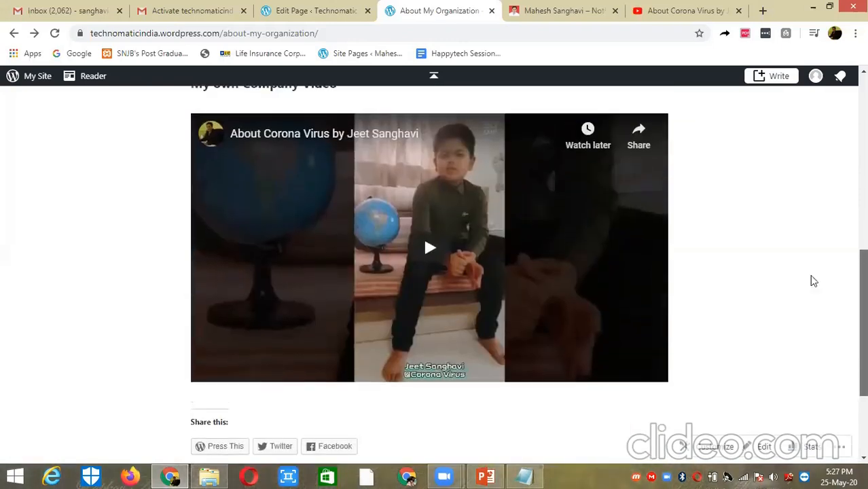
Return to the page editor and start an empty paragraph below the embedded company video.
click(313, 8)
click(668, 380)
click(812, 371)
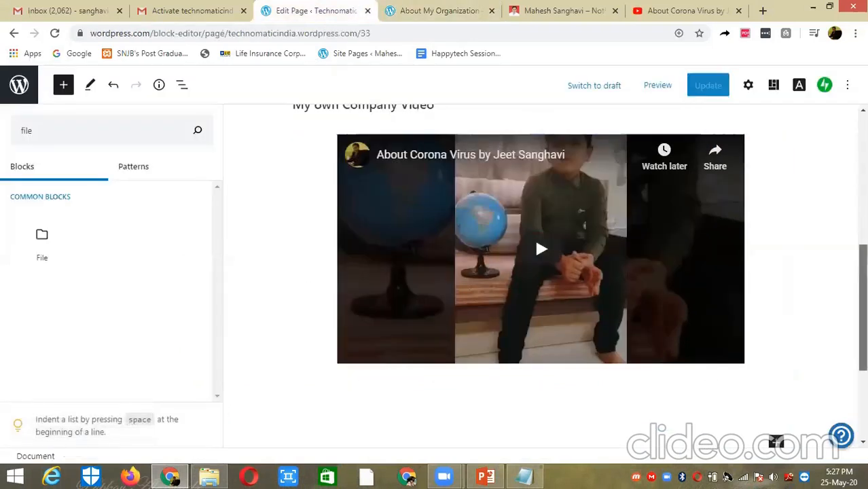
scroll(540, 272, down, 3)
click(529, 287)
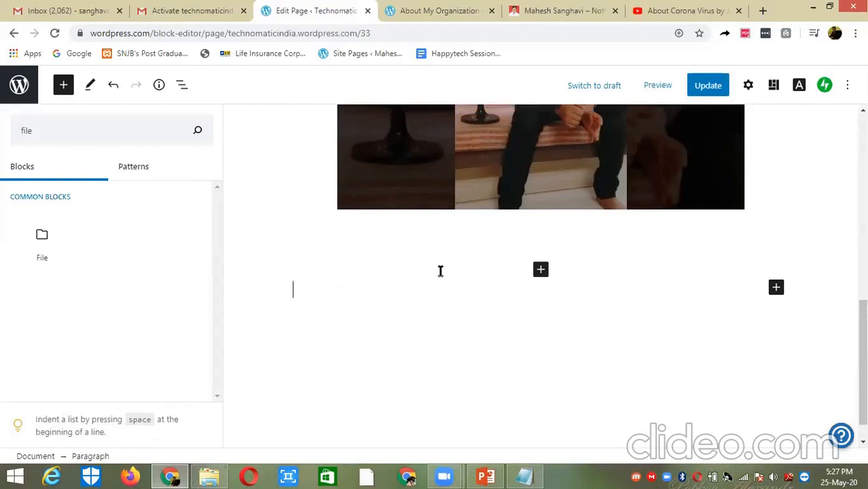
Copy the web address of the personal WordPress blog and look over the end of the live About My Organization page.
click(523, 13)
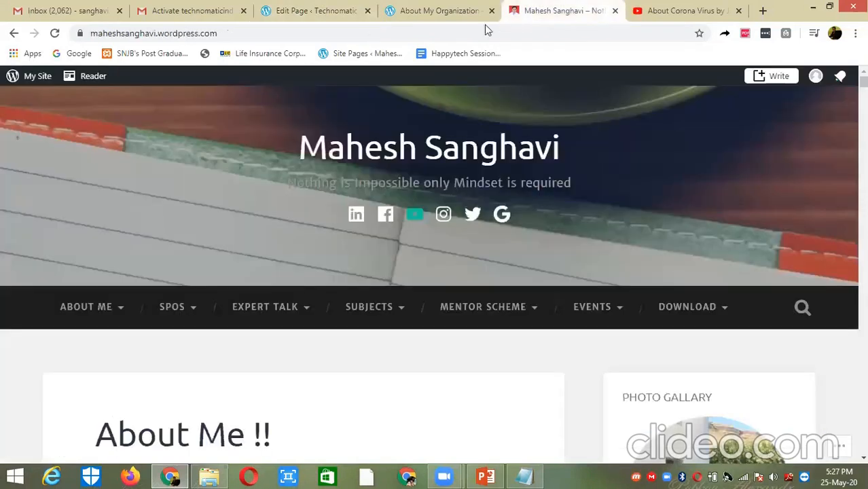
click(356, 32)
key(ctrl+c)
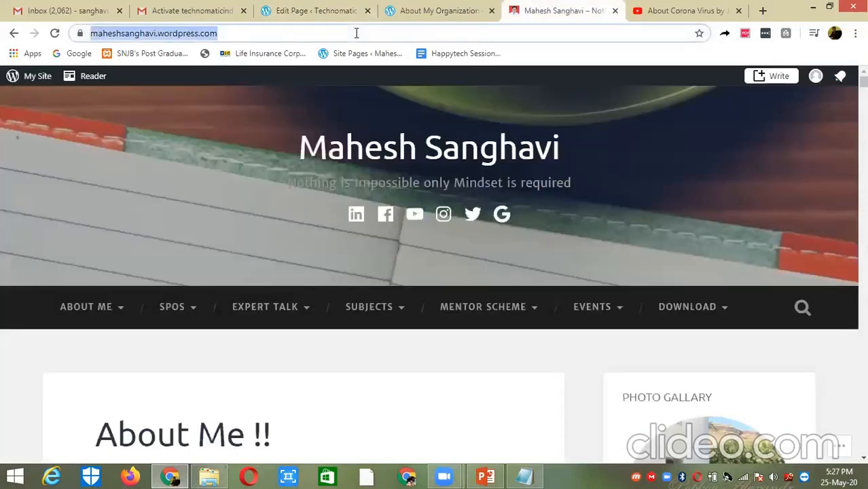
click(439, 8)
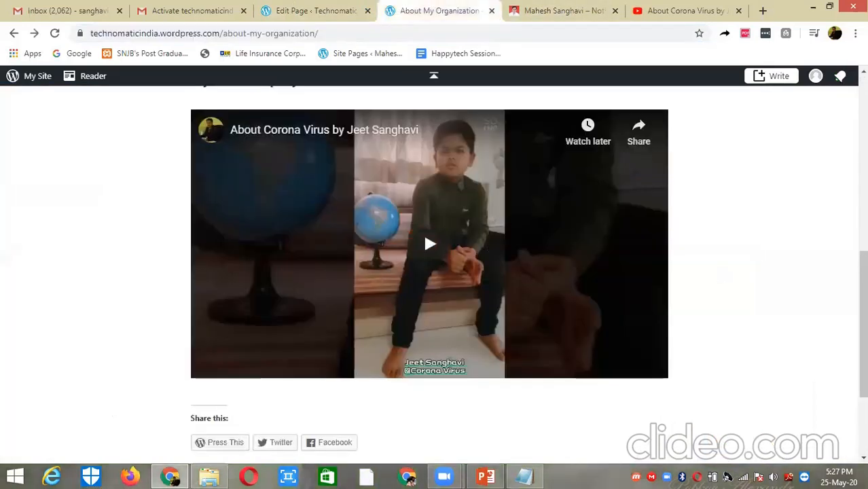
scroll(716, 271, down, 1)
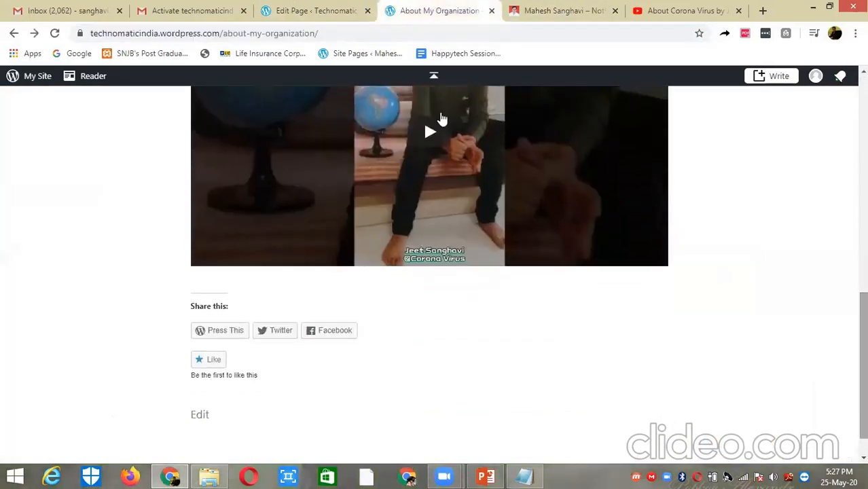
Write "Visit my Blog : Click Me" in the empty paragraph below the video in the page editor.
click(320, 11)
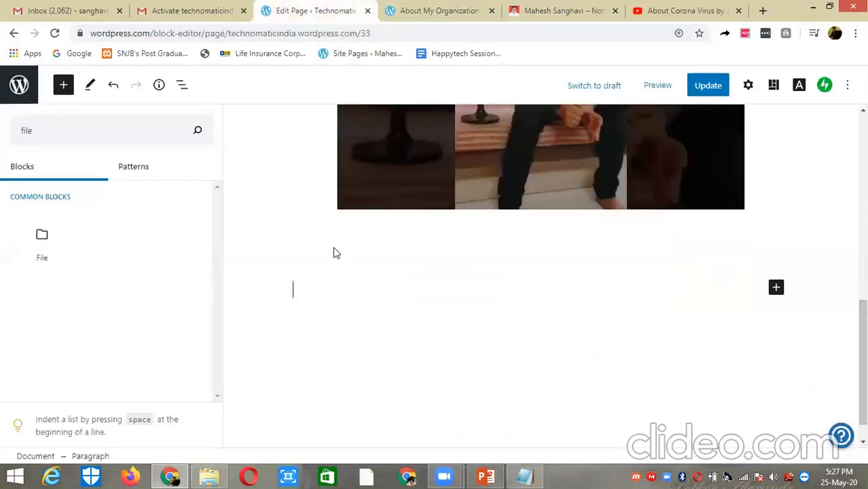
text(Vis)
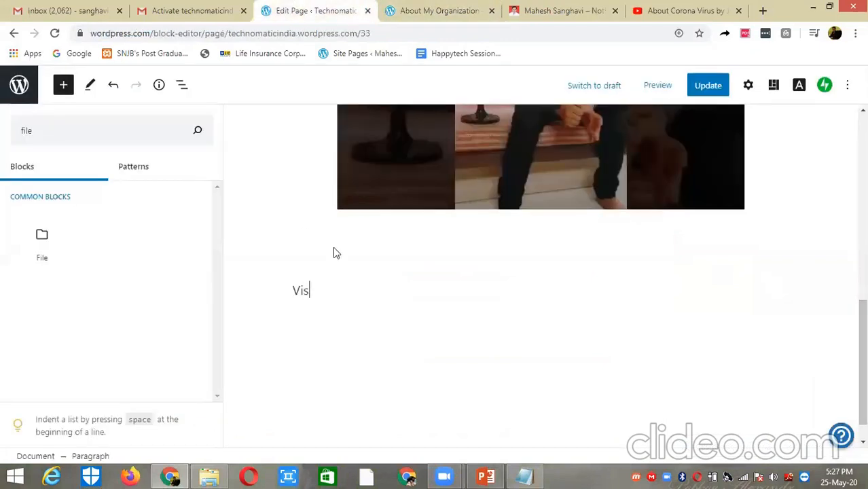
text(it my)
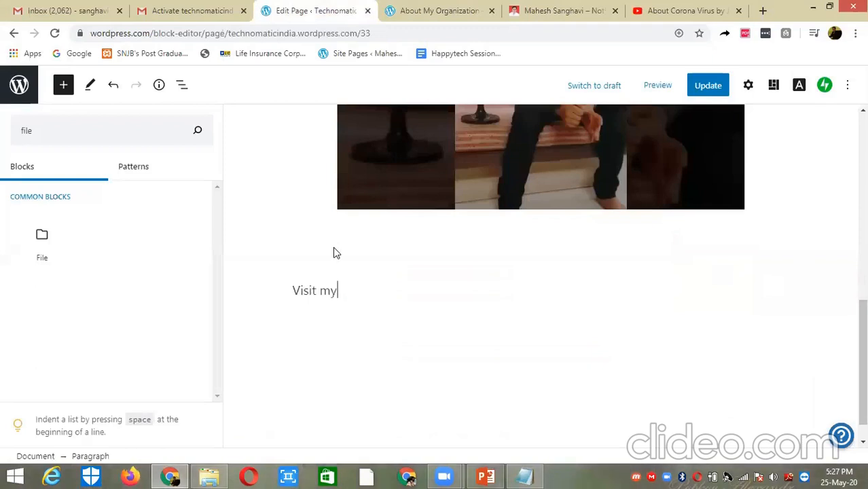
text( Blog : C)
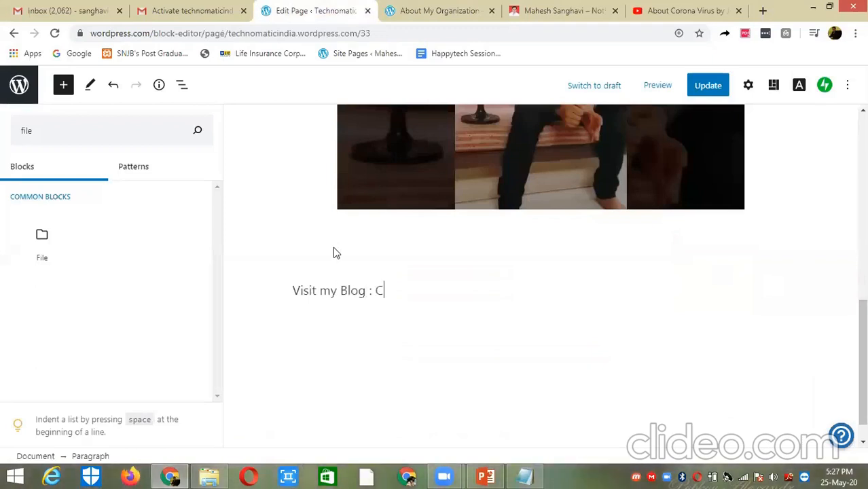
text(lick Me)
Enter the copied blog address as the link for the words Click Me on the blog line.
click(557, 10)
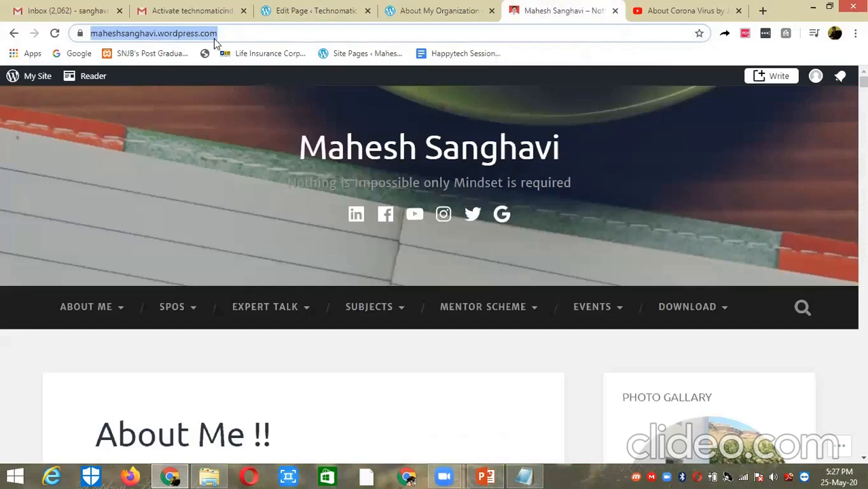
click(313, 8)
key(ctrl+shift+Left)
key(ctrl+shift+Left)
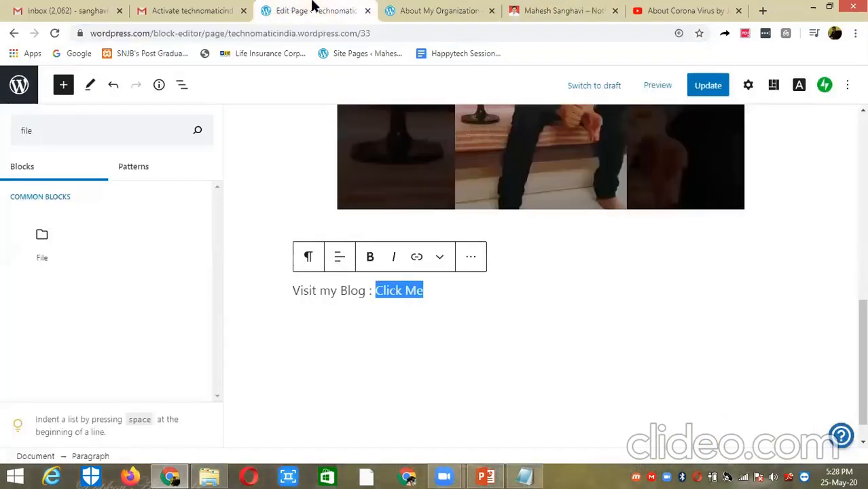
click(418, 260)
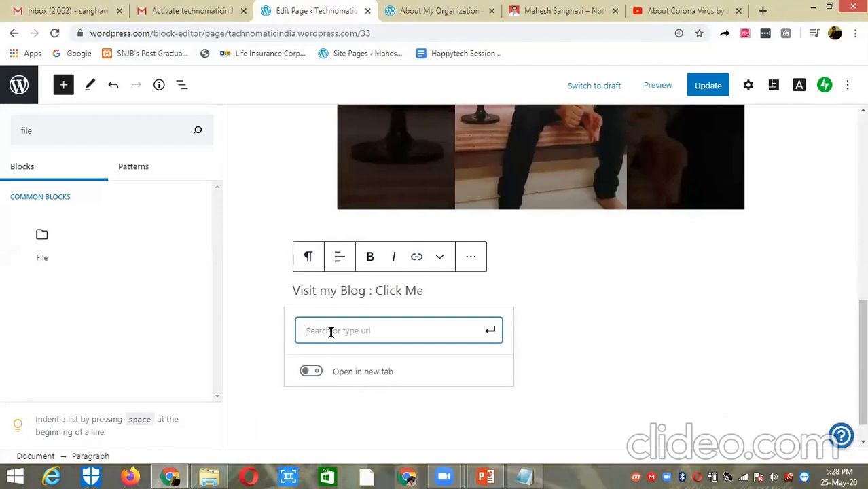
key(ctrl+v)
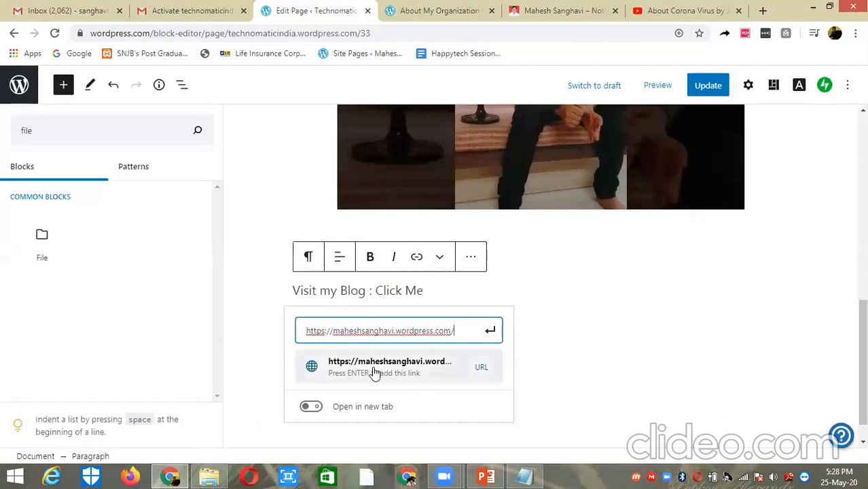
Apply the blog link with Open in new tab turned on and update the page.
click(314, 407)
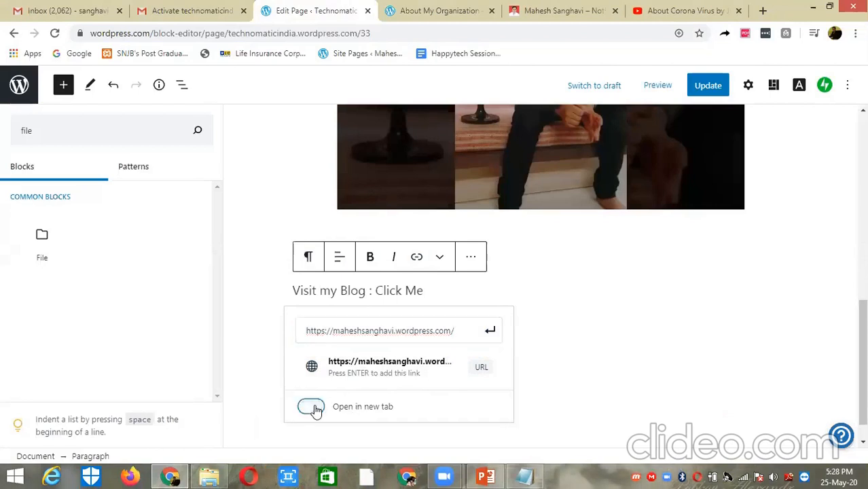
click(316, 409)
click(315, 409)
click(316, 409)
click(316, 409)
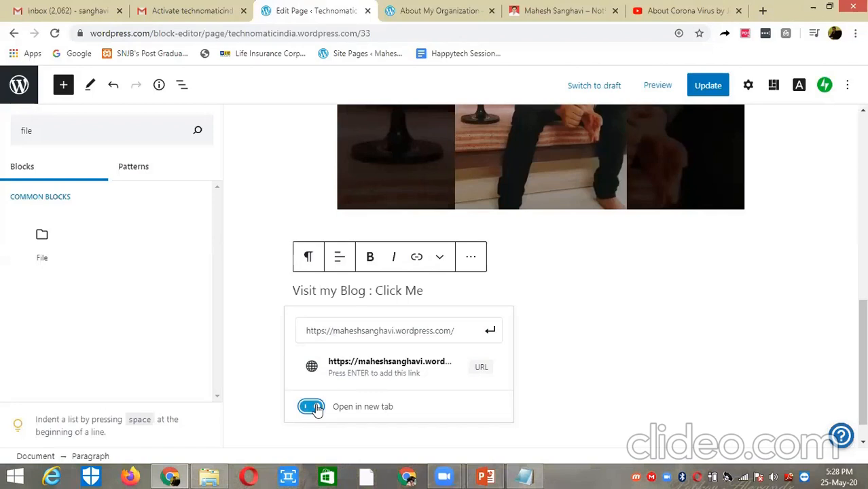
click(492, 331)
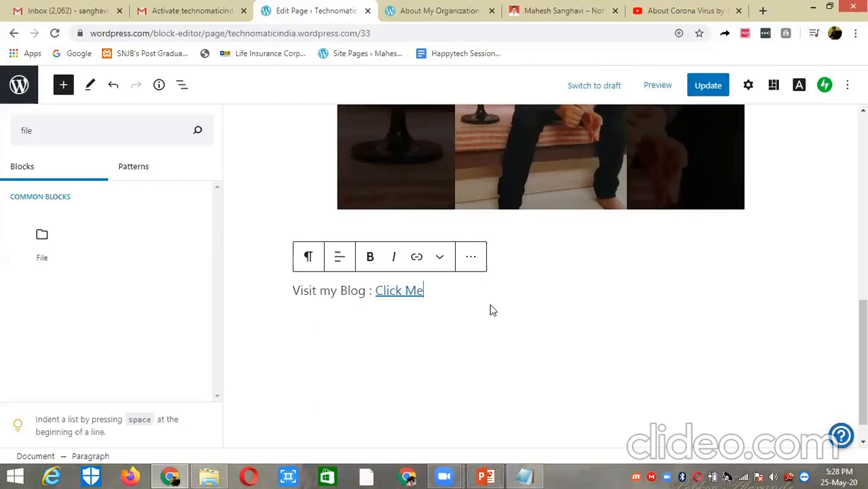
click(707, 87)
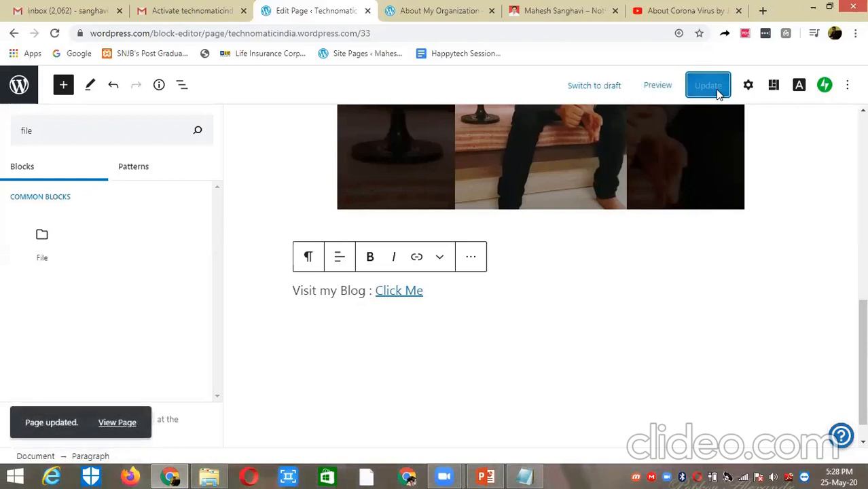
Close the personal blog and YouTube video tabs and reload the live About My Organization page.
click(608, 14)
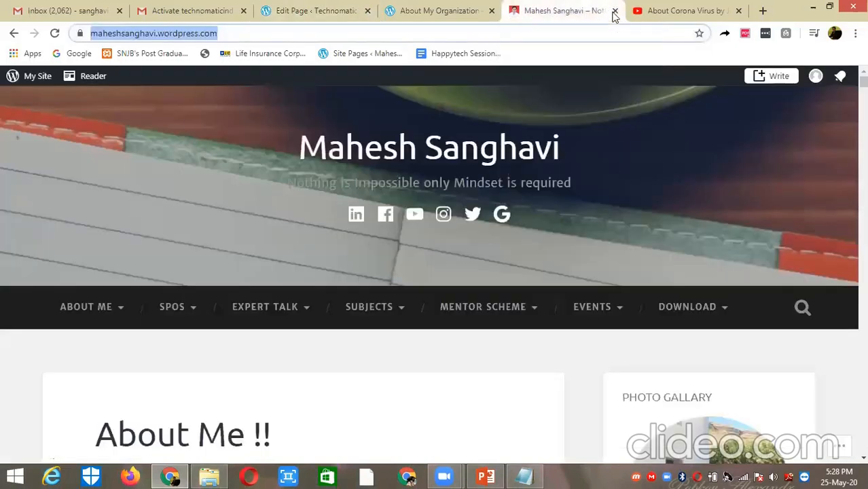
click(614, 12)
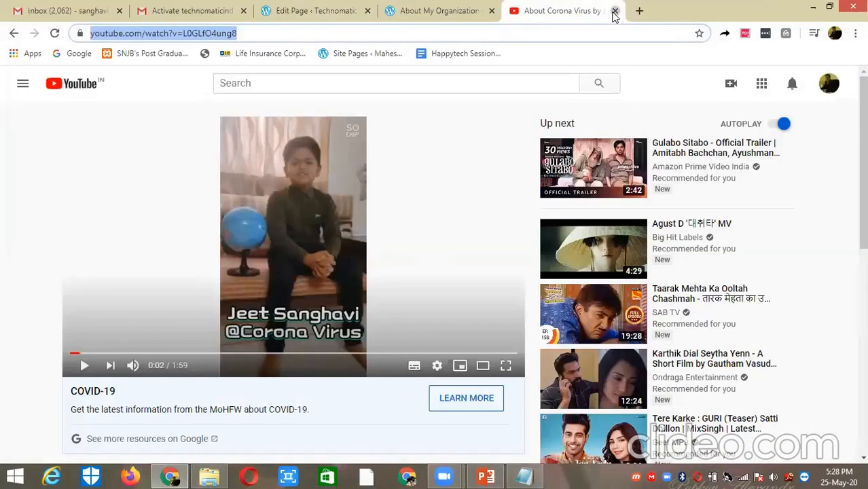
click(614, 12)
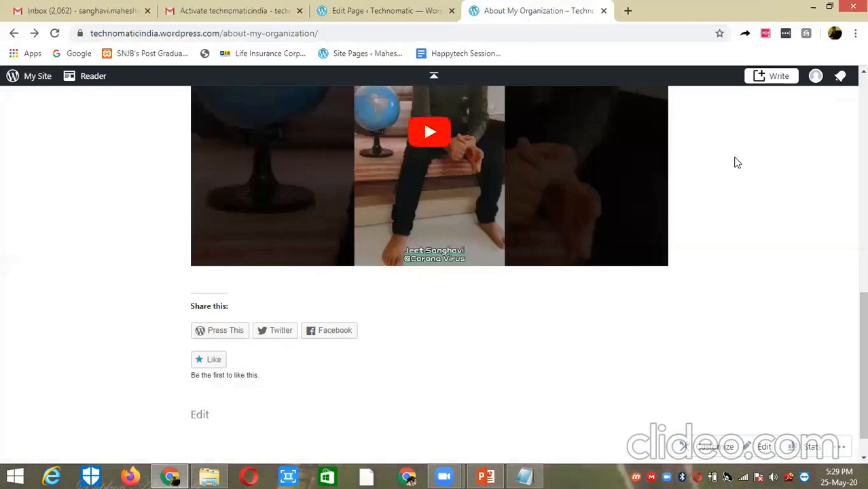
mouse_move(863, 333)
mouse_down()
mouse_move(864, 300)
mouse_move(864, 347)
mouse_up()
click(55, 35)
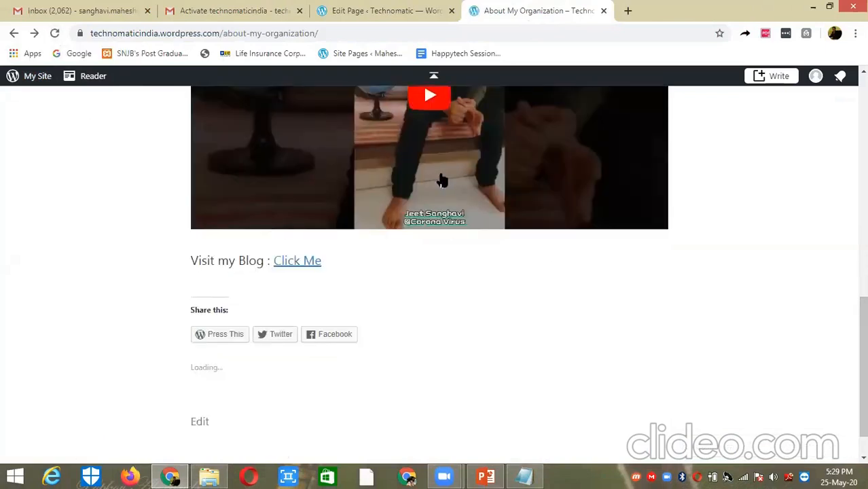
Test the Click Me link beside Visit my Blog on the live page, and close the blog tab it opens.
drag(193, 265, 264, 262)
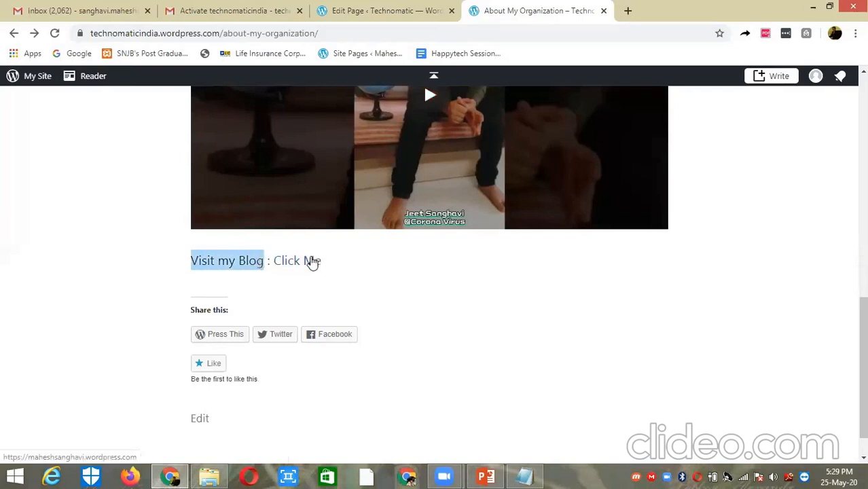
click(312, 262)
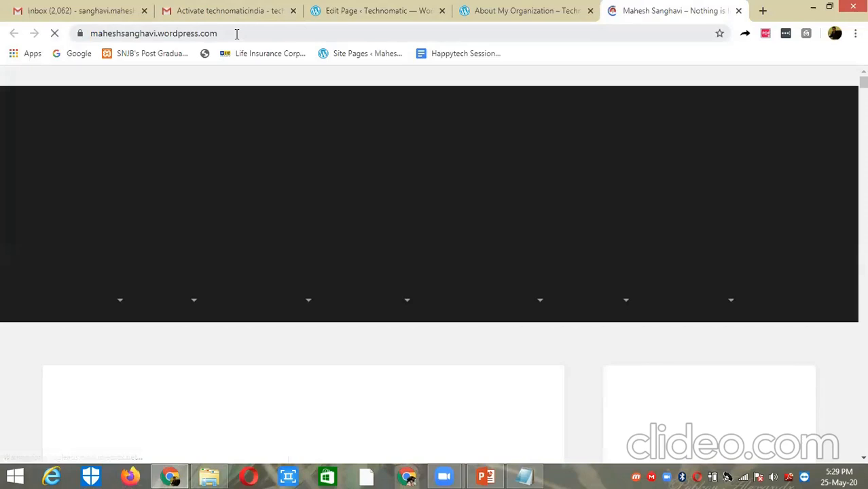
click(237, 33)
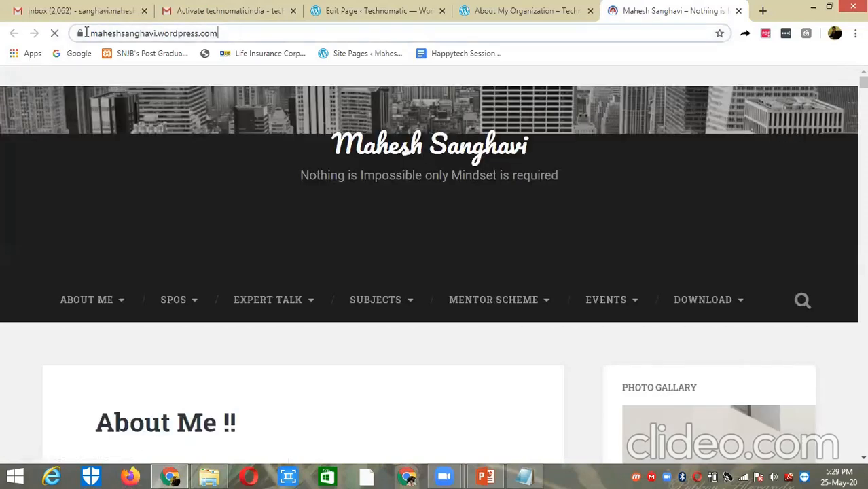
drag(237, 33, 87, 32)
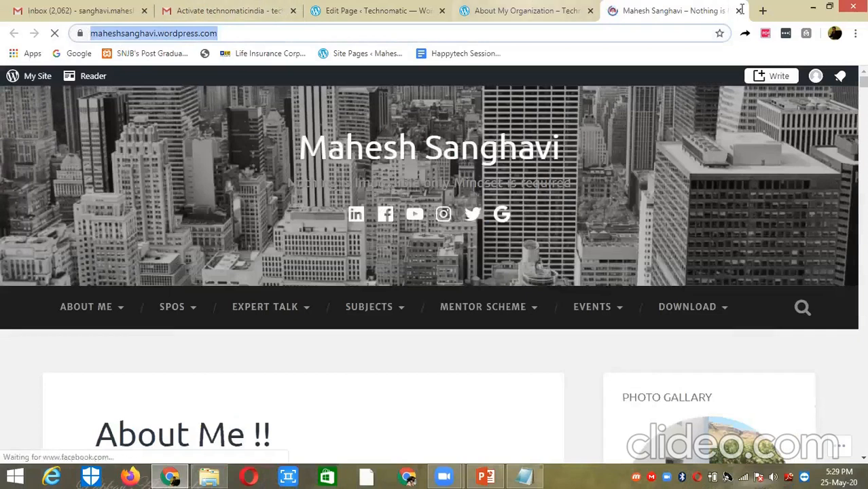
key(ctrl+w)
click(327, 272)
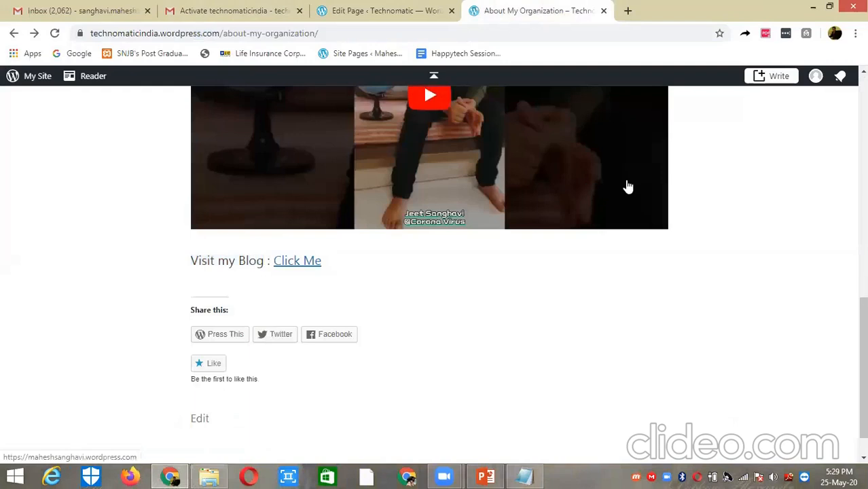
Open the college website snjb.org in a new tab, copy its address and close that tab.
click(628, 10)
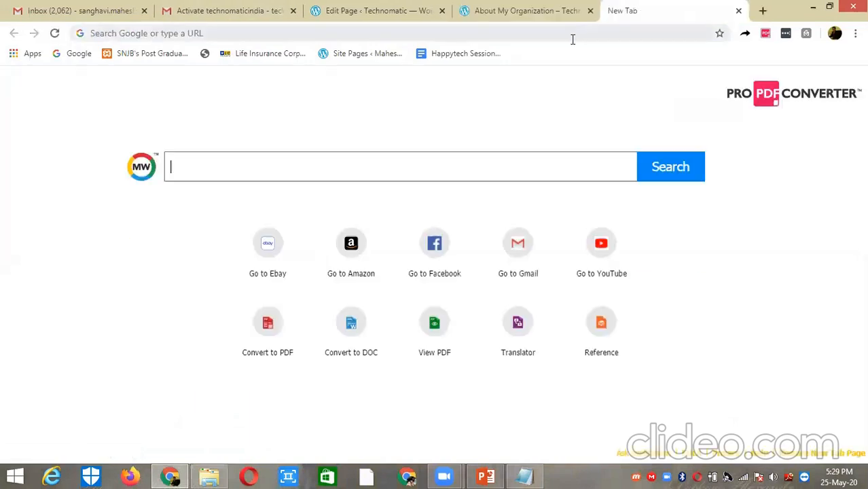
click(572, 36)
text(snjb.org)
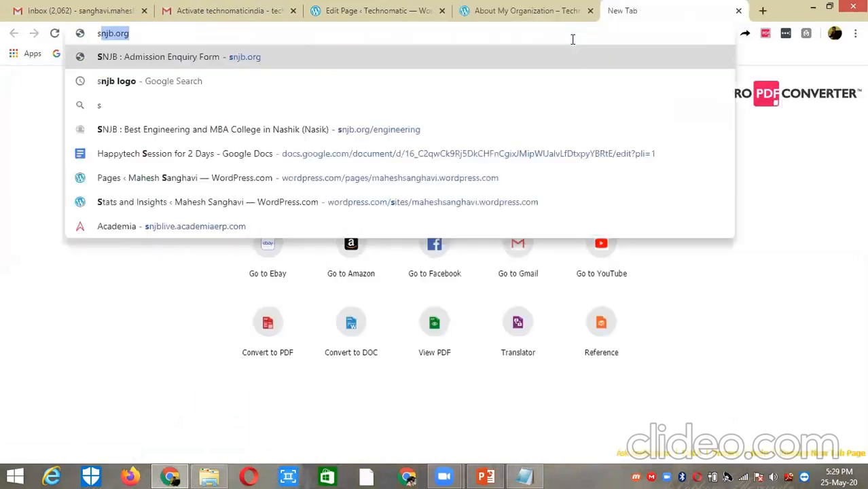
key(Return)
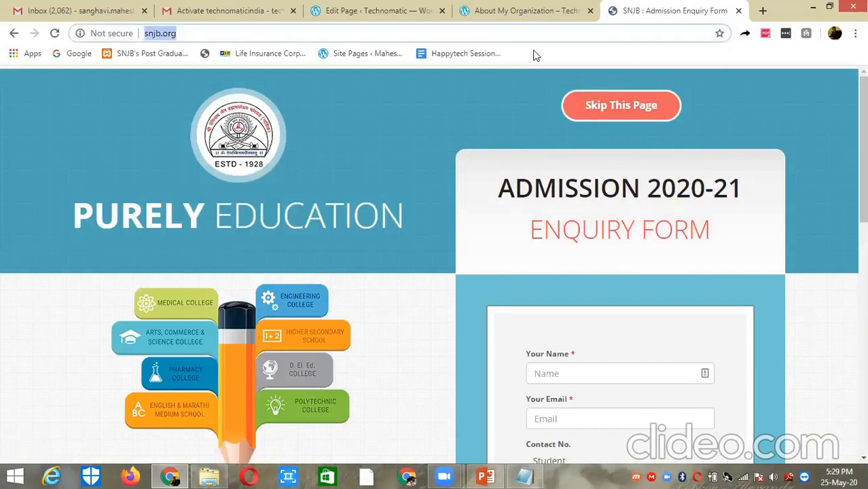
click(739, 11)
Add a paragraph reading "Visit to my College : Click Me" below the blog line in the page editor.
click(417, 12)
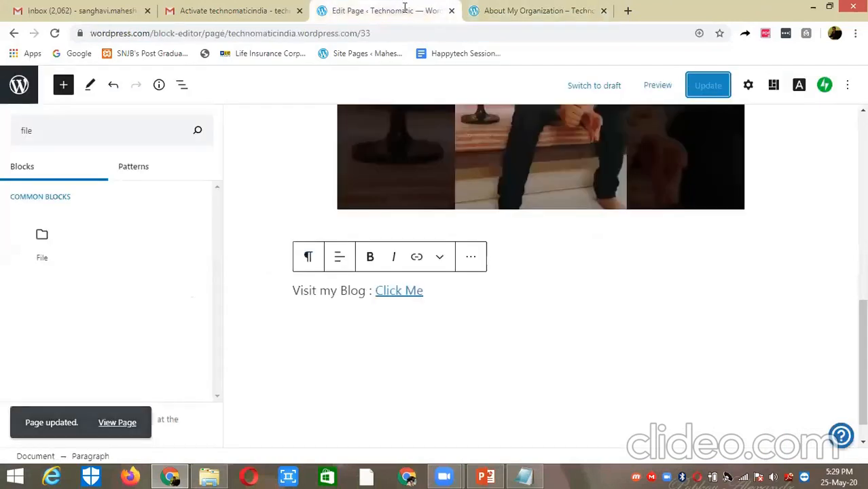
click(443, 289)
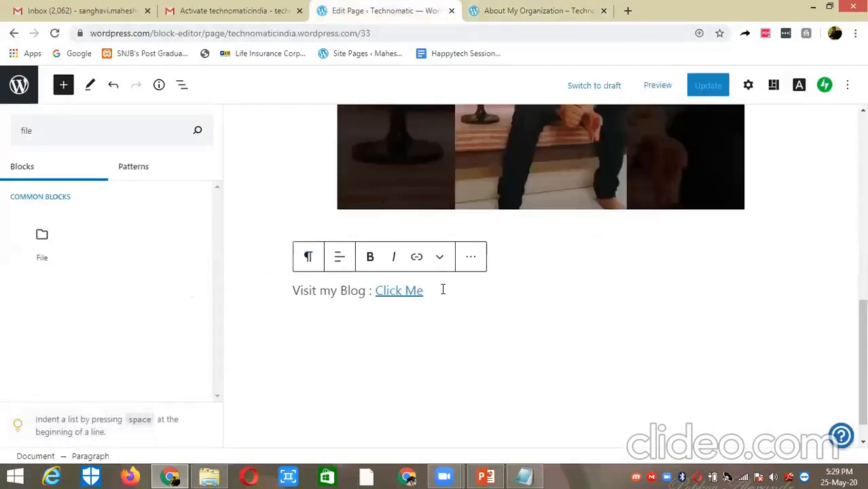
key(Return)
text(SNJB)
key(shift+Home)
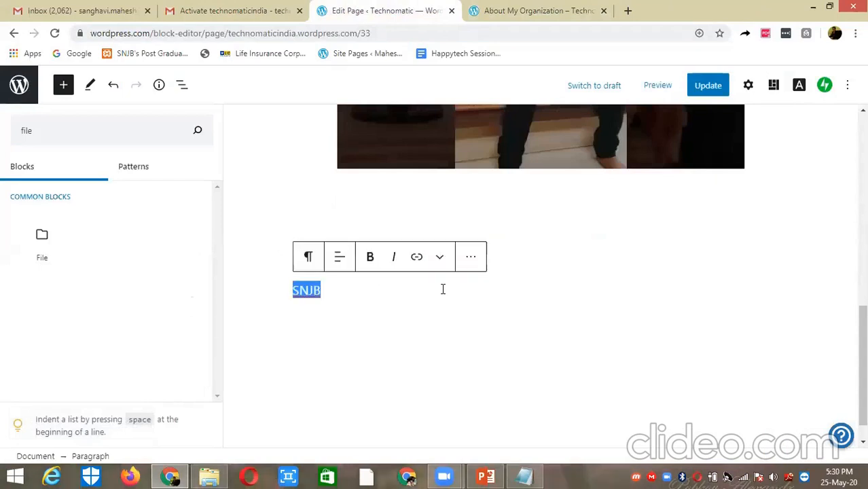
text(Visit to my College )
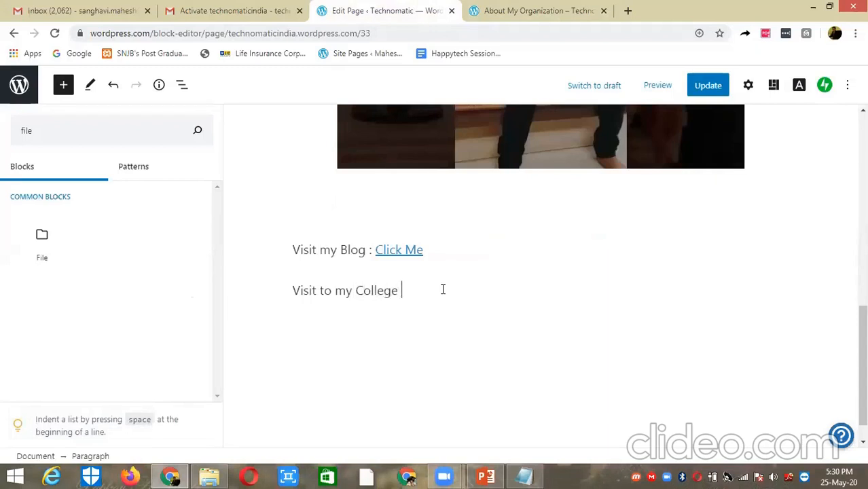
text(: Click Me)
key(ctrl+shift+Left)
key(ctrl+shift+Left)
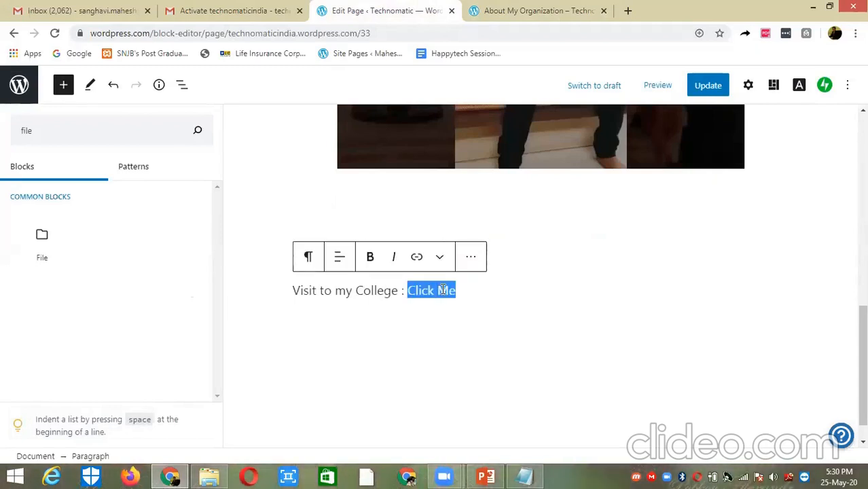
click(417, 258)
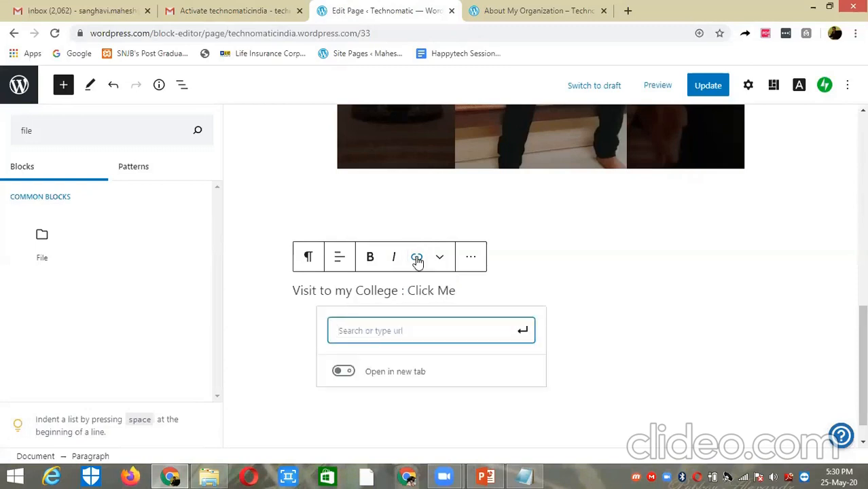
text(http://snjb.org/)
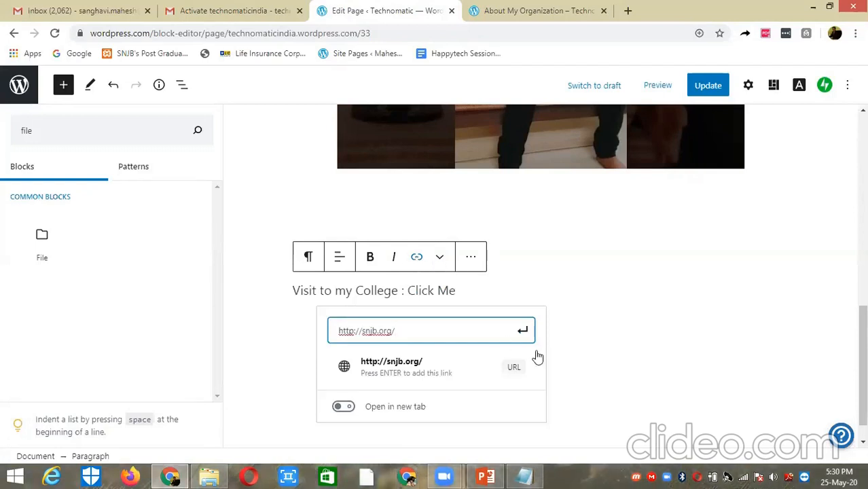
click(344, 409)
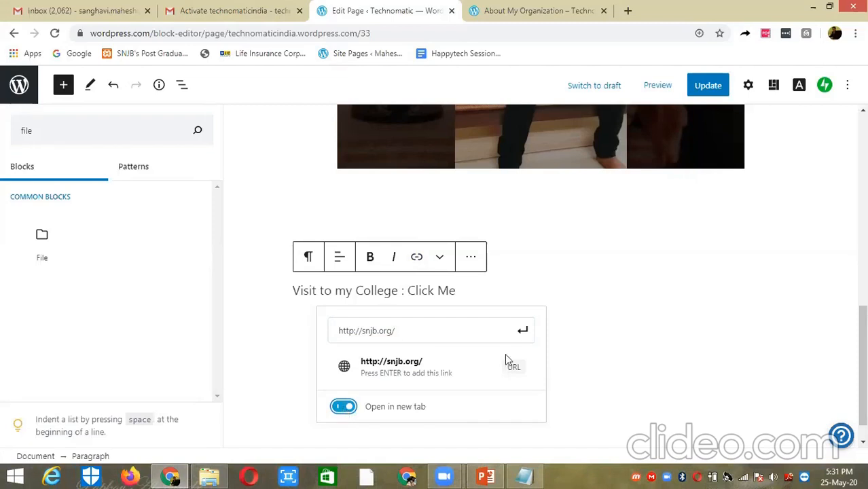
click(521, 333)
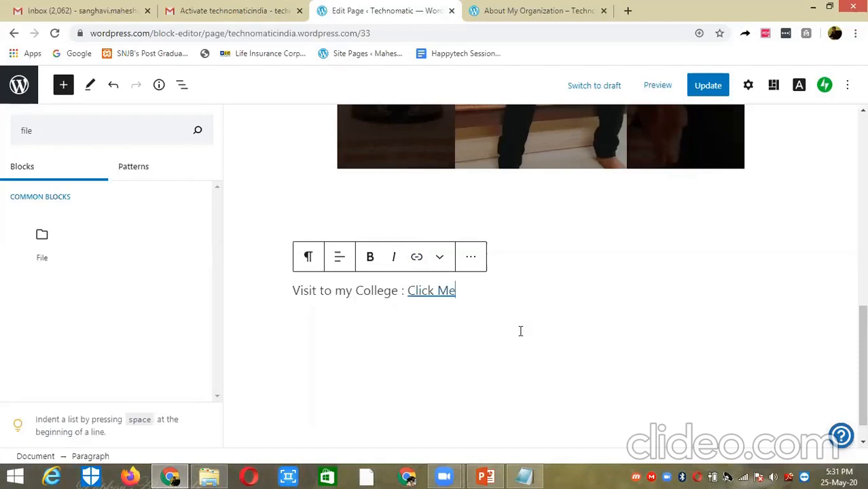
click(710, 90)
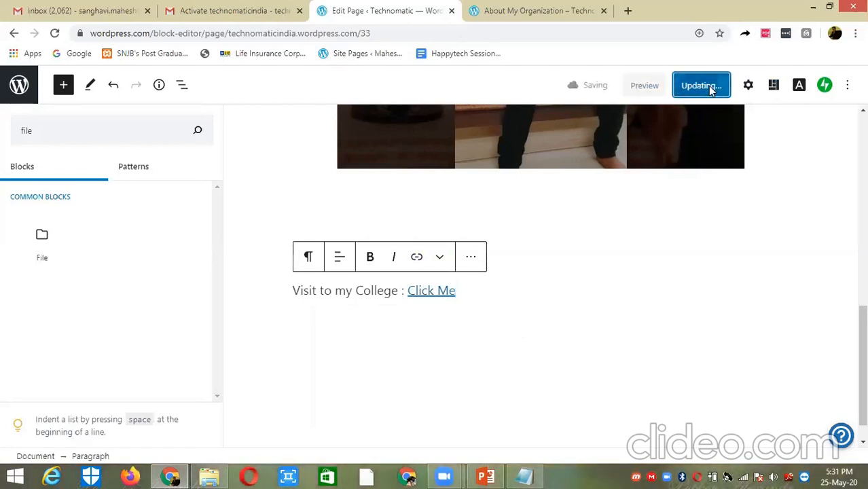
Reload the live About My Organization page, test the college line's Click Me link, and close the tab it opens.
click(539, 17)
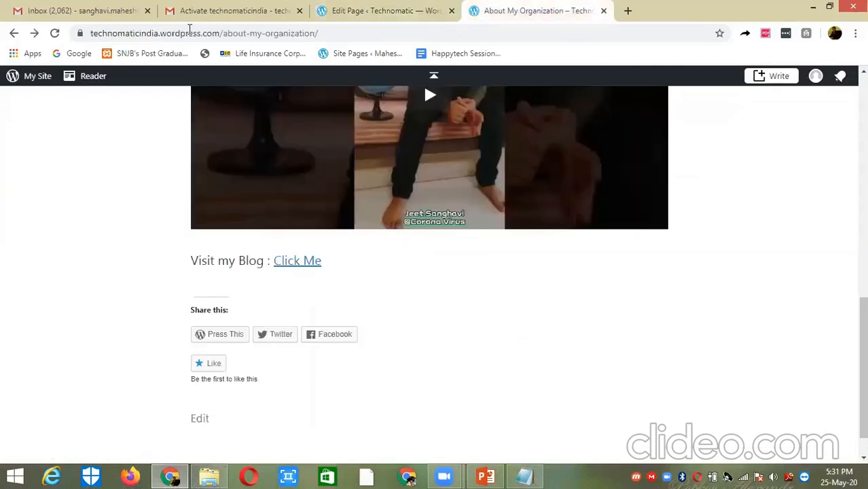
click(56, 36)
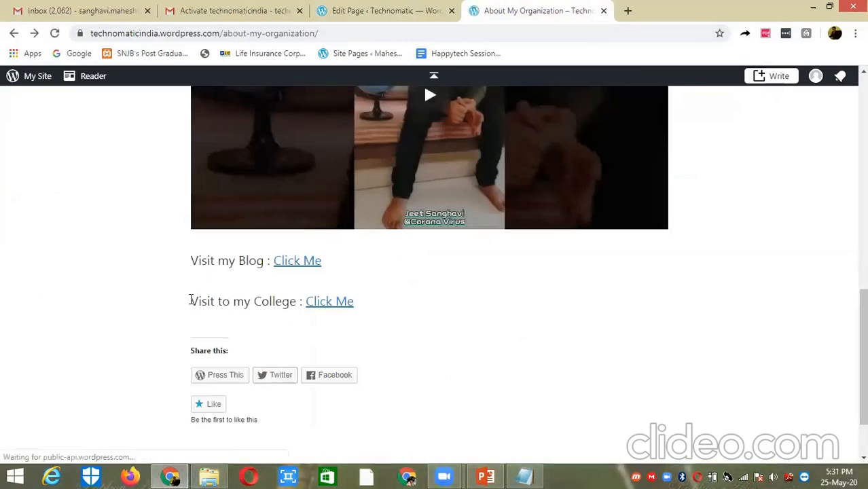
drag(196, 301, 297, 305)
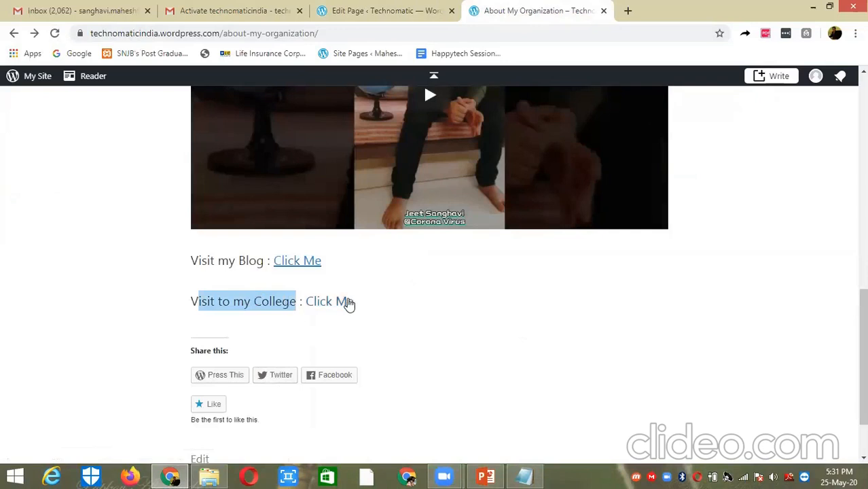
click(347, 302)
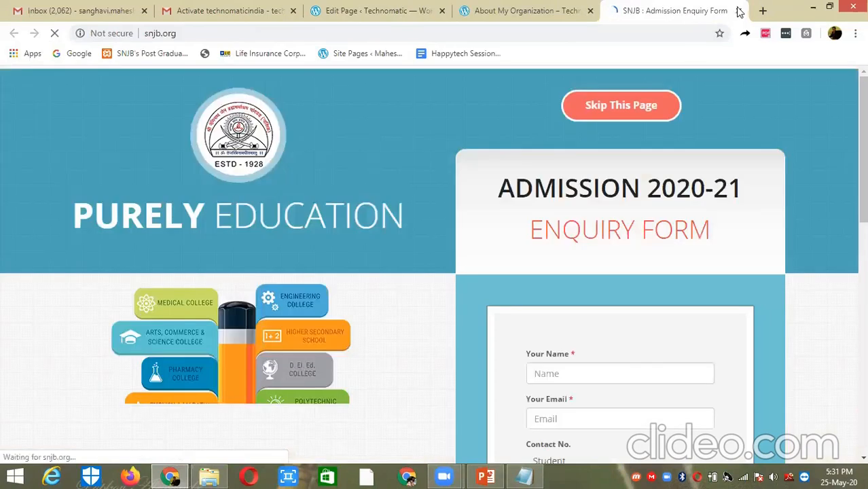
click(739, 11)
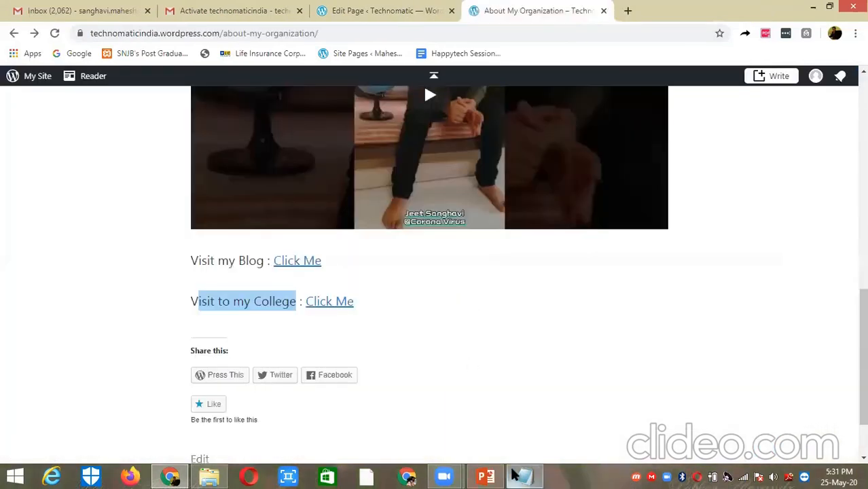
Switch to the WordPress.pptx presentation in PowerPoint and show the "Outline : Pending" slide full screen.
mouse_move(514, 475)
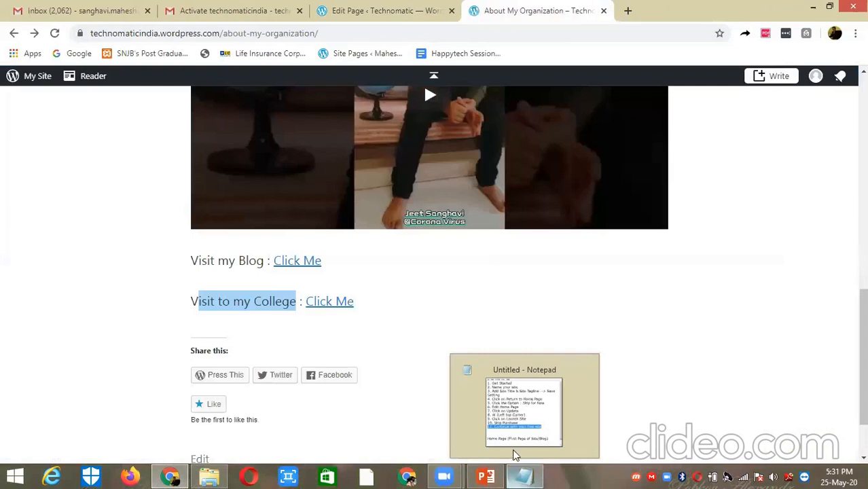
click(522, 427)
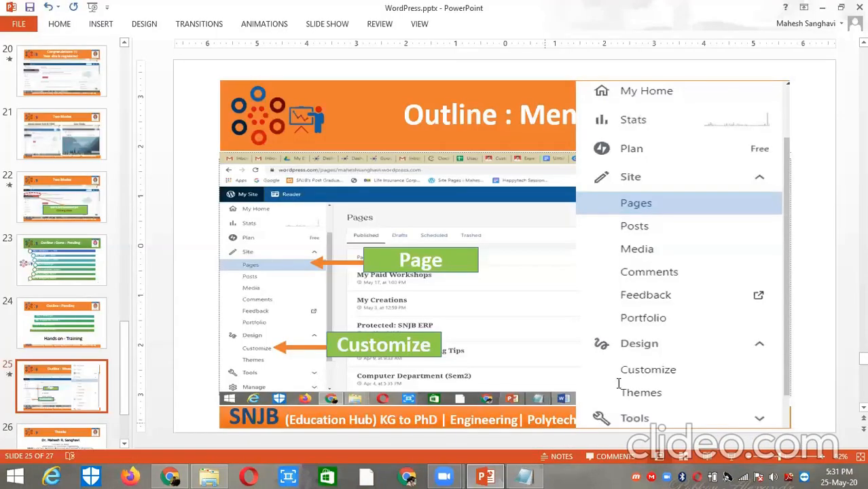
scroll(734, 432, up, 1)
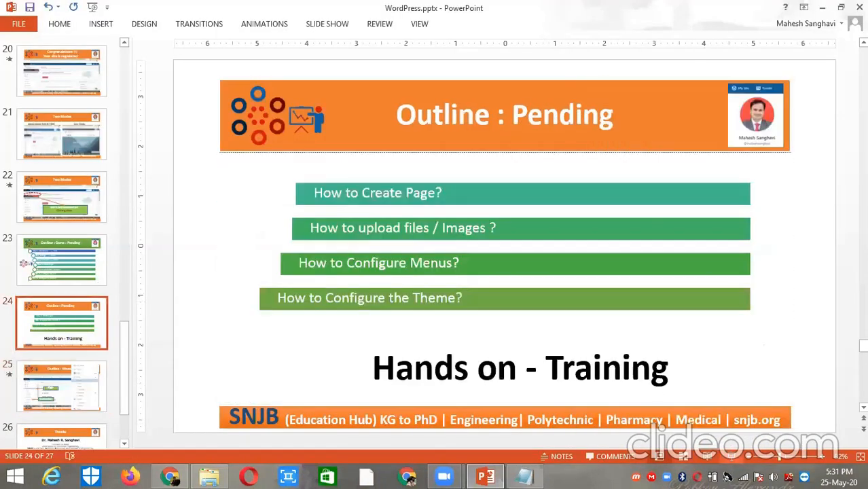
click(729, 457)
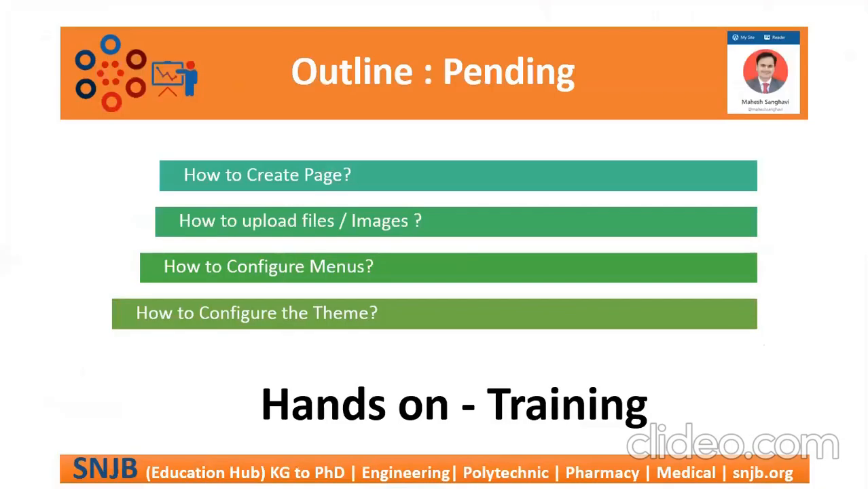
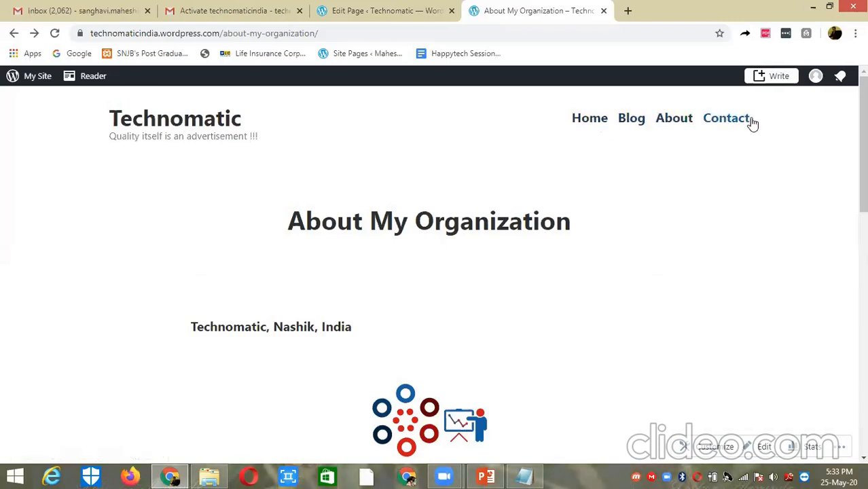
Return to the page editor in the browser, leave it for the site's Pages list, and review the published pages.
click(383, 10)
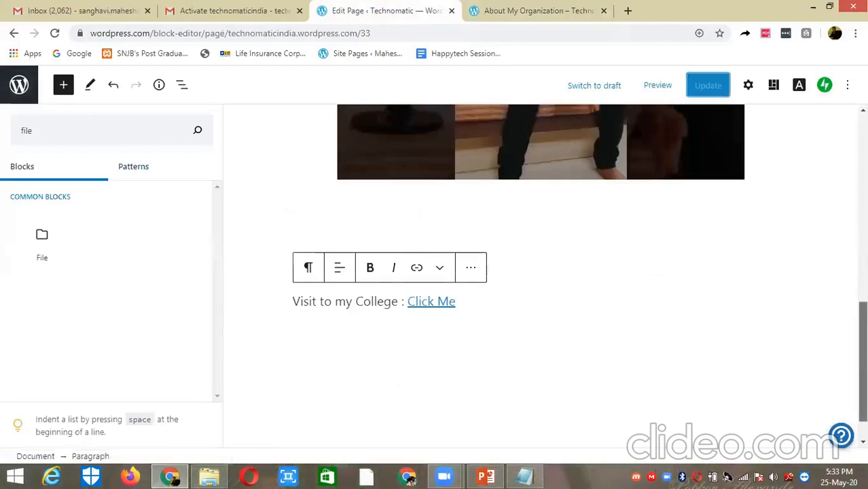
scroll(543, 272, up, 6)
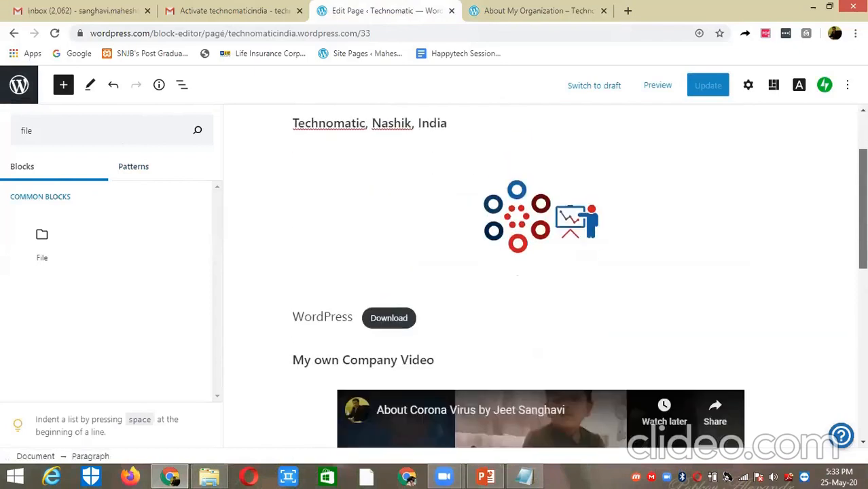
click(19, 87)
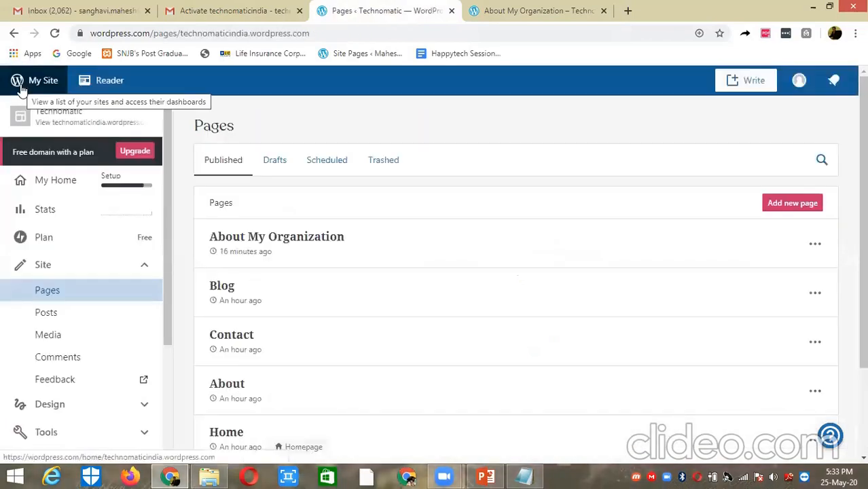
drag(863, 204, 863, 241)
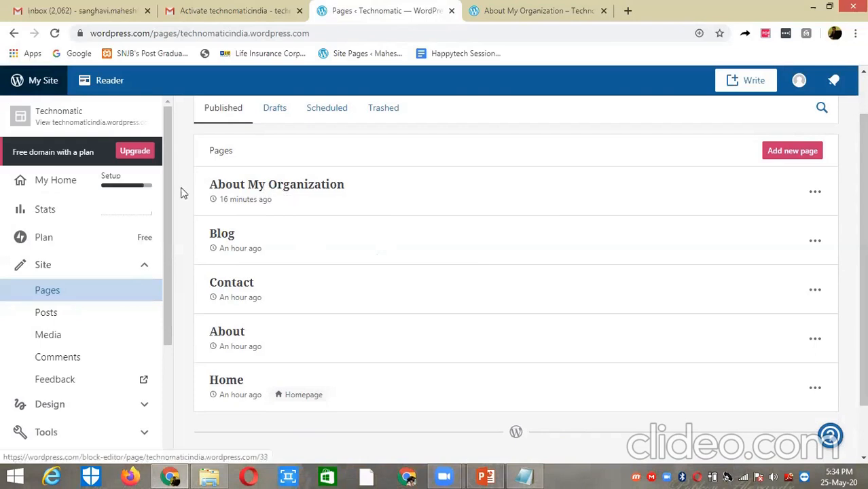
Collapse the Site section, expand Design, and open the Customizer for the Technomatic site.
scroll(169, 202, down, 1)
drag(170, 202, 169, 211)
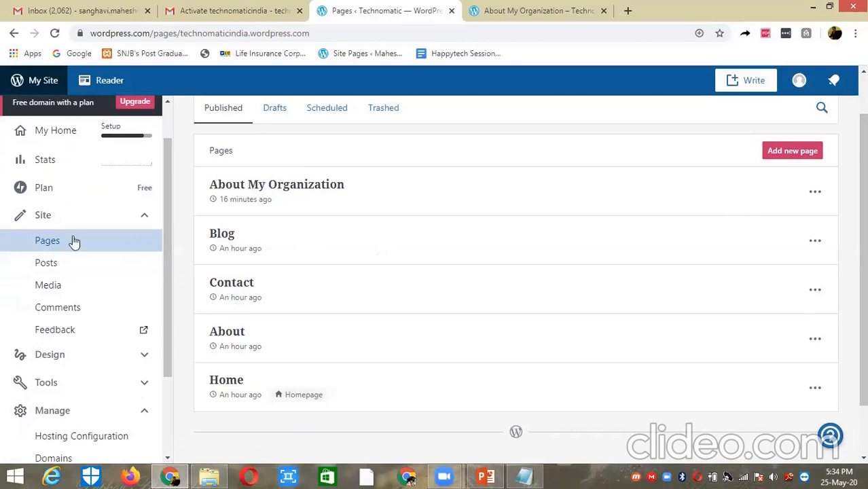
drag(170, 248, 169, 292)
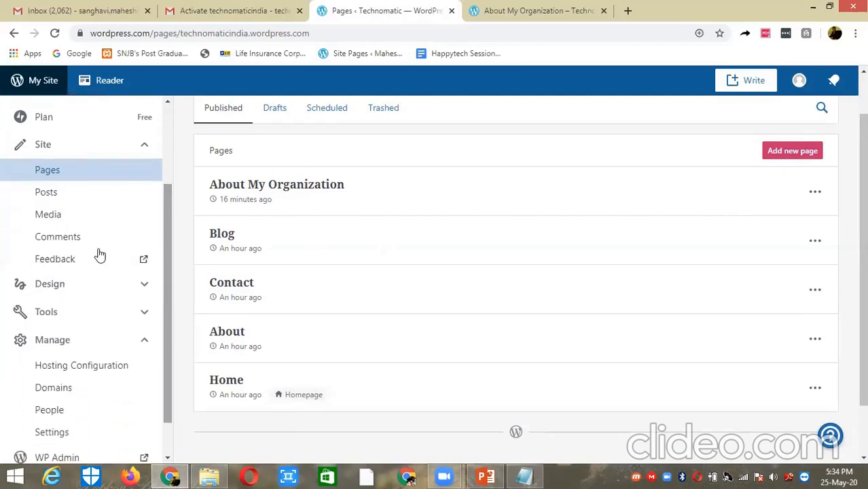
click(145, 148)
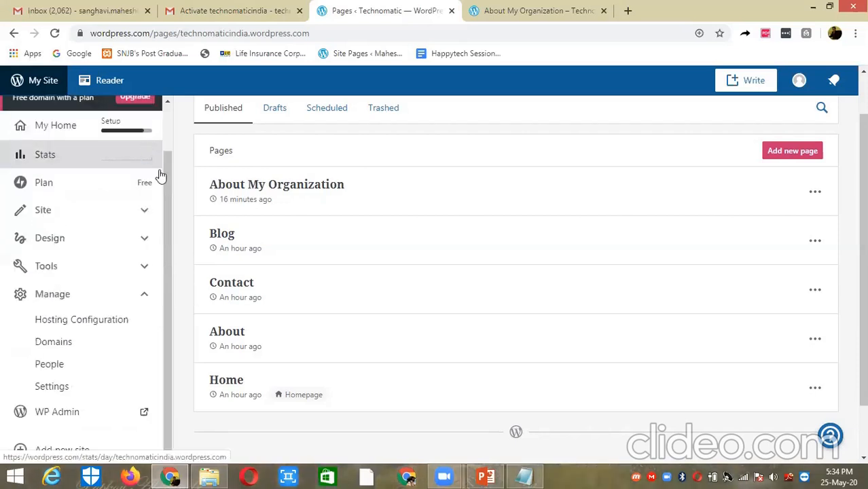
scroll(167, 155, up, 1)
drag(164, 159, 164, 166)
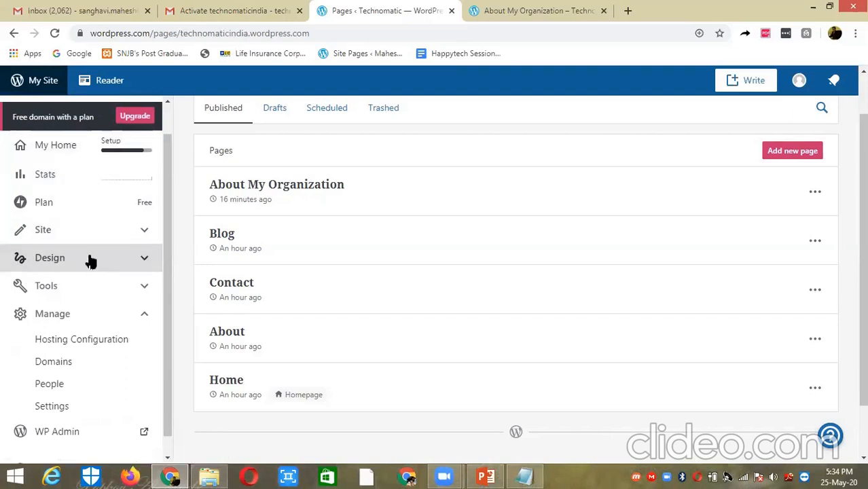
click(144, 261)
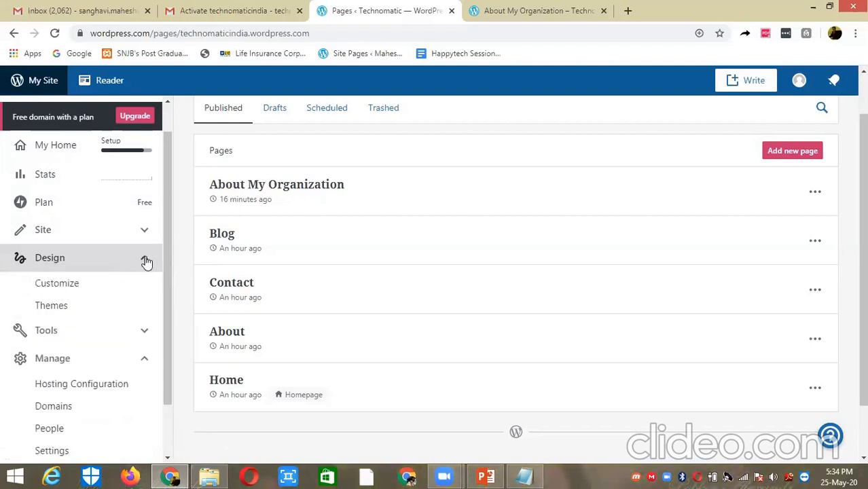
click(79, 286)
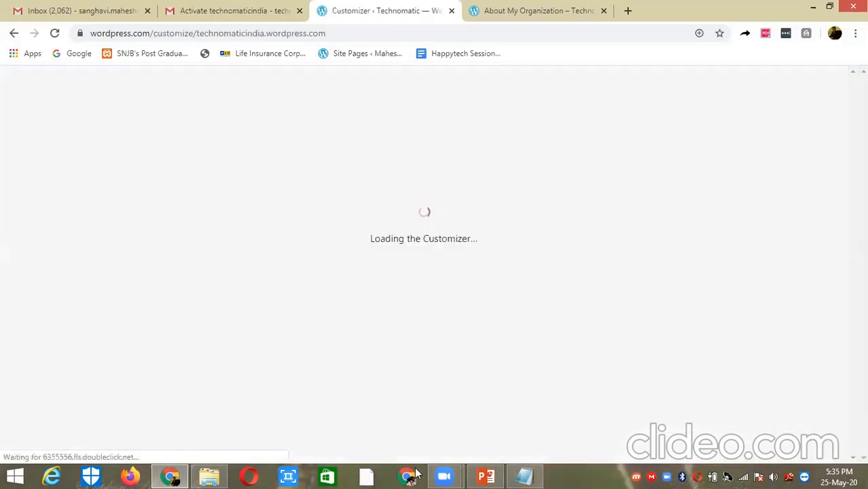
Switch to the Notepad notes and insert five line breaks after "11. Continue with your free site".
click(525, 476)
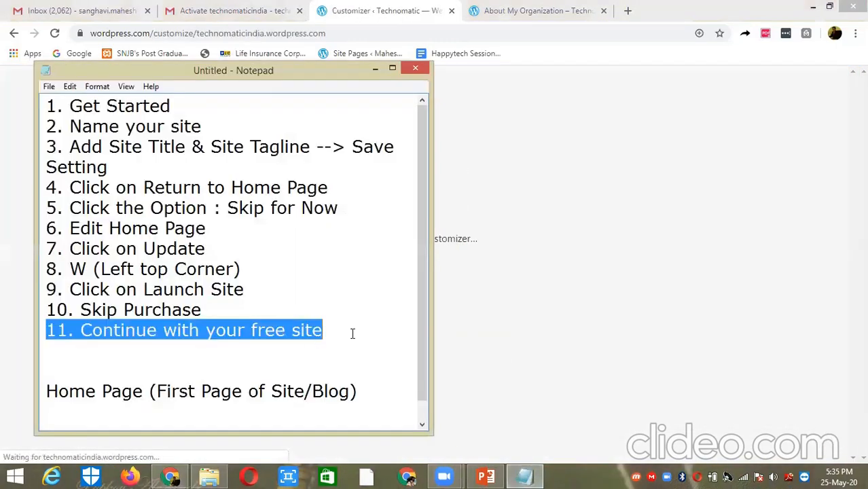
key(End)
key(Return)
key(Return)
key(Return)
key(Return)
key(Return)
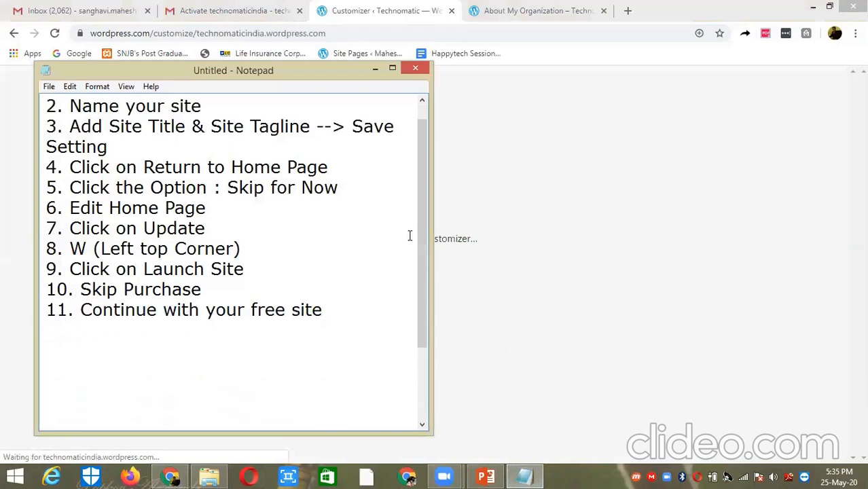
scroll(417, 277, down, 2)
Write the line "Design ---> Customize --> Menu" in the notes, one blank line below "11. Continue with your free site".
click(107, 265)
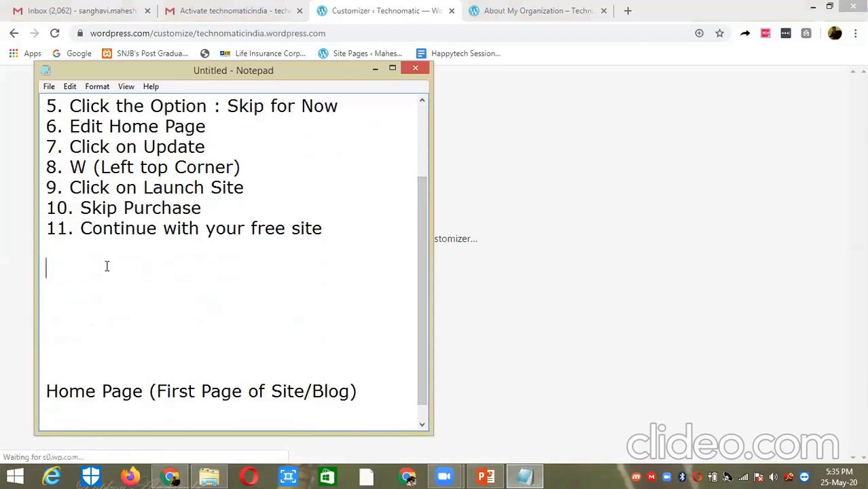
text(Dessign)
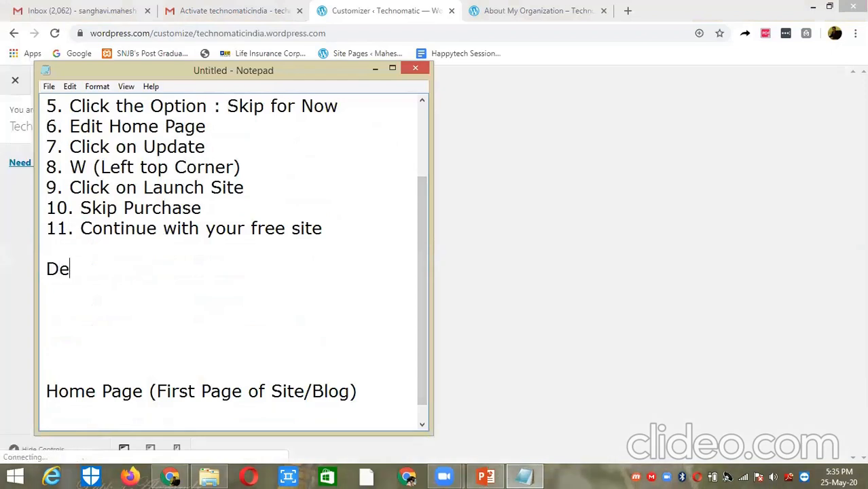
key(BackSpace)
key(BackSpace)
key(BackSpace)
key(BackSpace)
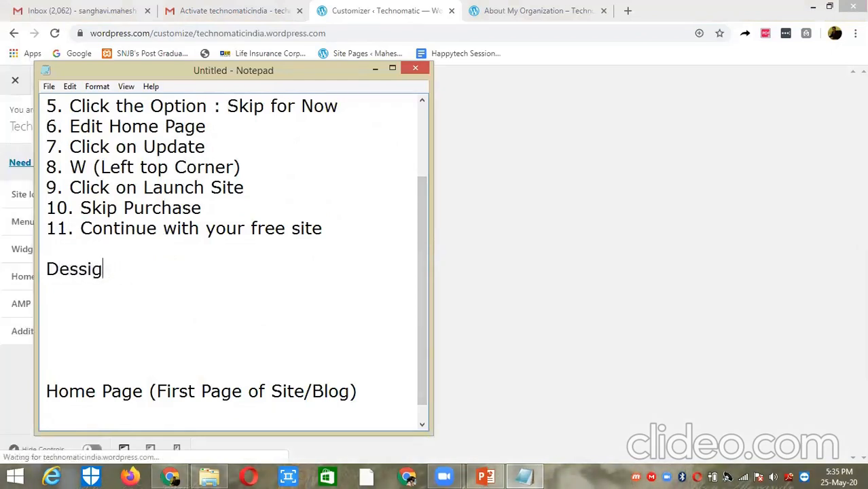
text(i)
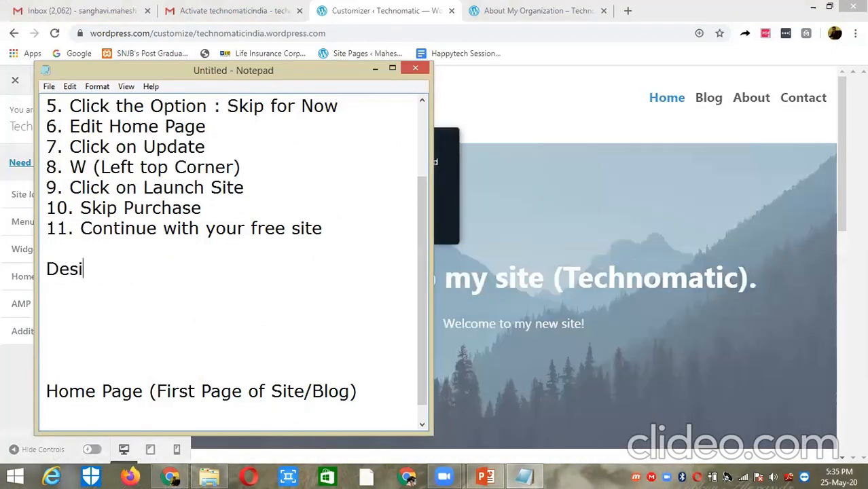
text(gn ---)
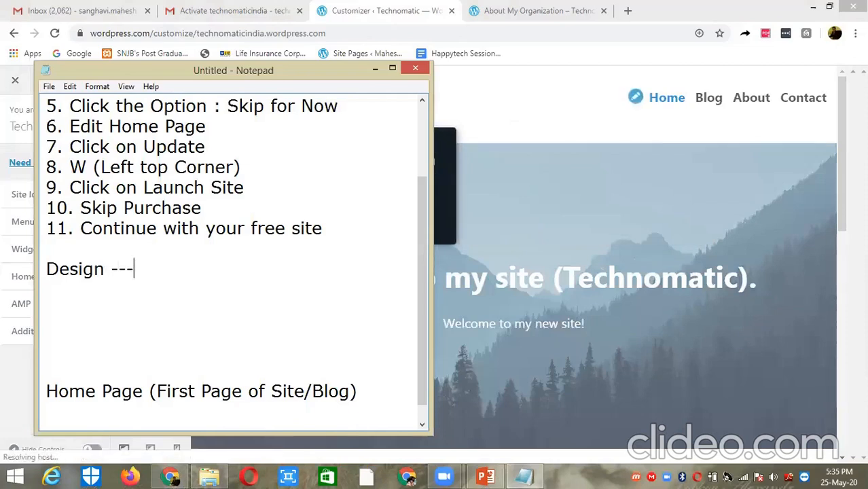
text(> Cu)
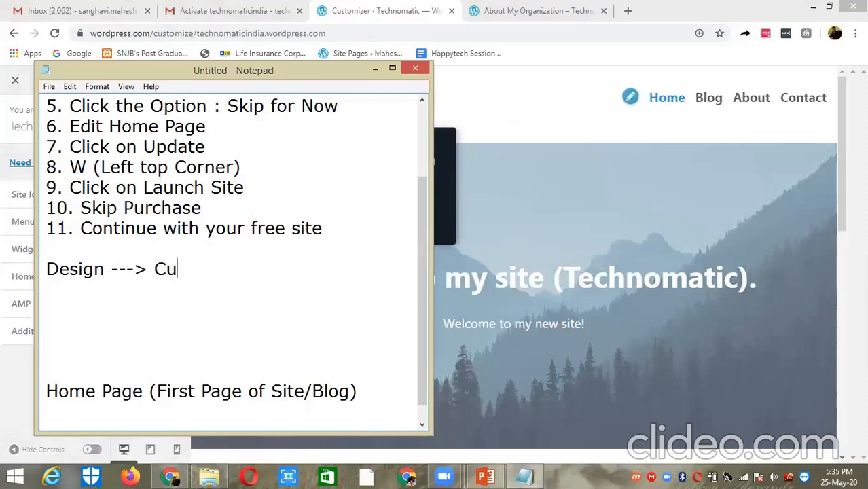
text(stomiz)
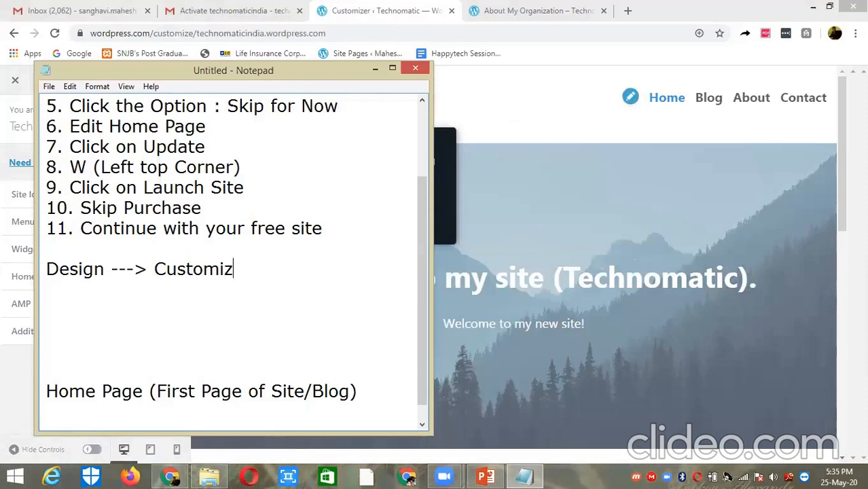
text(e --> Menu)
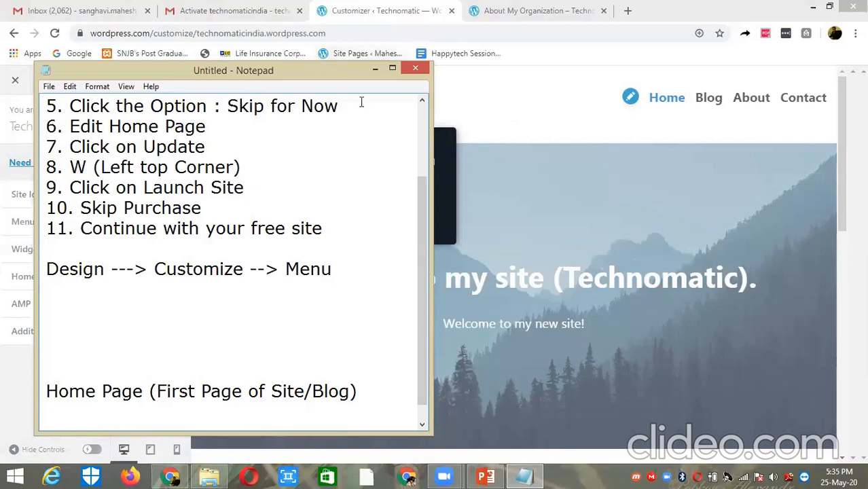
Highlight the words Design, Customize and Menu one after another in the notes to point out the path.
double_click(69, 269)
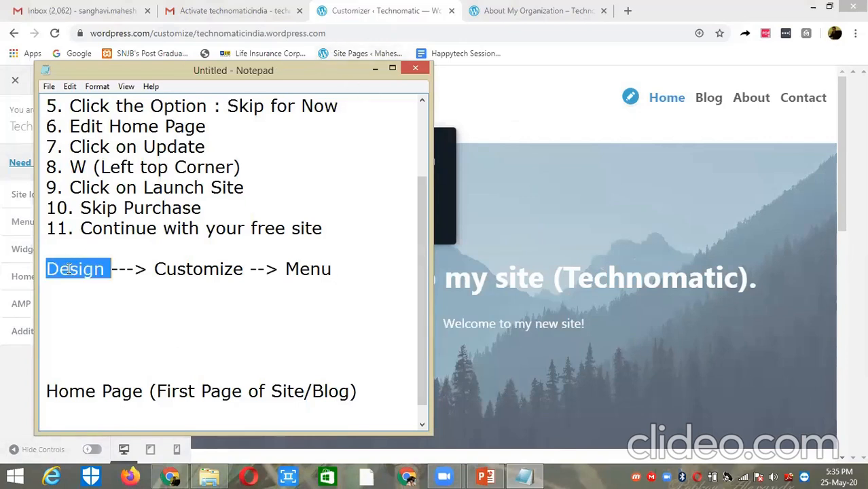
double_click(195, 267)
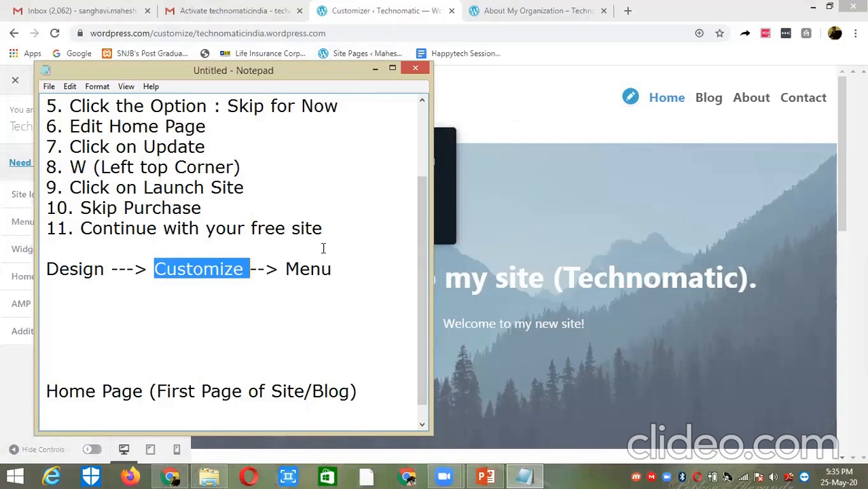
click(305, 264)
double_click(305, 265)
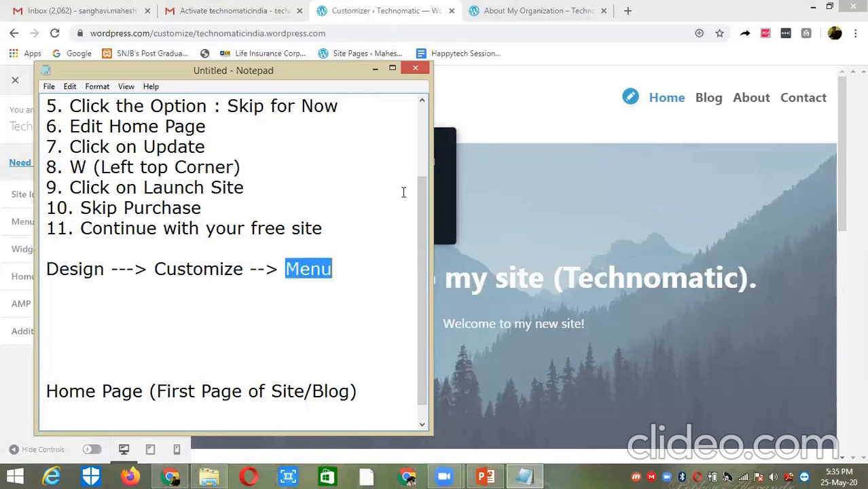
Put the notes away, dismiss the introductory tip in the Customizer, and open the site's Menus settings.
click(375, 69)
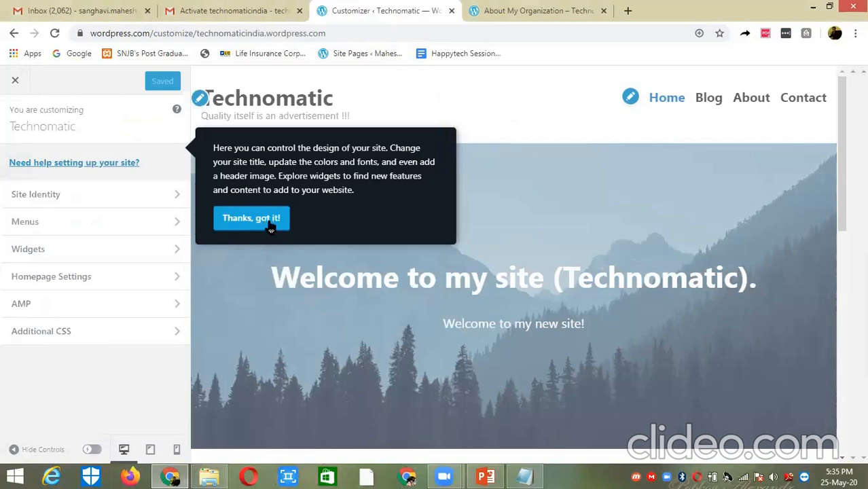
click(269, 225)
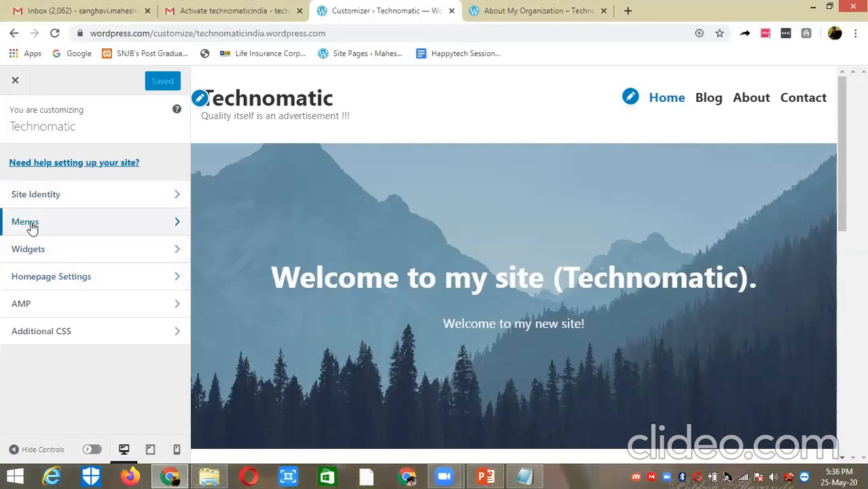
click(179, 222)
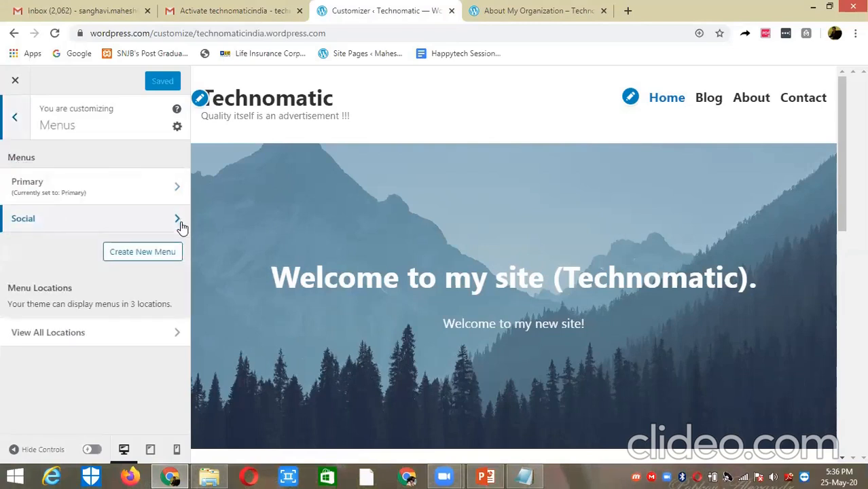
Switch to the Notepad notes and add "Two Types : 1. Social 2. Primary" below the Design path line.
click(524, 476)
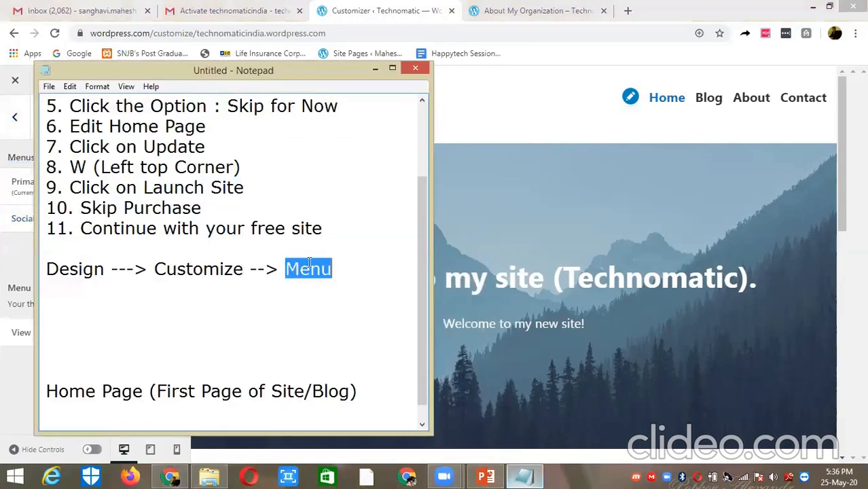
click(356, 259)
key(Return)
text(Two Type)
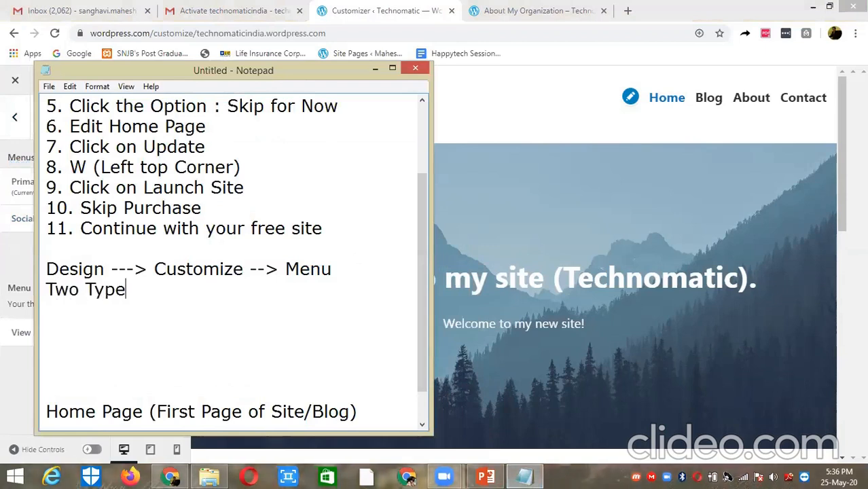
text(s : 1. Social)
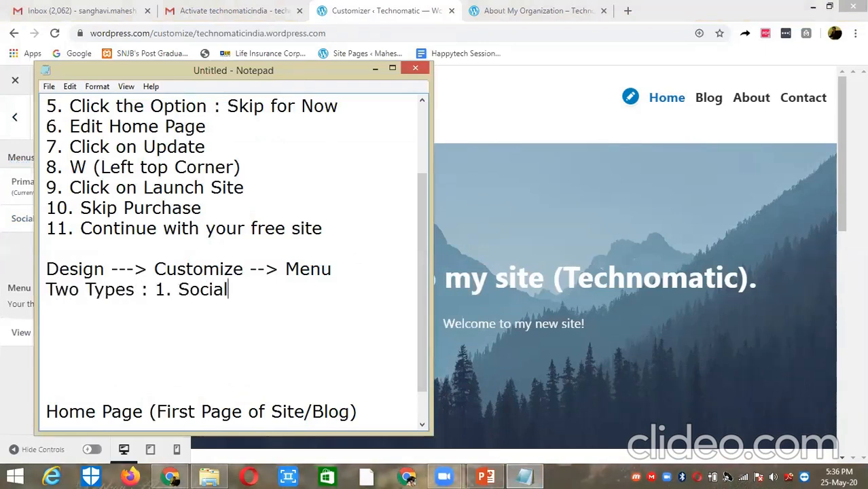
text( 2. Primary)
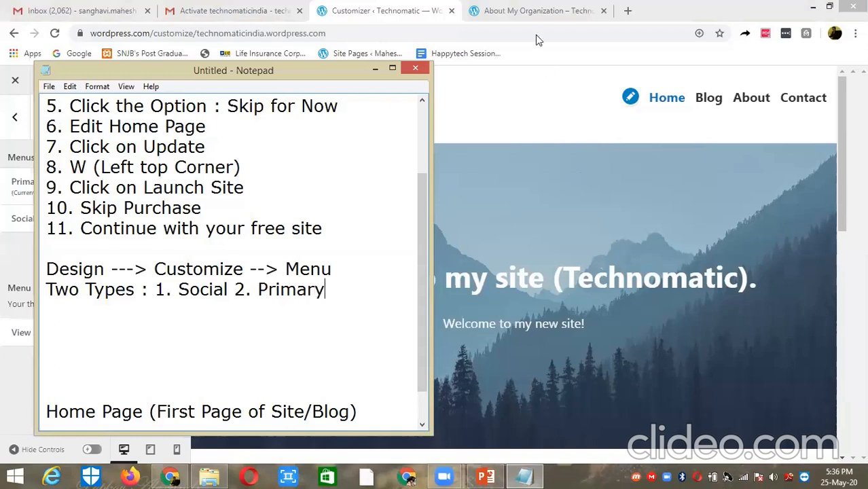
Open the presenter's personal WordPress site in a new browser tab and examine its navigation menu and submenus.
click(627, 12)
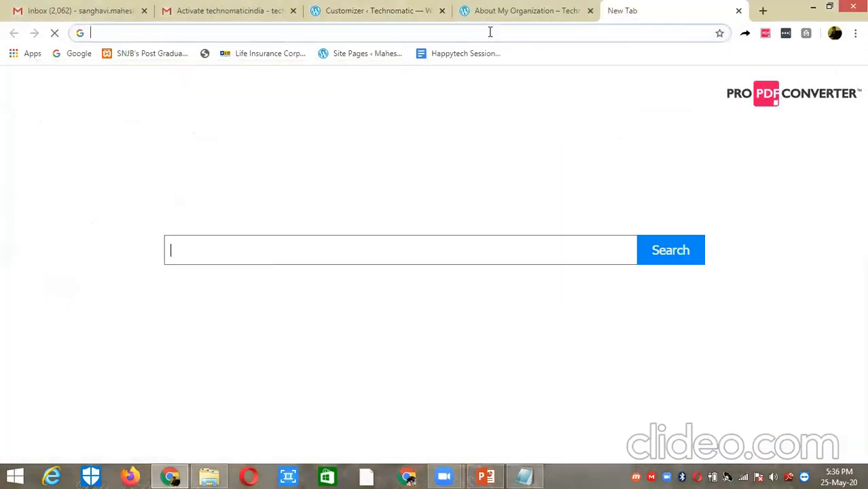
text(m)
text(ahe)
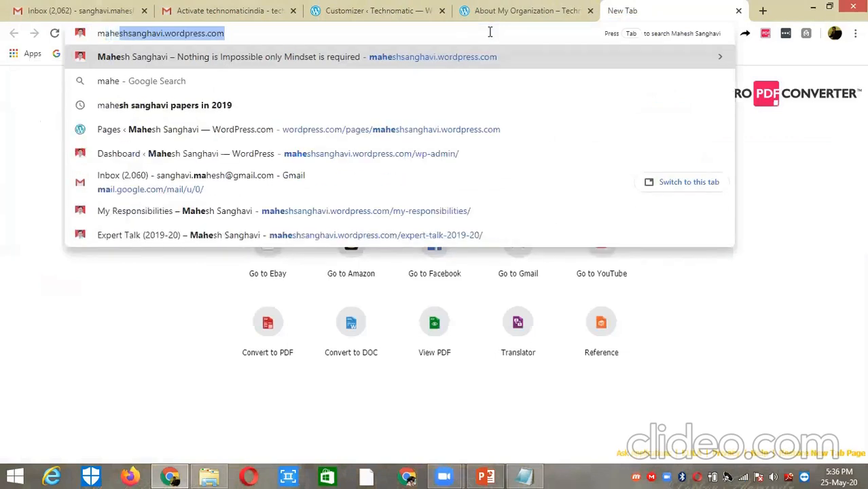
key(Return)
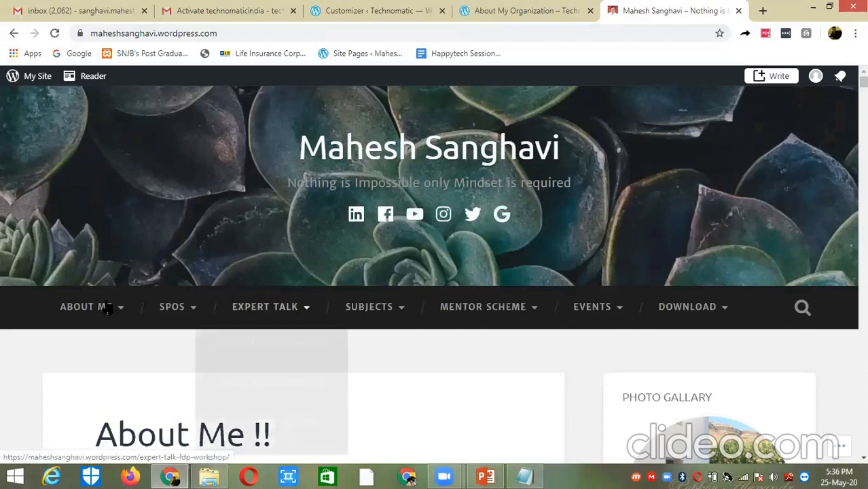
mouse_move(199, 310)
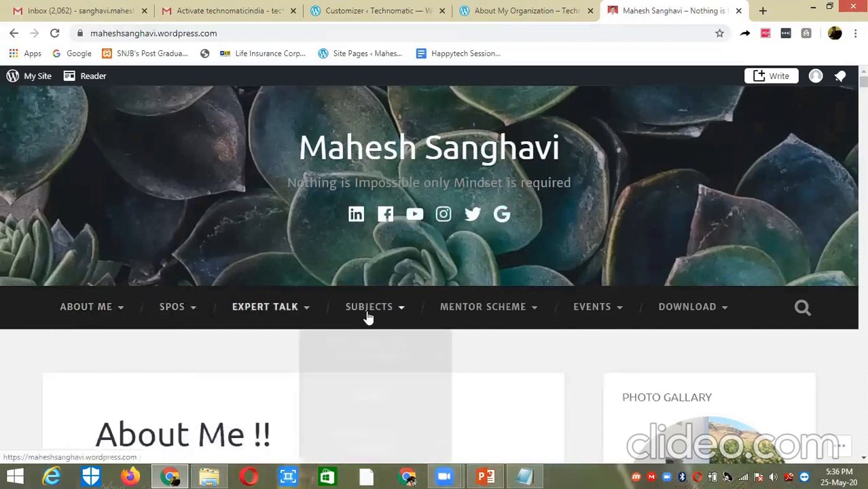
mouse_move(397, 311)
mouse_move(459, 314)
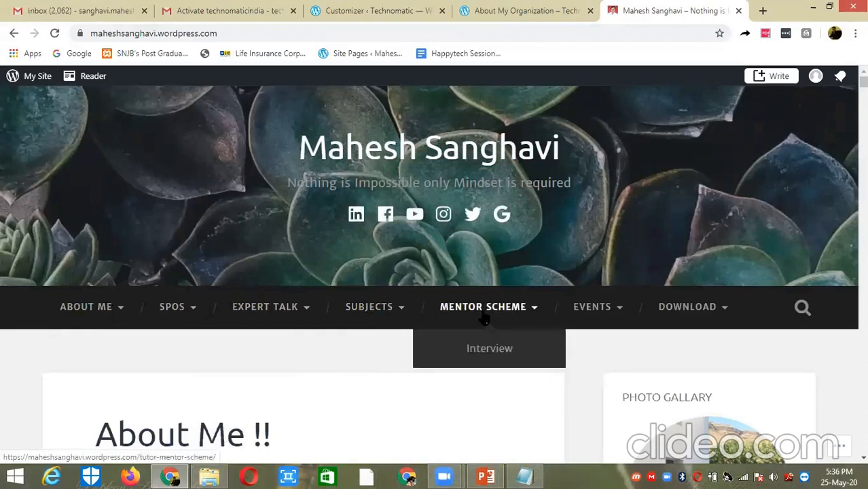
Check the navigation on the published About My Organization page, then return to the Customizer and open the Primary menu.
click(529, 11)
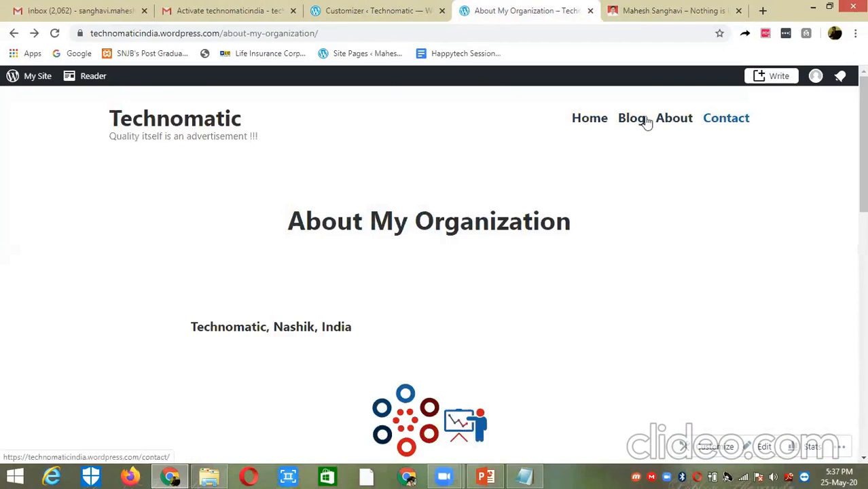
click(386, 10)
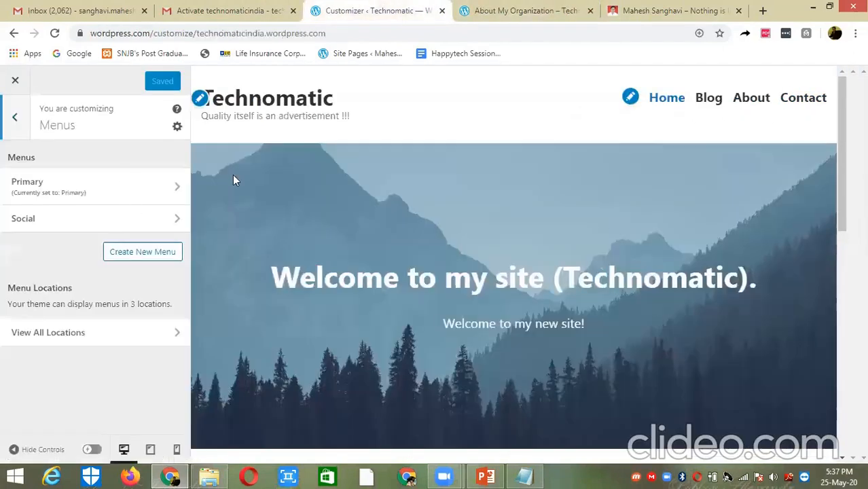
click(176, 188)
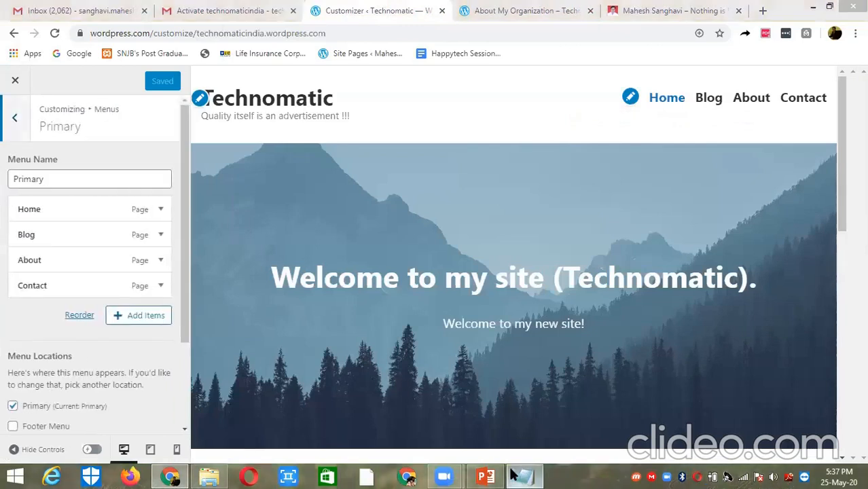
Switch to the Notepad notes and add the line "Choose --> Primary Menu" below the menu types.
key(alt+Tab)
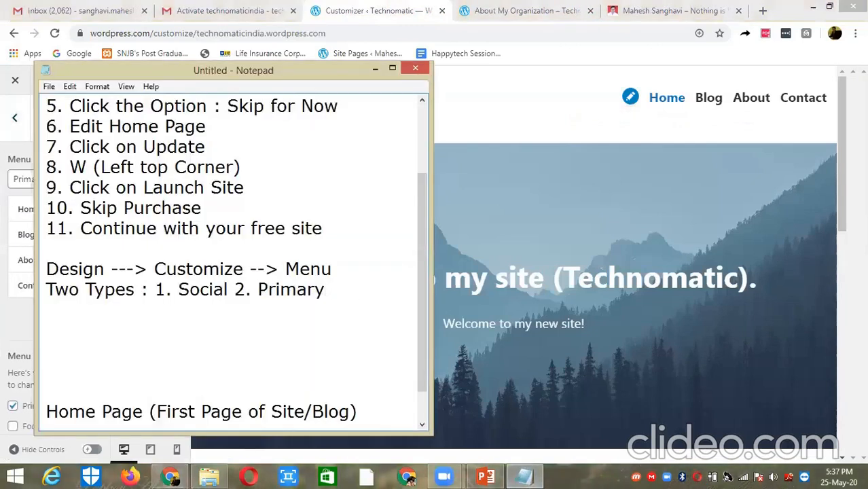
key(Return)
text(Choose )
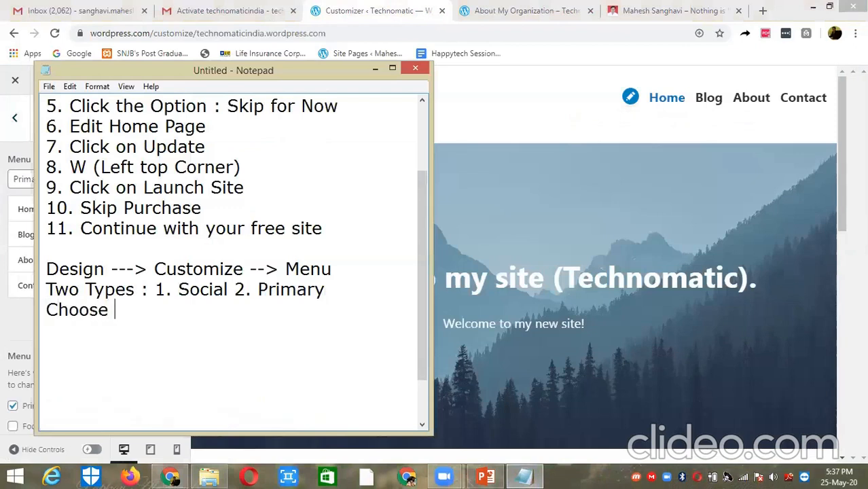
text(--> Primary Menu)
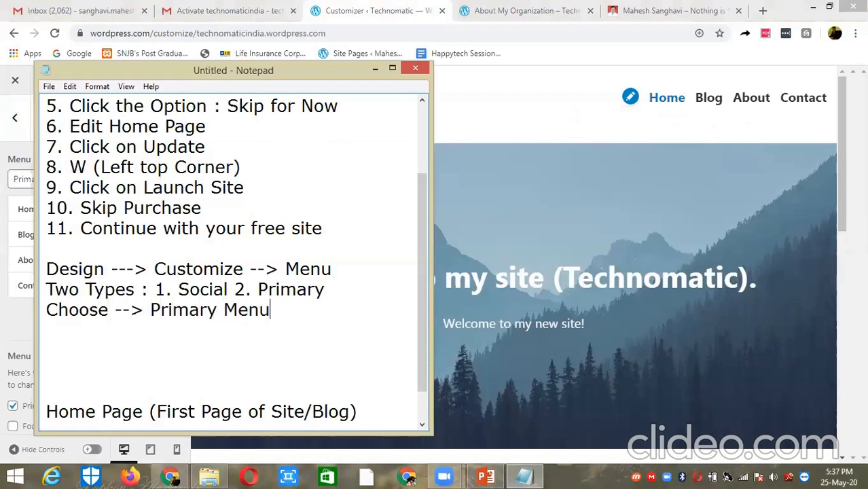
Return to the Customizer, add the About My Organization page to the Primary menu, and save the changes.
key(alt+Tab)
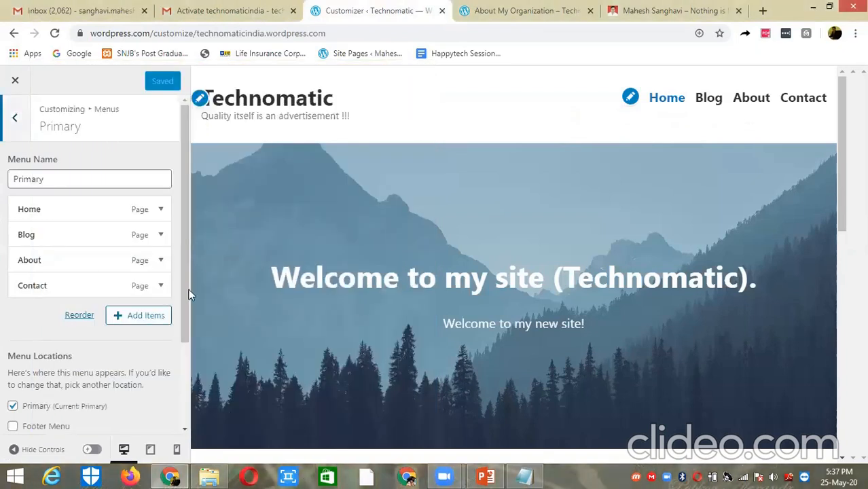
drag(182, 225, 182, 238)
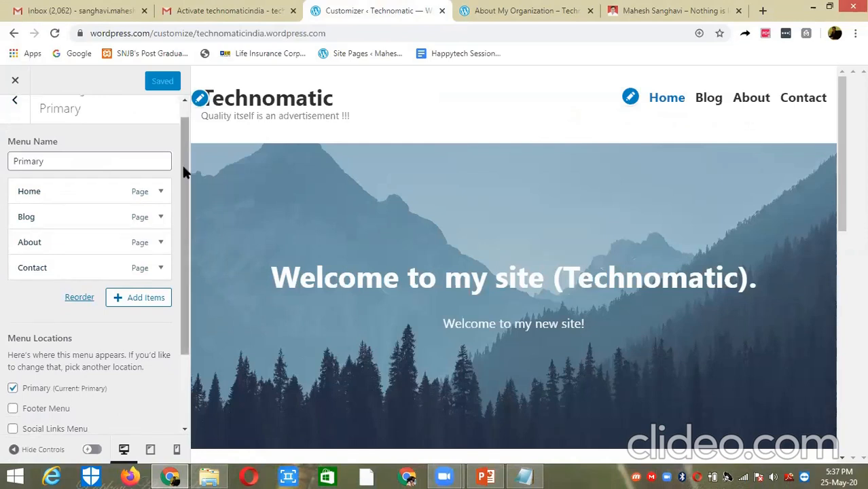
scroll(184, 169, up, 1)
scroll(183, 173, down, 1)
scroll(184, 170, up, 1)
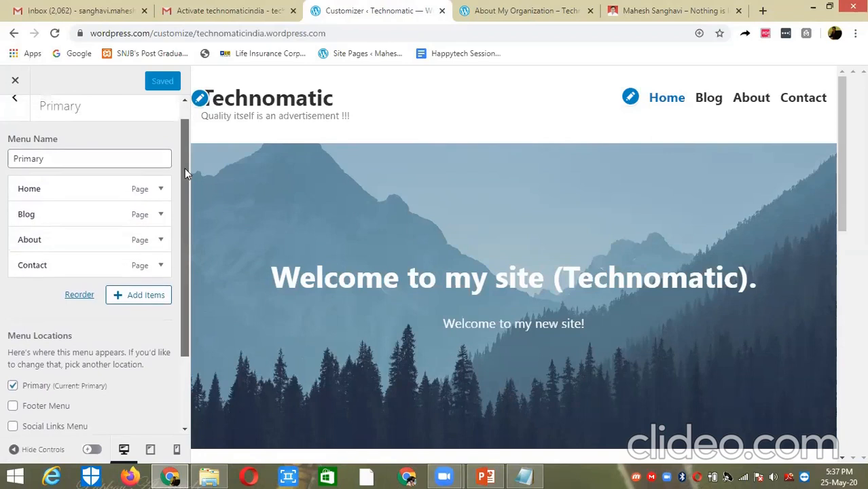
click(140, 305)
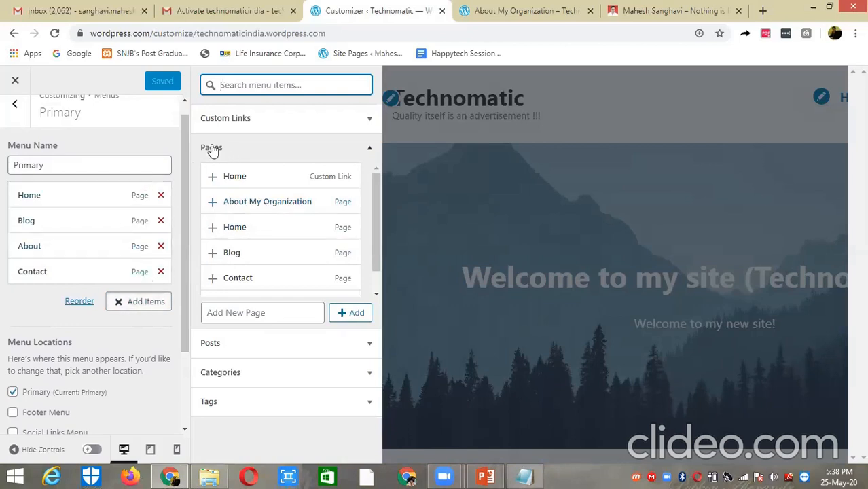
click(284, 208)
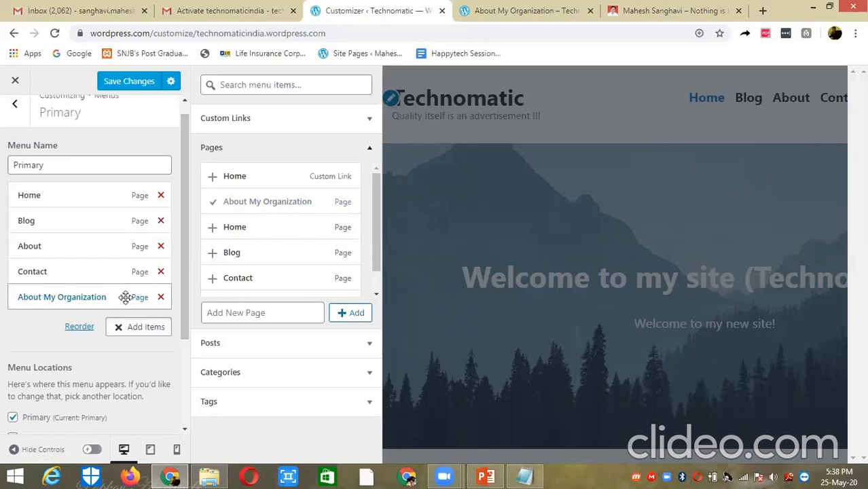
click(129, 82)
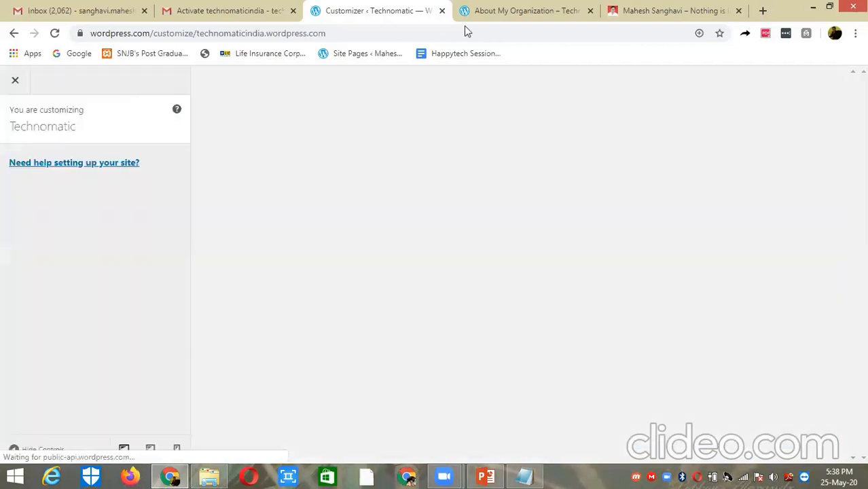
Reload the published About My Organization page, open it from its new navigation menu item, and look through the page's content.
click(526, 11)
click(380, 10)
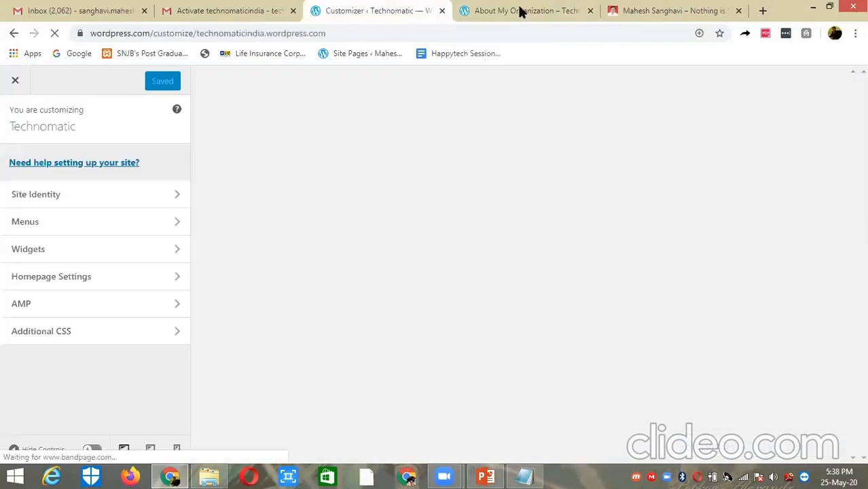
click(520, 11)
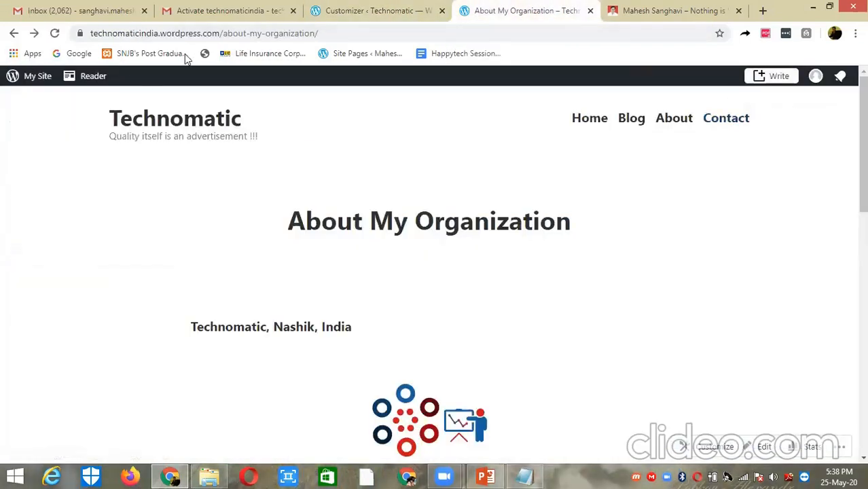
click(55, 35)
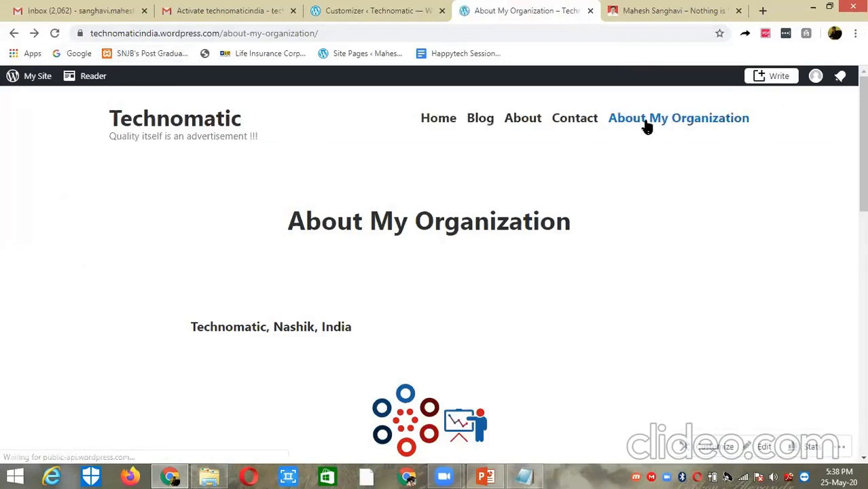
click(654, 119)
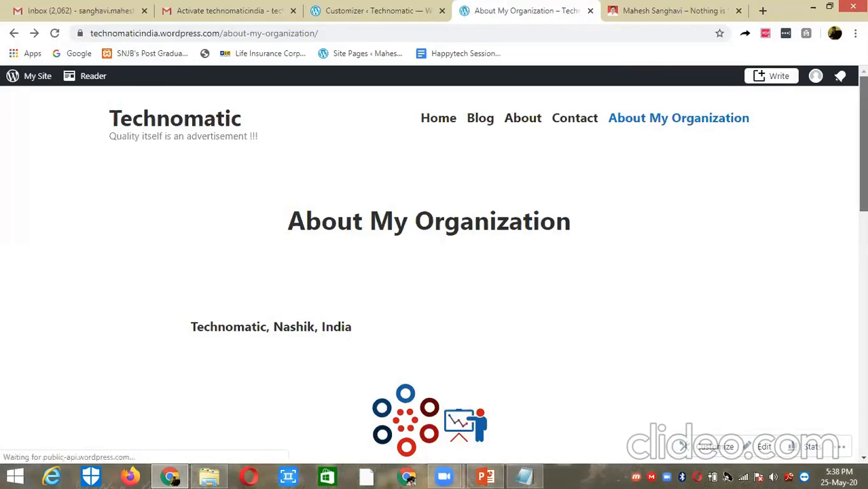
scroll(435, 272, down, 1)
scroll(435, 272, down, 3)
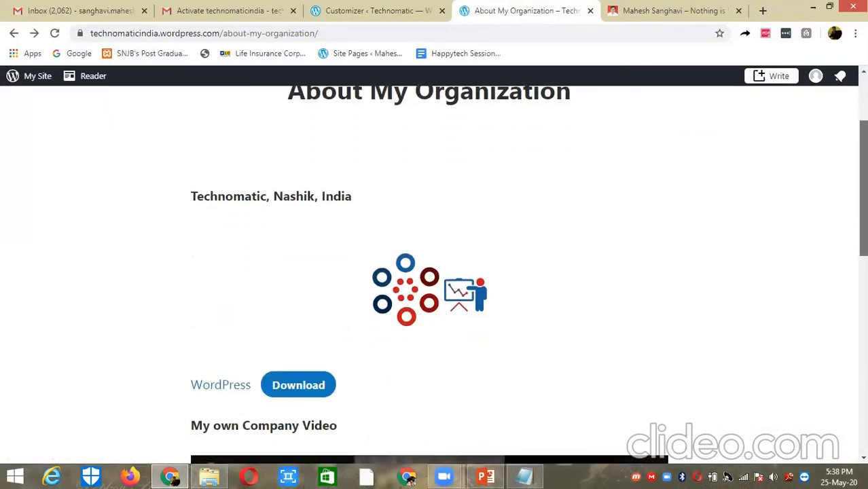
scroll(429, 271, down, 2)
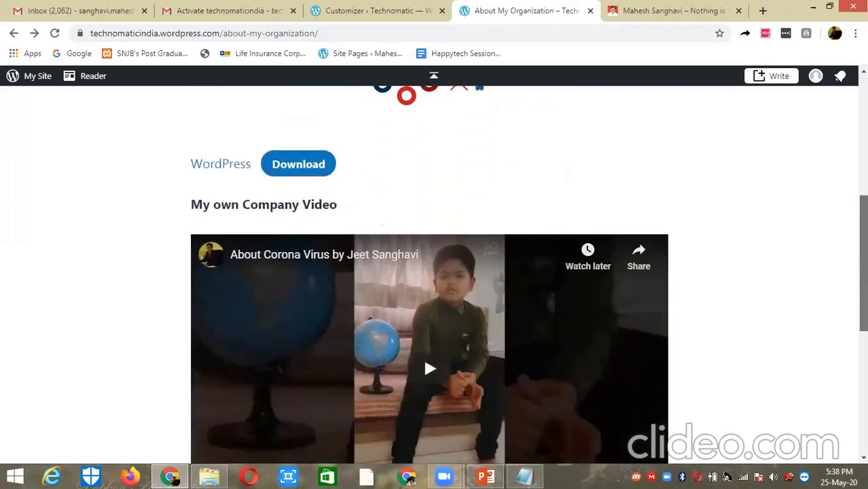
scroll(423, 247, down, 2)
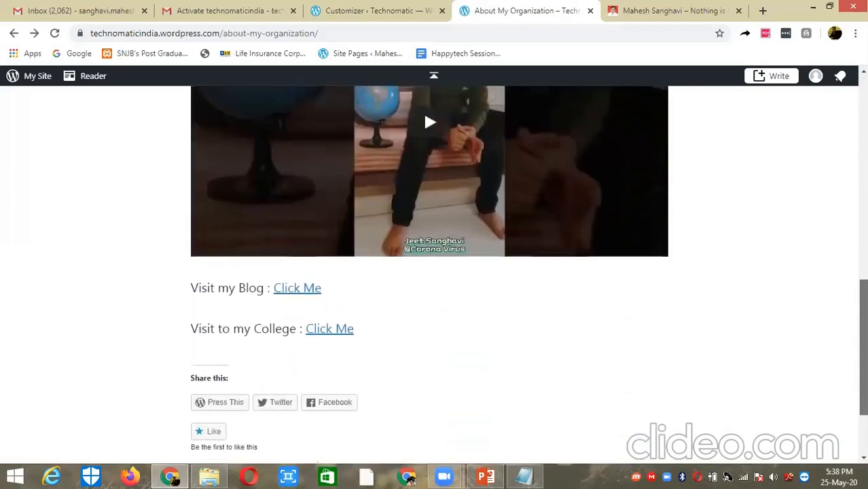
scroll(423, 109, up, 1)
scroll(423, 311, up, 3)
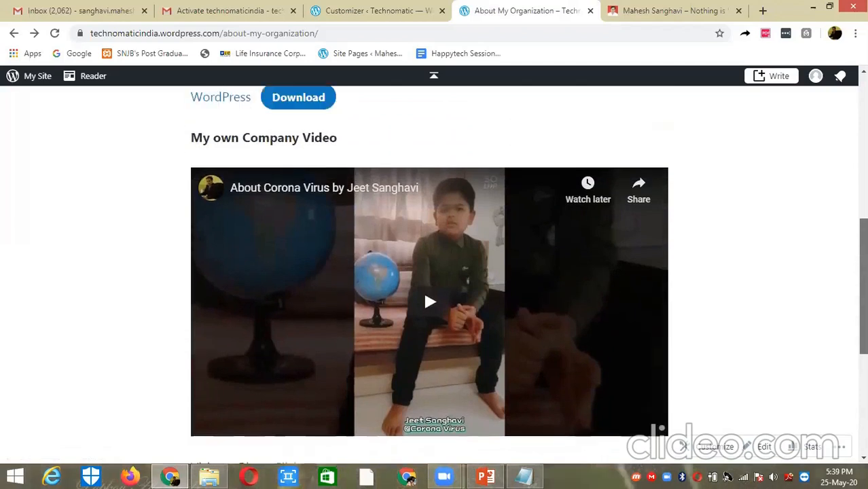
scroll(423, 421, up, 5)
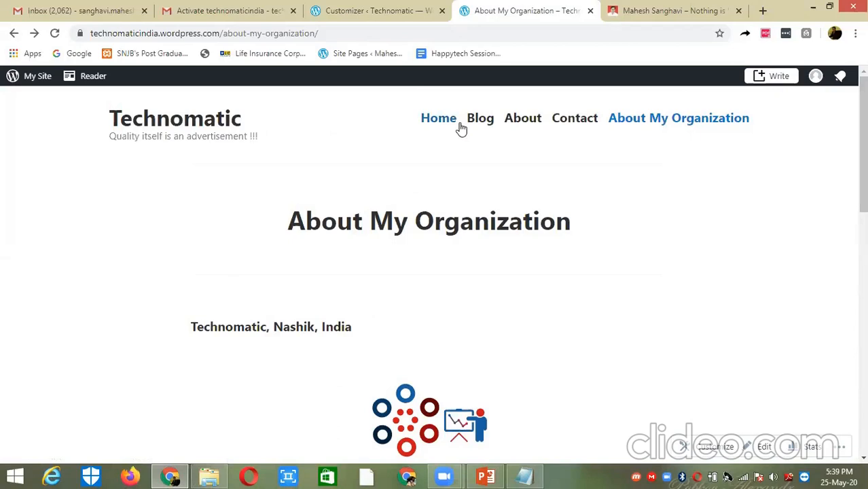
Return to the Customizer, reorder the Primary menu so About My Organization sits directly after Home, and save the changes.
click(376, 10)
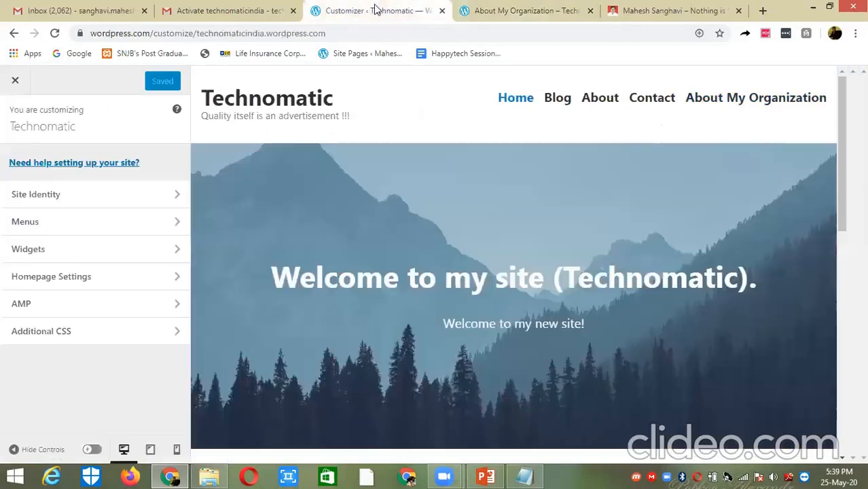
click(174, 225)
click(175, 193)
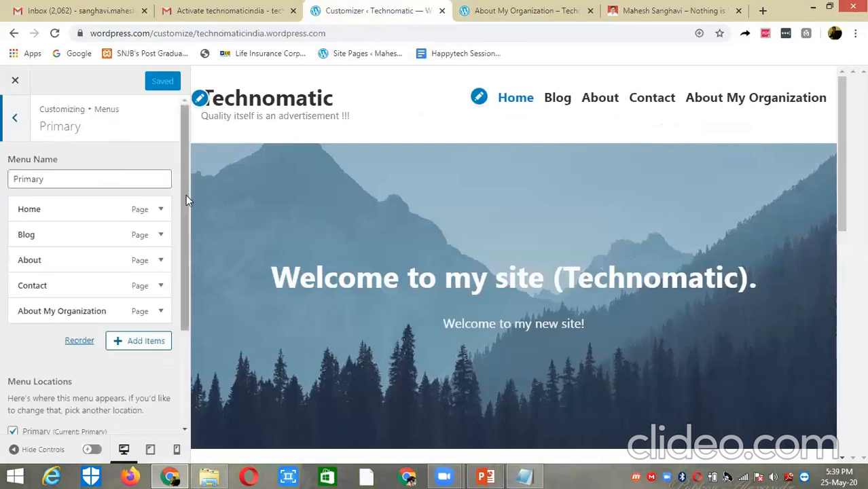
click(80, 341)
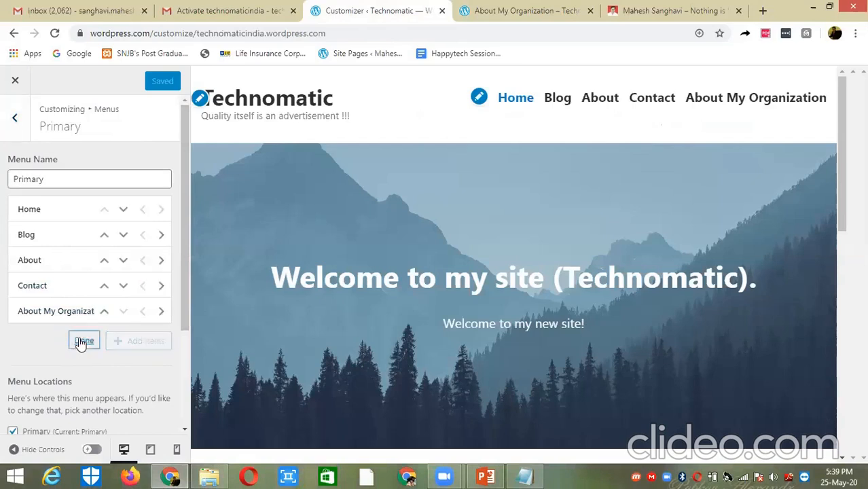
click(104, 315)
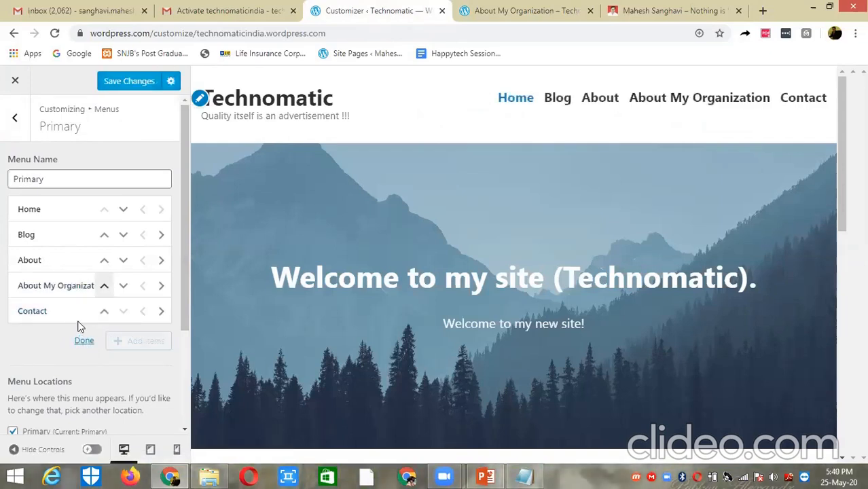
click(103, 287)
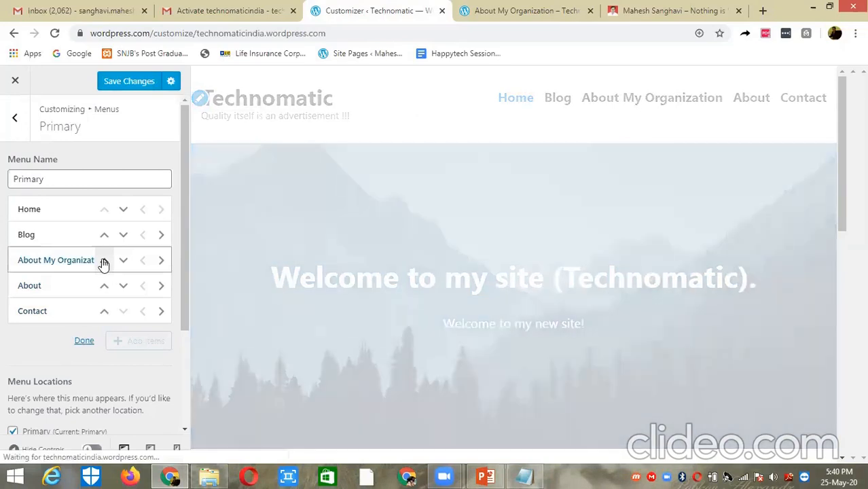
click(103, 264)
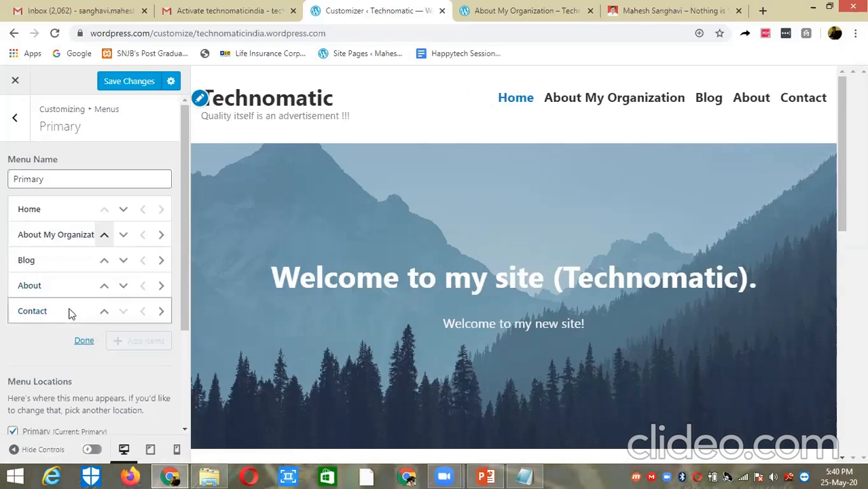
click(104, 238)
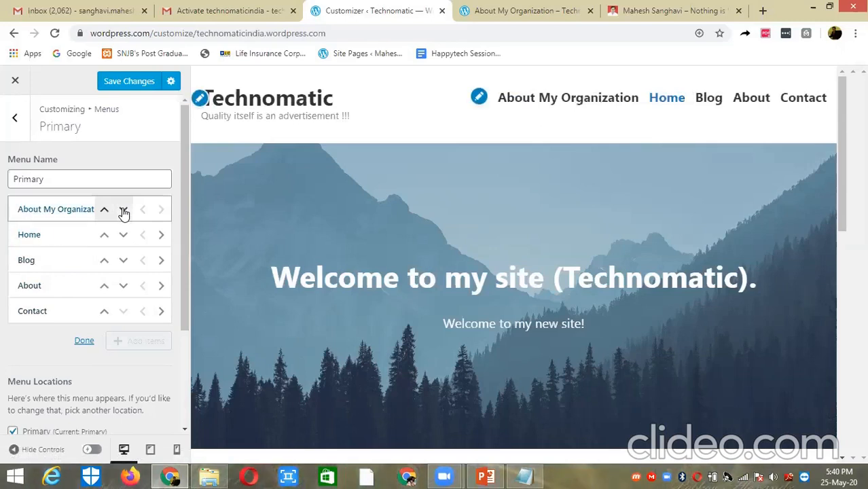
click(123, 210)
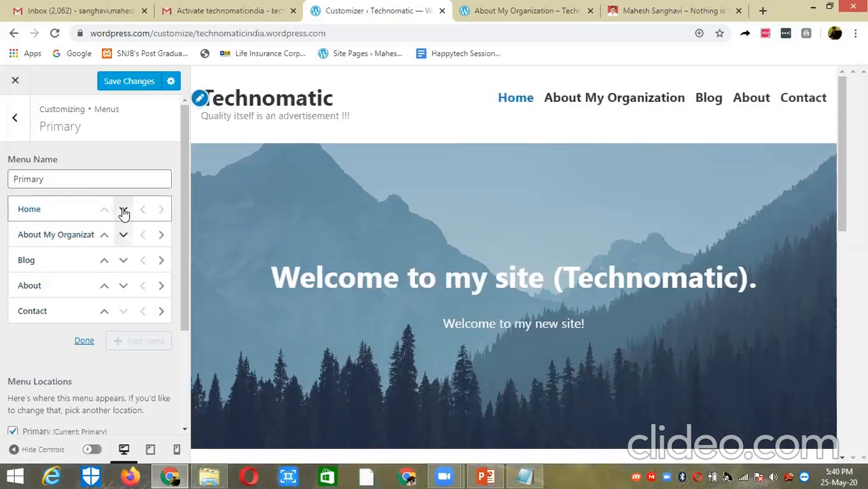
click(121, 81)
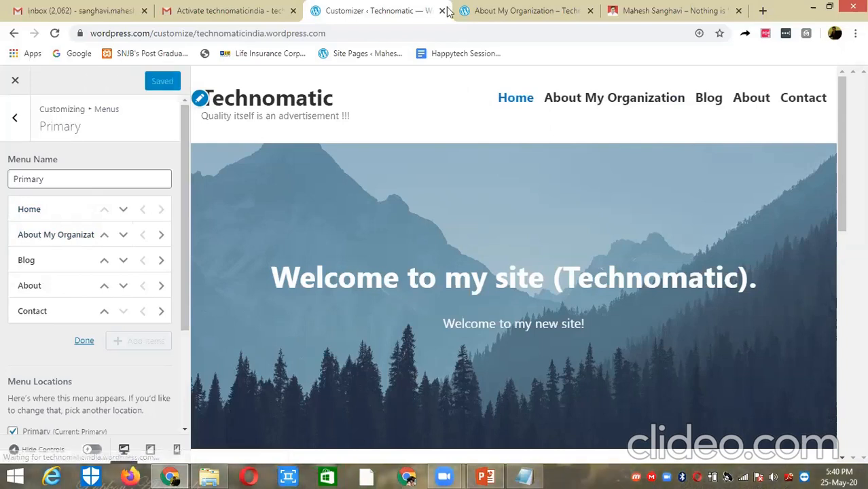
Reload the published About My Organization page and check its navigation order against the Primary menu in the Customizer.
click(525, 12)
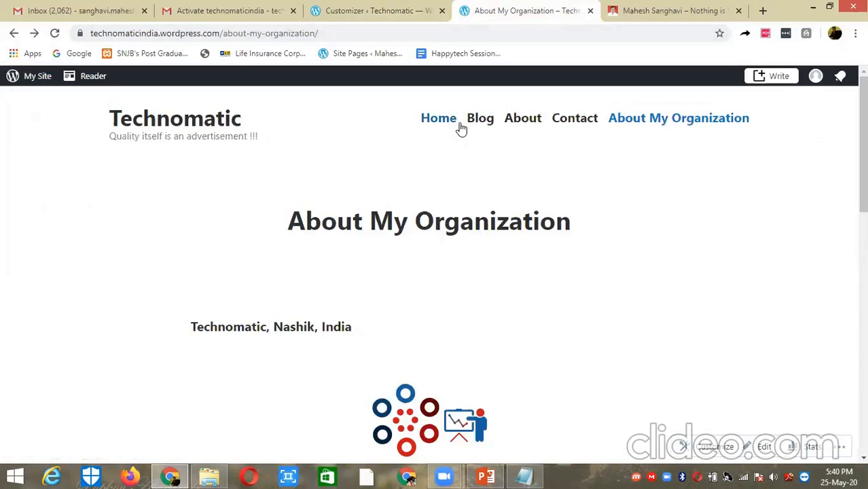
click(55, 34)
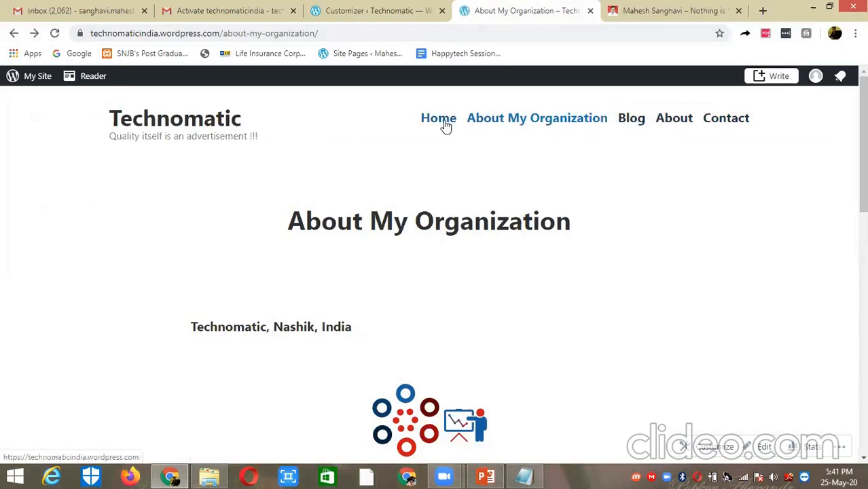
click(560, 127)
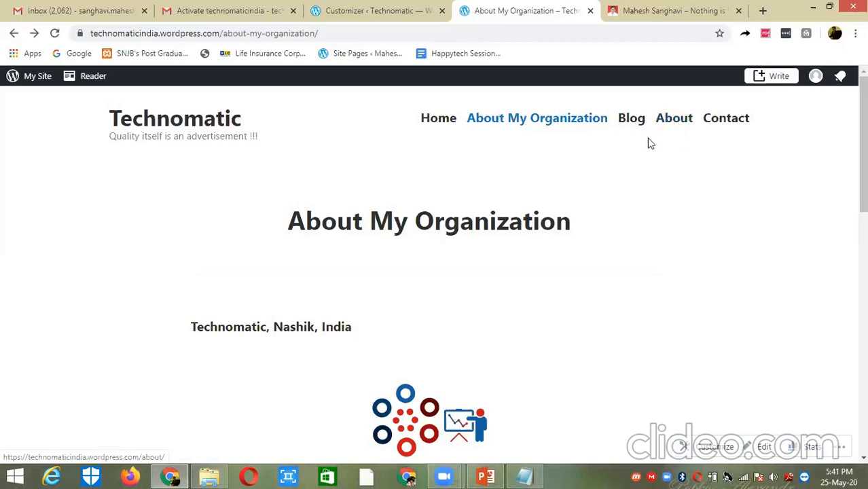
click(638, 469)
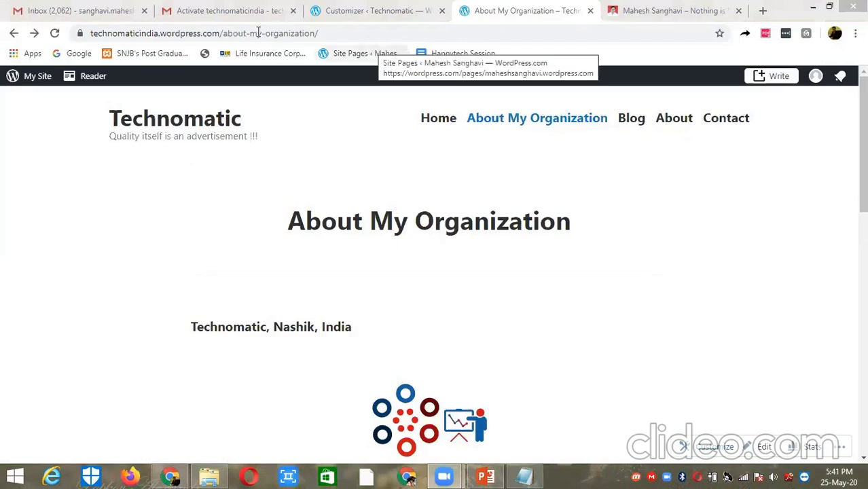
click(359, 12)
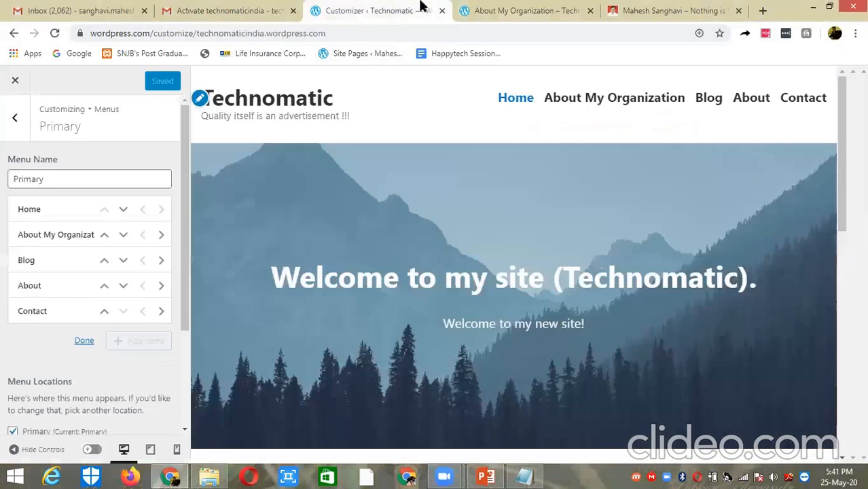
click(512, 8)
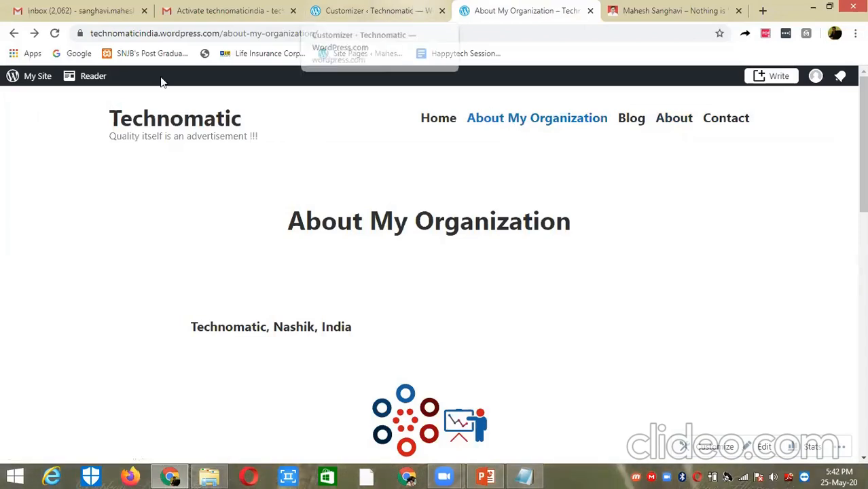
In the Customizer's Primary menu, move About My Organization below About, nest it as a submenu item of About, and save the changes.
click(377, 11)
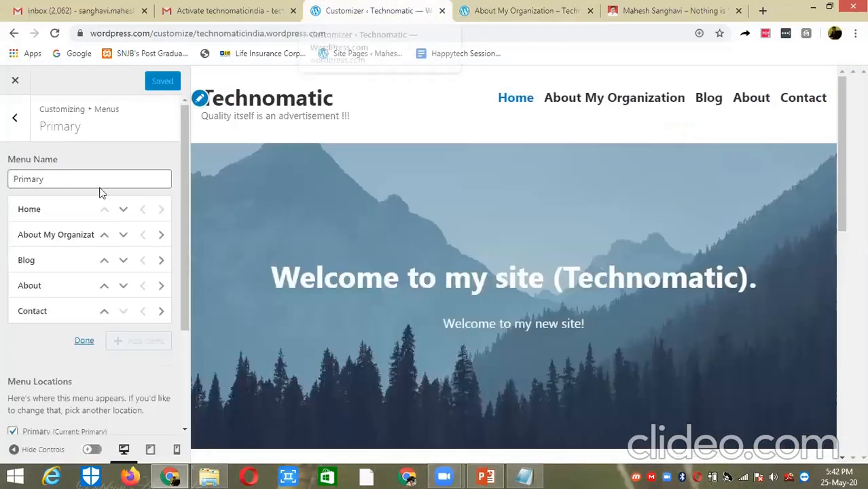
click(83, 345)
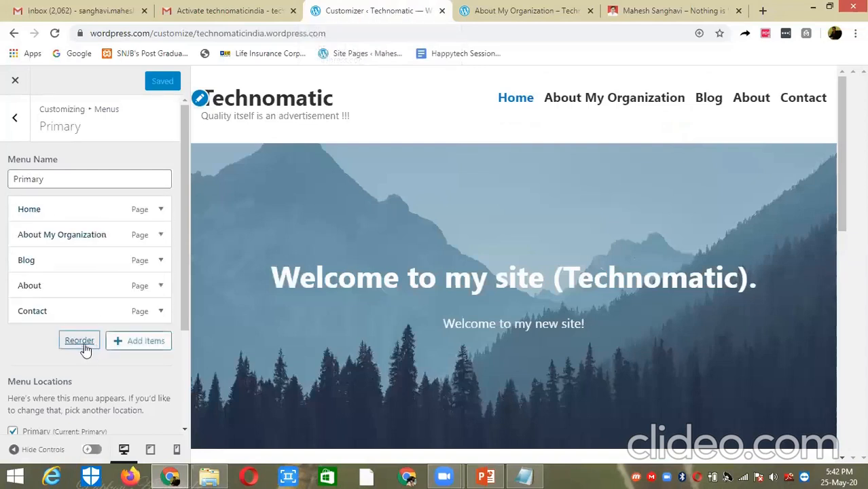
click(80, 342)
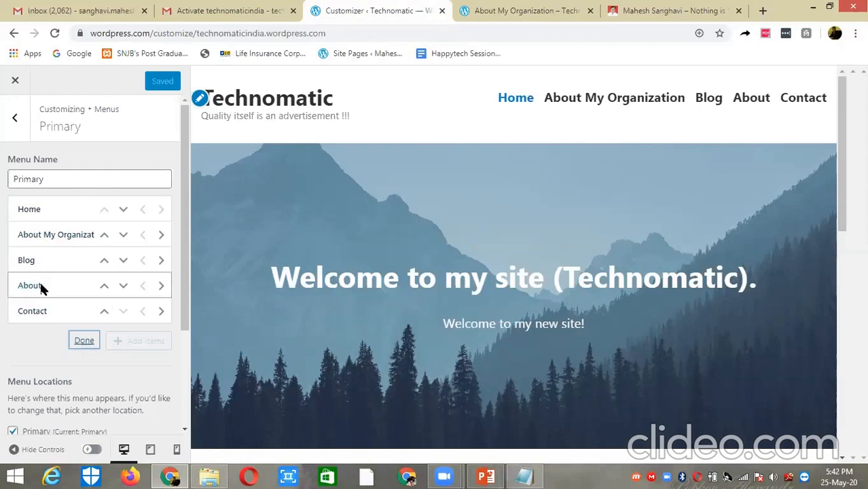
click(123, 235)
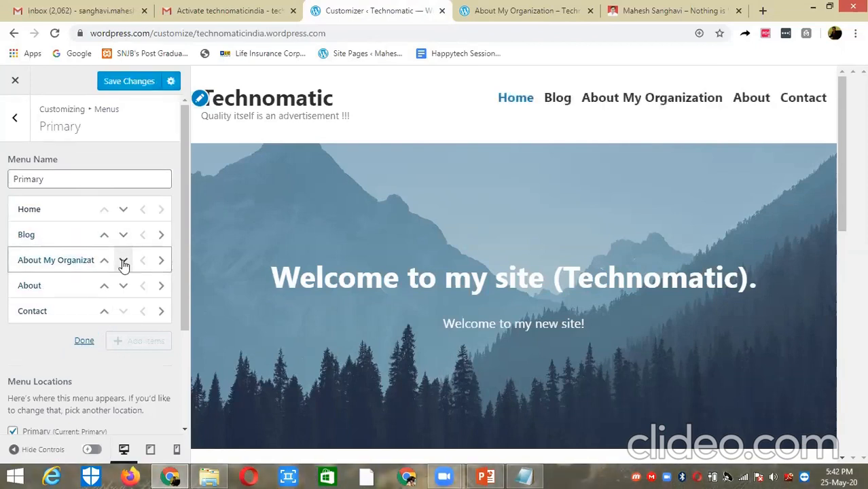
click(123, 264)
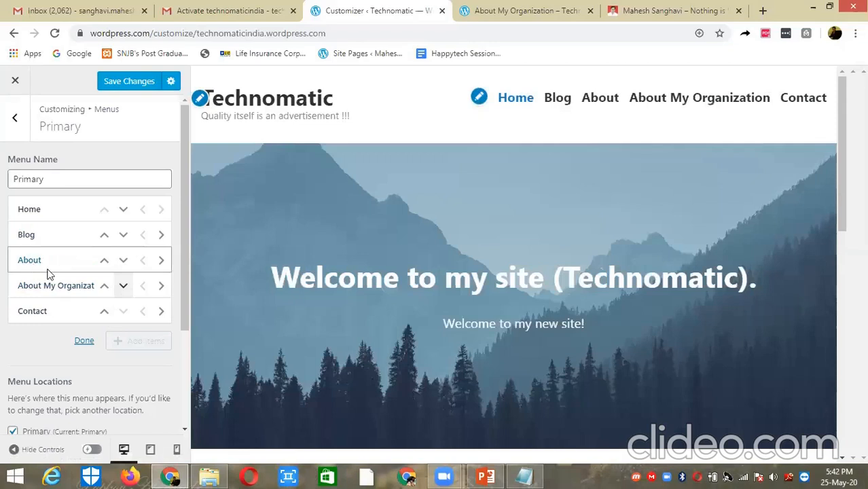
click(161, 286)
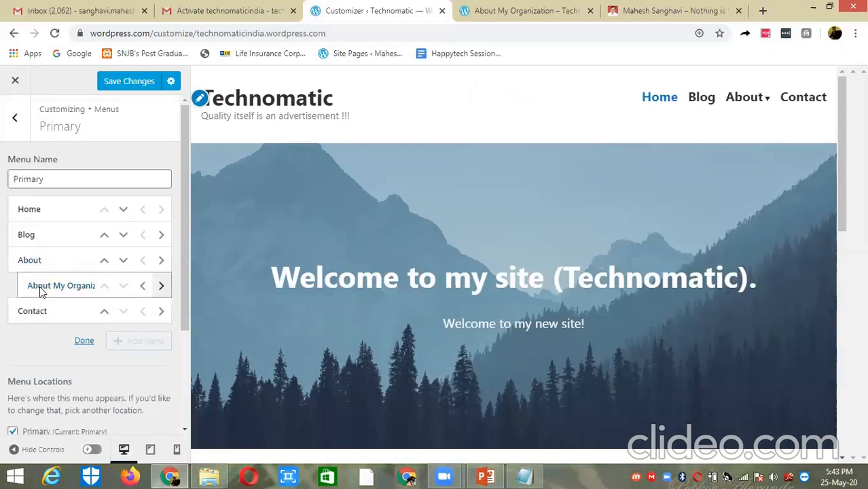
mouse_move(764, 99)
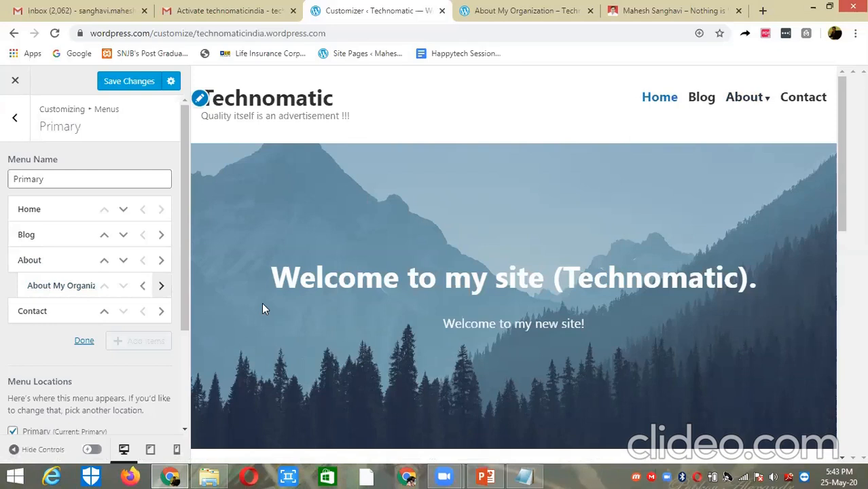
click(126, 83)
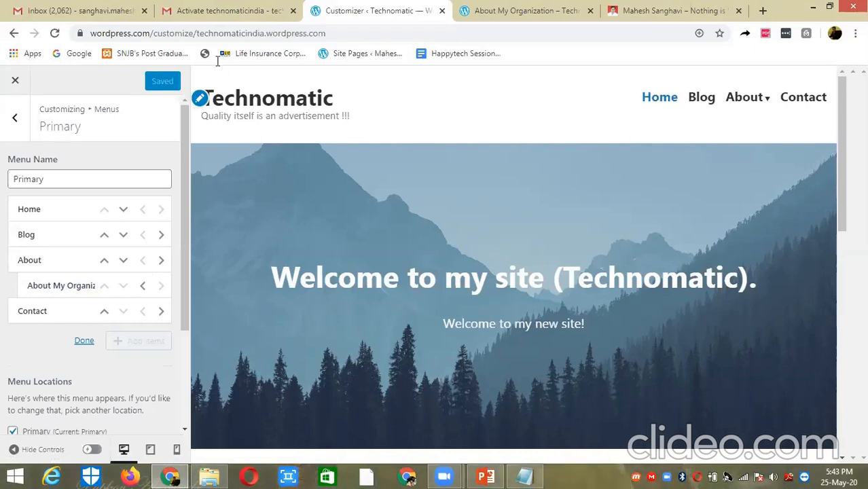
Reload the published site page, open the About page from the navigation menu, and check the submenu under About.
click(519, 10)
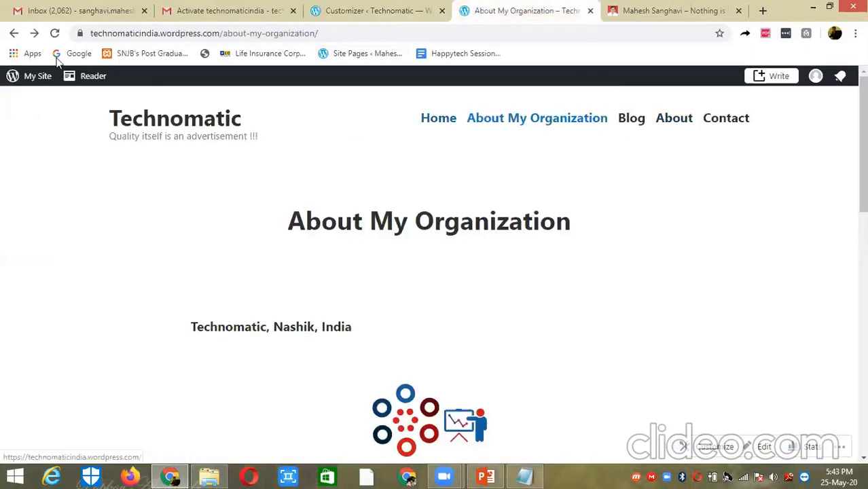
click(54, 34)
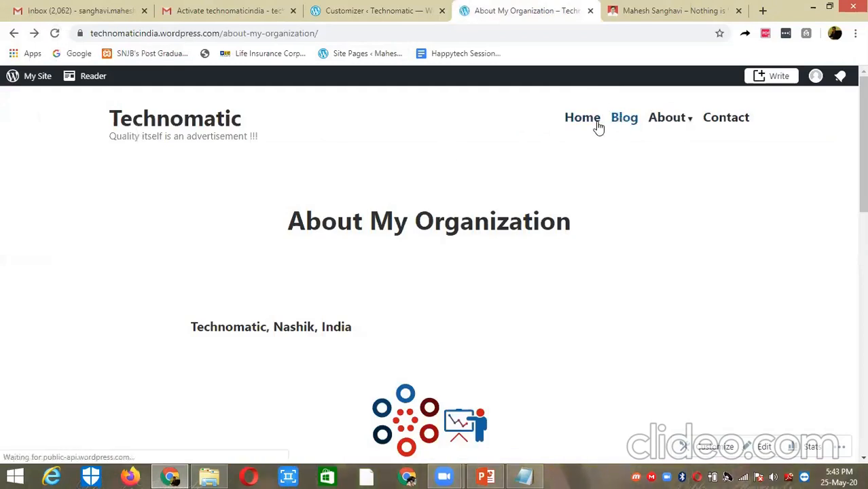
click(692, 122)
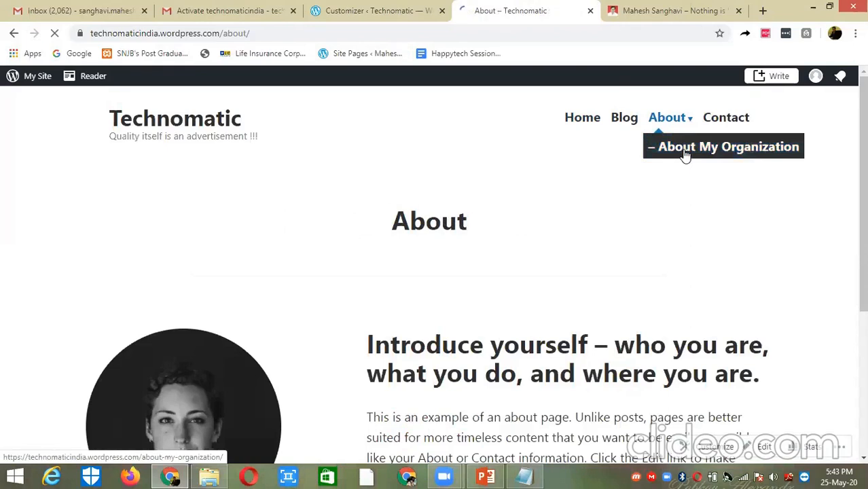
Open the About My Organization page from the About submenu on the published site and look through its content.
click(685, 155)
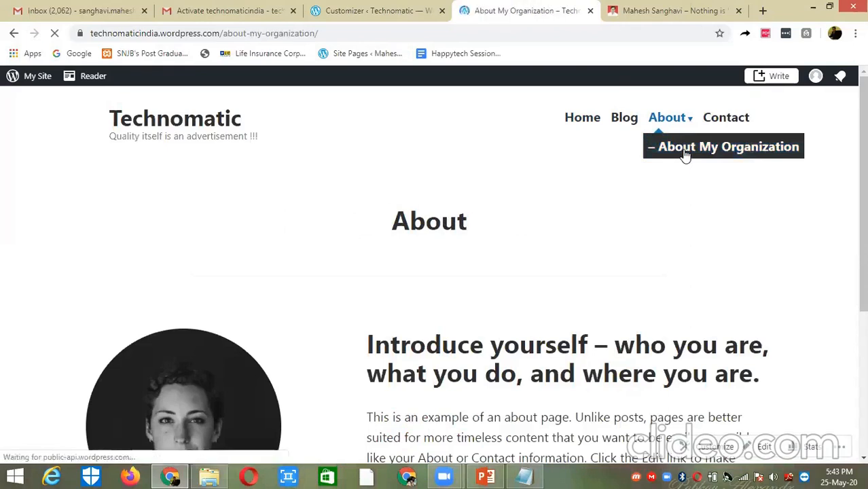
scroll(722, 240, down, 1)
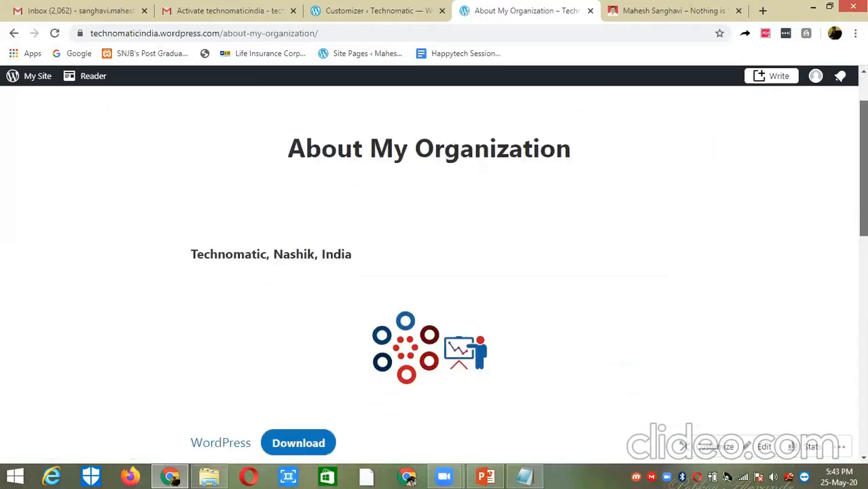
scroll(435, 271, down, 1)
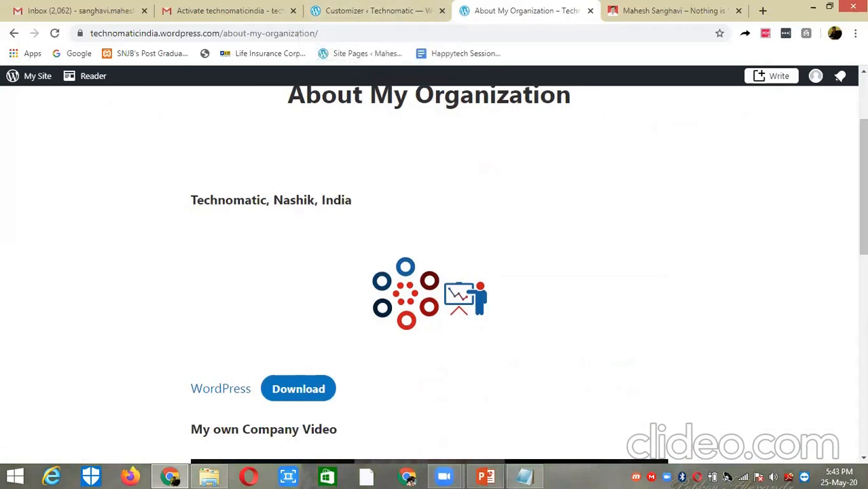
scroll(512, 145, up, 2)
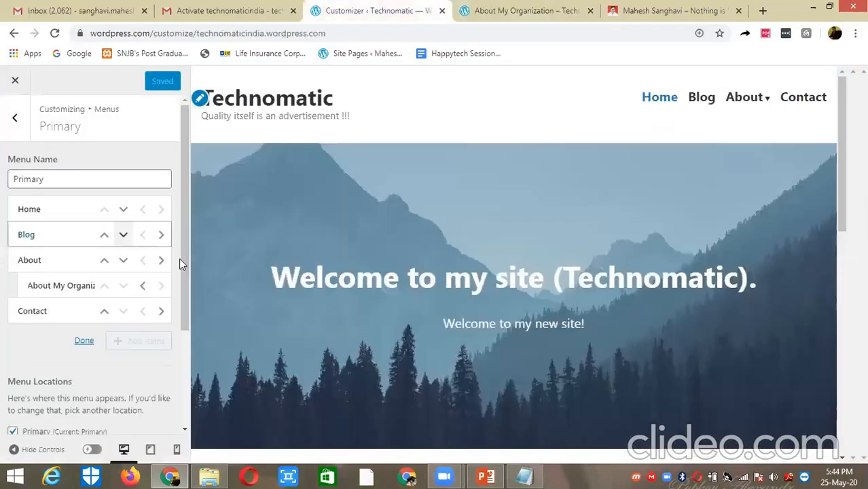
Remove the Blog item from the Primary menu in the Customizer and save the changes.
drag(183, 200, 189, 257)
scroll(189, 261, down, 2)
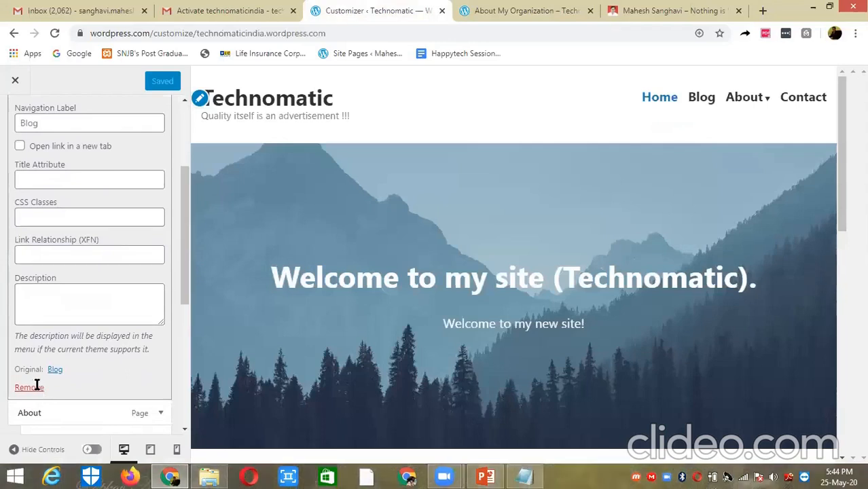
click(35, 386)
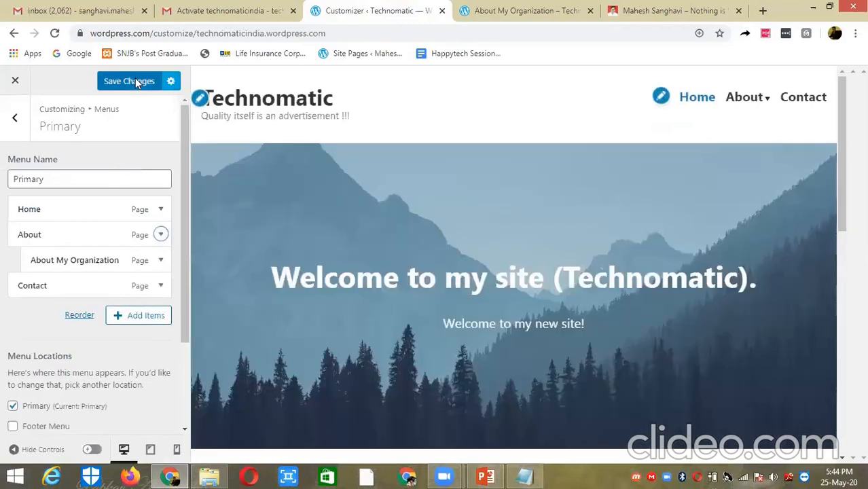
click(136, 81)
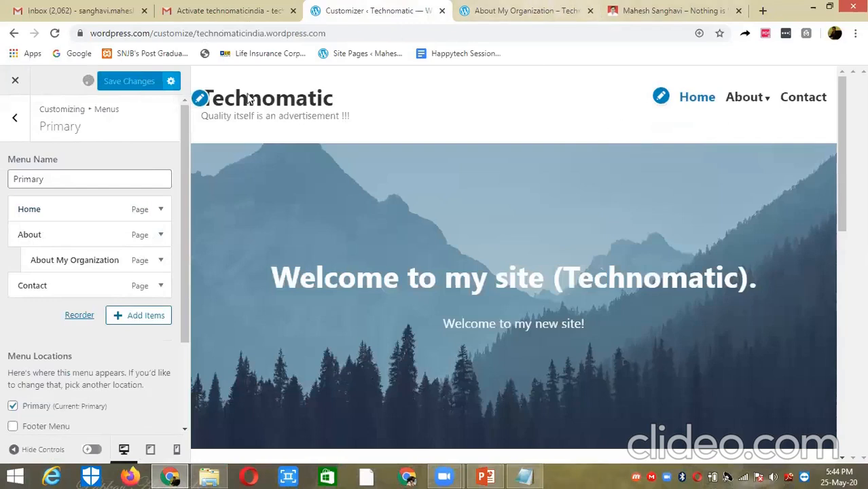
Reload the published About My Organization page to check its navigation, and compare it with the personal WordPress site already open.
key(ctrl+Tab)
click(55, 34)
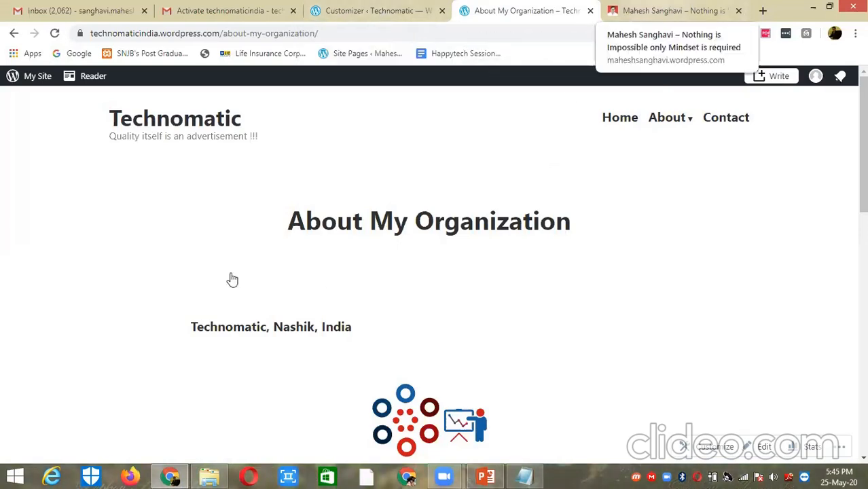
key(ctrl+Tab)
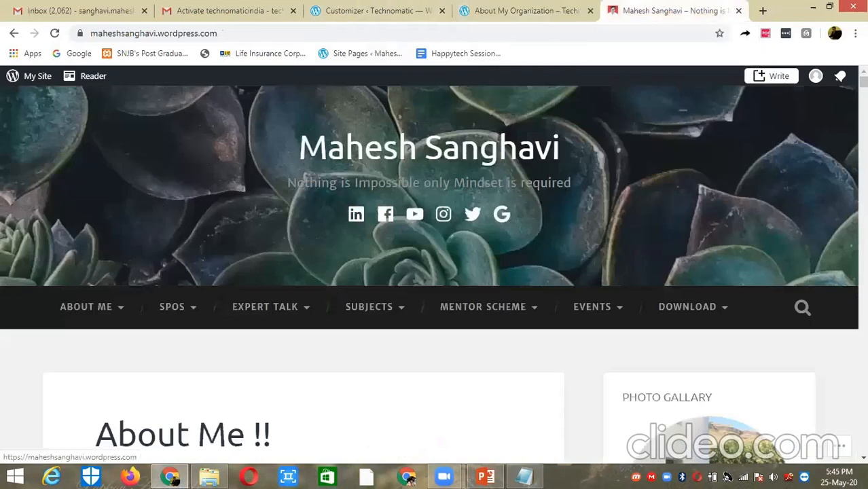
scroll(433, 204, down, 10)
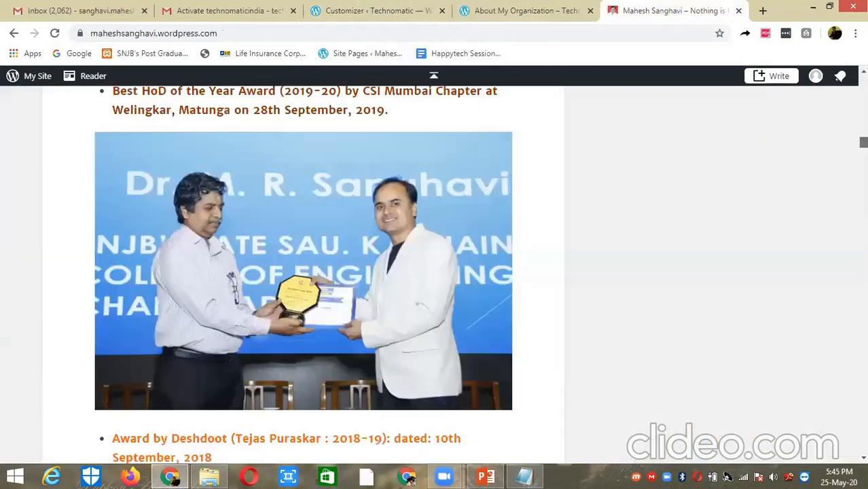
drag(863, 142, 863, 81)
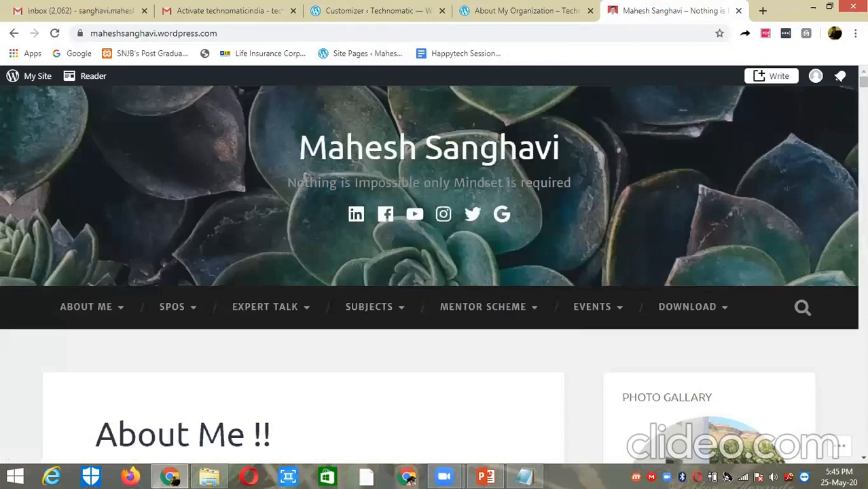
click(541, 11)
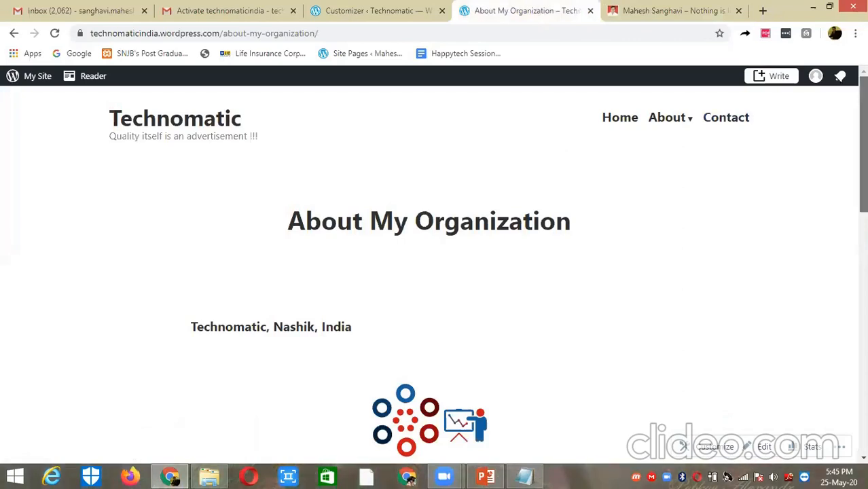
mouse_move(863, 143)
mouse_down()
mouse_move(864, 173)
mouse_move(863, 143)
mouse_up()
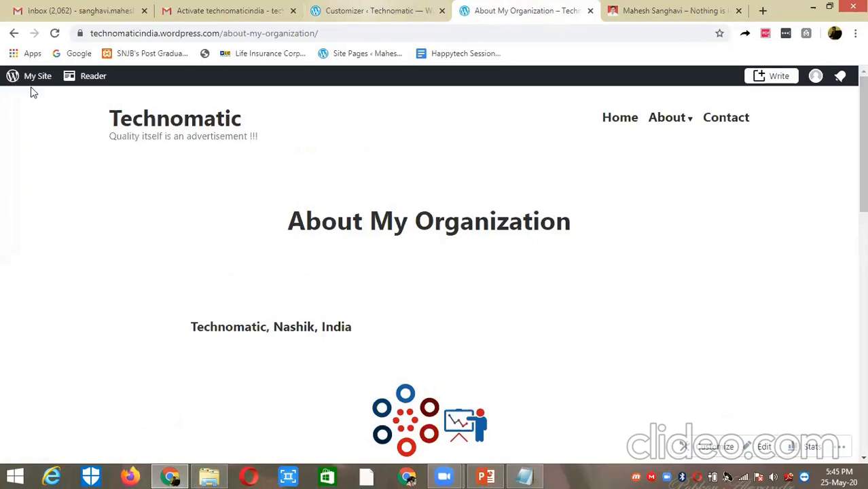
Close the Customizer to return to My Home for the Technomatic site, and show the site setup list.
key(ctrl+shift+Tab)
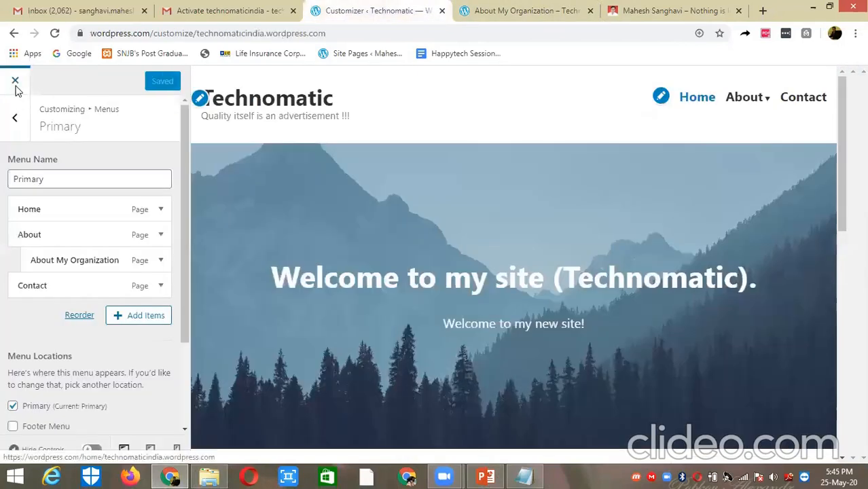
click(15, 82)
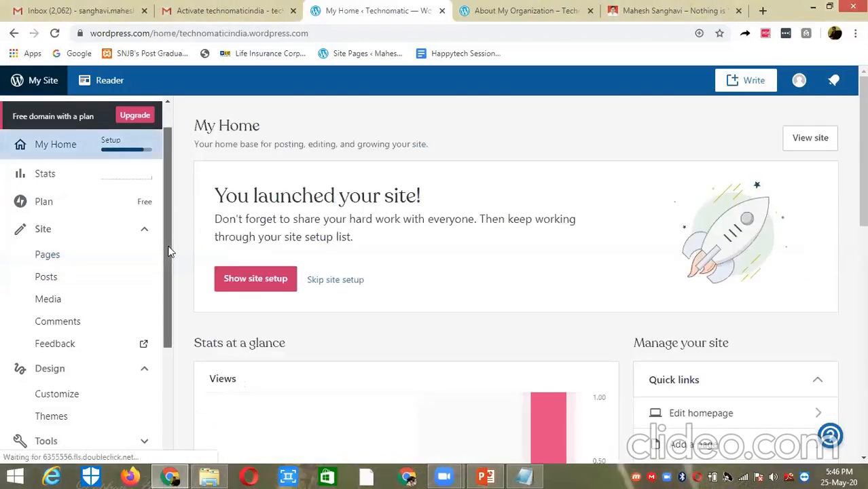
scroll(170, 251, down, 1)
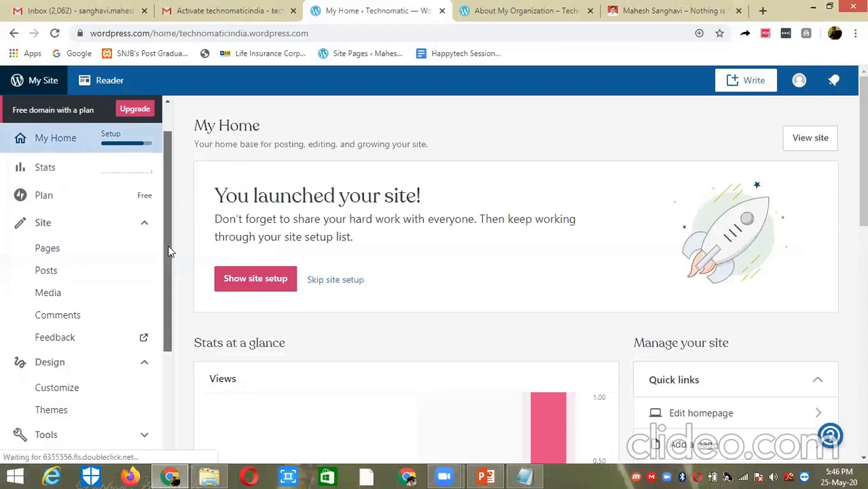
scroll(169, 252, down, 1)
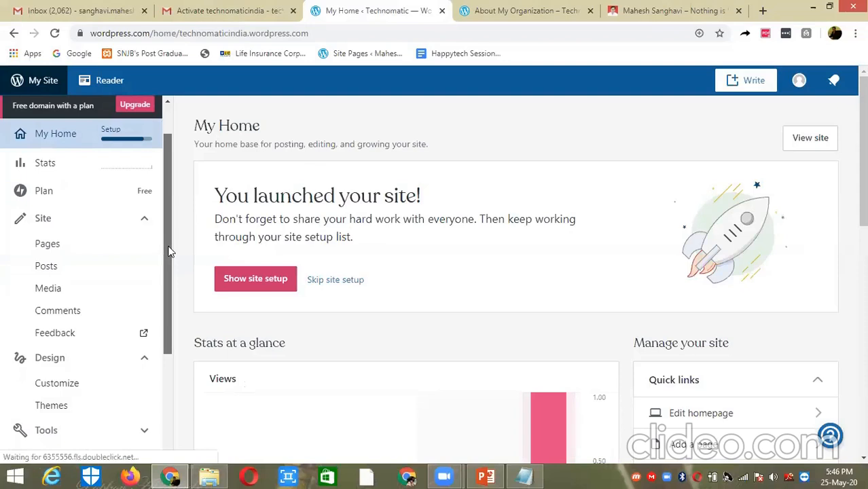
scroll(169, 252, down, 3)
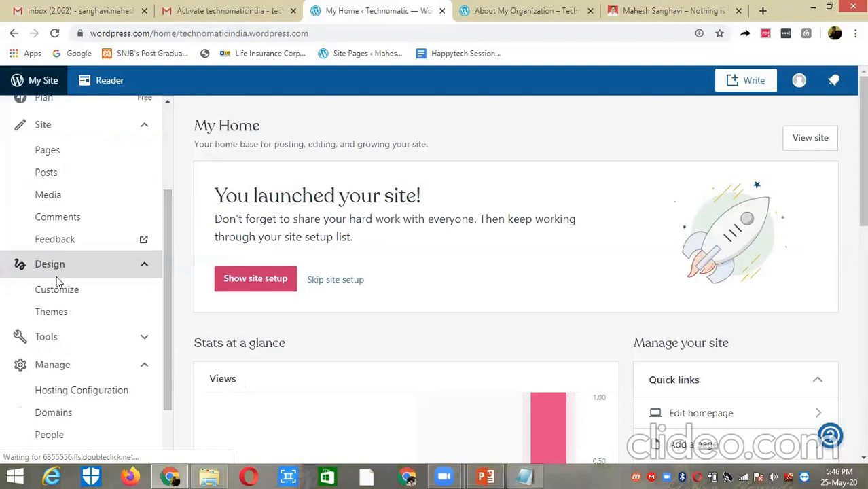
click(57, 313)
click(256, 278)
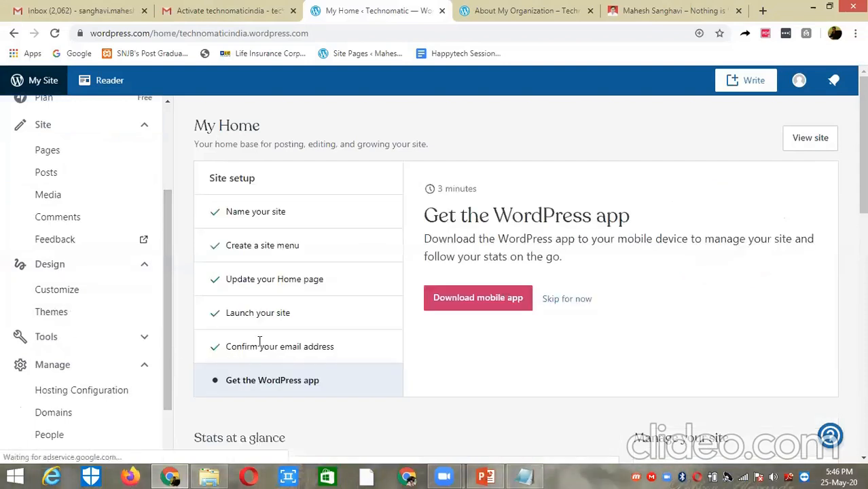
Switch to Notepad and add the line "Design --> Themes -->" below the "Choose --> Primary Menu" note, separated by a blank line.
key(alt+Tab)
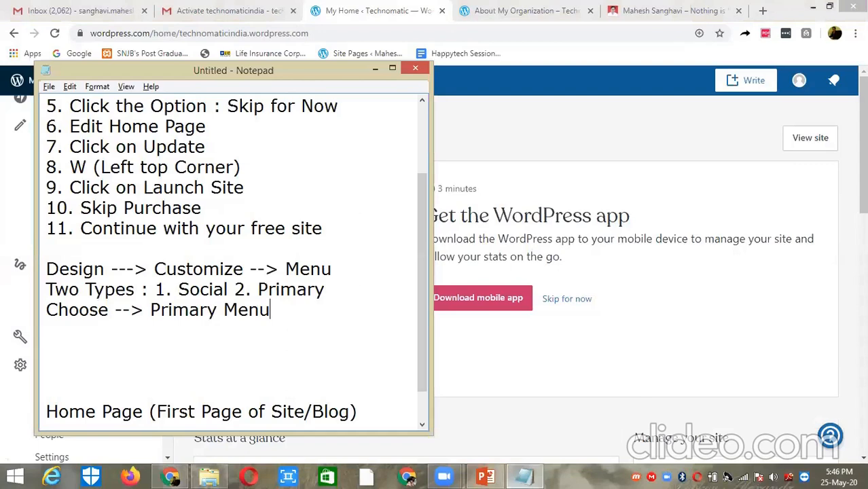
key(Return)
key(Return)
text(Design --> Themes)
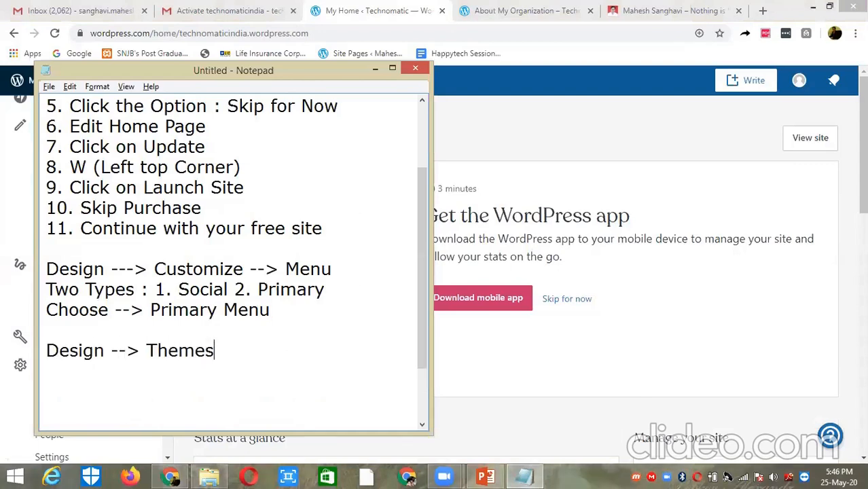
text(-->)
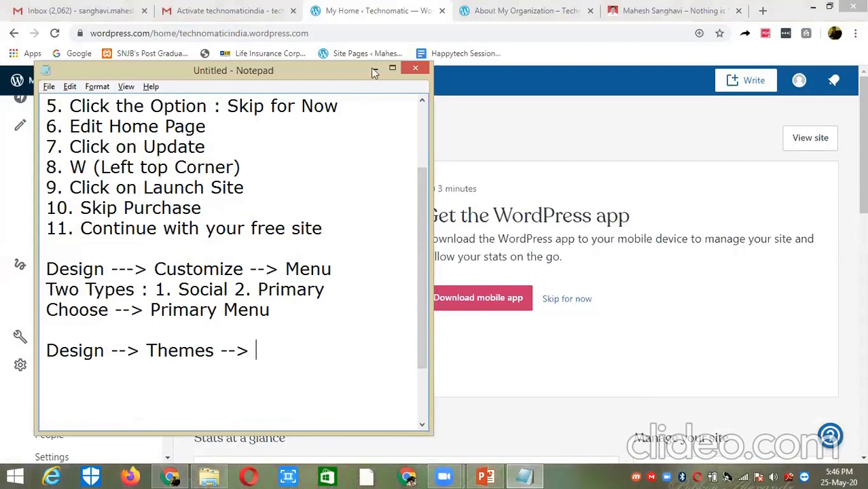
Return to the browser, open the site's Themes page, and examine the current theme and the recommended Twenty Twenty theme.
key(alt+Tab)
click(73, 319)
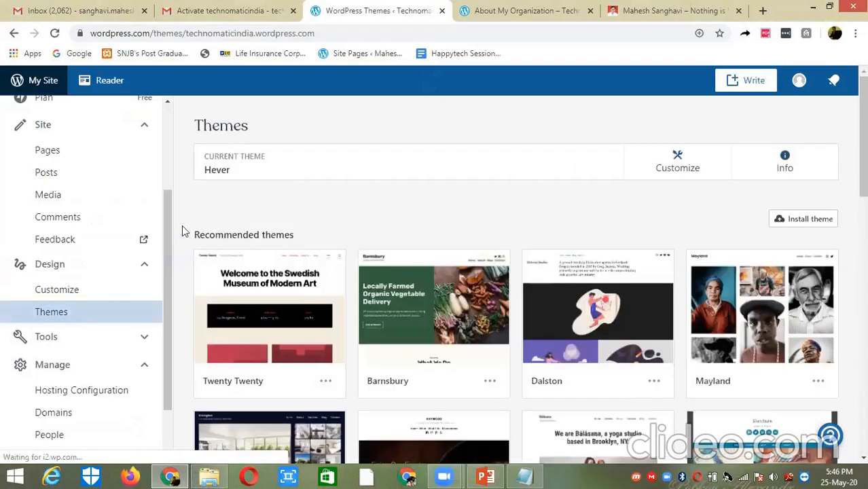
triple_click(288, 158)
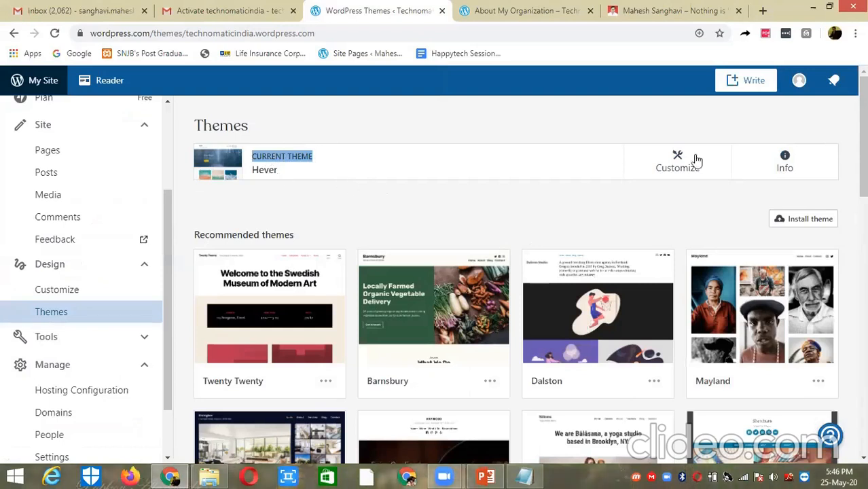
mouse_move(863, 159)
mouse_down()
mouse_move(863, 140)
mouse_move(864, 151)
mouse_up()
scroll(864, 162, down, 1)
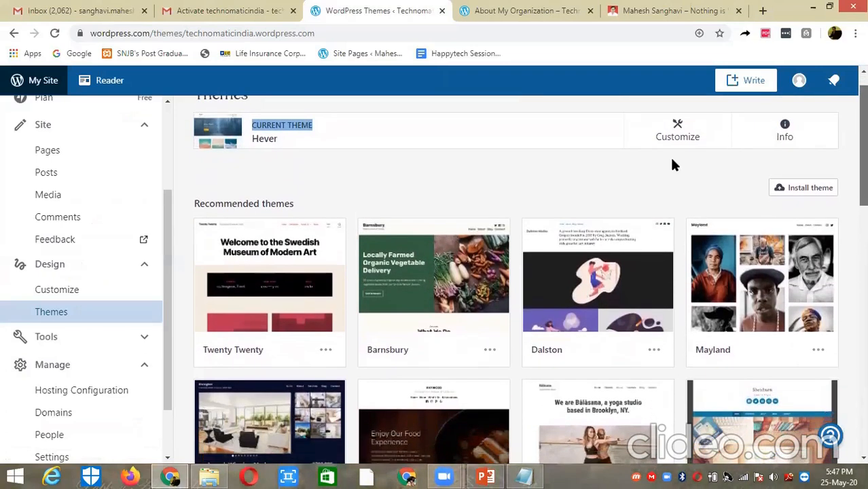
mouse_move(282, 294)
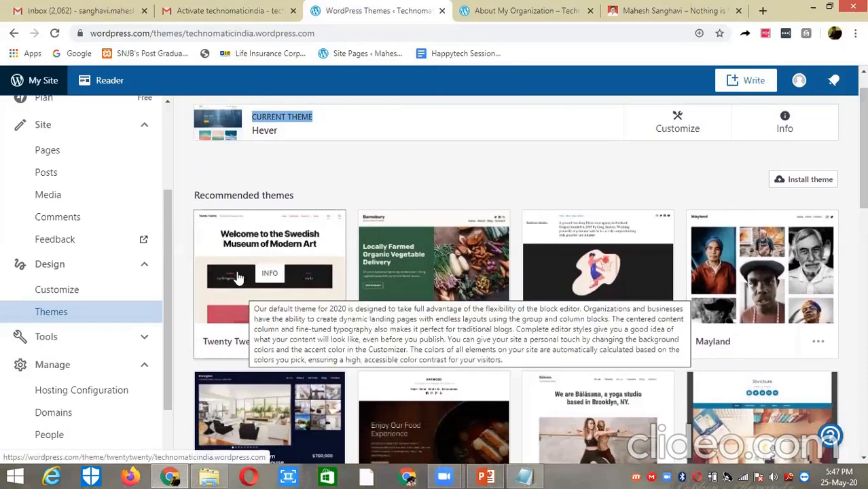
double_click(264, 131)
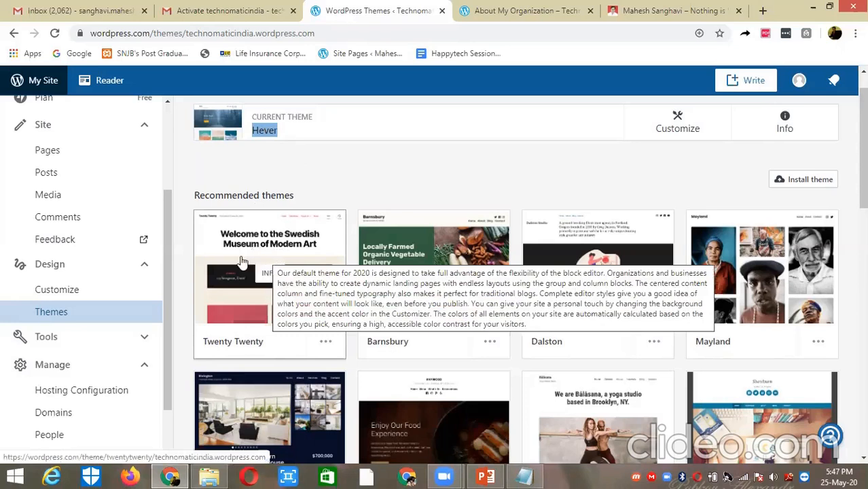
Open the Twenty Twenty theme's details, review its overview, and activate the design, accepting the homepage layout change.
click(288, 245)
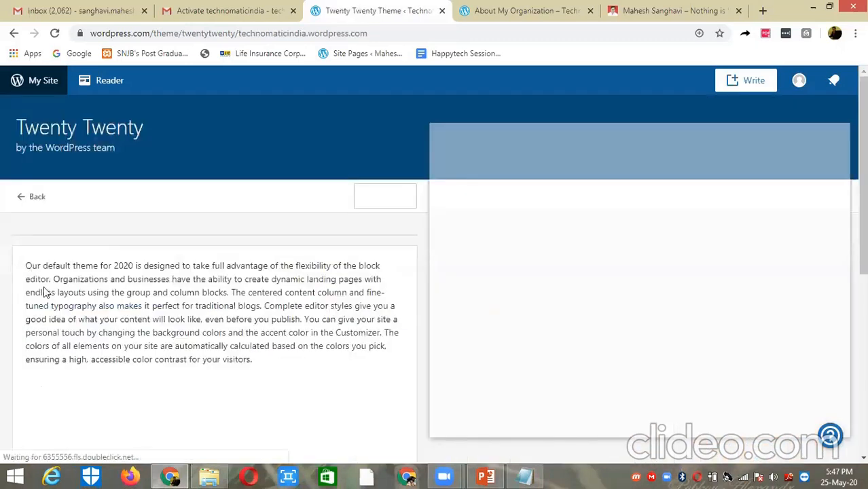
drag(205, 360, 211, 364)
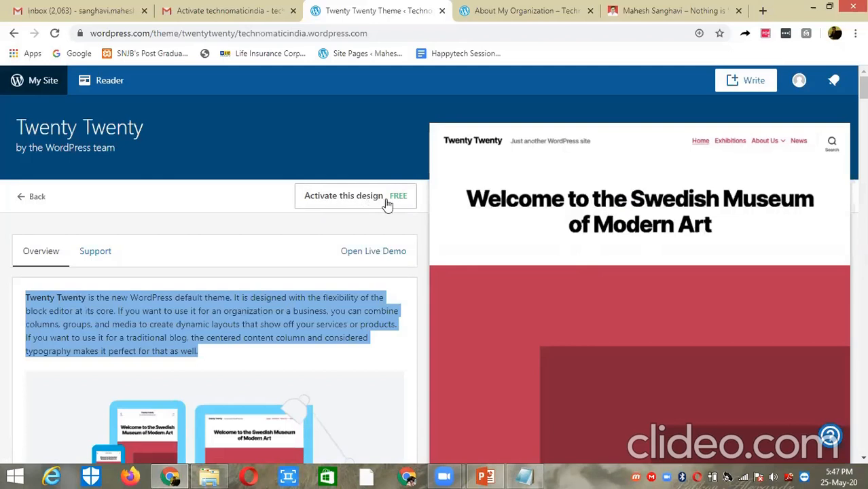
click(344, 198)
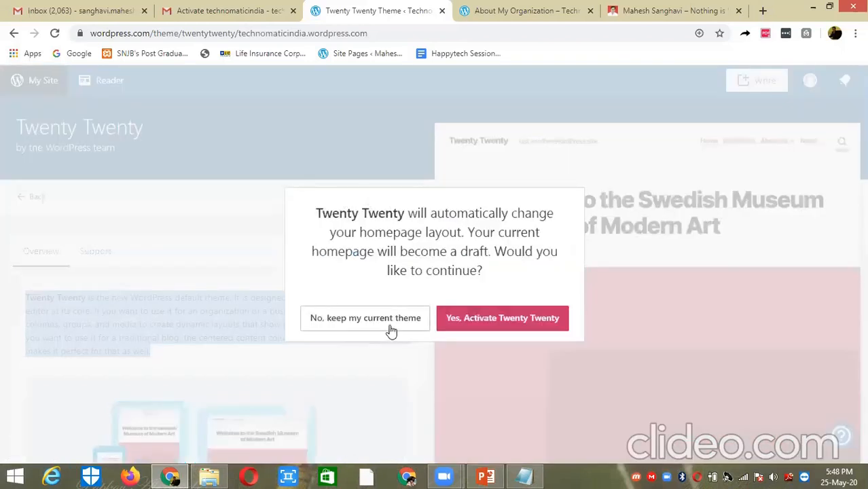
click(487, 324)
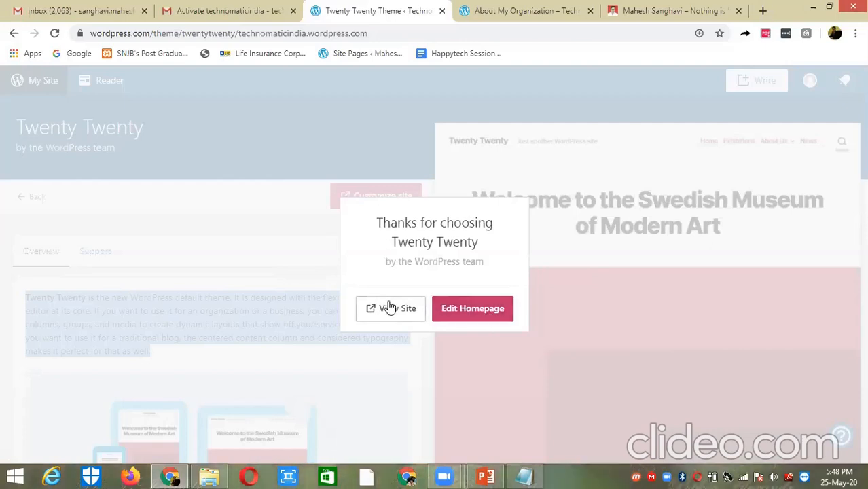
Reload the published About My Organization page and check its header, tagline and navigation under the Twenty Twenty theme.
click(487, 11)
click(54, 34)
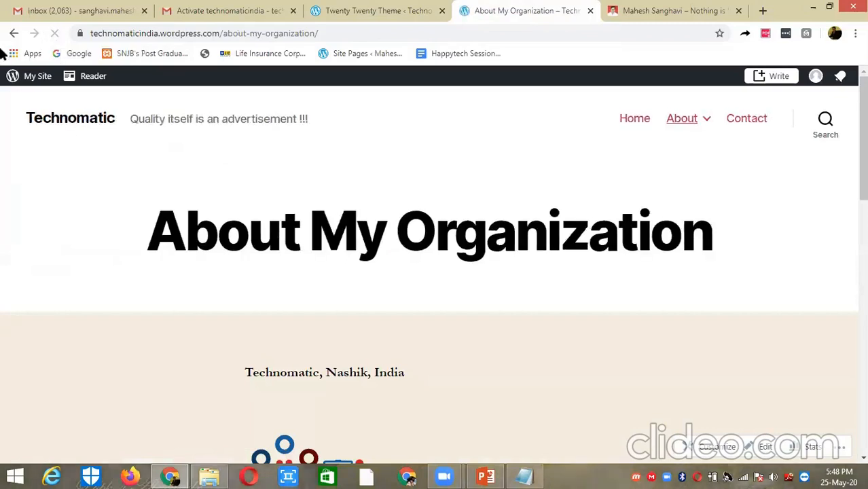
mouse_move(683, 121)
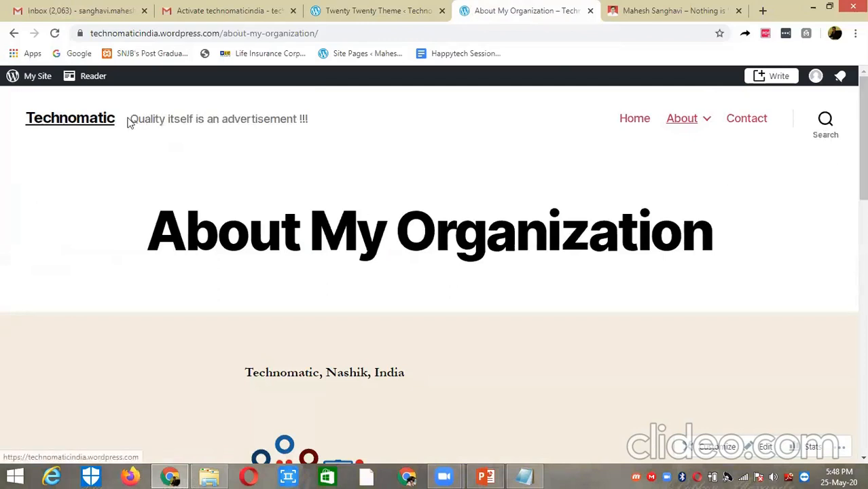
drag(306, 128, 293, 153)
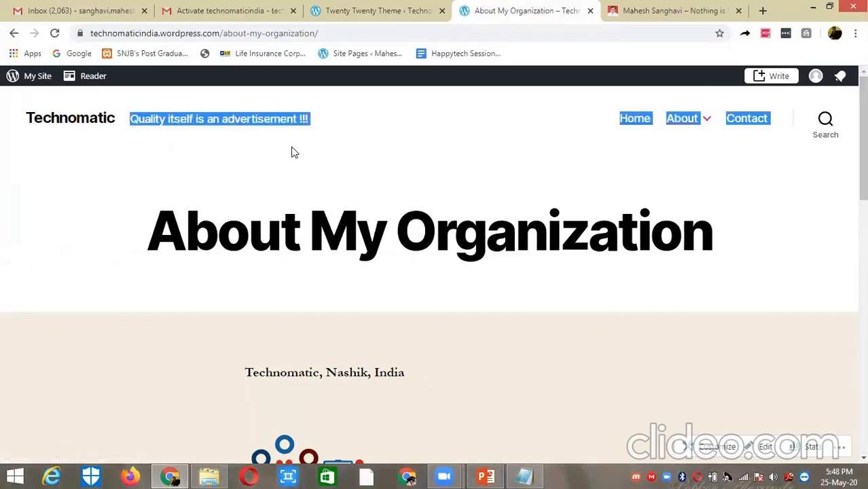
click(294, 152)
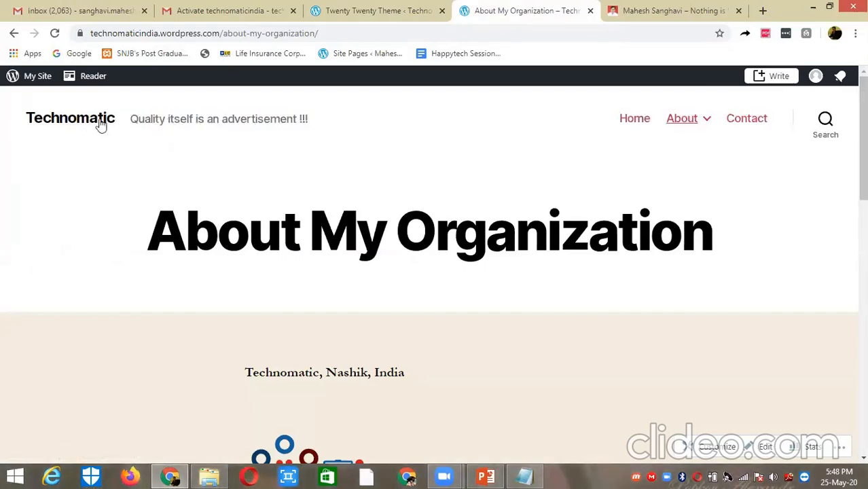
Leave the Twenty Twenty activation notice through the homepage editor and return to the Technomatic site's Themes page.
mouse_move(864, 136)
mouse_down()
mouse_move(864, 354)
mouse_move(864, 152)
mouse_up()
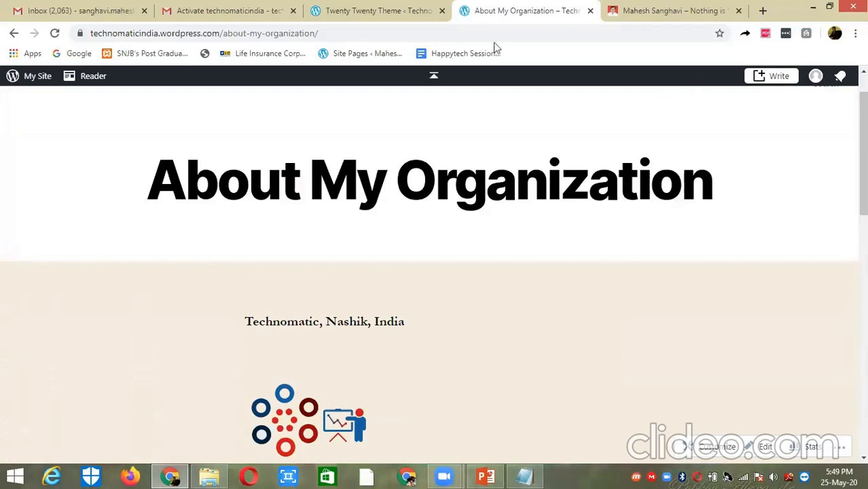
click(389, 11)
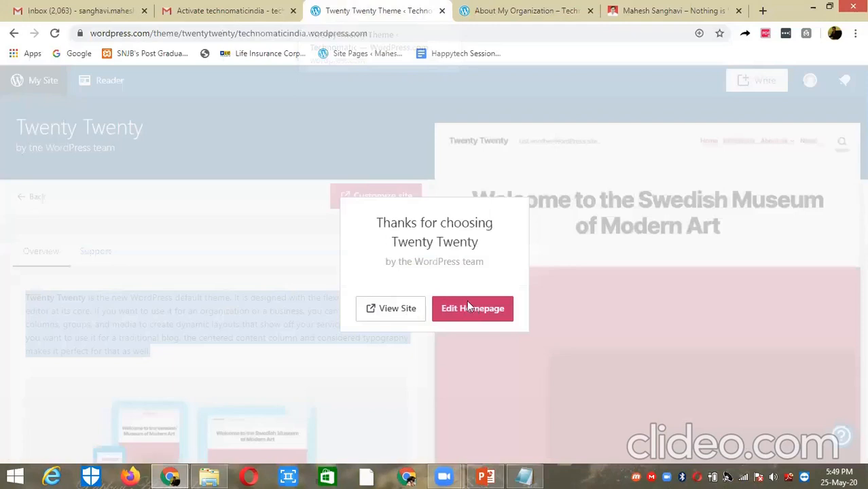
click(469, 307)
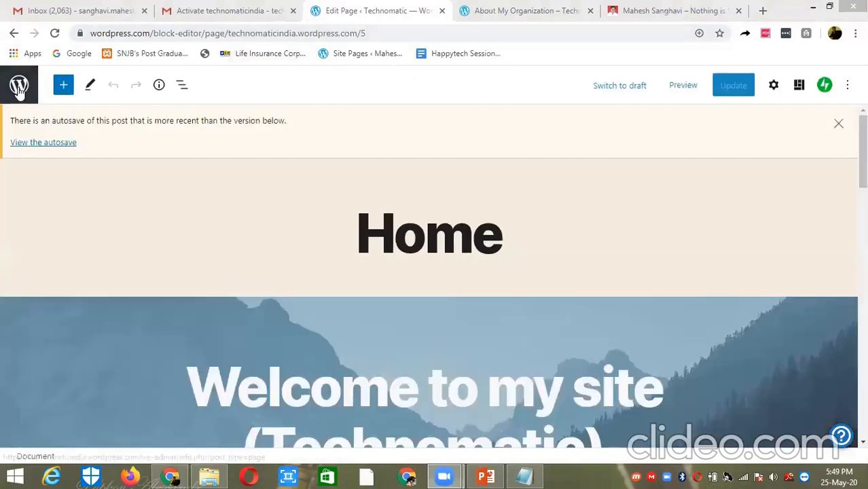
click(19, 87)
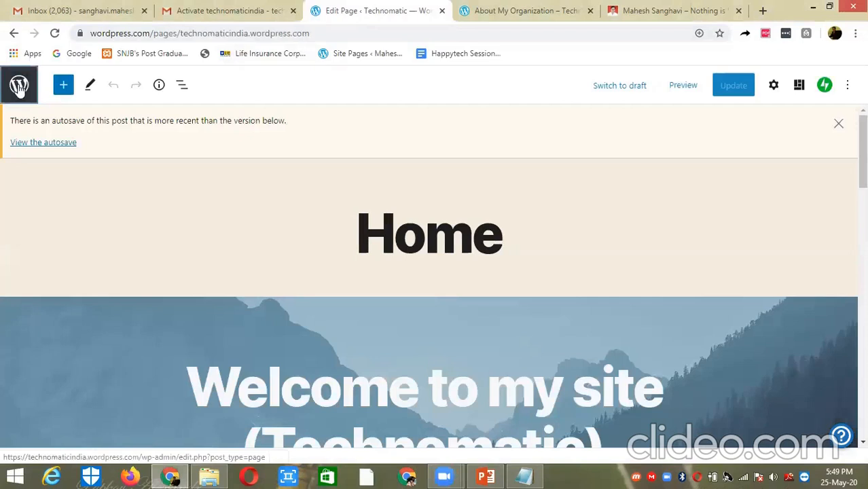
drag(169, 166, 172, 222)
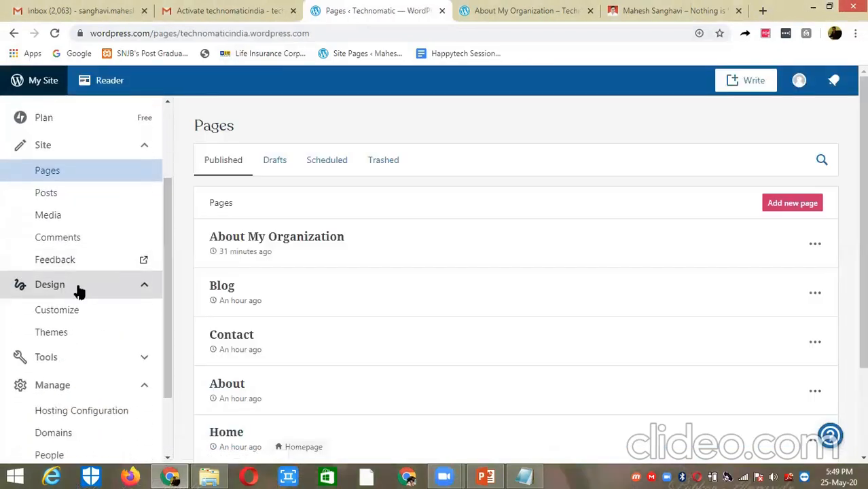
click(65, 336)
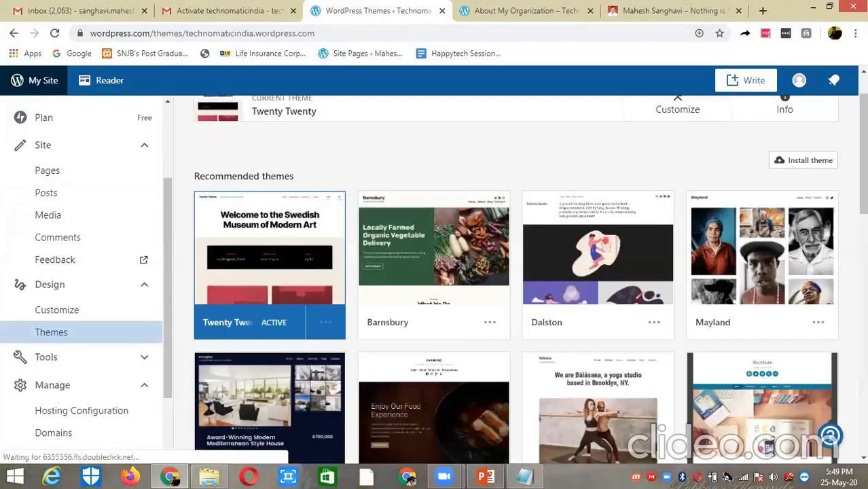
Browse the recommended themes, open the Stratford theme's details and activate its design, accepting the homepage layout change.
scroll(322, 169, up, 1)
drag(319, 164, 246, 172)
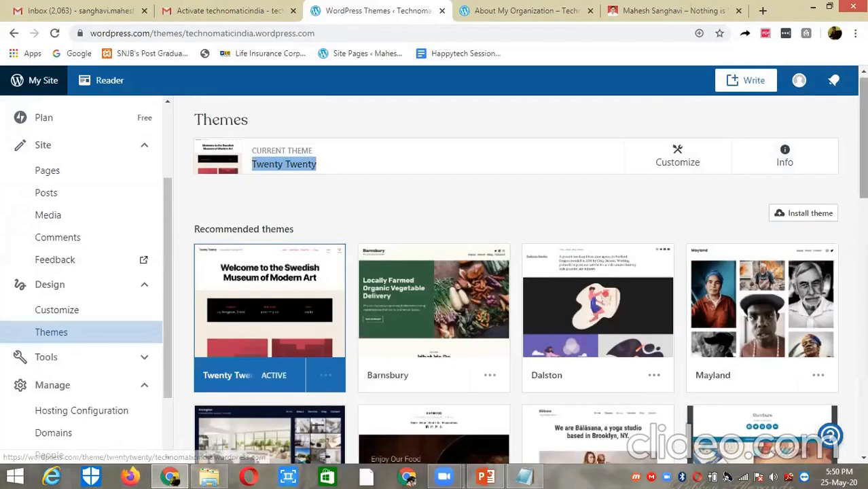
scroll(516, 285, down, 2)
scroll(530, 280, down, 1)
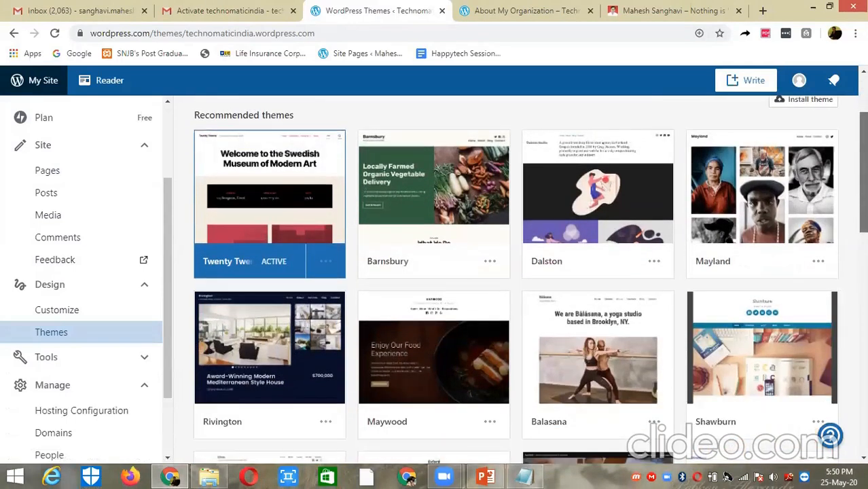
scroll(516, 279, down, 1)
scroll(516, 278, down, 1)
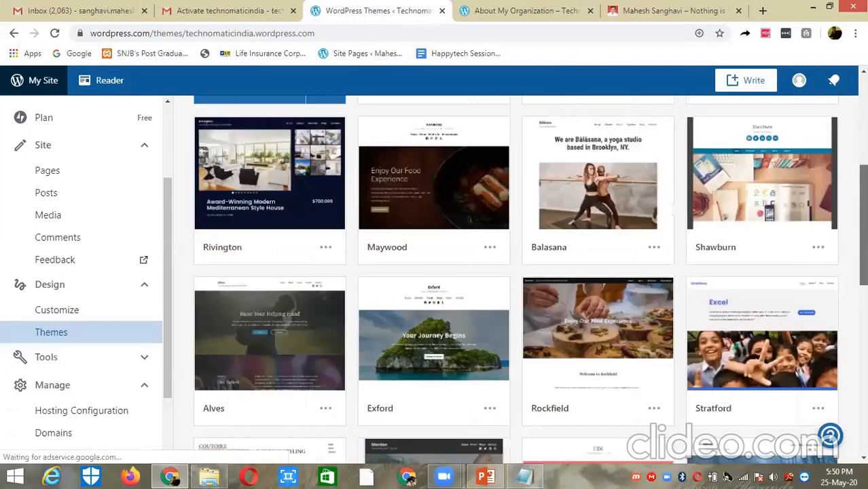
scroll(516, 279, down, 1)
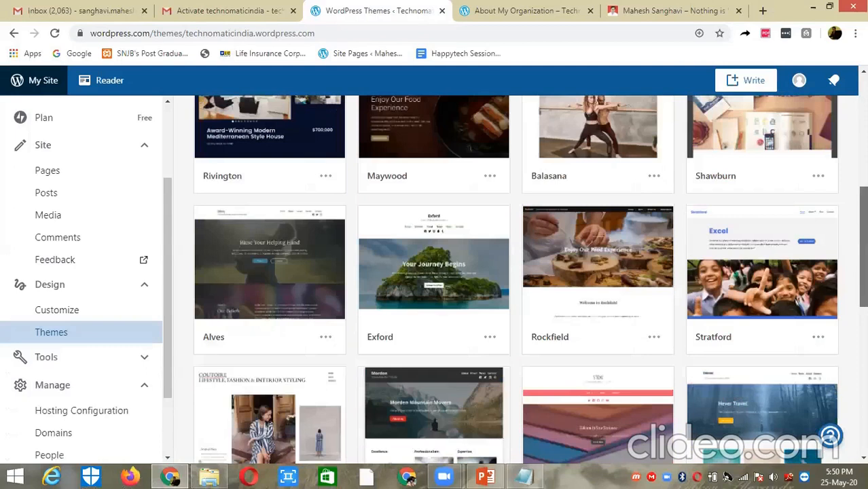
scroll(516, 279, down, 2)
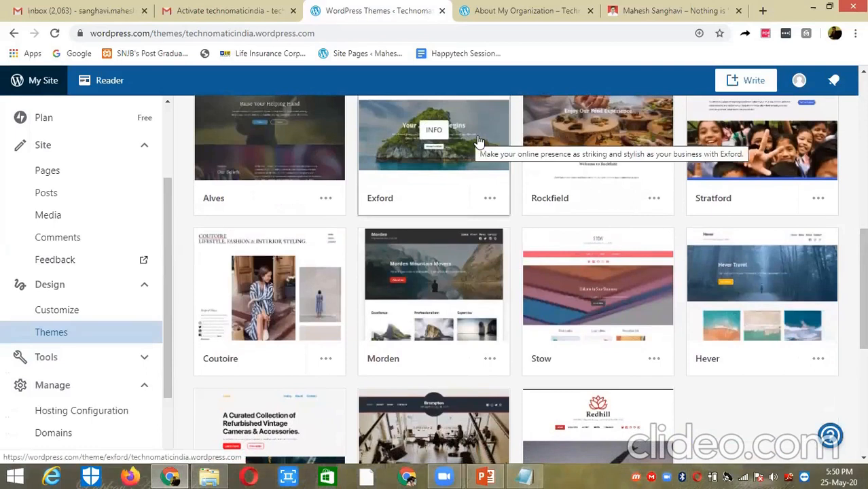
click(753, 168)
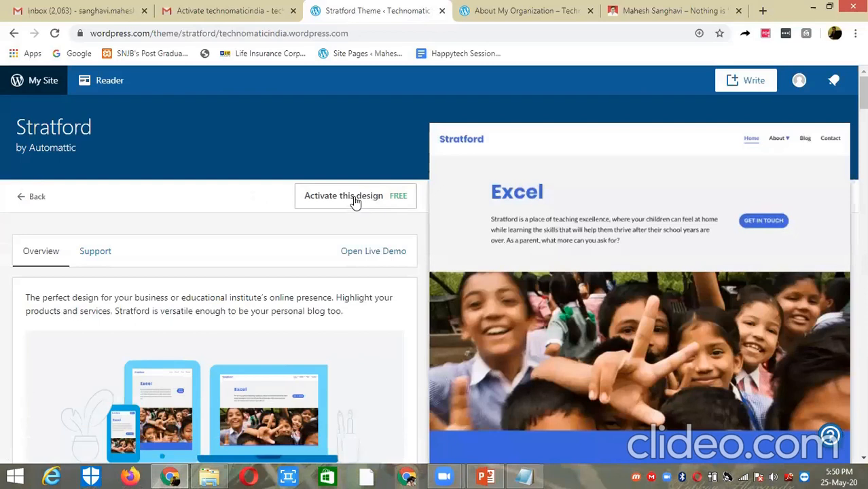
click(355, 202)
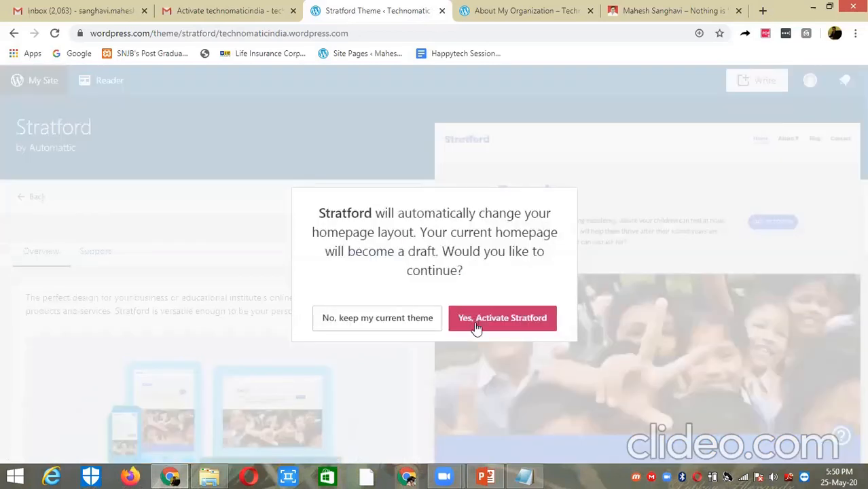
click(477, 325)
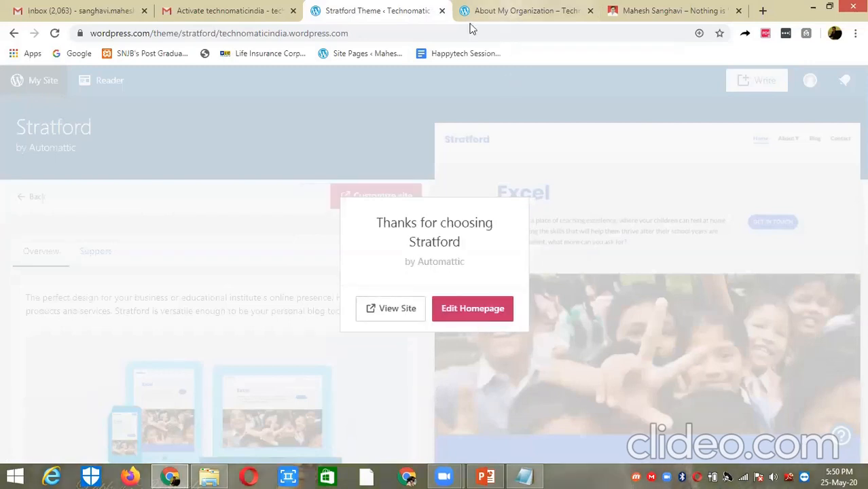
Reload the published About My Organization page and check its header, navigation and content under the Stratford theme.
key(ctrl+Tab)
click(50, 33)
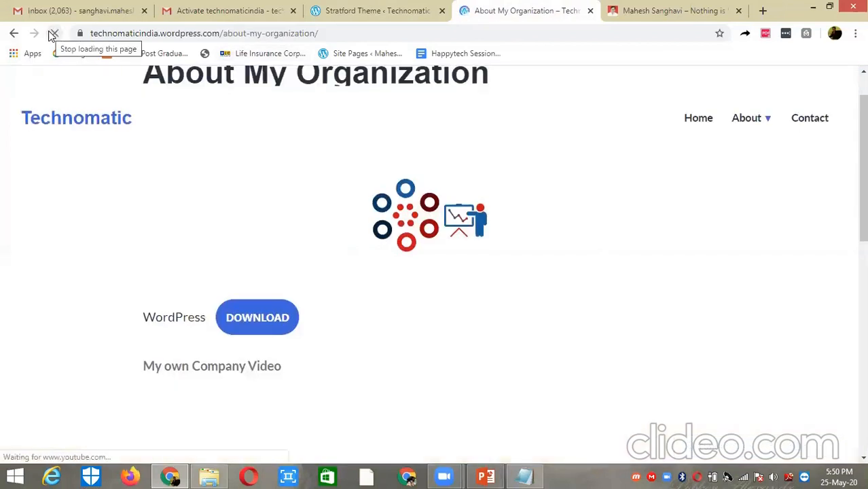
drag(864, 160, 864, 141)
click(102, 131)
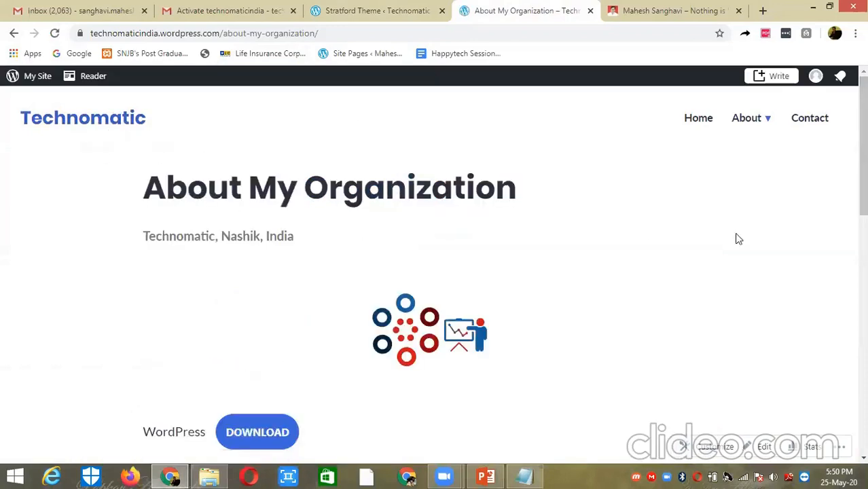
drag(863, 142, 758, 95)
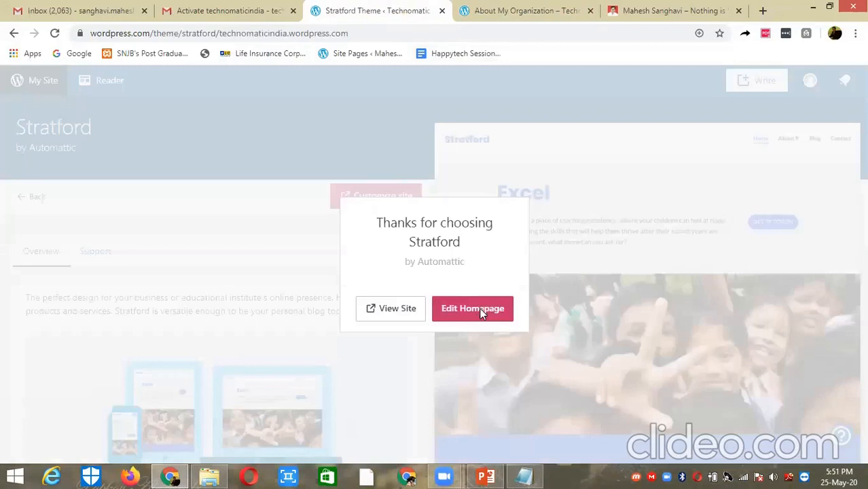
Open the Stratford homepage for editing, and compare the browser tab icons of the published Technomatic page and the personal WordPress site.
click(481, 310)
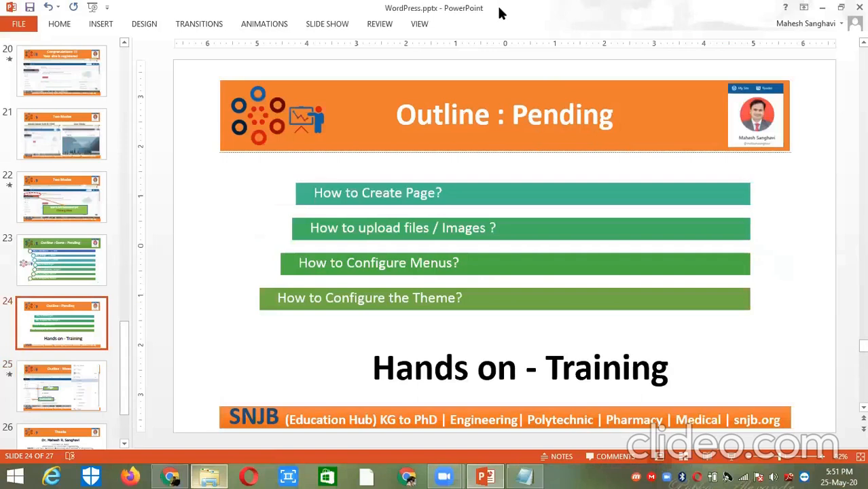
key(alt+Tab)
click(500, 12)
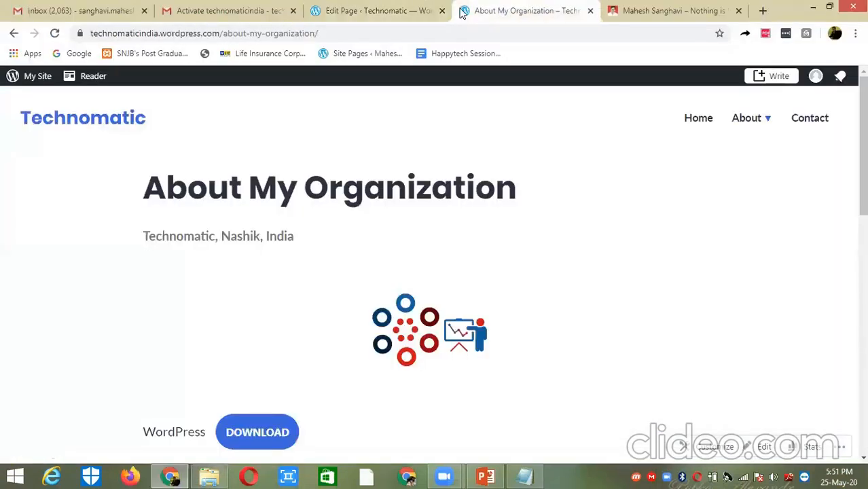
click(613, 15)
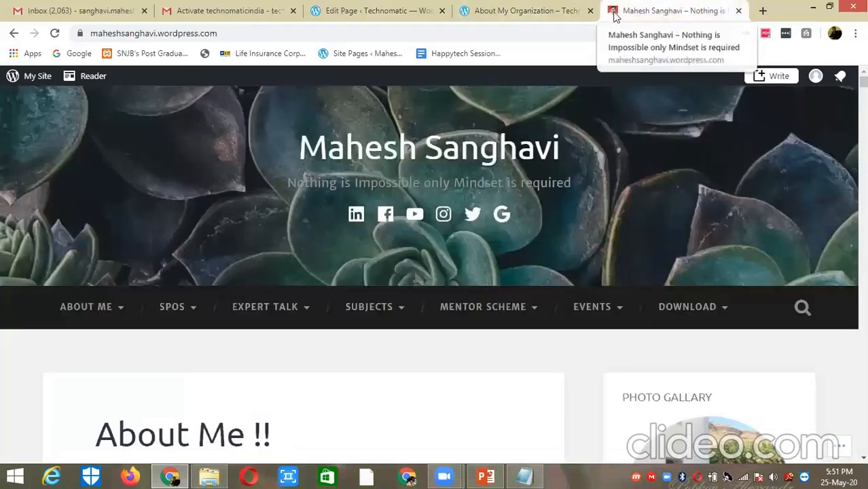
click(554, 13)
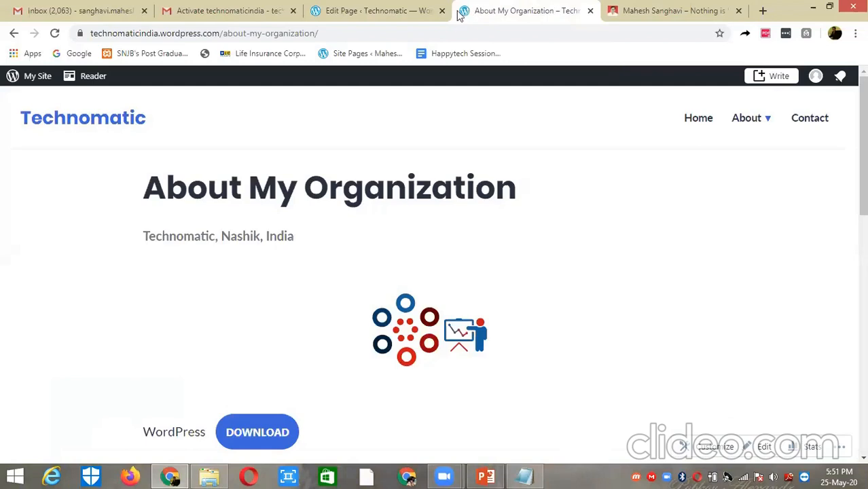
Return from the page editor to the site dashboard, open the Customizer's Site Identity settings, and review the Logo and Site Icon sections.
click(386, 11)
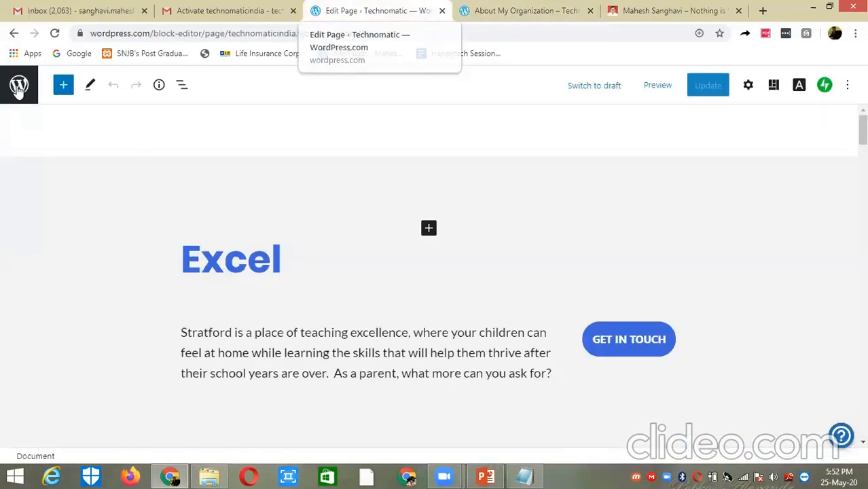
click(18, 87)
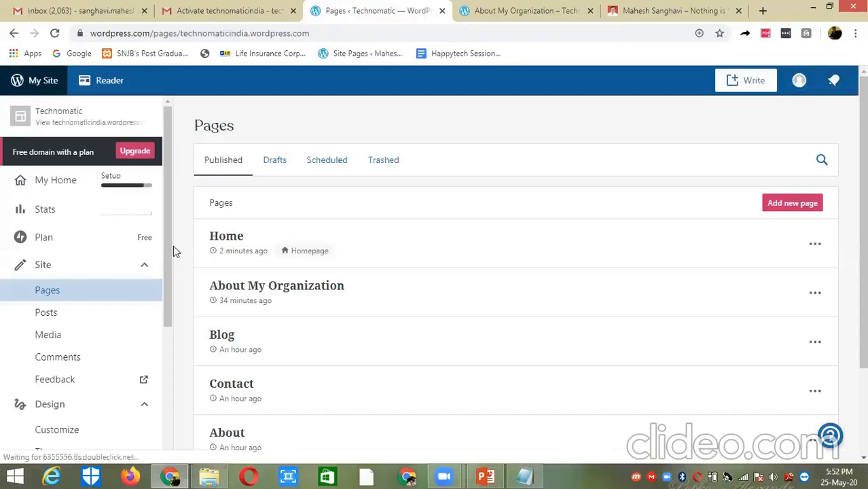
drag(165, 227, 163, 310)
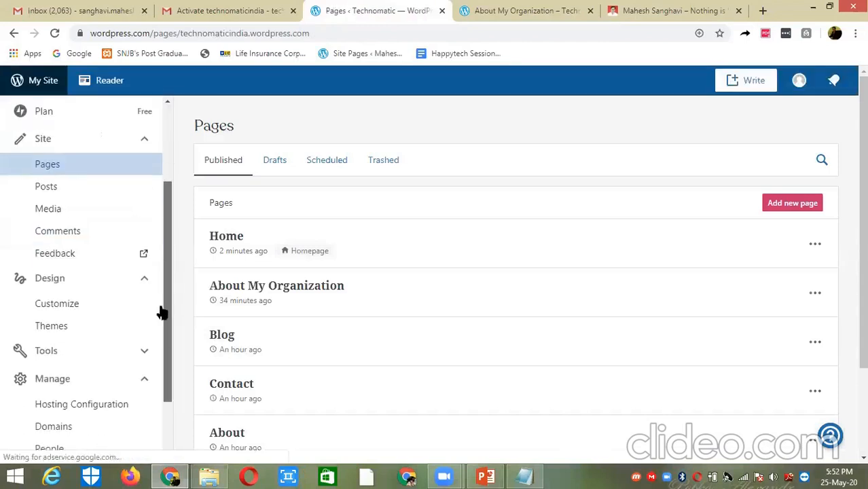
click(72, 302)
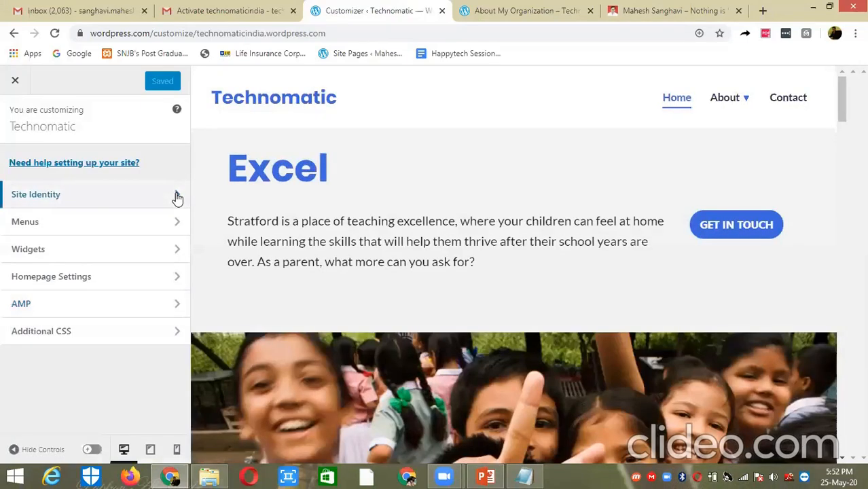
click(176, 196)
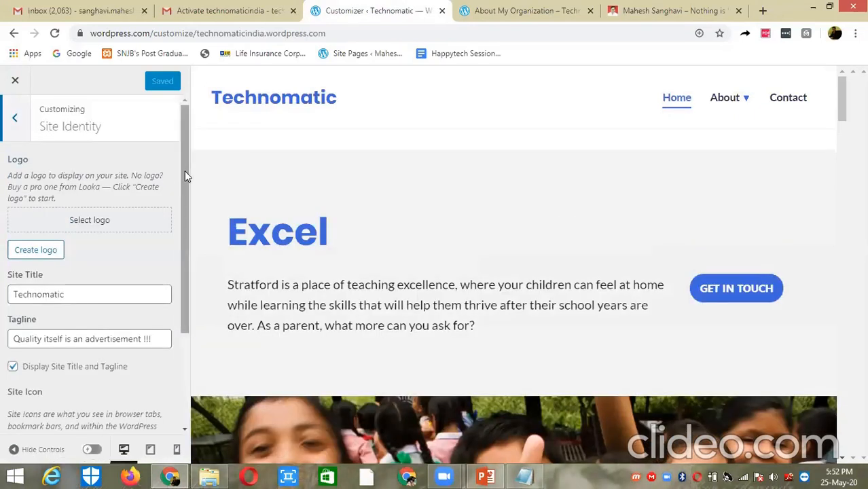
mouse_move(185, 171)
mouse_down()
mouse_move(182, 197)
mouse_move(180, 184)
mouse_up()
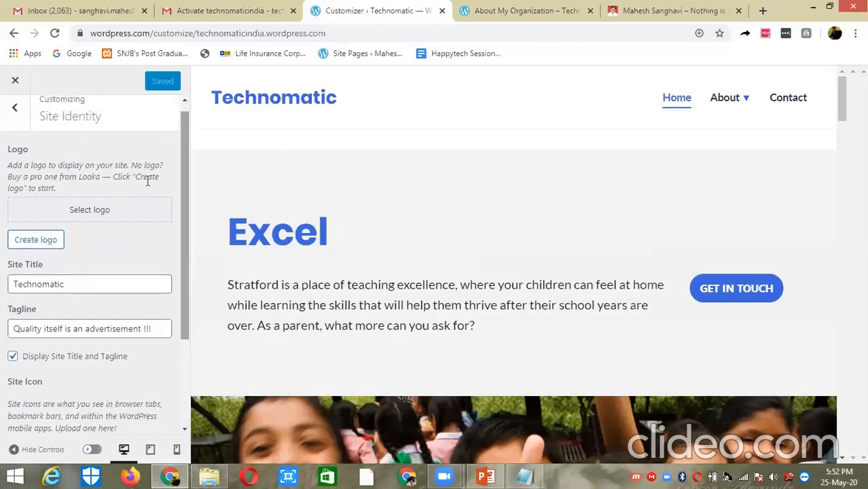
double_click(19, 150)
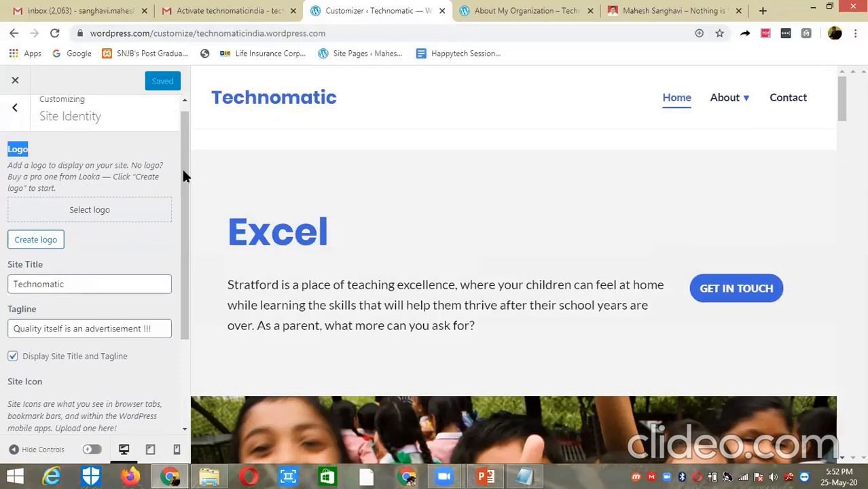
drag(181, 203, 180, 271)
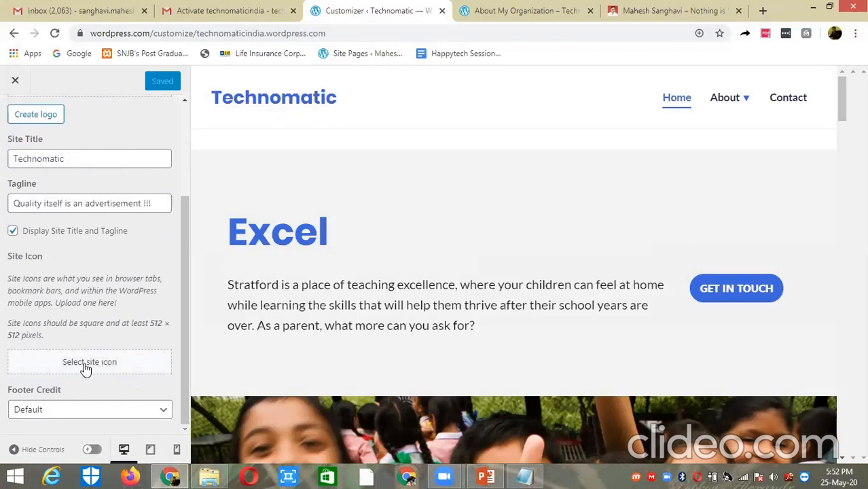
triple_click(26, 256)
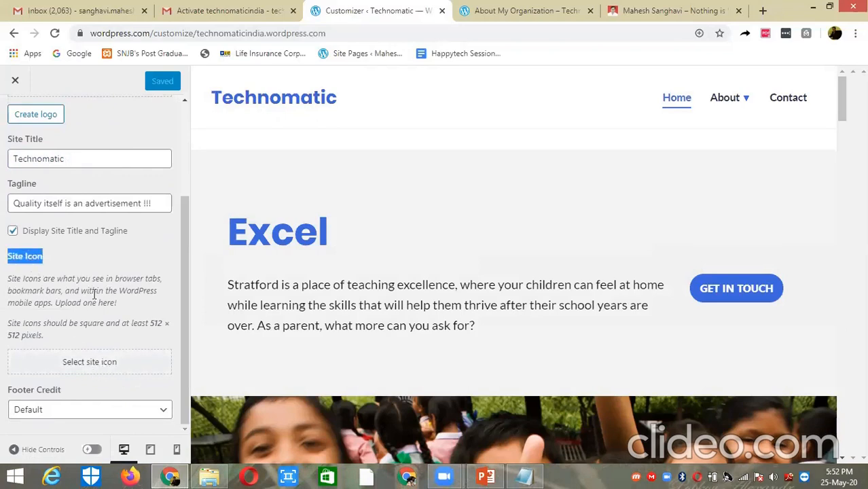
Upload logo.png from the Desktop's TechnoMatic folder as the image for the site icon.
click(89, 362)
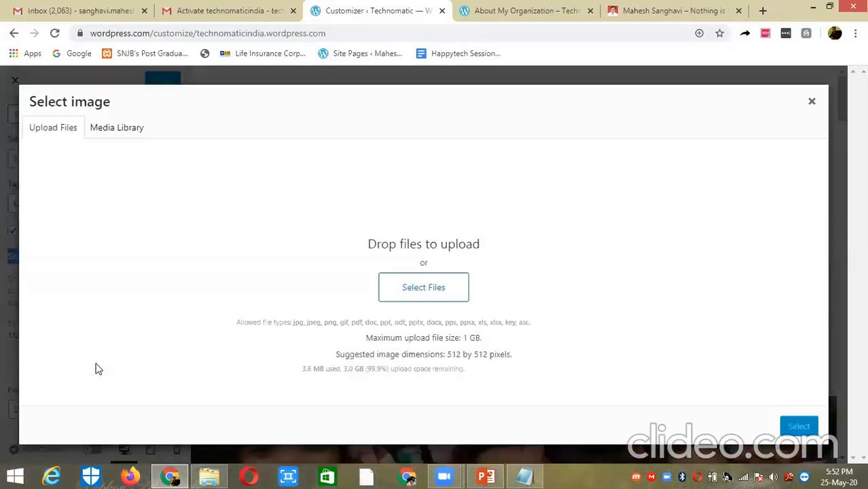
click(421, 291)
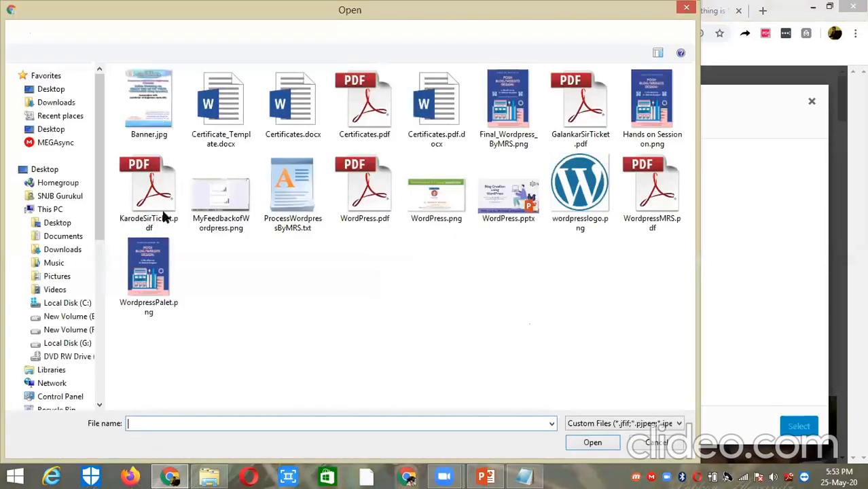
click(66, 33)
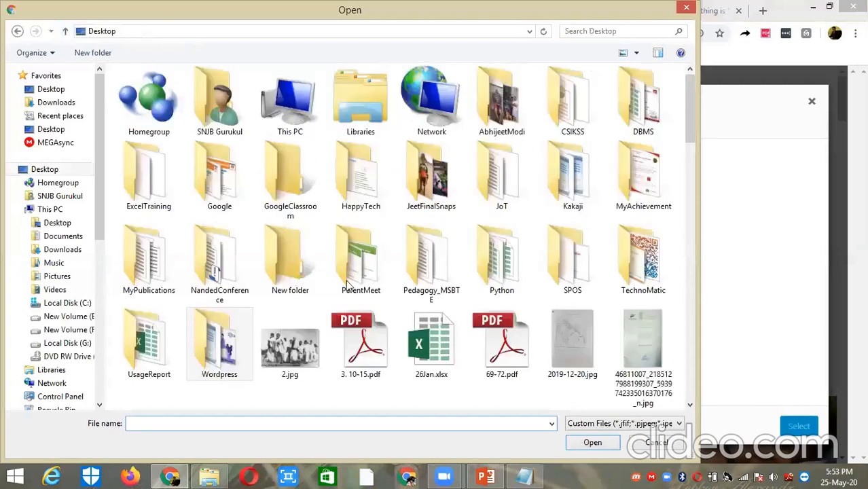
double_click(639, 272)
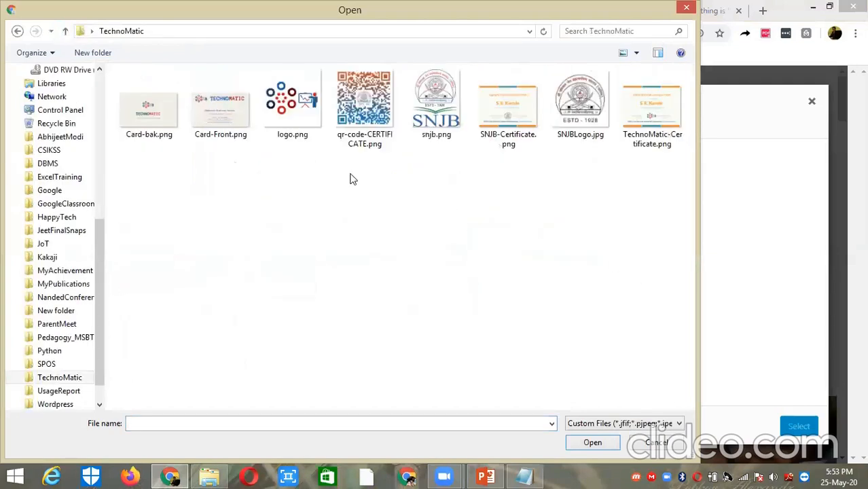
click(303, 107)
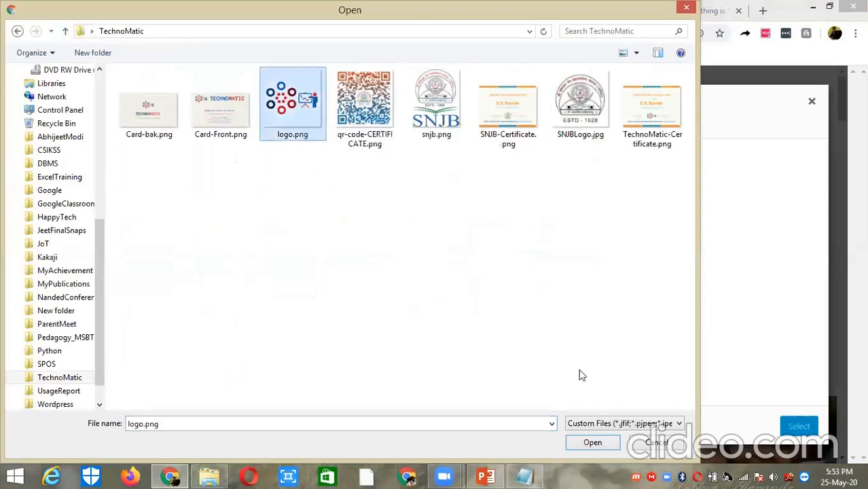
double_click(312, 136)
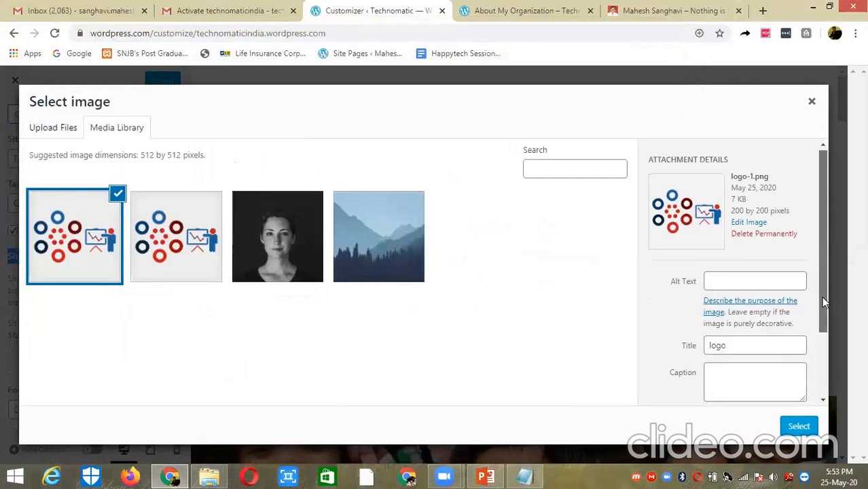
Apply the uploaded logo as the site icon, keeping the whole image in the default crop area, and save the Customizer changes.
scroll(822, 296, down, 1)
click(799, 427)
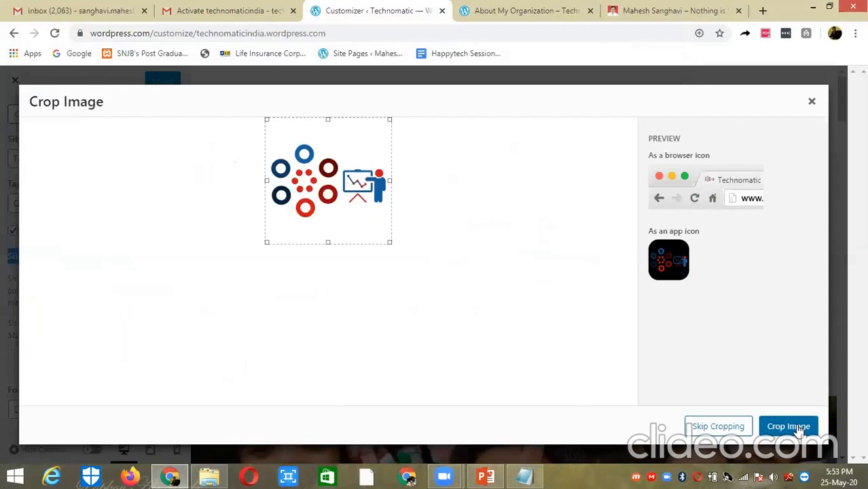
click(799, 428)
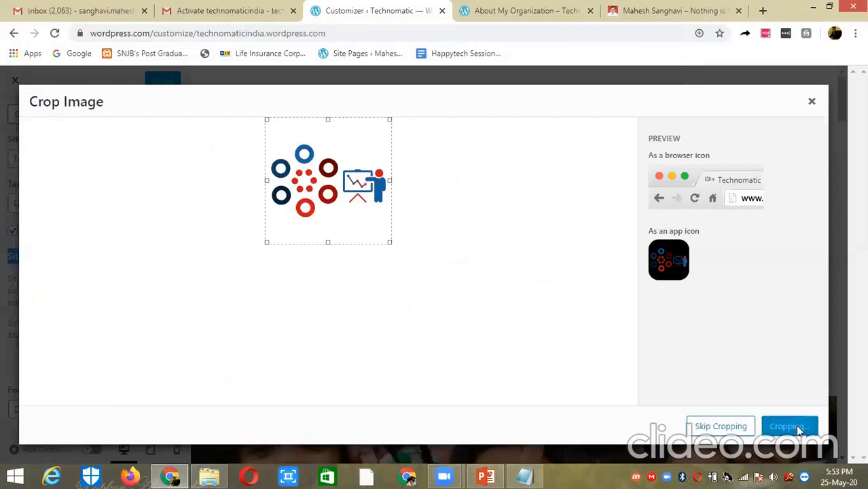
click(724, 426)
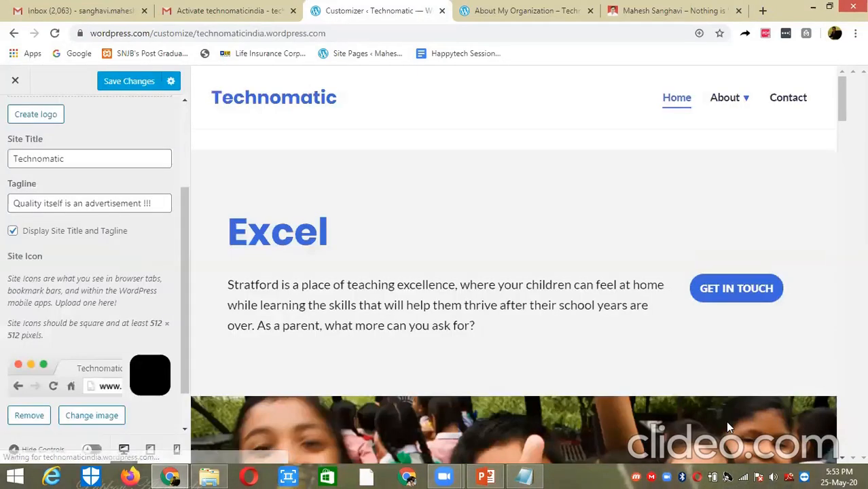
scroll(185, 291, down, 1)
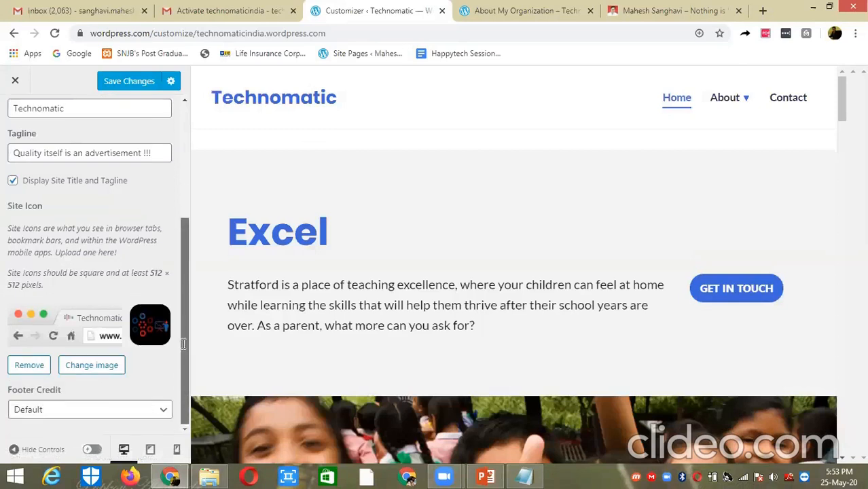
click(141, 89)
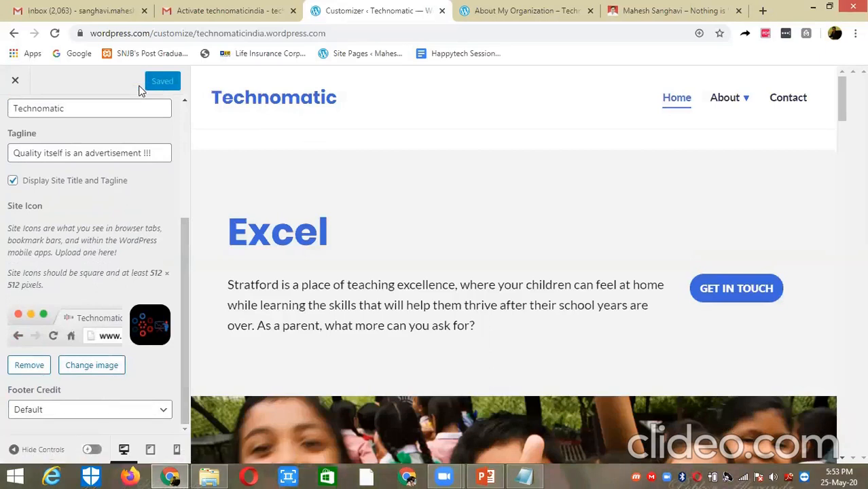
Reload the published About My Organization page to check the site icon in its browser tab.
scroll(187, 125, up, 3)
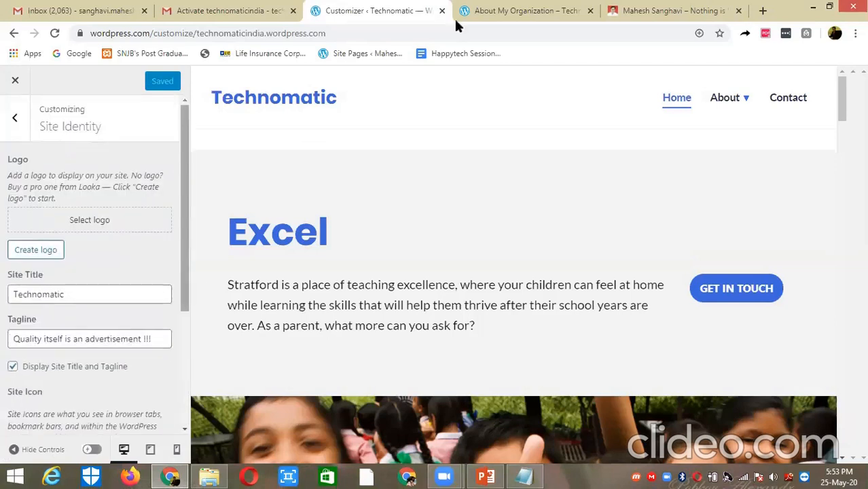
click(510, 11)
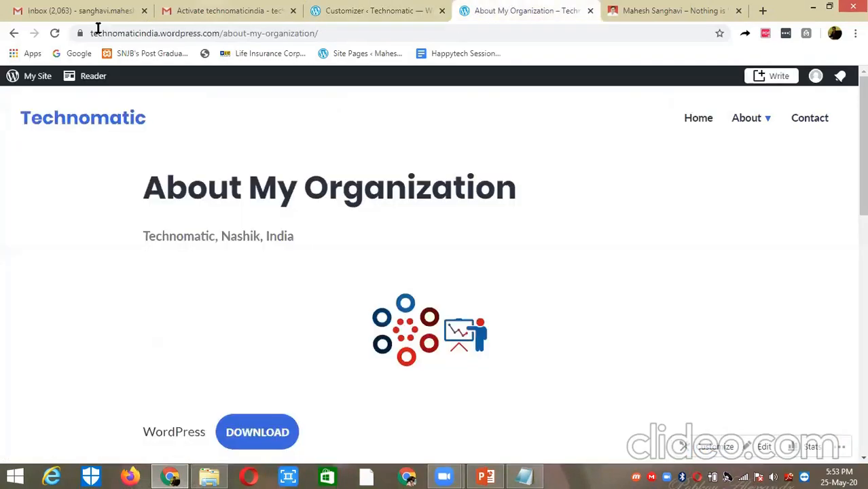
click(55, 34)
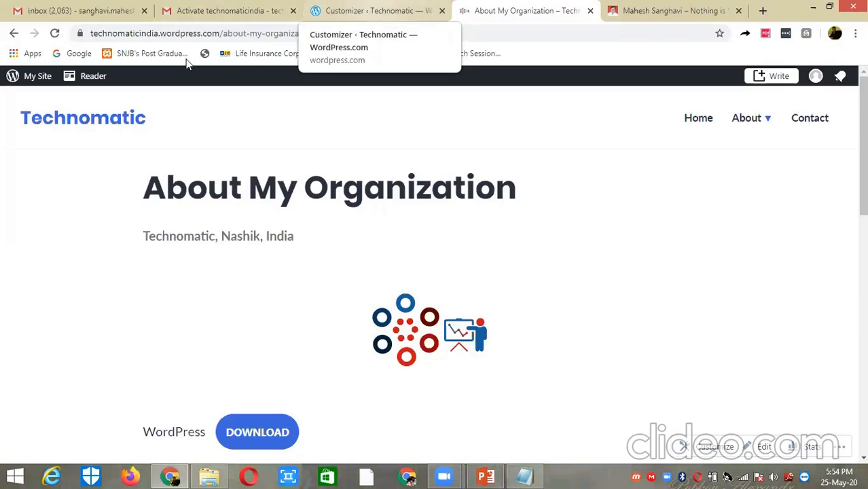
Leave the Customizer for the site's Pages list, then reopen its Site Identity settings and review the Site Icon section.
click(375, 16)
click(12, 87)
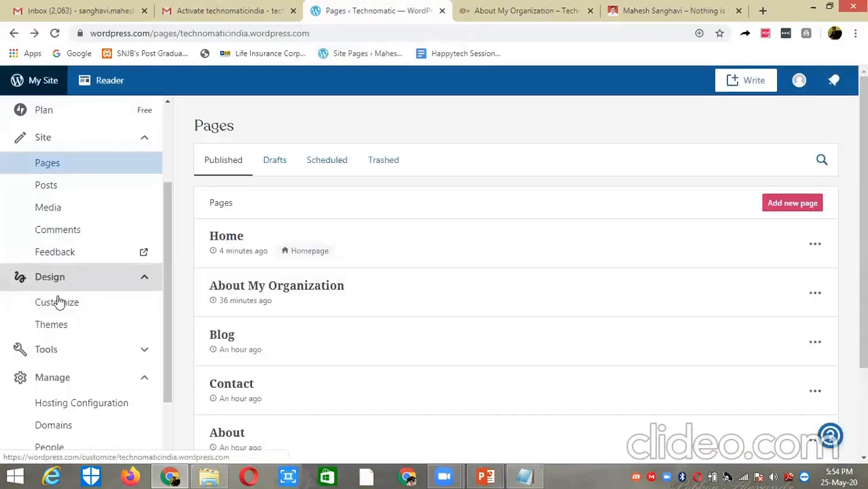
click(57, 303)
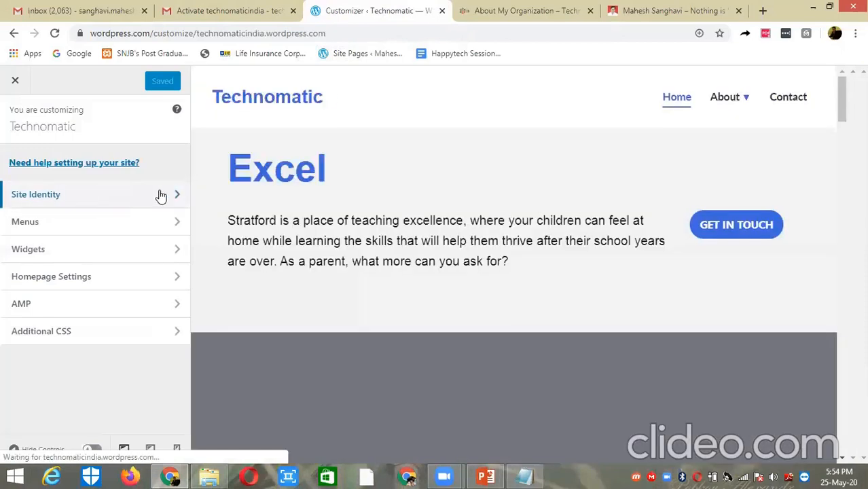
click(175, 196)
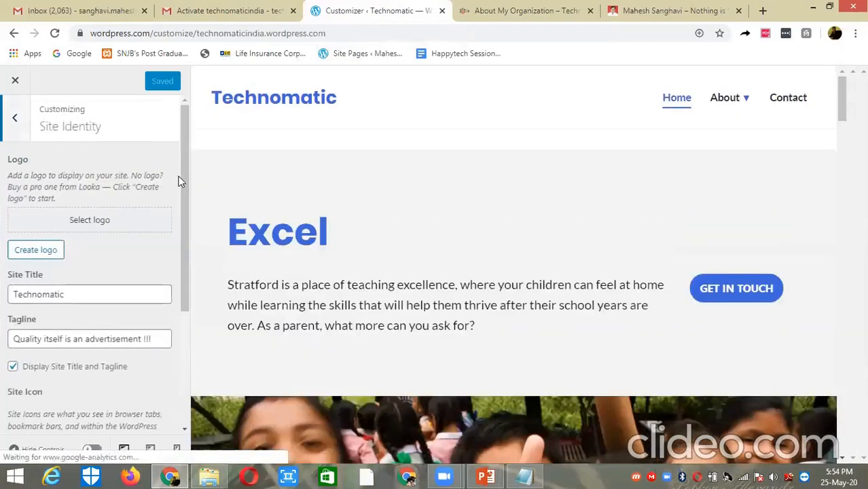
drag(182, 147, 190, 281)
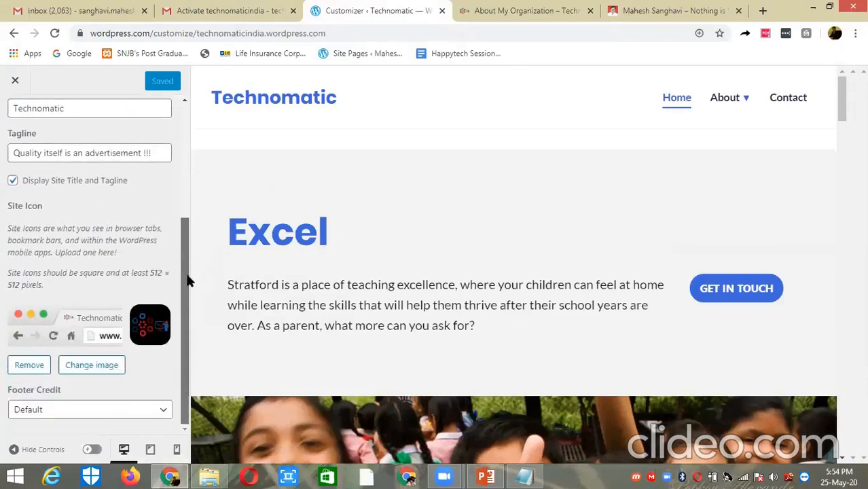